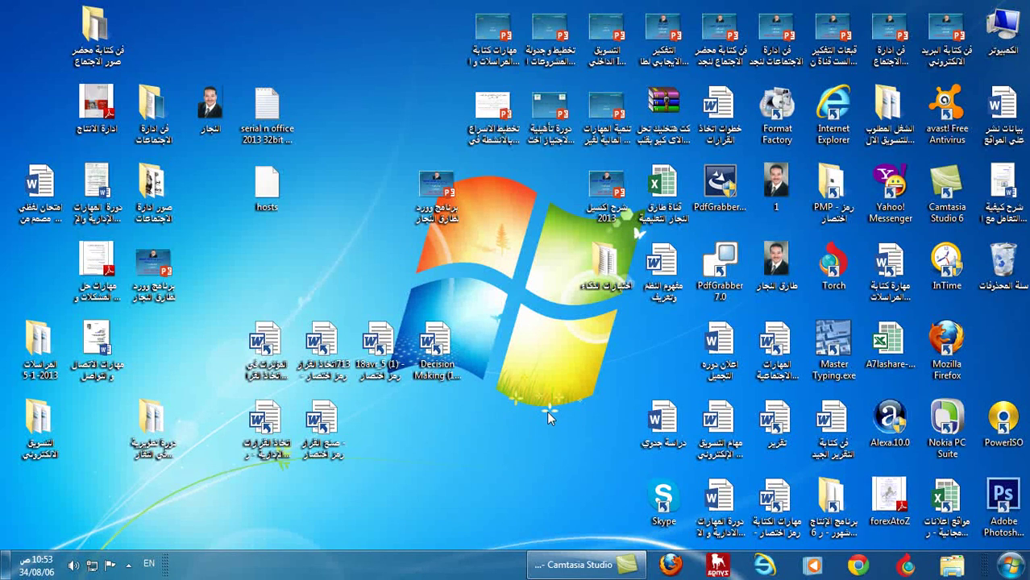
- Look at the desktop's New menu, dismiss it, and open the Start menu
{"action": "right_click", "coordinate": [338, 172]}
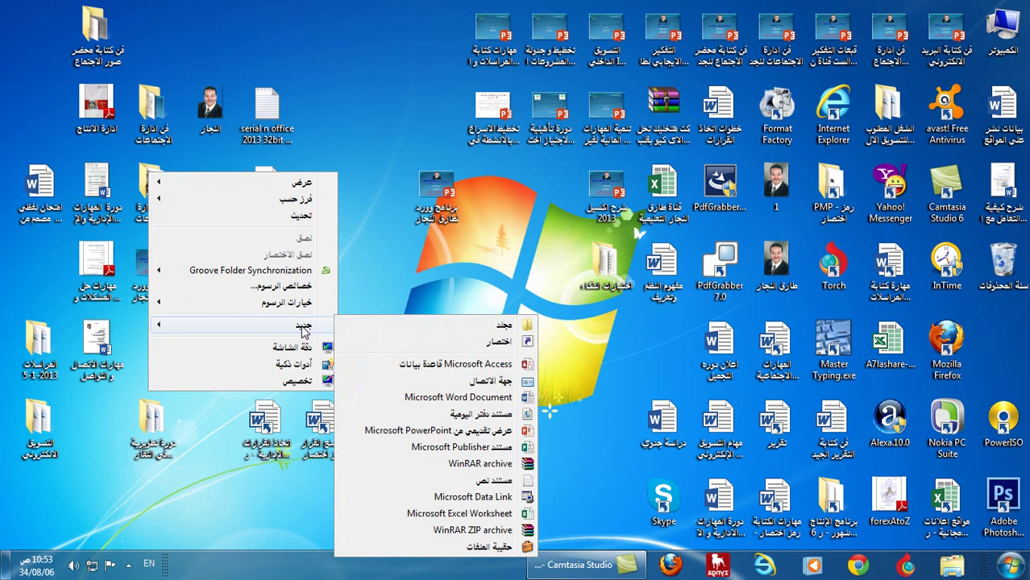
{"action": "mouse_move", "coordinate": [242, 325]}
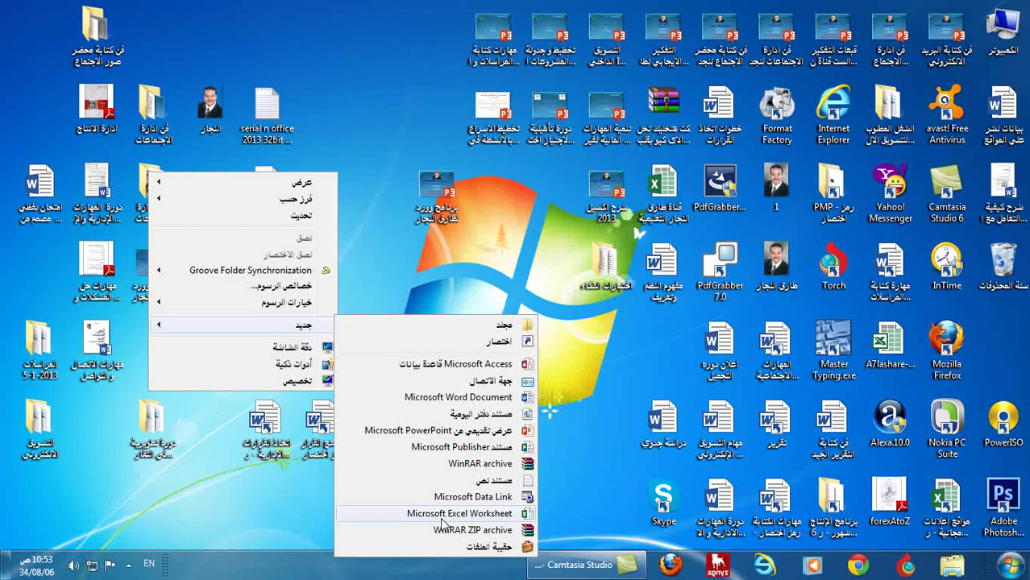
{"action": "left_click", "coordinate": [613, 480]}
{"action": "left_click", "coordinate": [1016, 567]}
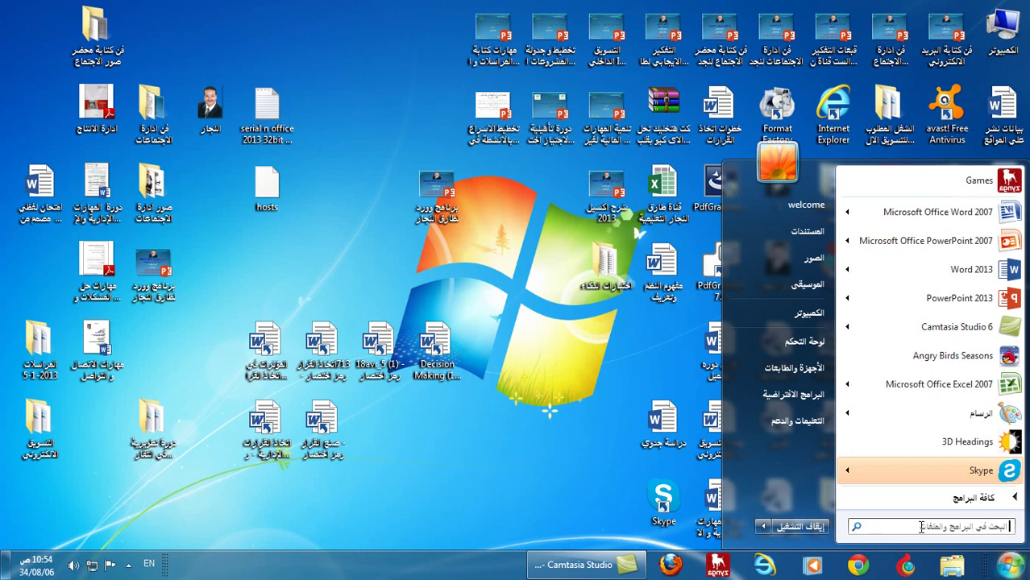
- Launch Excel 2013 by searching 'excel 2013' in Start, then close it with Alt+F4
{"action": "type", "text": "excel"}
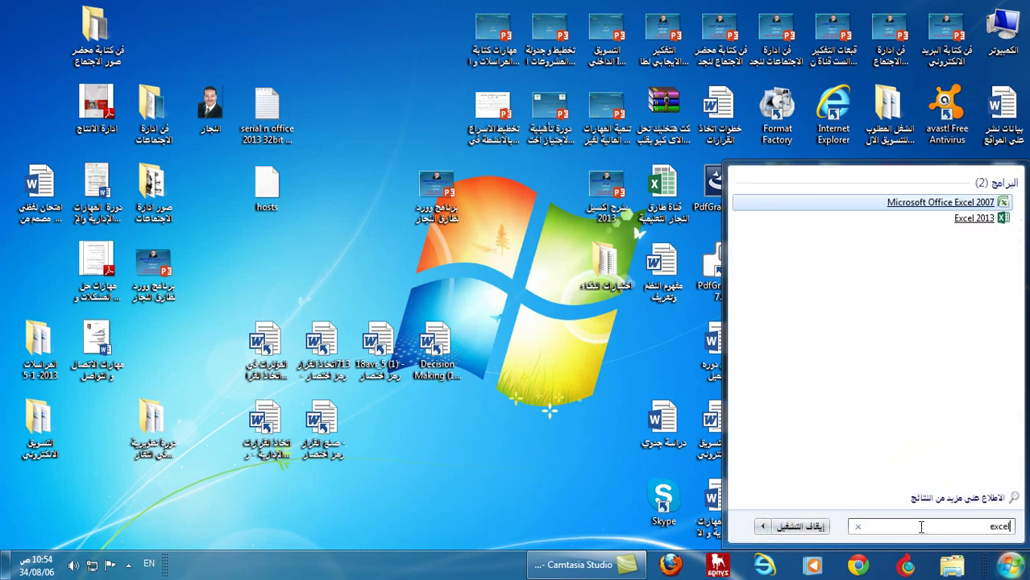
{"action": "type", "text": " 2013"}
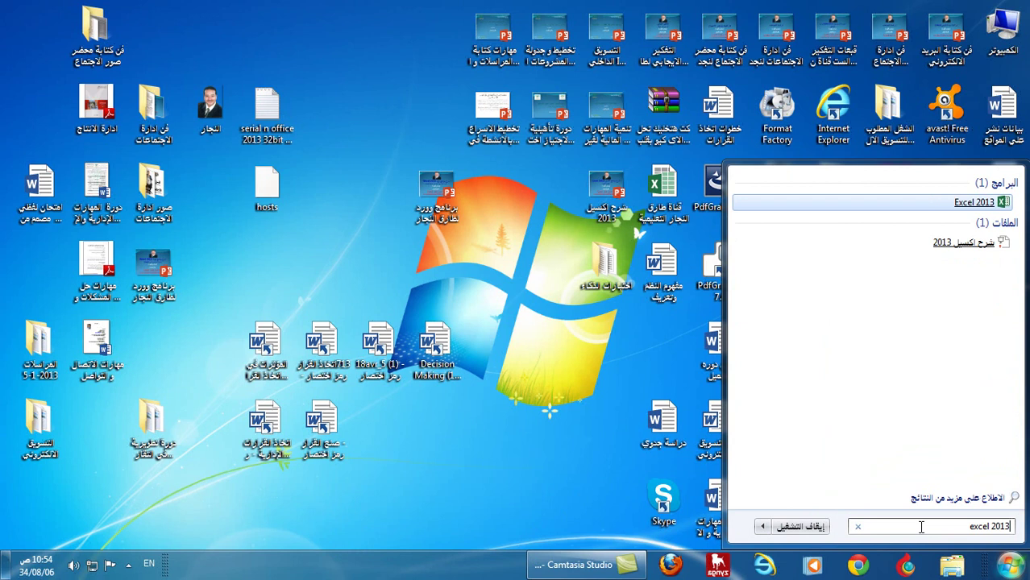
{"action": "key", "text": "Return"}
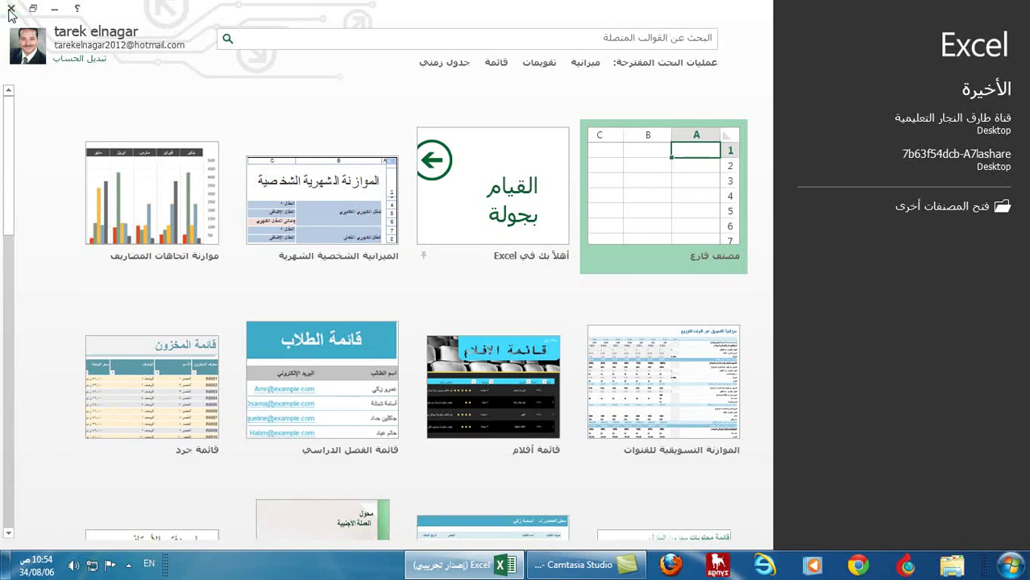
{"action": "key", "text": "alt+F4"}
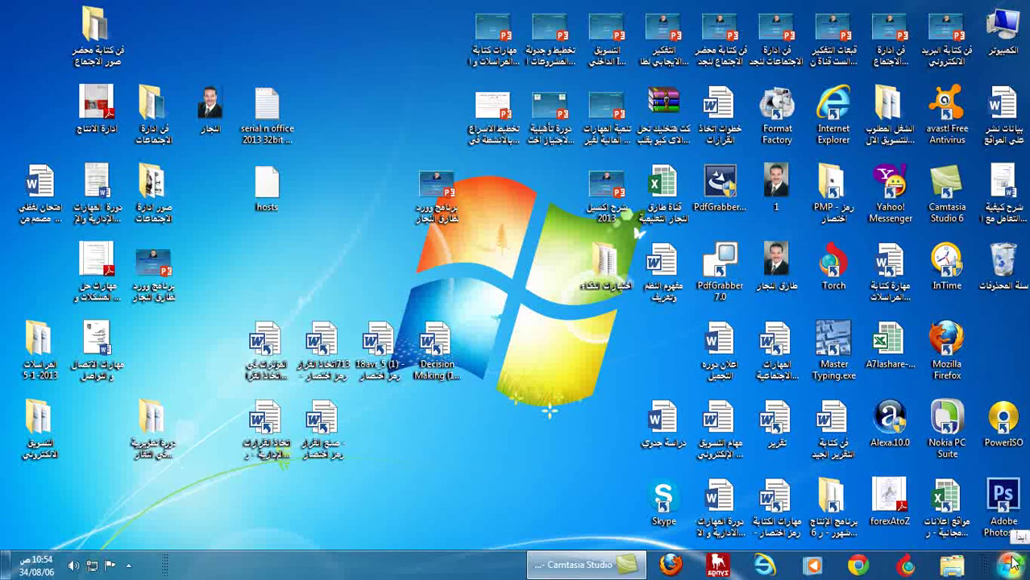
- Show All Programs in the Start menu and expand the Microsoft Office 2013 folder
{"action": "left_click", "coordinate": [1011, 565]}
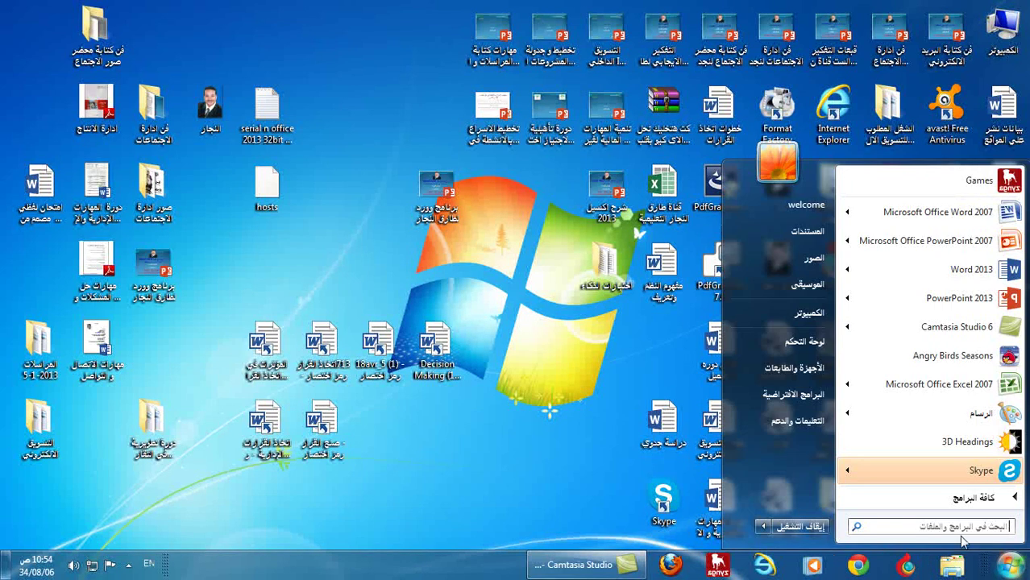
{"action": "left_click", "coordinate": [996, 499]}
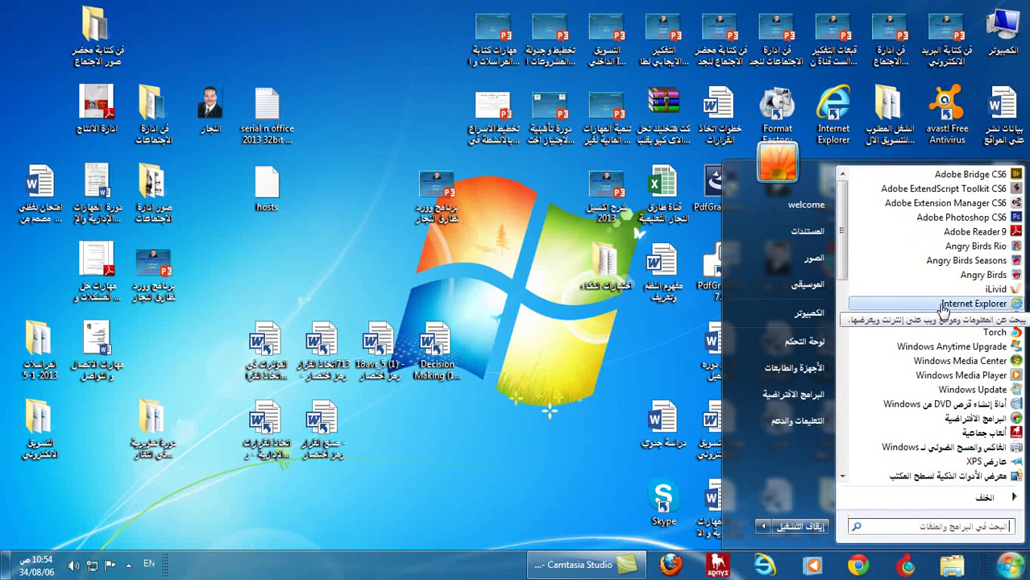
{"action": "left_click", "coordinate": [843, 477]}
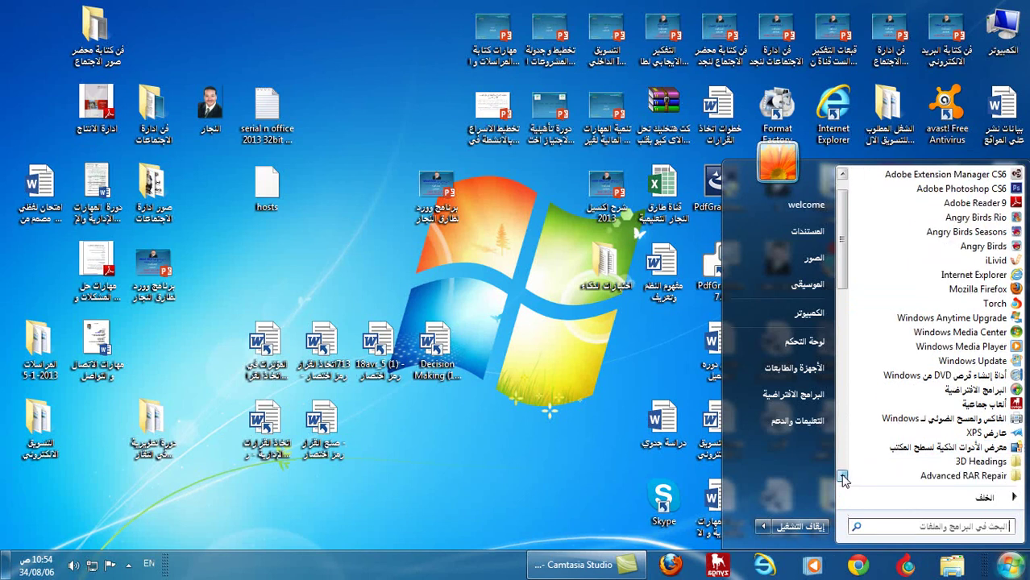
{"action": "left_click", "coordinate": [843, 478]}
{"action": "left_click", "coordinate": [843, 477]}
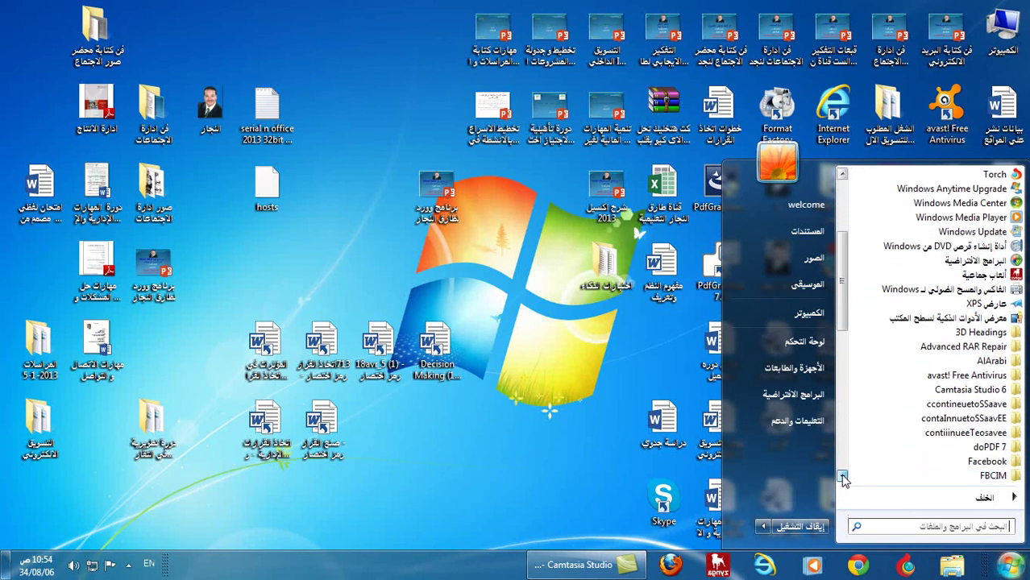
{"action": "left_click", "coordinate": [843, 477]}
{"action": "left_click", "coordinate": [843, 477]}
{"action": "left_click", "coordinate": [843, 477]}
{"action": "left_click", "coordinate": [843, 477]}
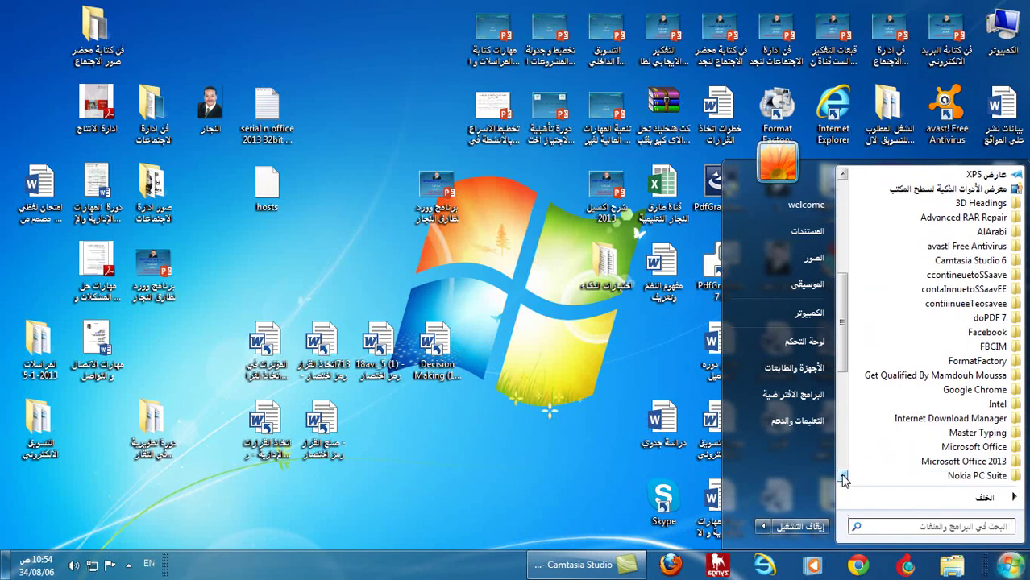
{"action": "left_click", "coordinate": [843, 477]}
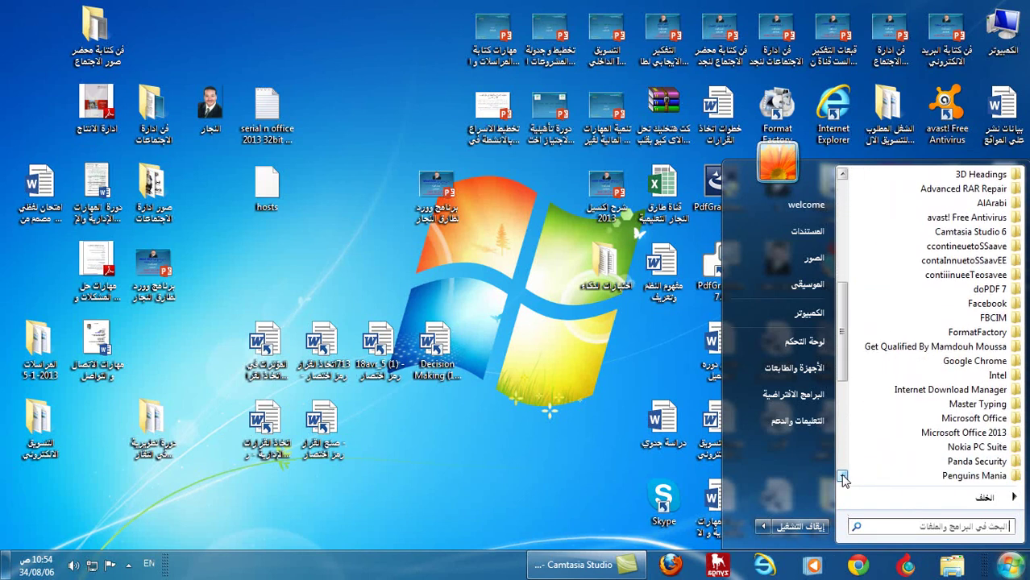
{"action": "left_click", "coordinate": [966, 435]}
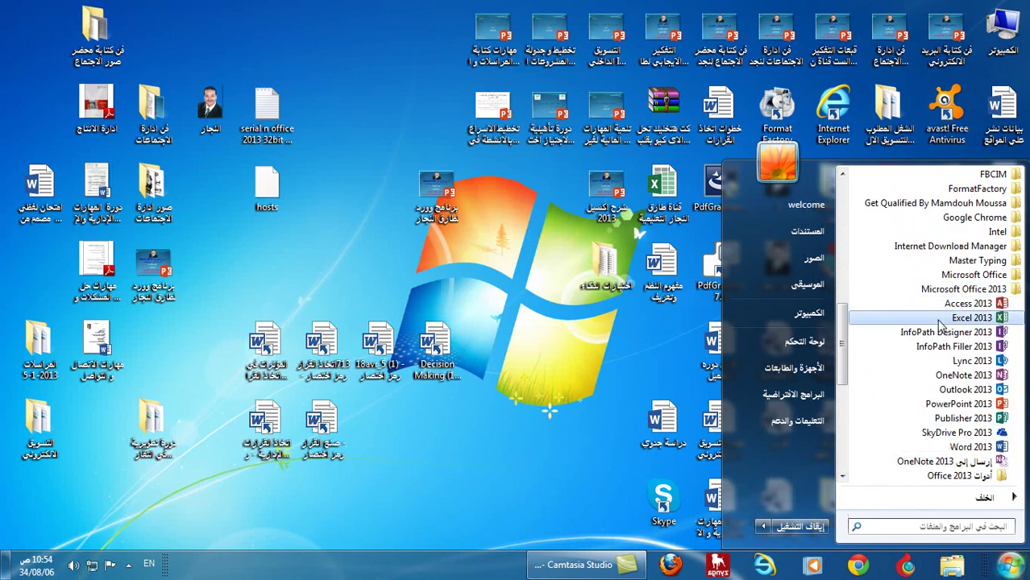
- Launch Excel 2013, cancel the activation wizard, and restore the Excel window
{"action": "left_click", "coordinate": [940, 324]}
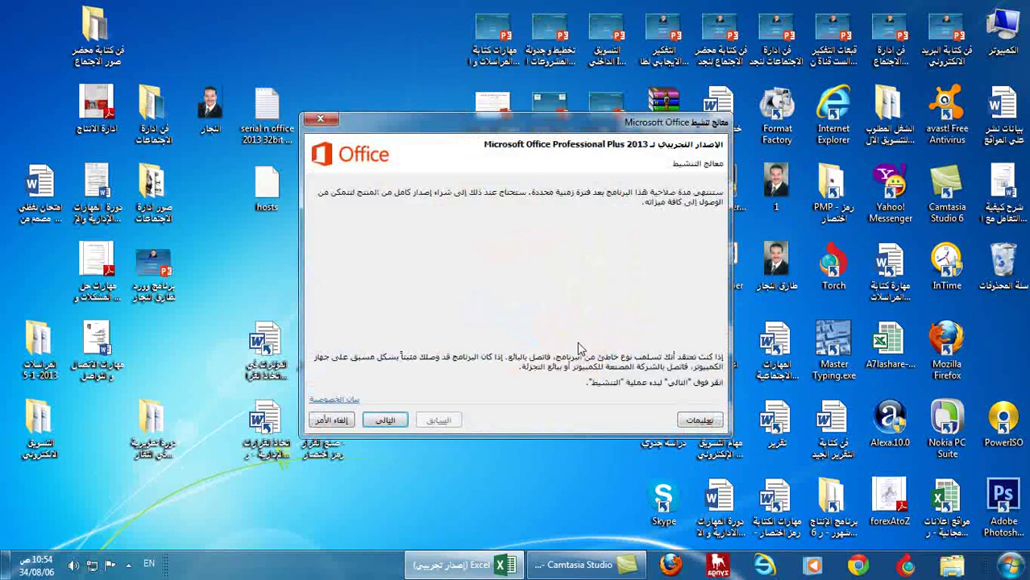
{"action": "left_click", "coordinate": [342, 425]}
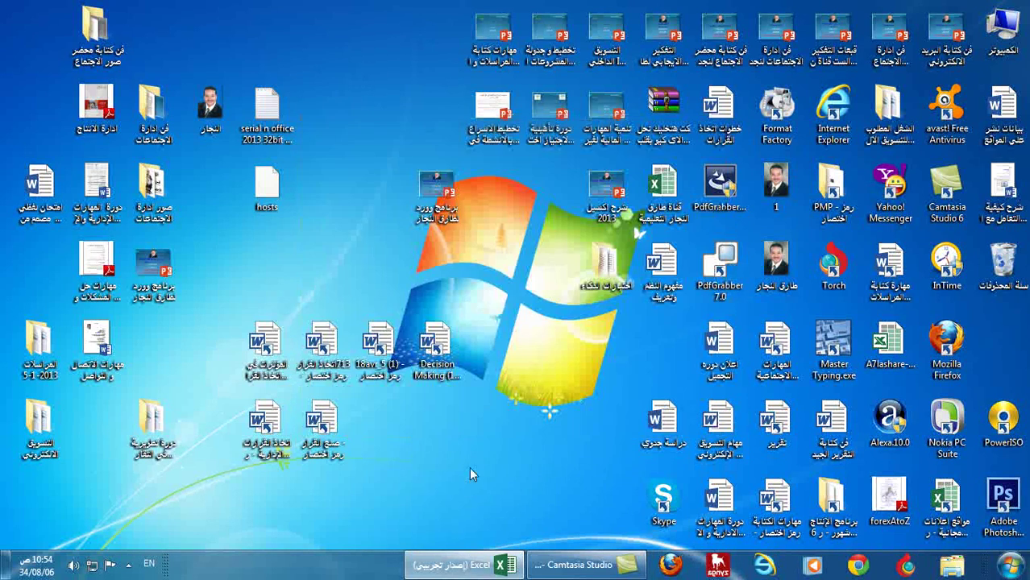
{"action": "left_click", "coordinate": [468, 568]}
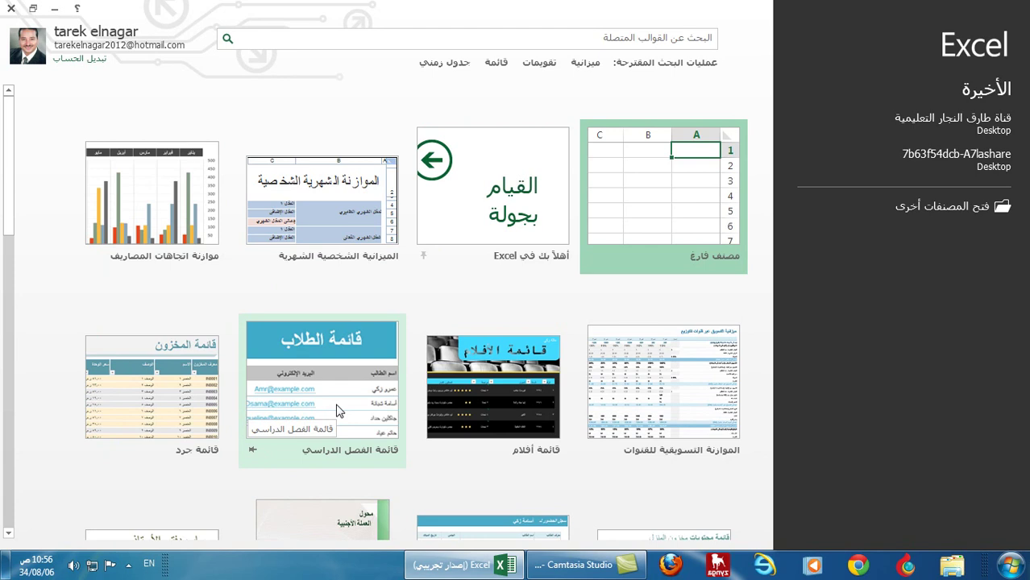
- Create a blank workbook, try Auto-hide and Show Tabs ribbon modes, then restore Show Tabs and Commands
{"action": "left_click", "coordinate": [695, 226]}
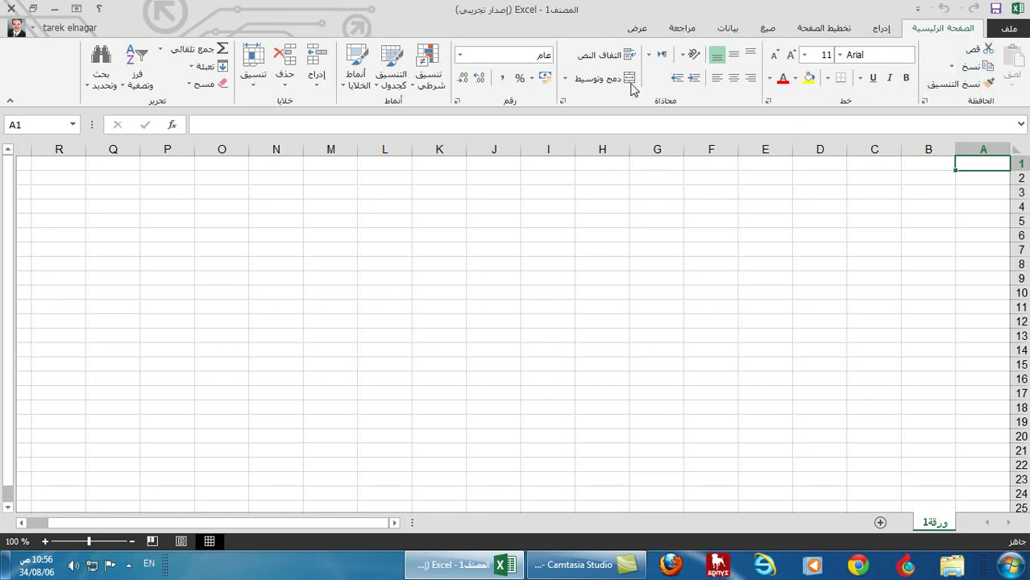
{"action": "left_click", "coordinate": [75, 8]}
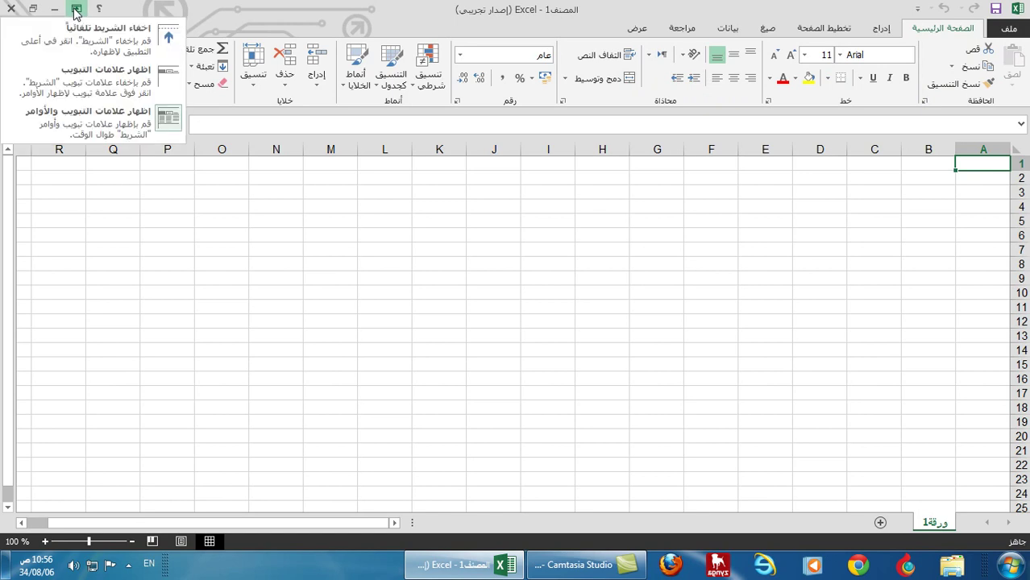
{"action": "left_click", "coordinate": [81, 27]}
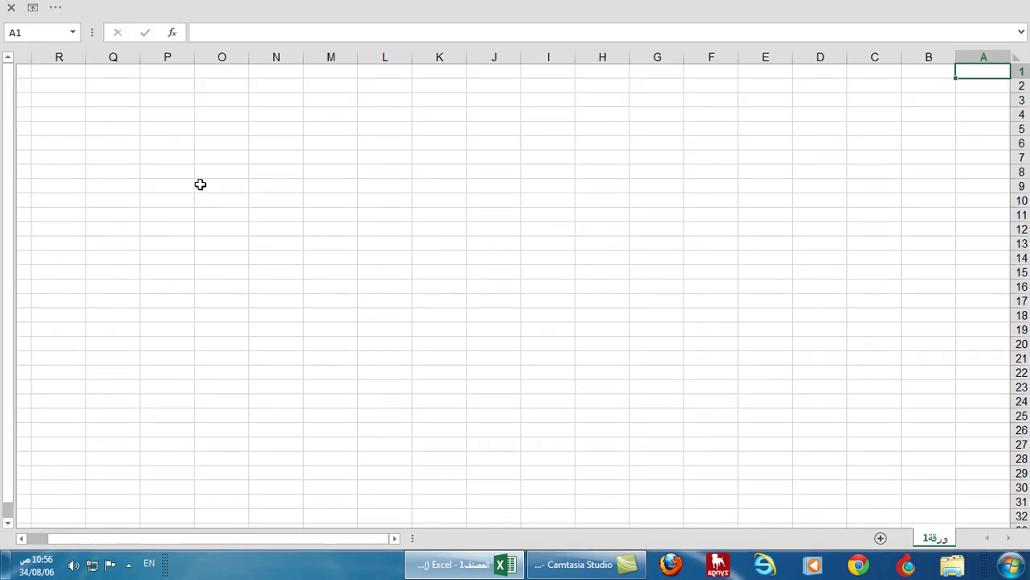
{"action": "left_click", "coordinate": [57, 8]}
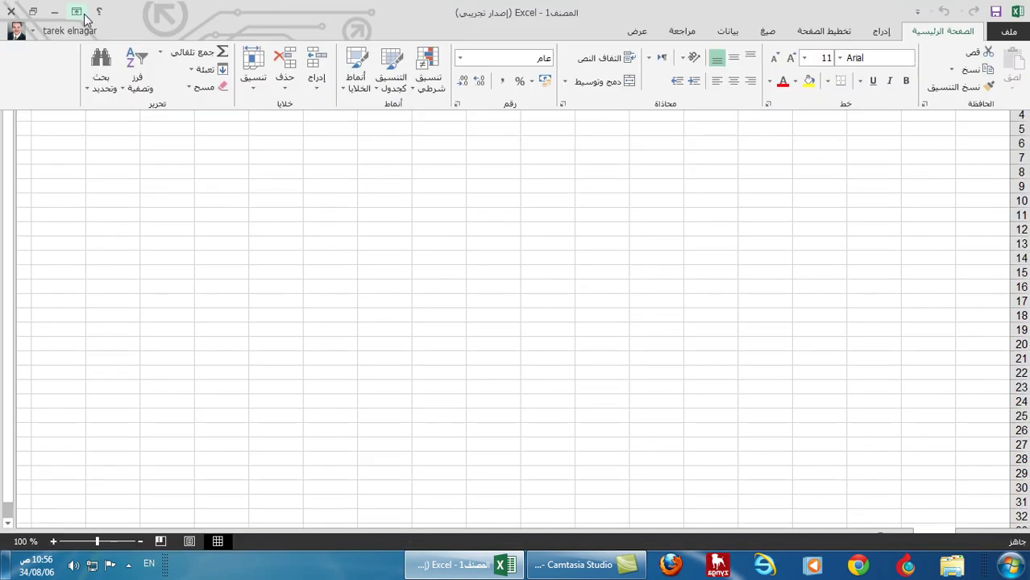
{"action": "left_click", "coordinate": [76, 11]}
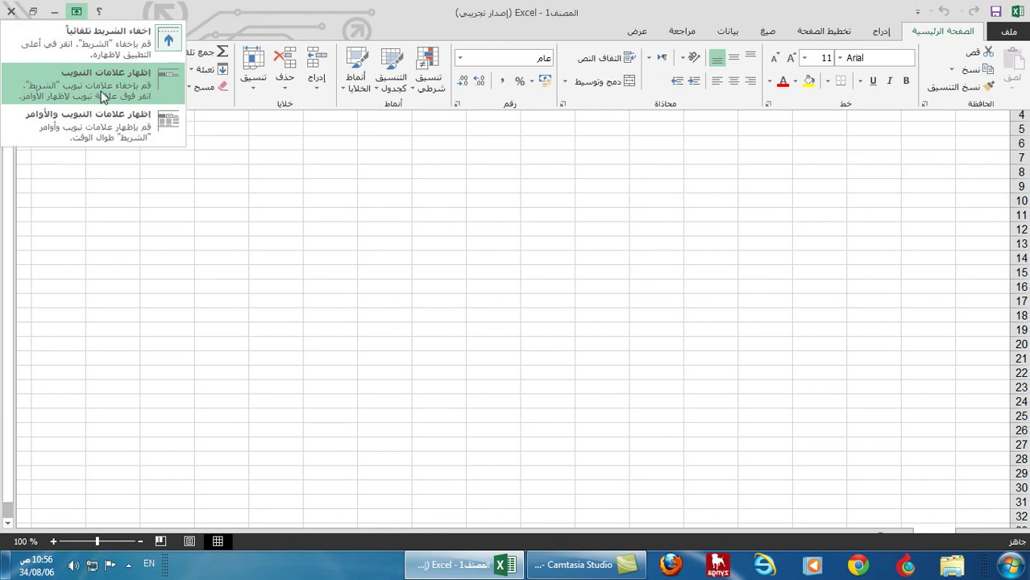
{"action": "left_click", "coordinate": [349, 210]}
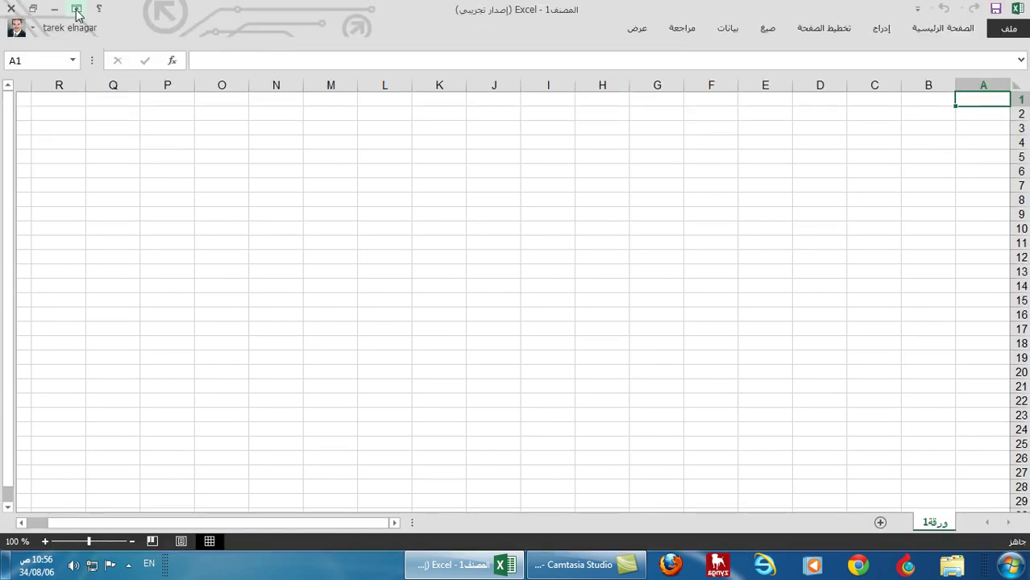
{"action": "left_click", "coordinate": [77, 9]}
{"action": "left_click", "coordinate": [96, 121]}
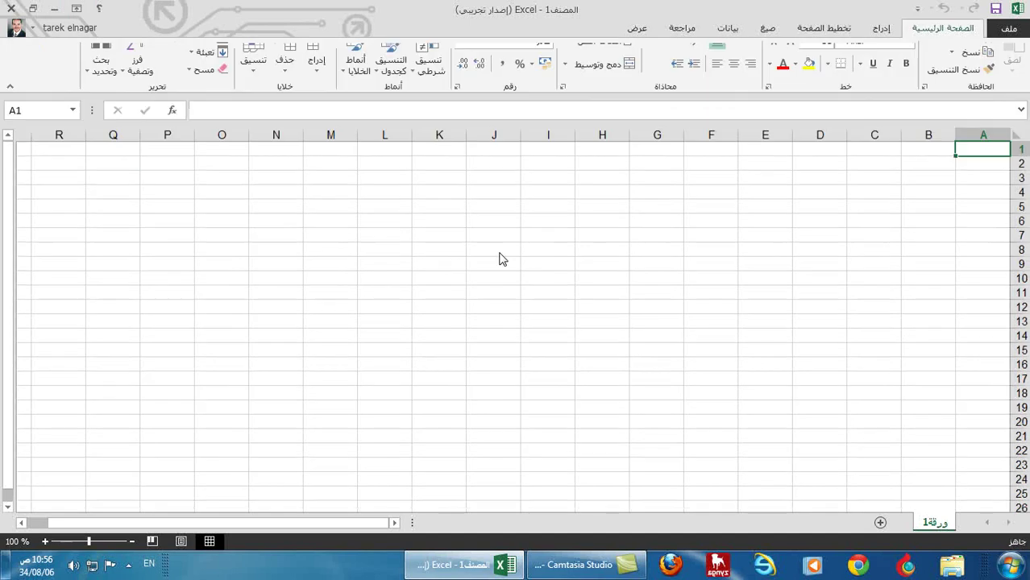
{"action": "left_click", "coordinate": [706, 261]}
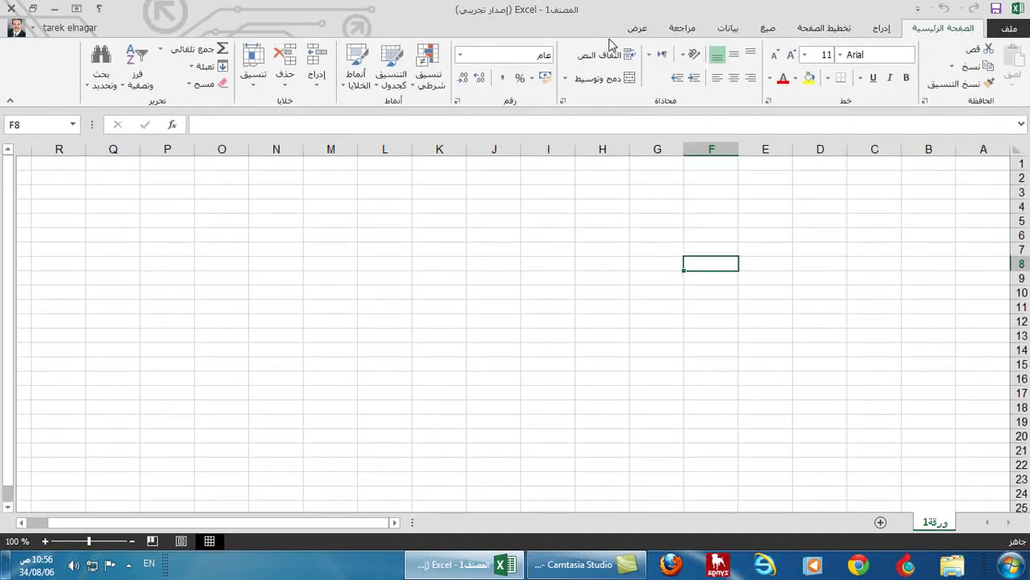
- Select cells C5 and A1, then show the backstage Open page with recent workbooks
{"action": "left_click", "coordinate": [854, 222]}
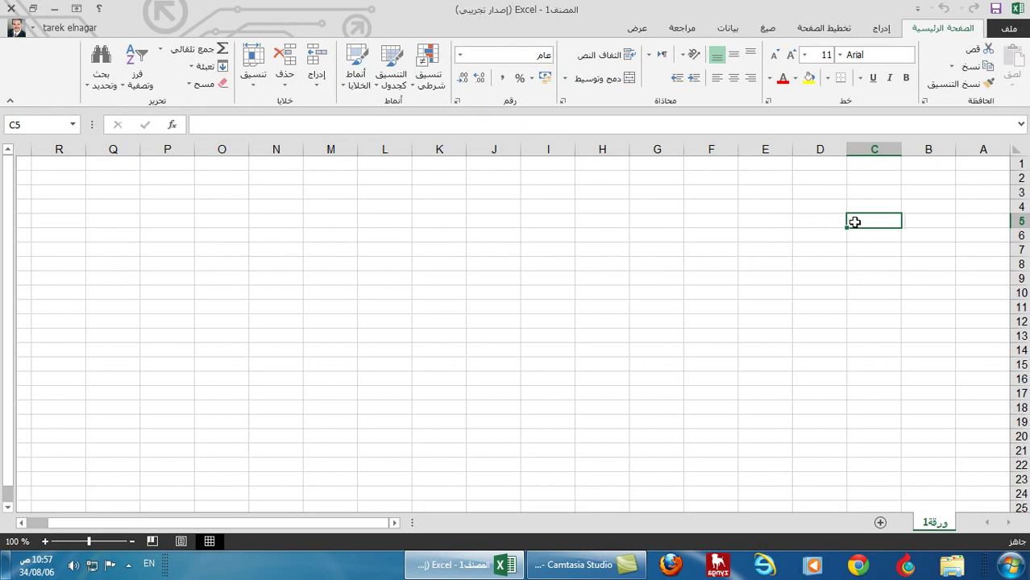
{"action": "left_click", "coordinate": [972, 164]}
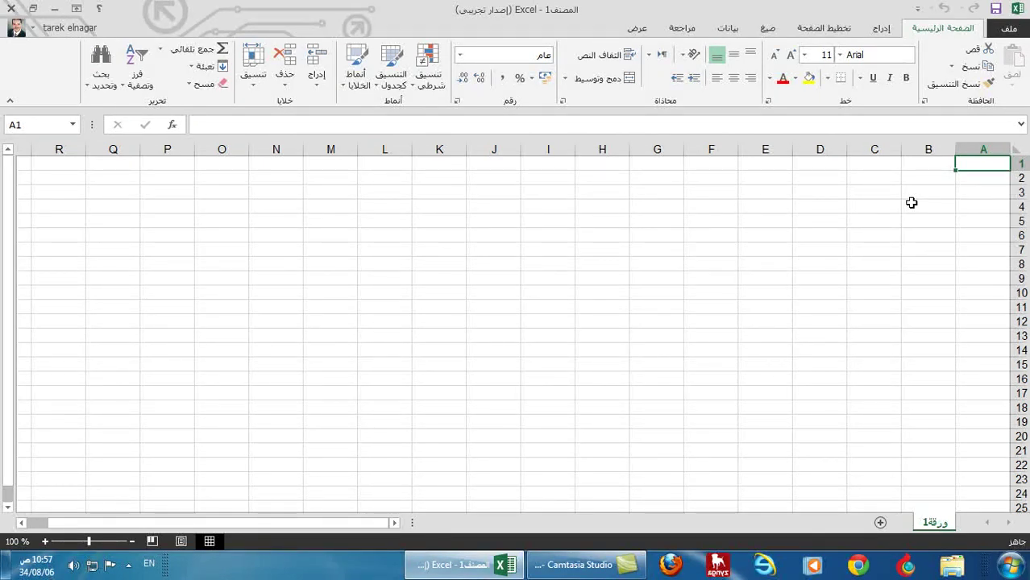
{"action": "left_click", "coordinate": [1006, 31]}
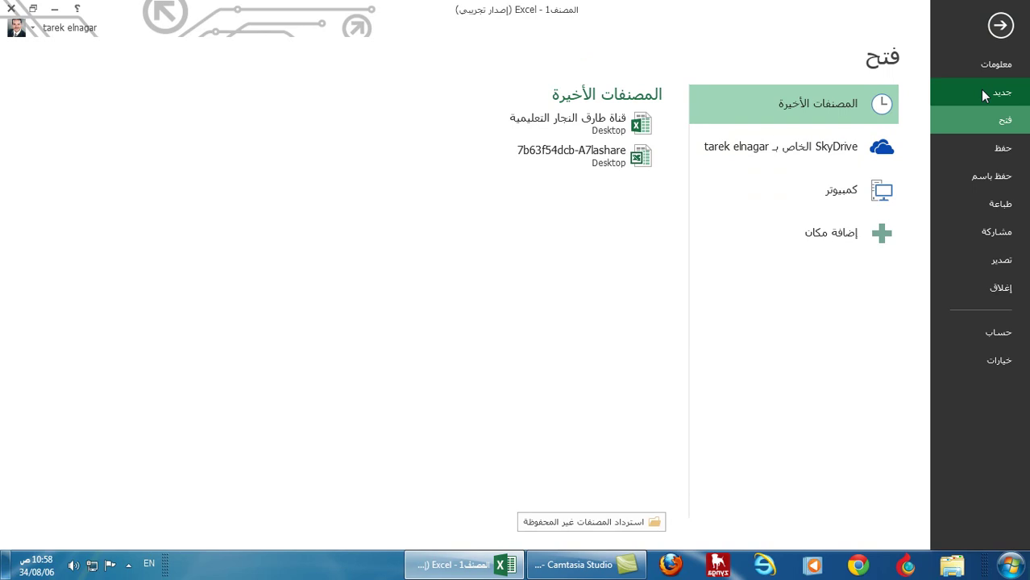
- View the workbook's Info page, then the New page with its templates
{"action": "left_click", "coordinate": [992, 69]}
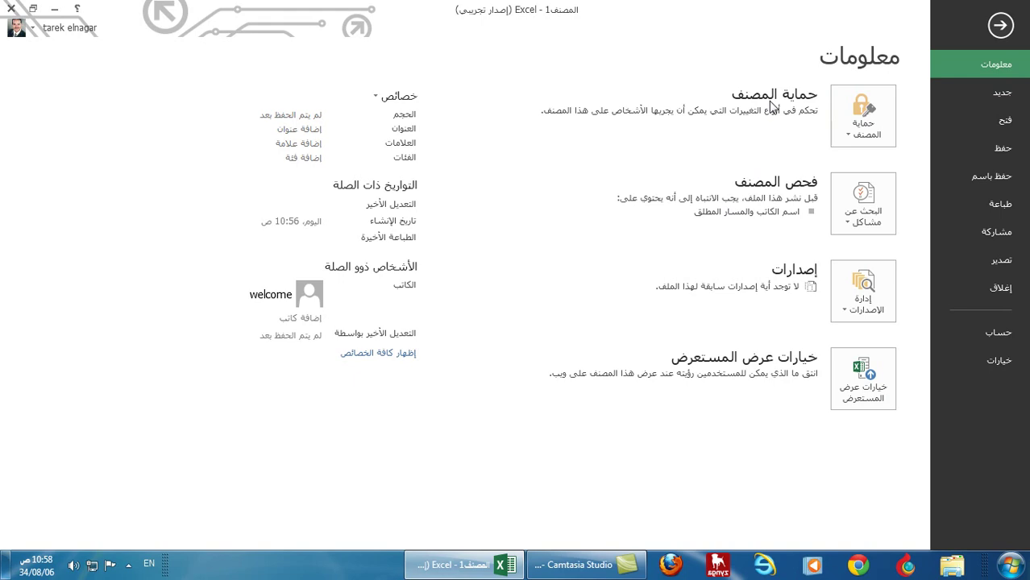
{"action": "left_click", "coordinate": [1002, 96]}
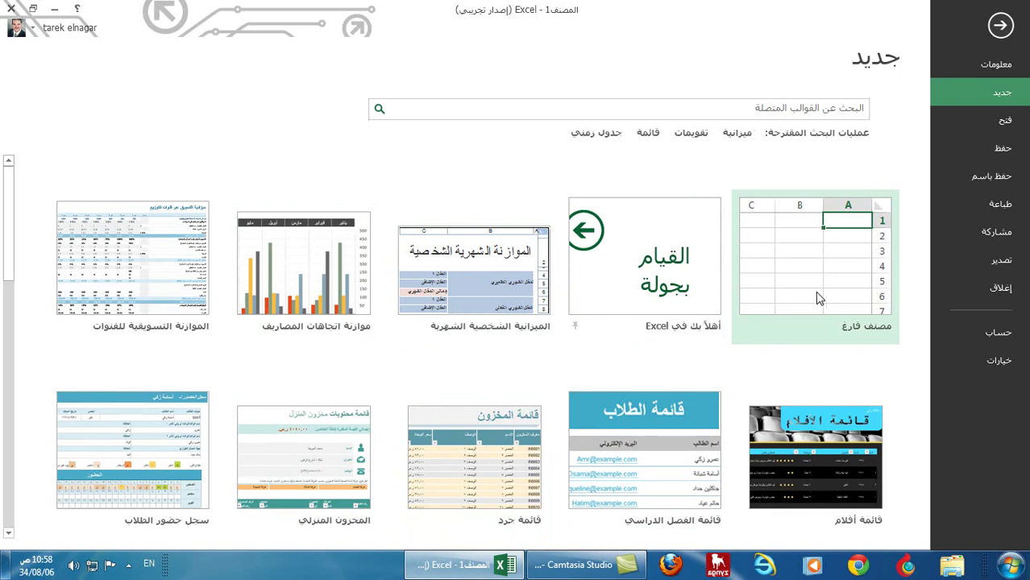
- Browse the Open and Save As pages, then show the Print page with doPDF v7, A4 portrait
{"action": "left_click", "coordinate": [1005, 121]}
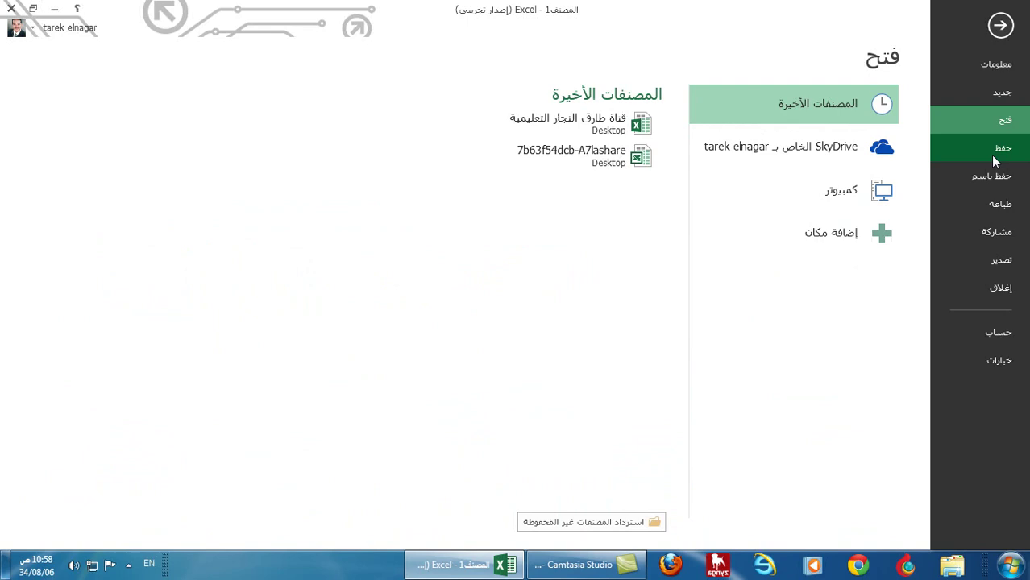
{"action": "left_click", "coordinate": [993, 158]}
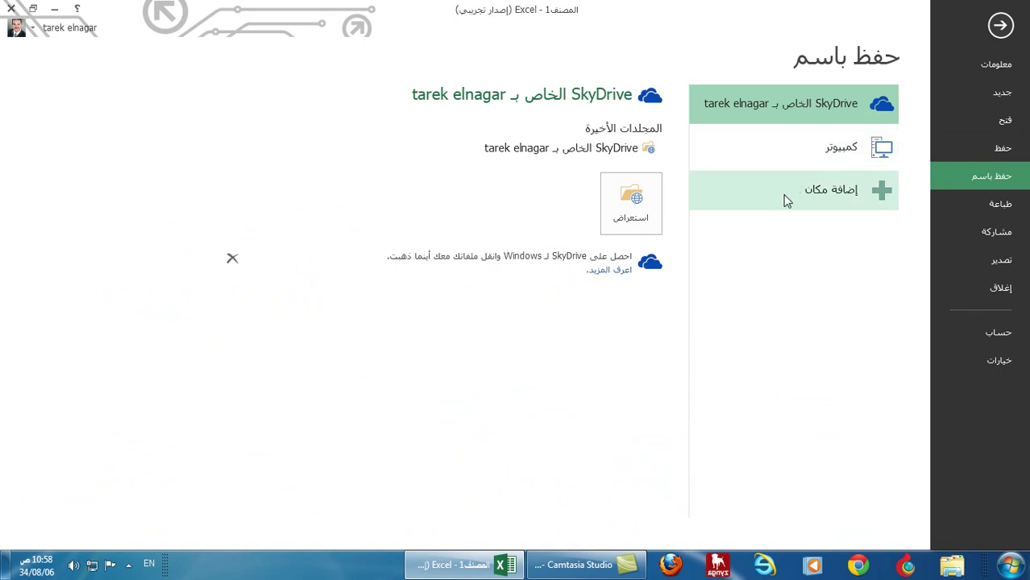
{"action": "left_click", "coordinate": [1000, 208]}
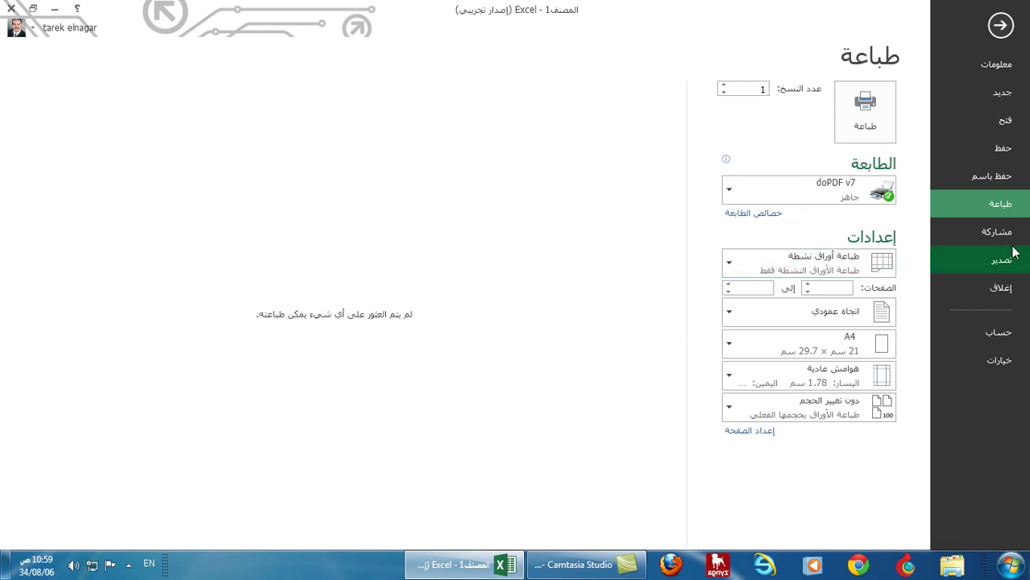
- Look over the Share and Export pages, then close workbook المصنف1
{"action": "left_click", "coordinate": [983, 240]}
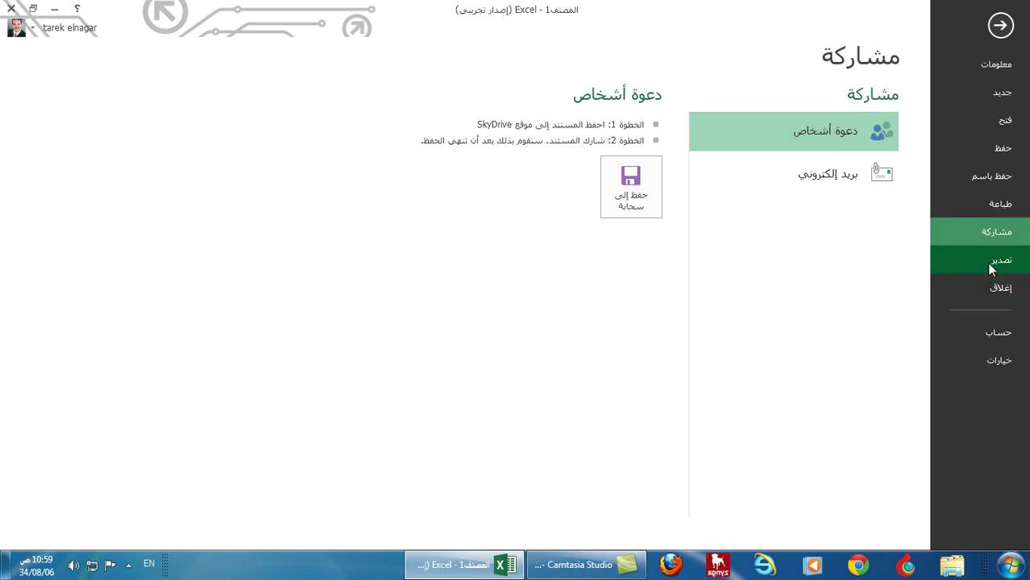
{"action": "left_click", "coordinate": [991, 269]}
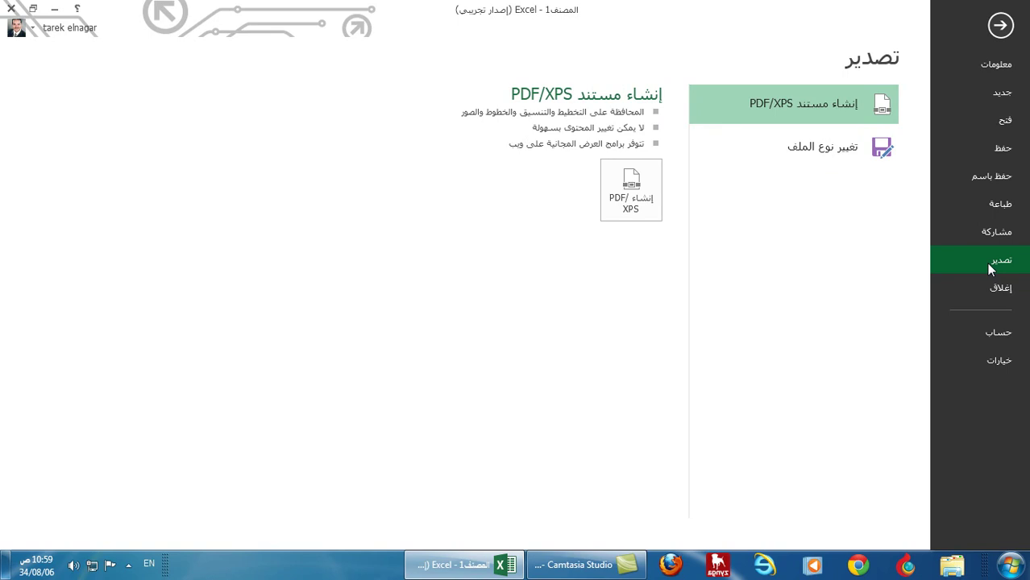
{"action": "left_click", "coordinate": [996, 290]}
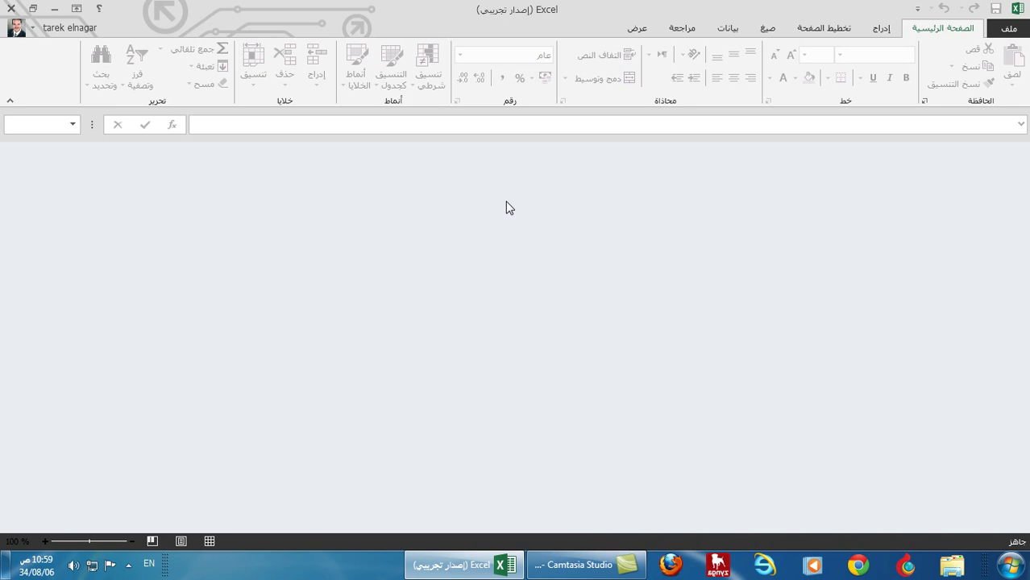
- Create new workbook المصنف2 with Ctrl+N, view the Account page, and open Excel Options
{"action": "key", "text": "ctrl+n"}
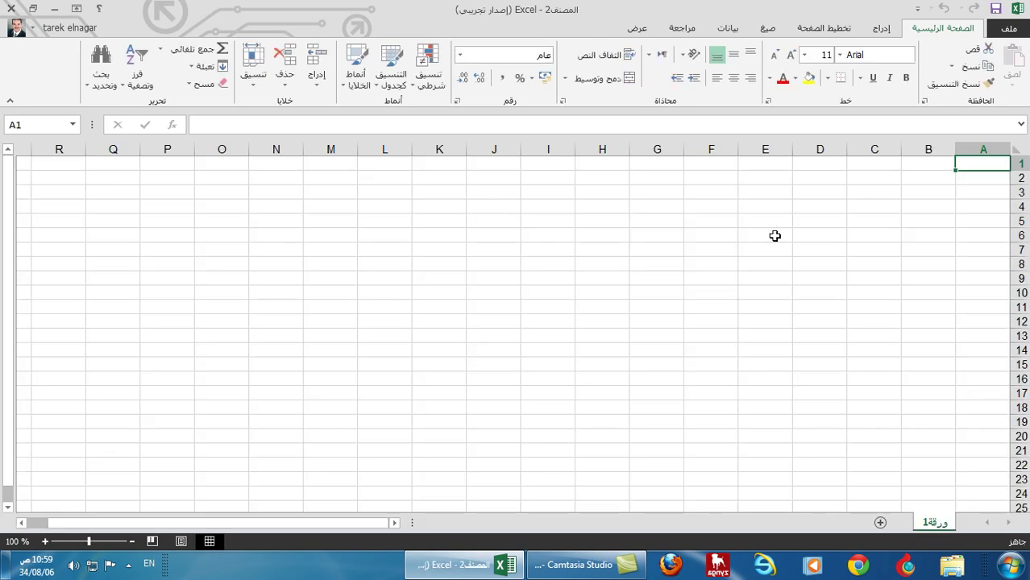
{"action": "left_click", "coordinate": [1008, 29]}
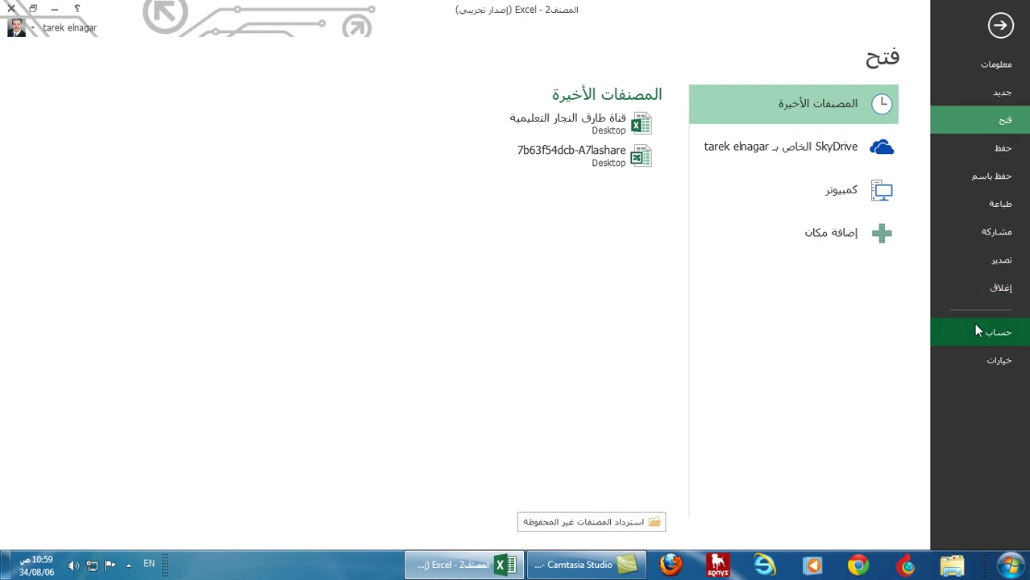
{"action": "left_click", "coordinate": [976, 330]}
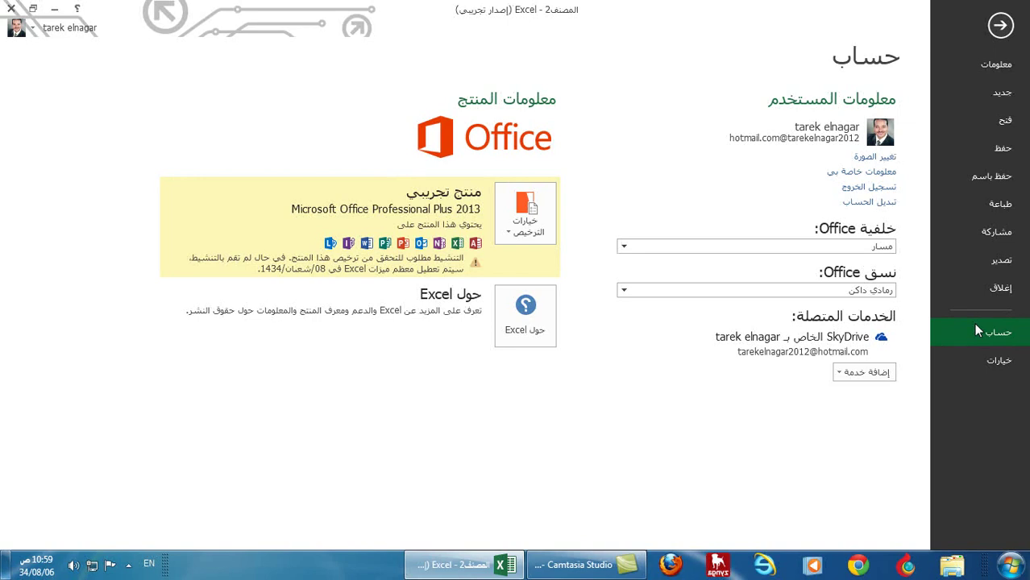
{"action": "left_click", "coordinate": [986, 362]}
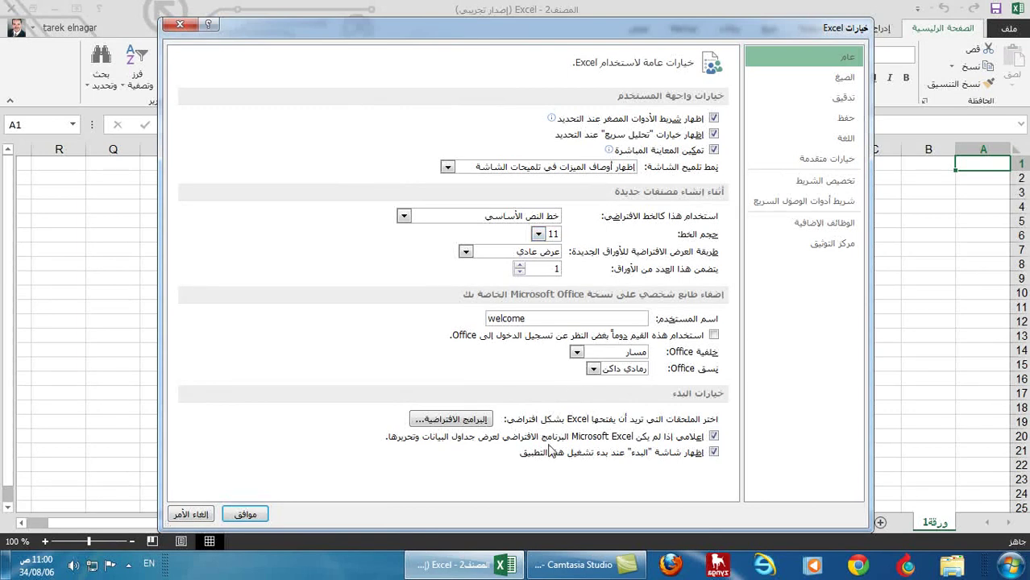
- Switch Excel Options to the Formulas page showing automatic calculation and 100 maximum iterations
{"action": "left_click", "coordinate": [838, 79]}
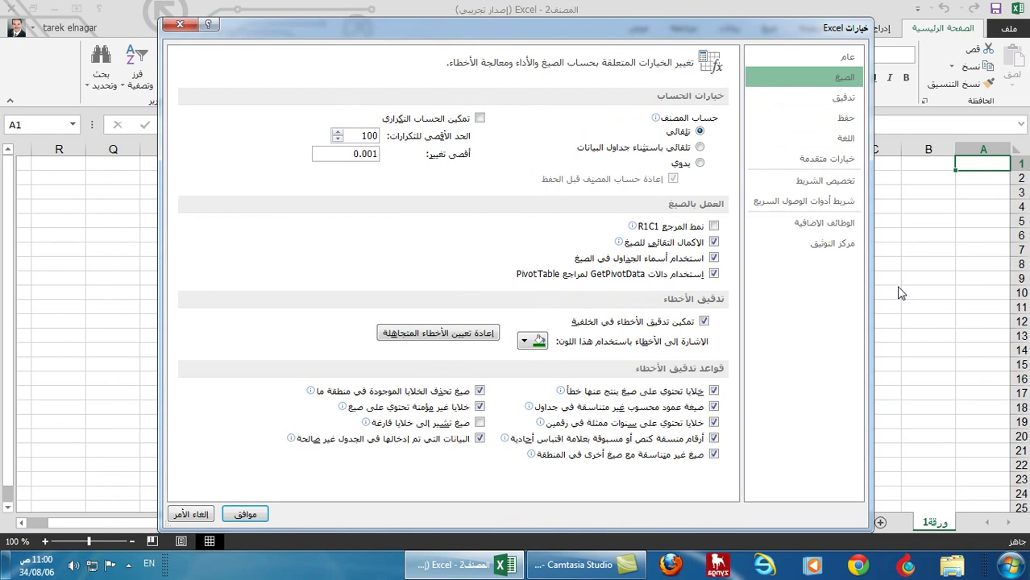
- Go from Proofing to the Save page, which shows OpenDocument format and 10-minute AutoRecover
{"action": "left_click", "coordinate": [840, 99]}
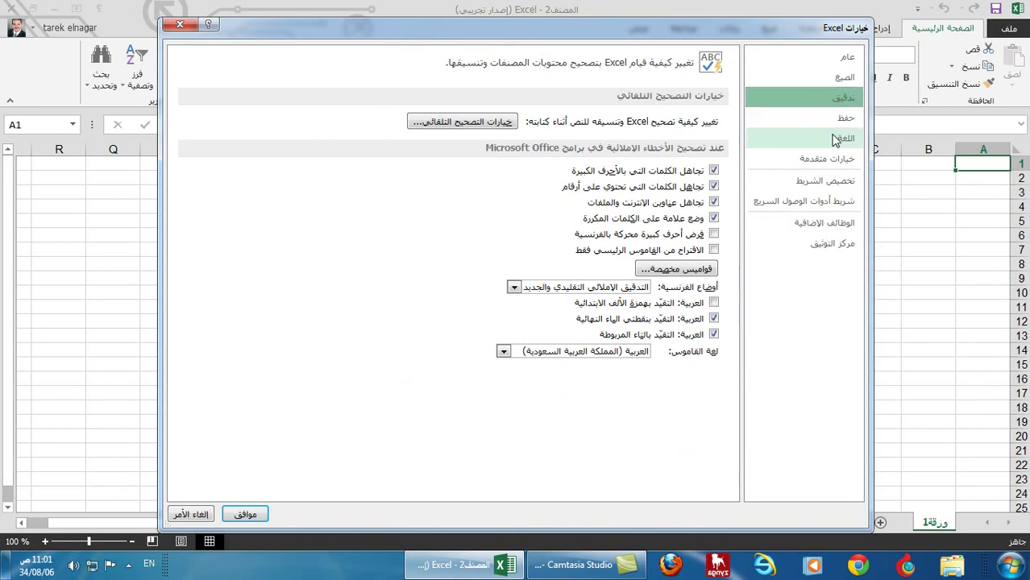
{"action": "left_click", "coordinate": [842, 118]}
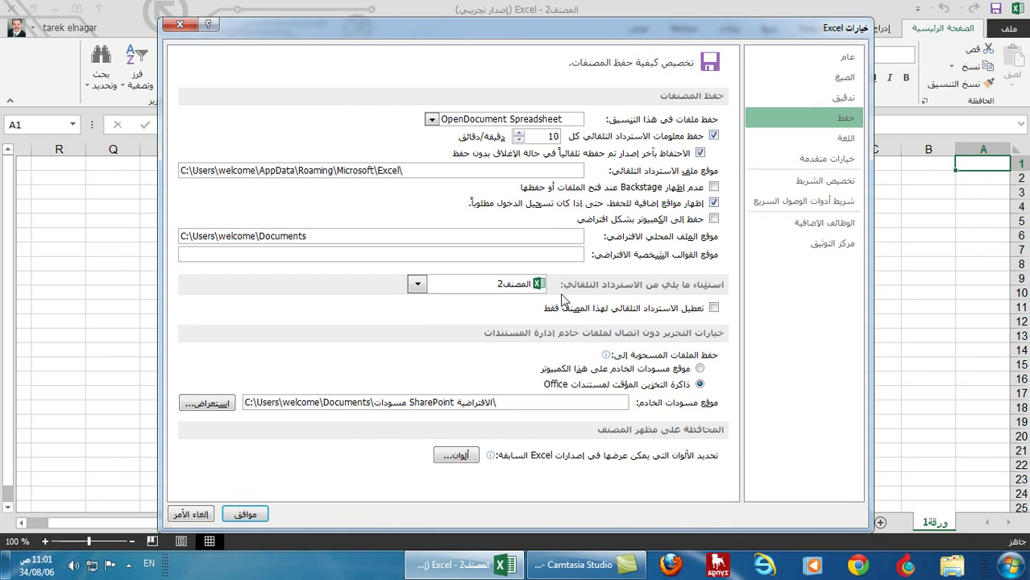
- Step through the Language and Advanced pages to reach Customize Ribbon, where Developer is unchecked
{"action": "left_click", "coordinate": [847, 138]}
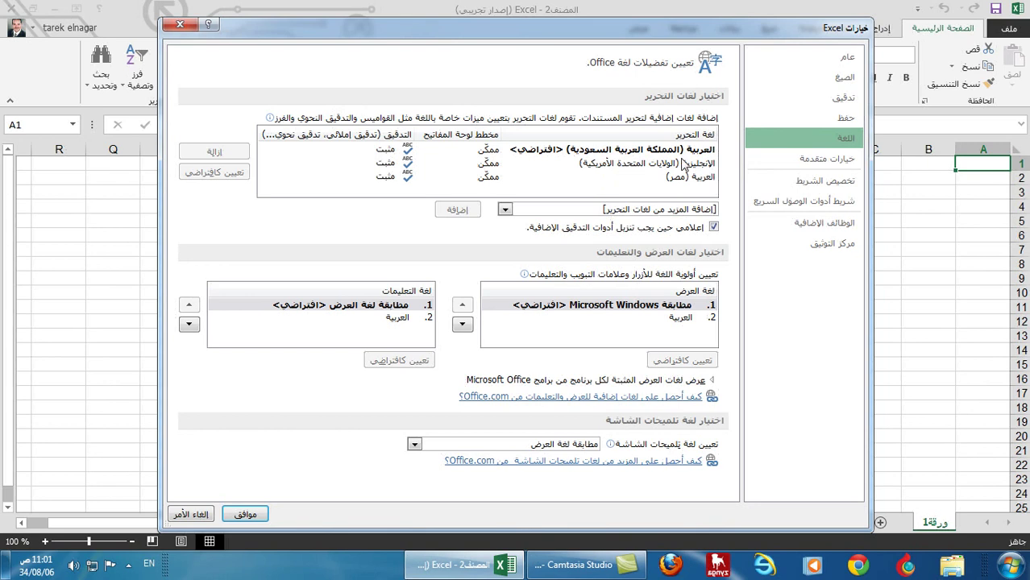
{"action": "left_click", "coordinate": [828, 158]}
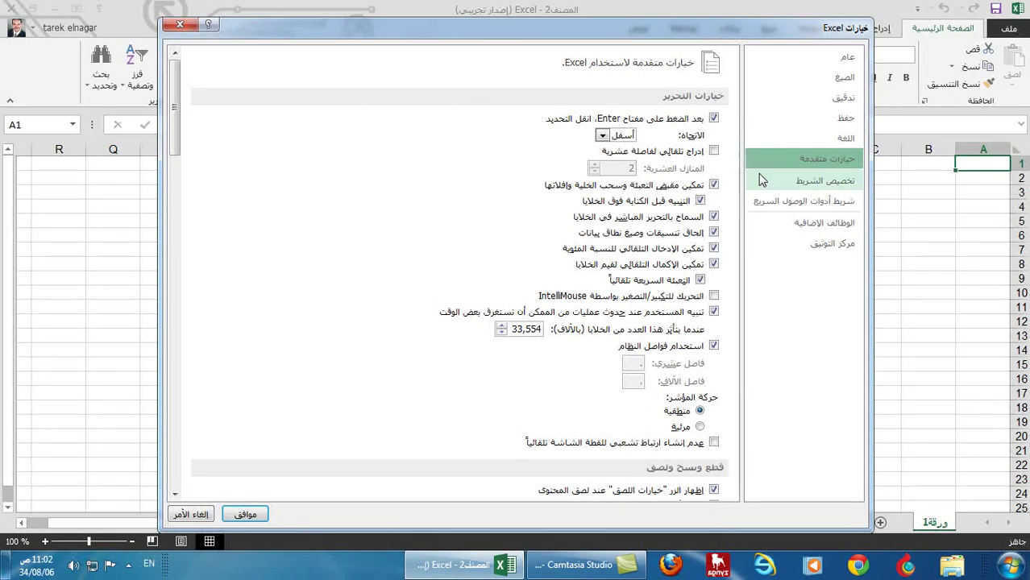
{"action": "left_click", "coordinate": [800, 182]}
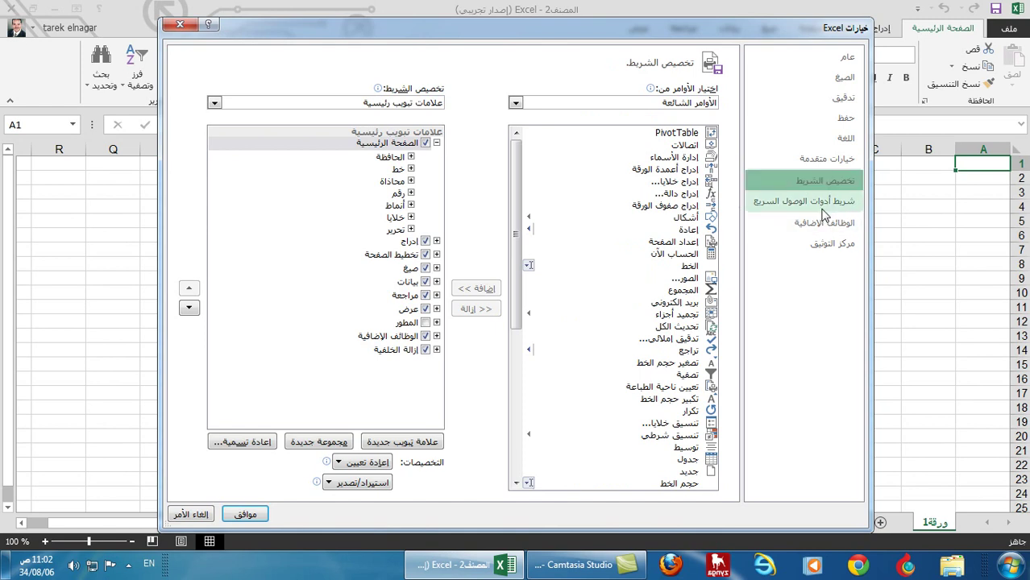
- Show the Quick Access Toolbar page listing Save, Undo and Redo for all documents
{"action": "left_click", "coordinate": [824, 213]}
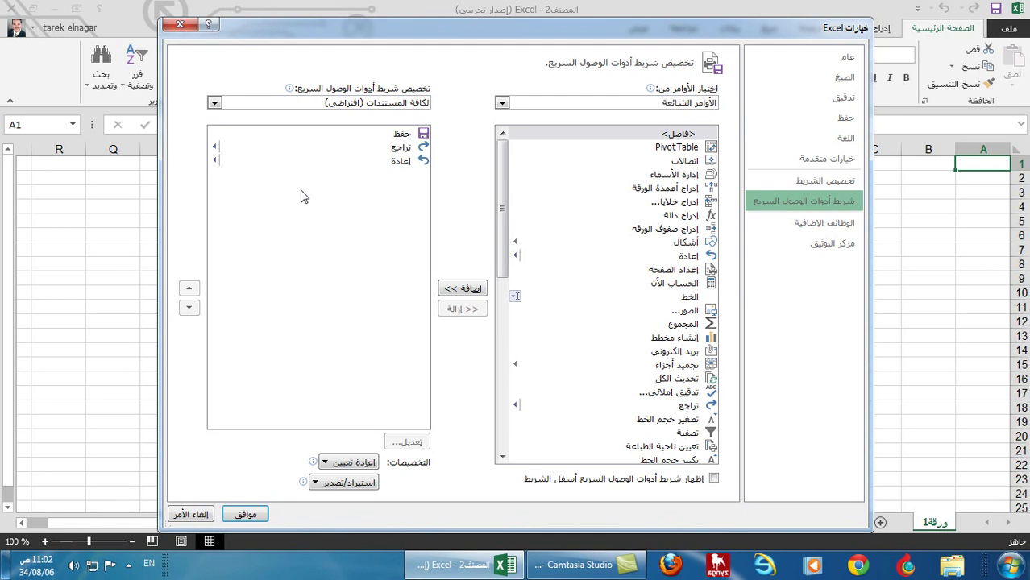
- Add Page Setup to the Quick Access Toolbar list, then view the Add-ins page
{"action": "left_click", "coordinate": [680, 271]}
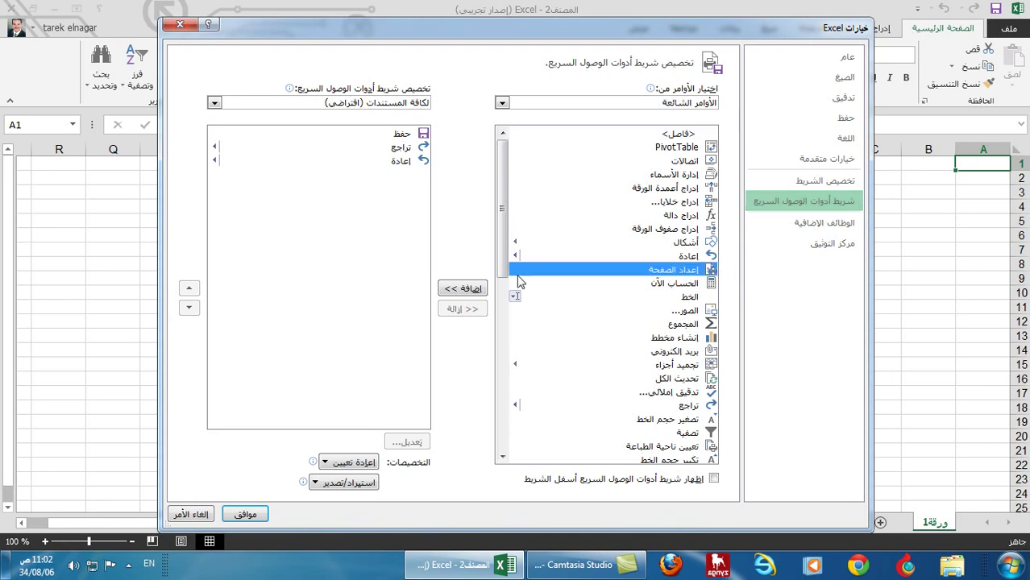
{"action": "left_click", "coordinate": [474, 292]}
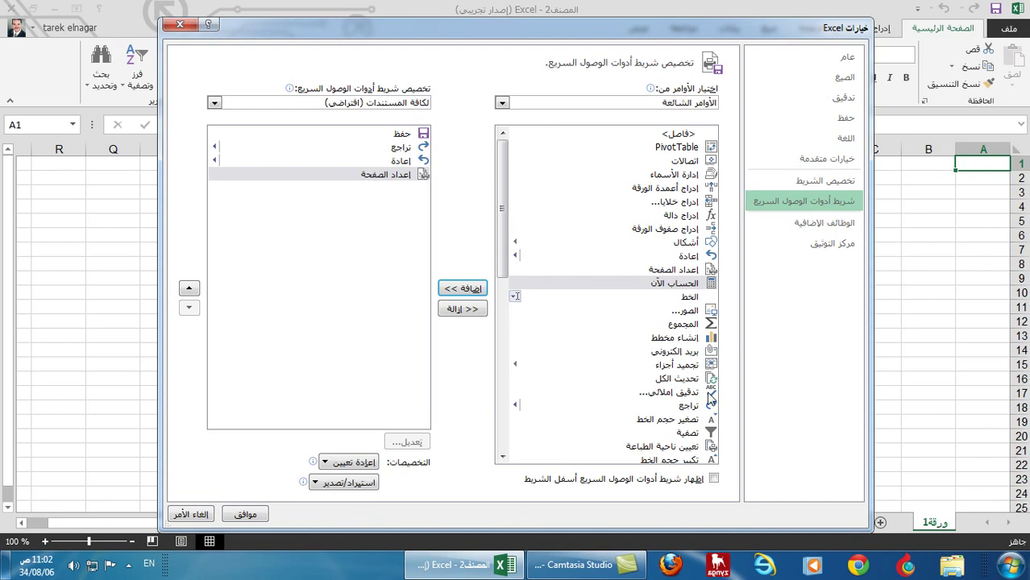
{"action": "left_click", "coordinate": [803, 225]}
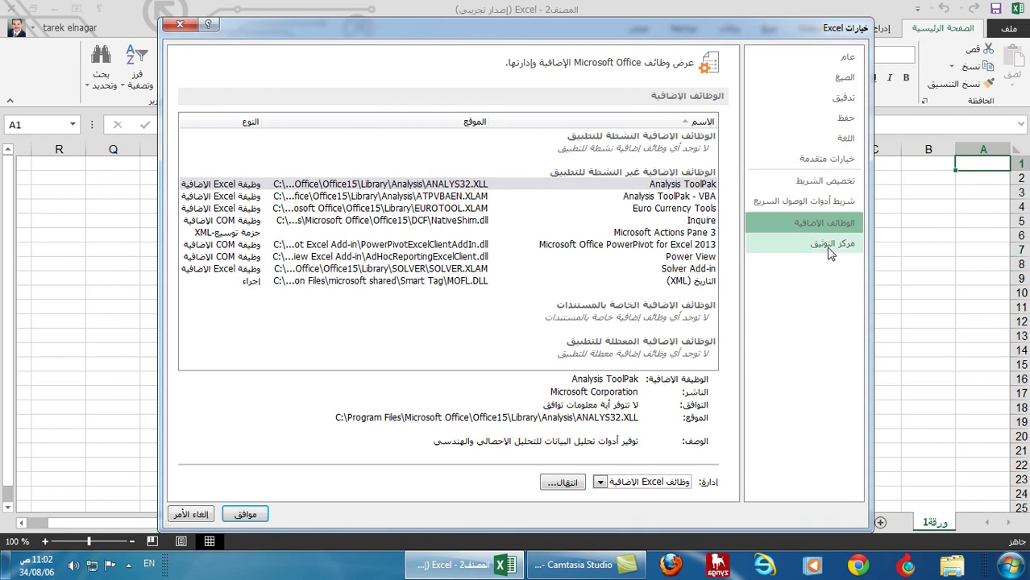
- Look at the Trust Center page, then cancel Excel Options without applying changes
{"action": "left_click", "coordinate": [830, 249]}
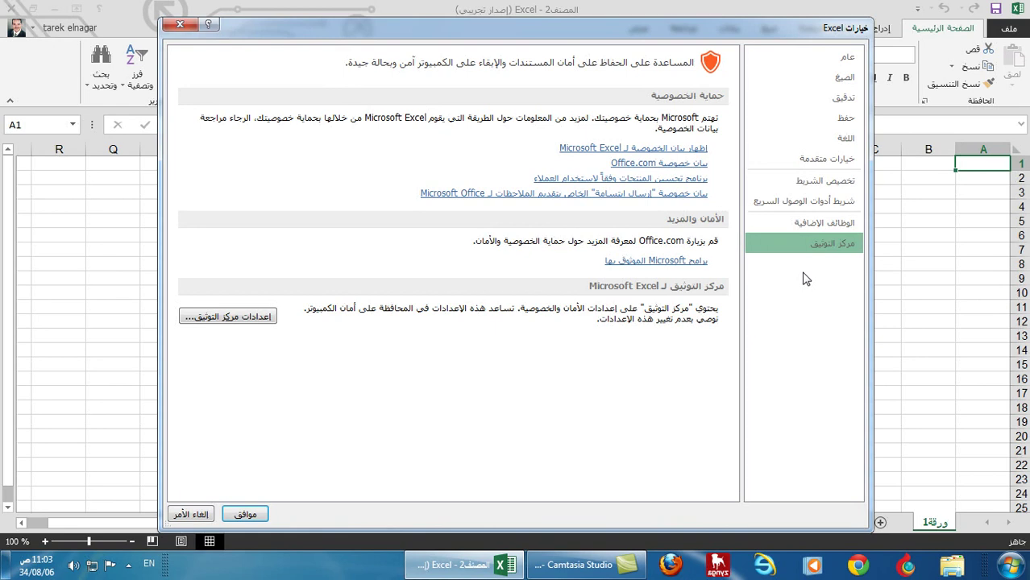
{"action": "left_click", "coordinate": [202, 517]}
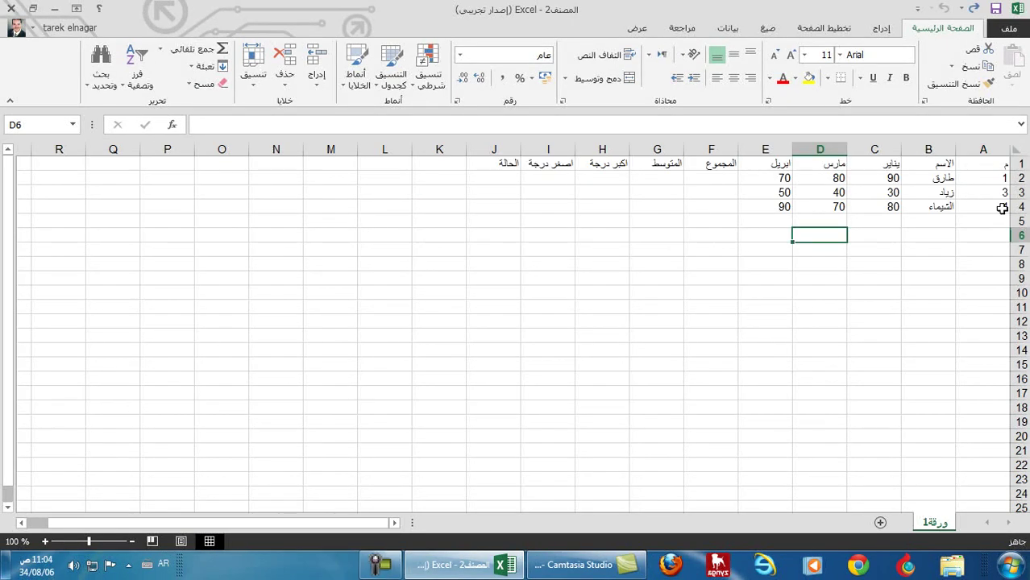
- Enter the test values 5, 4 and 9 into cells O1 through O3
{"action": "left_click", "coordinate": [881, 264]}
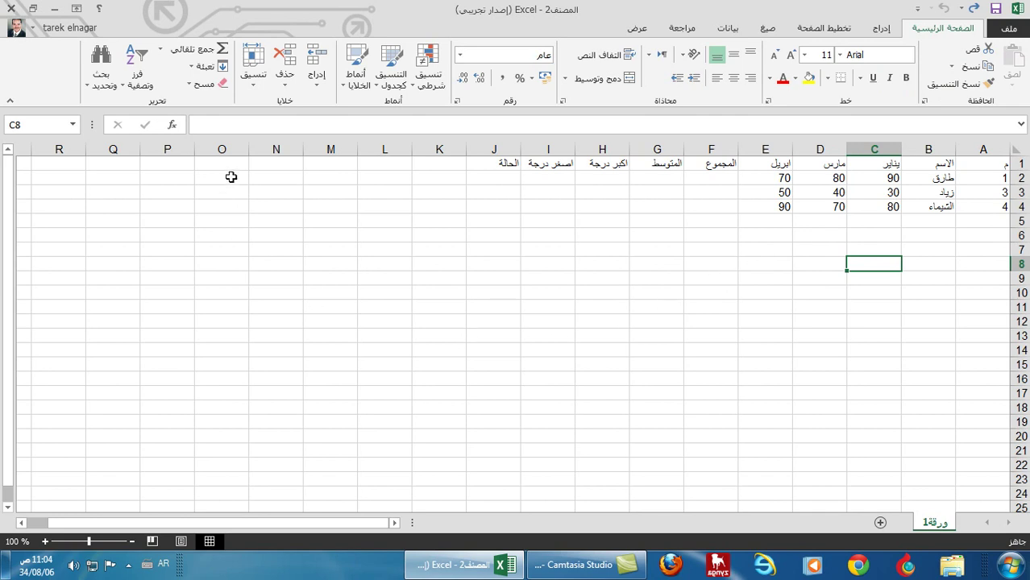
{"action": "left_click", "coordinate": [225, 168]}
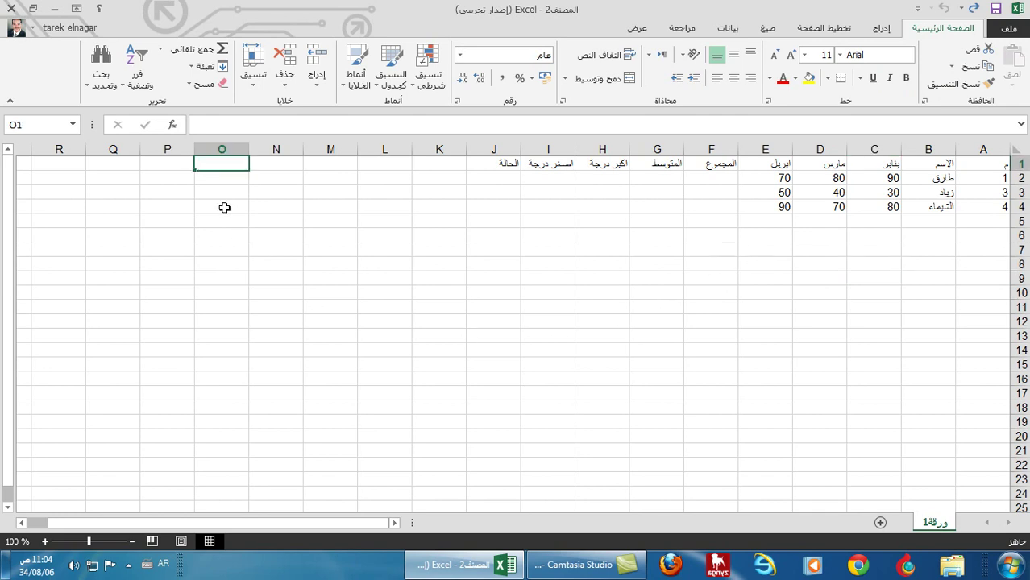
{"action": "type", "text": "5"}
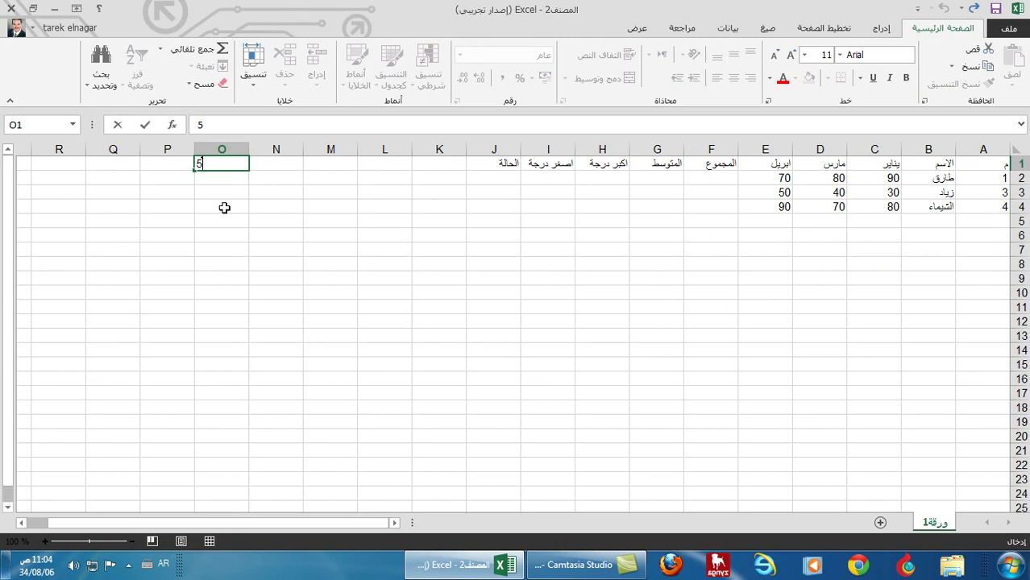
{"action": "key", "text": "Return"}
{"action": "type", "text": "4"}
{"action": "key", "text": "Return"}
{"action": "type", "text": "9"}
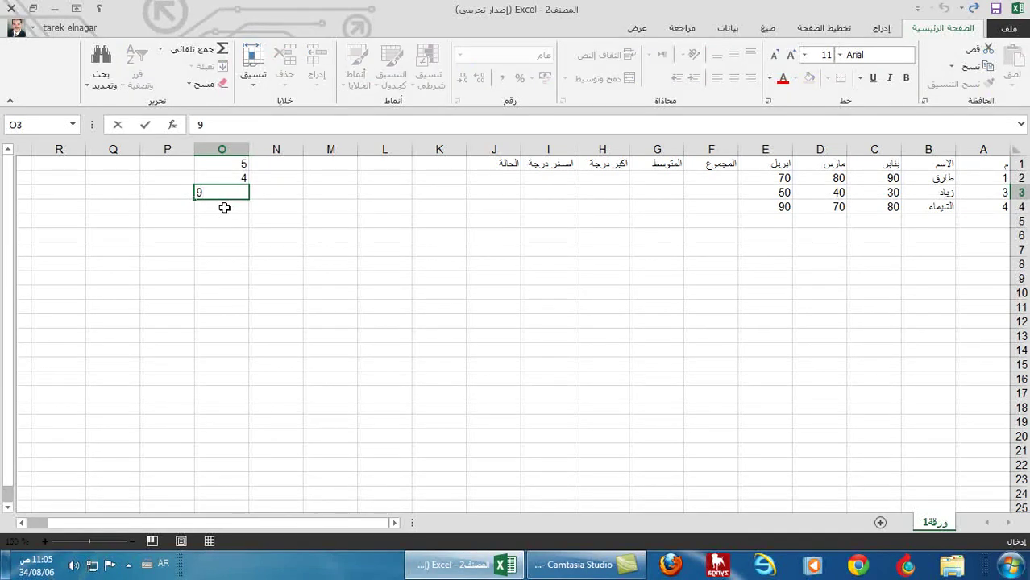
{"action": "key", "text": "Return"}
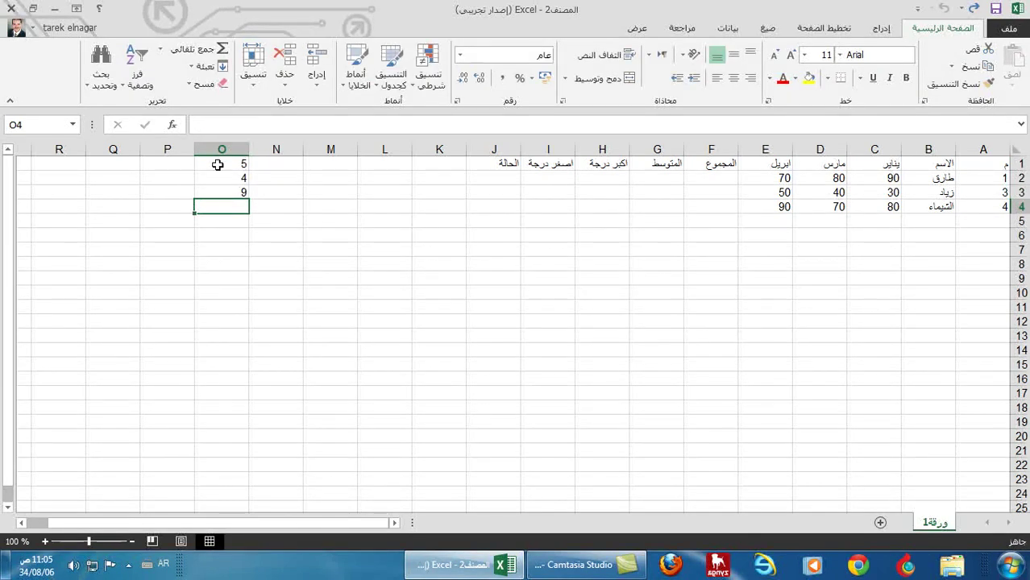
- Sort O1:O4 smallest to largest, then largest to smallest, and delete the values
{"action": "left_click_drag", "start_coordinate": [215, 164], "coordinate": [220, 200]}
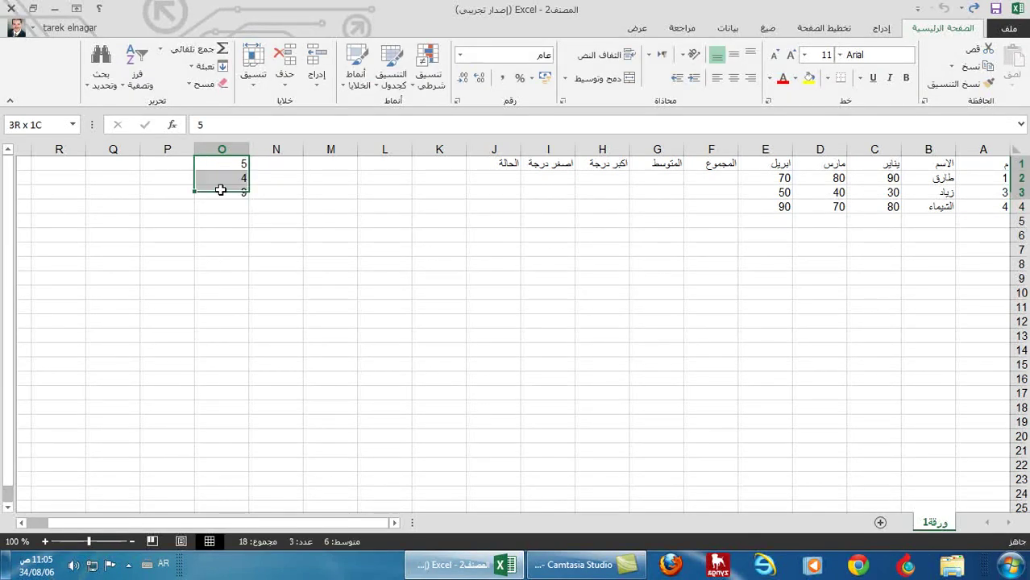
{"action": "left_click", "coordinate": [140, 85]}
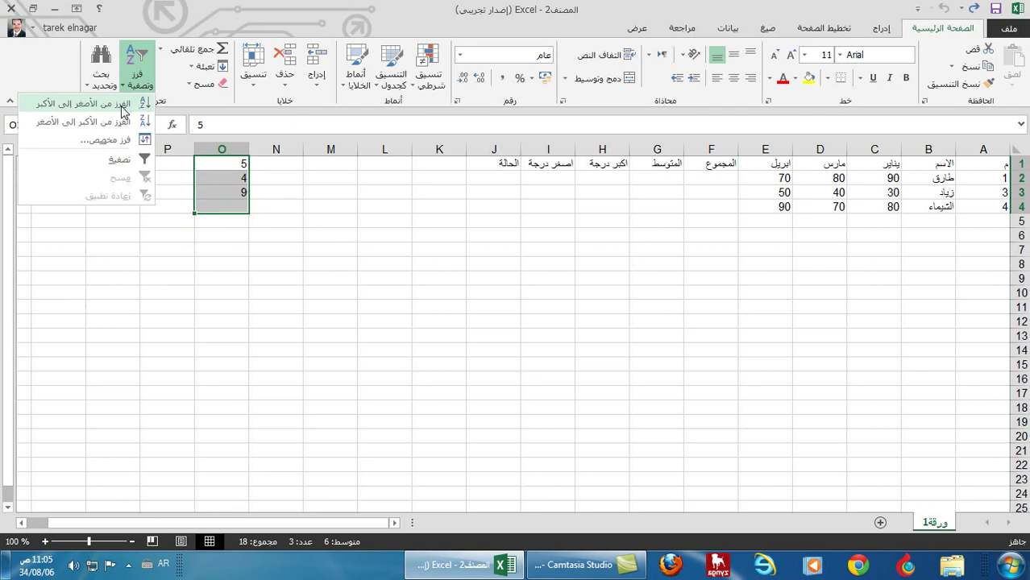
{"action": "left_click", "coordinate": [123, 105]}
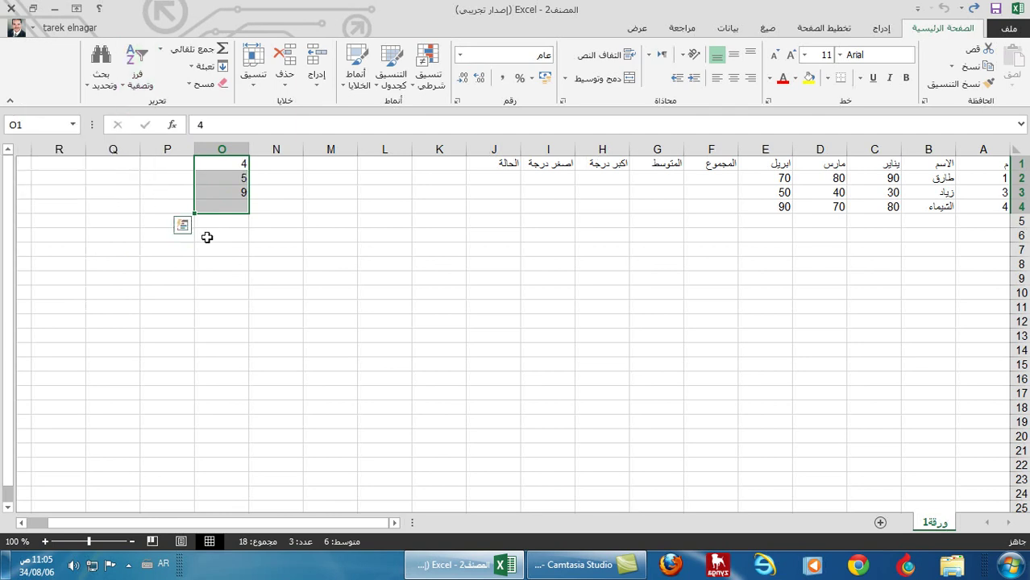
{"action": "left_click", "coordinate": [139, 79]}
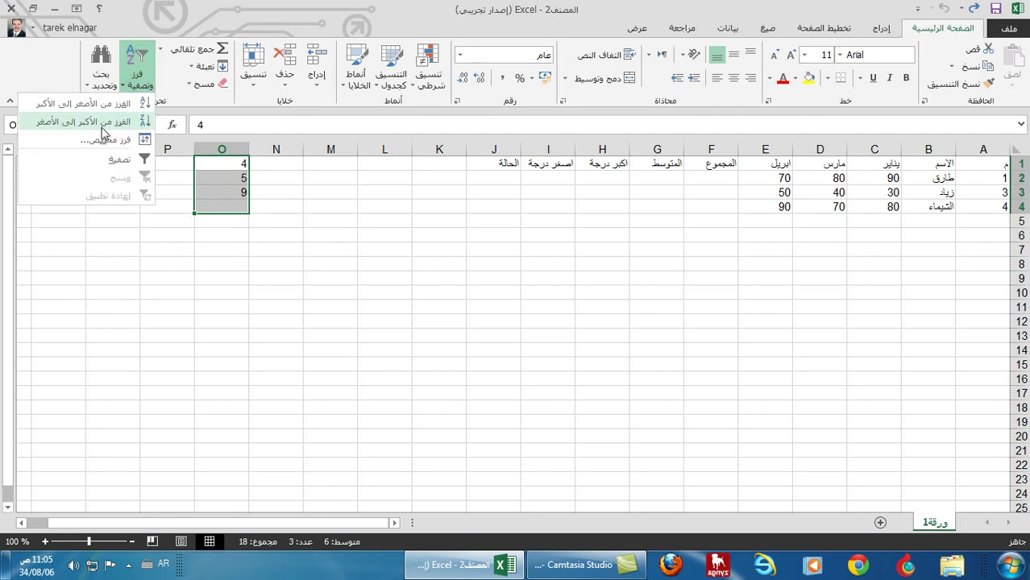
{"action": "left_click", "coordinate": [100, 124]}
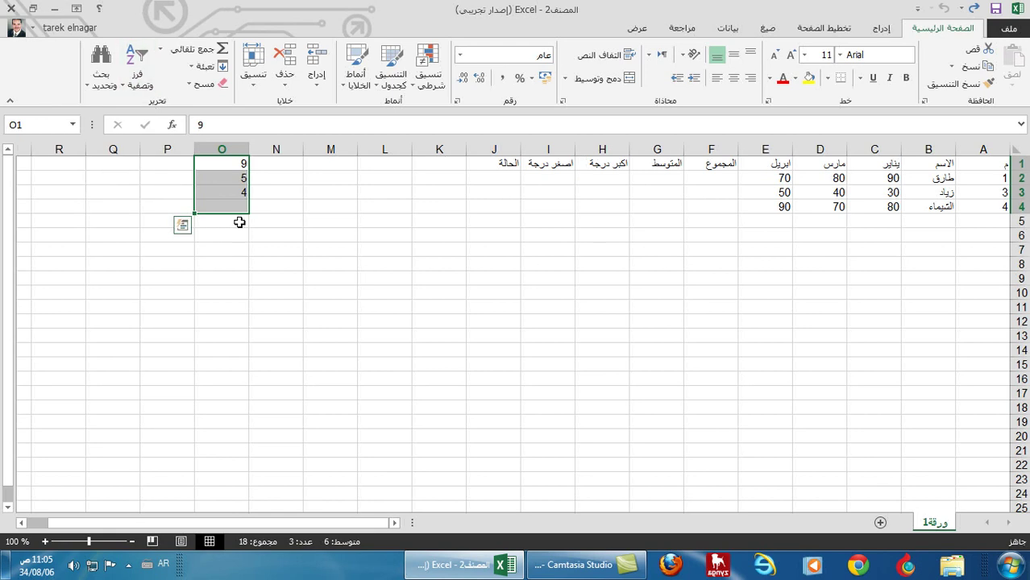
{"action": "key", "text": "Delete"}
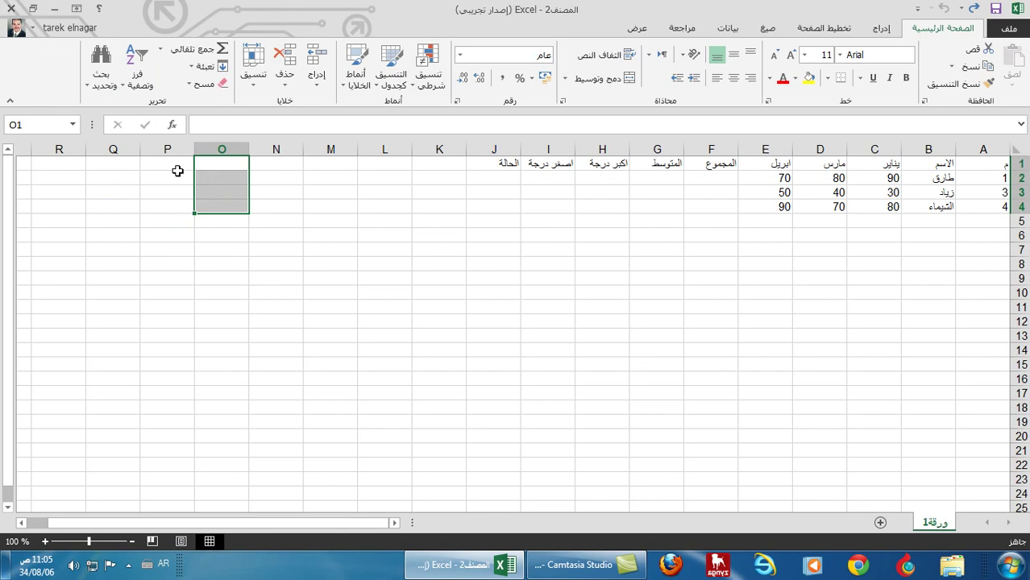
{"action": "left_click", "coordinate": [176, 166]}
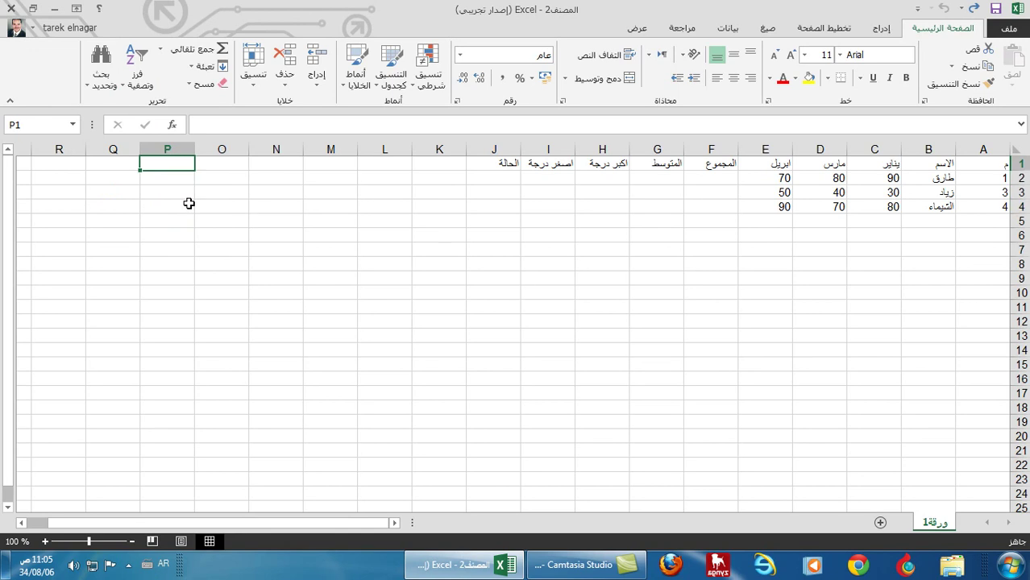
{"action": "type", "text": "طارق"}
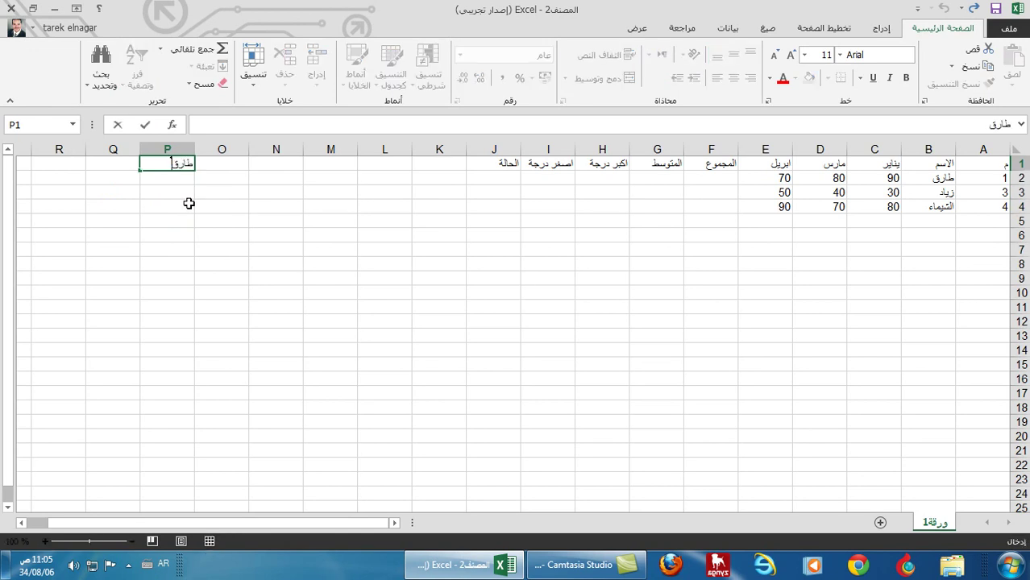
{"action": "key", "text": "Return"}
{"action": "type", "text": "محمد"}
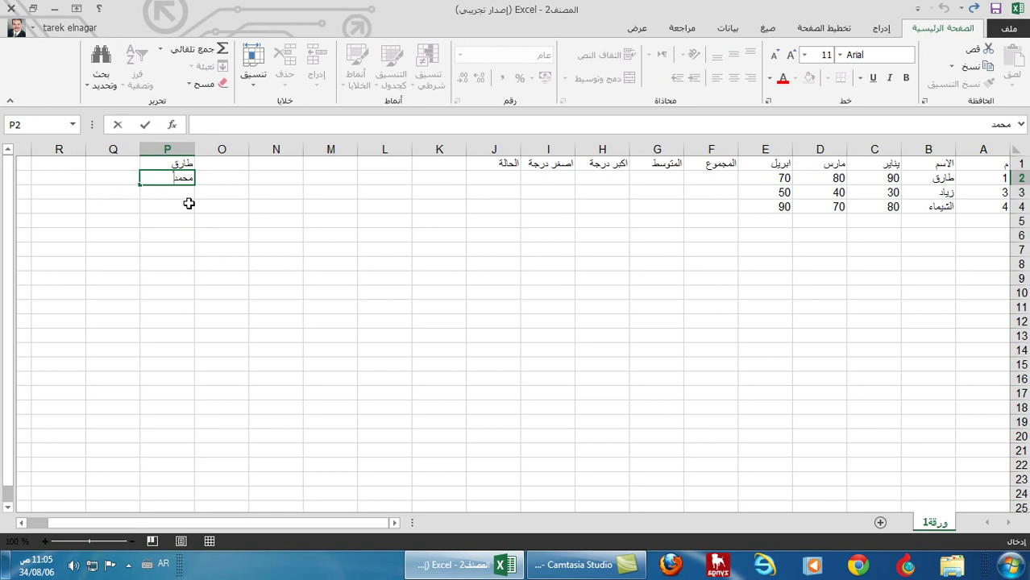
{"action": "key", "text": "Return"}
{"action": "type", "text": "احمد"}
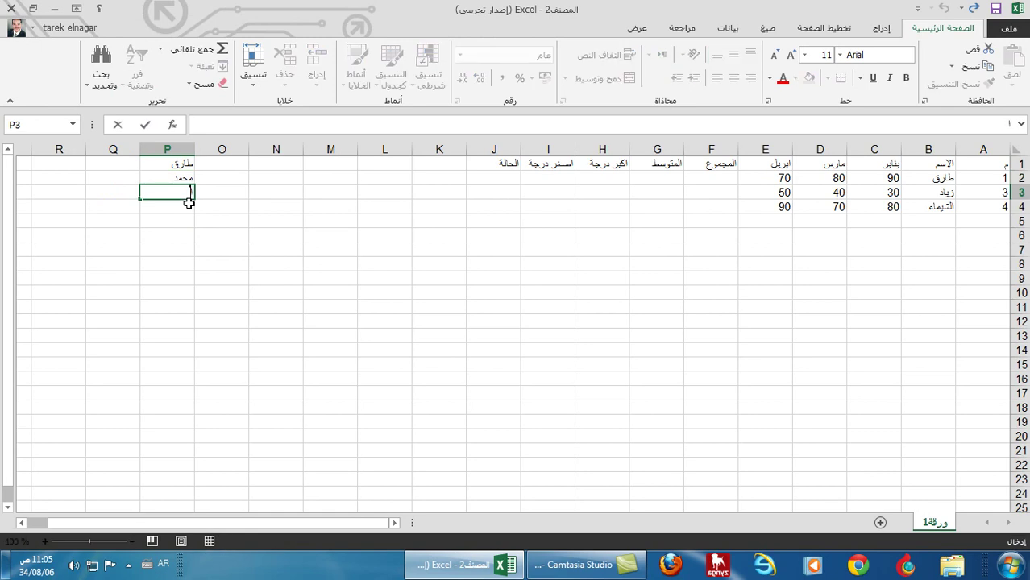
{"action": "key", "text": "Return"}
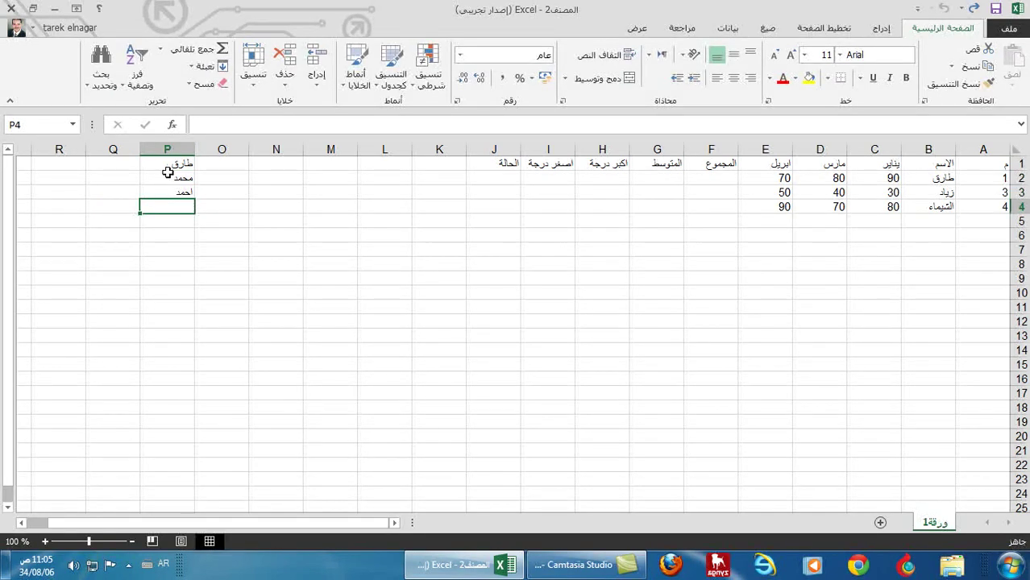
{"action": "left_click_drag", "start_coordinate": [169, 162], "coordinate": [168, 185]}
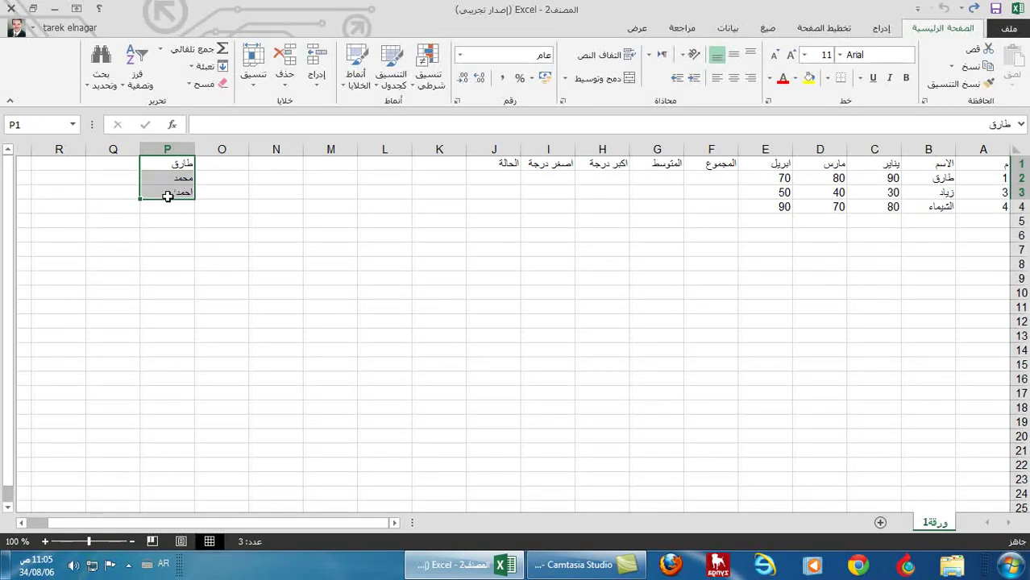
{"action": "left_click", "coordinate": [138, 84]}
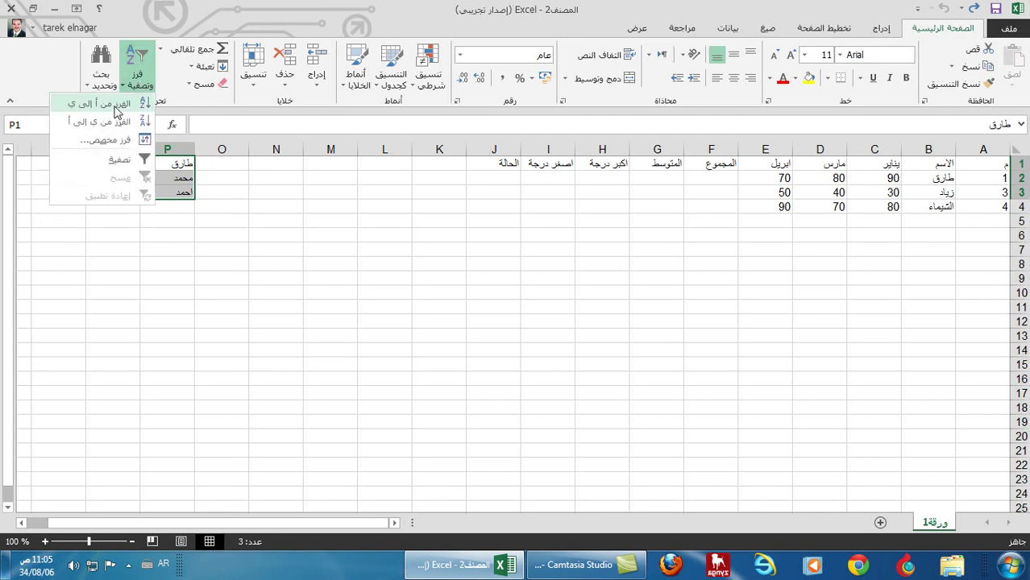
{"action": "left_click", "coordinate": [115, 106]}
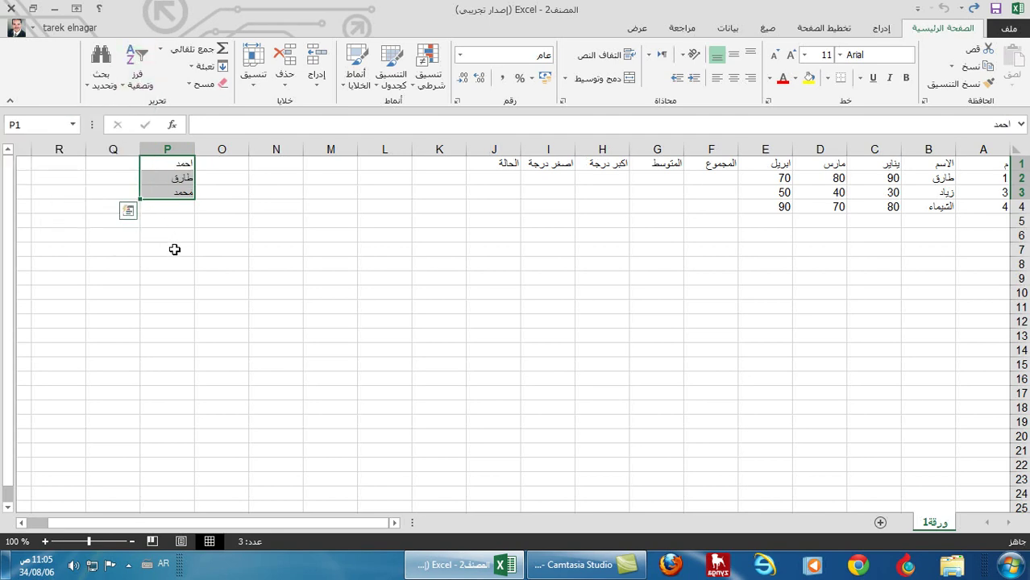
{"action": "left_click", "coordinate": [140, 83]}
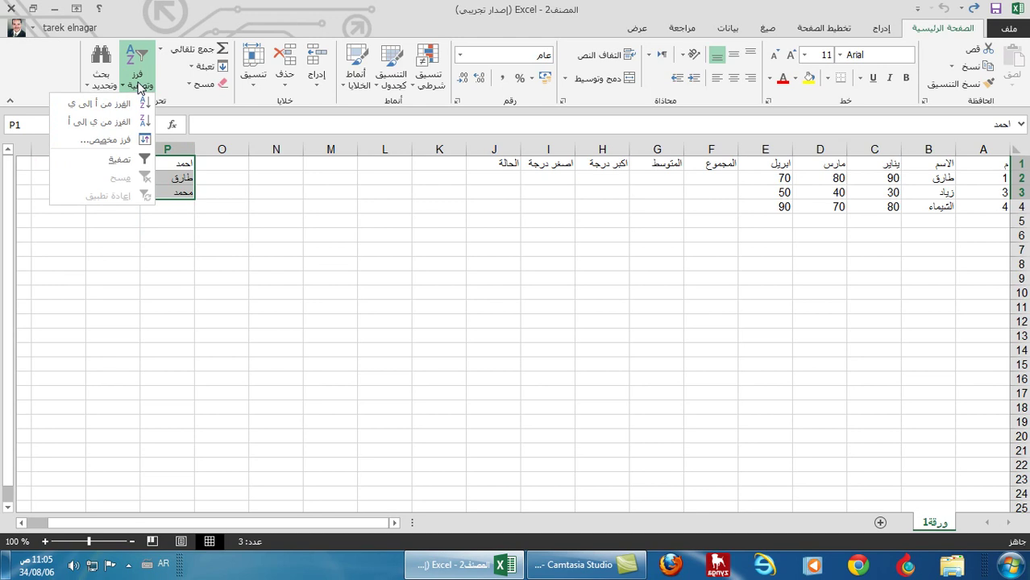
{"action": "left_click", "coordinate": [125, 126]}
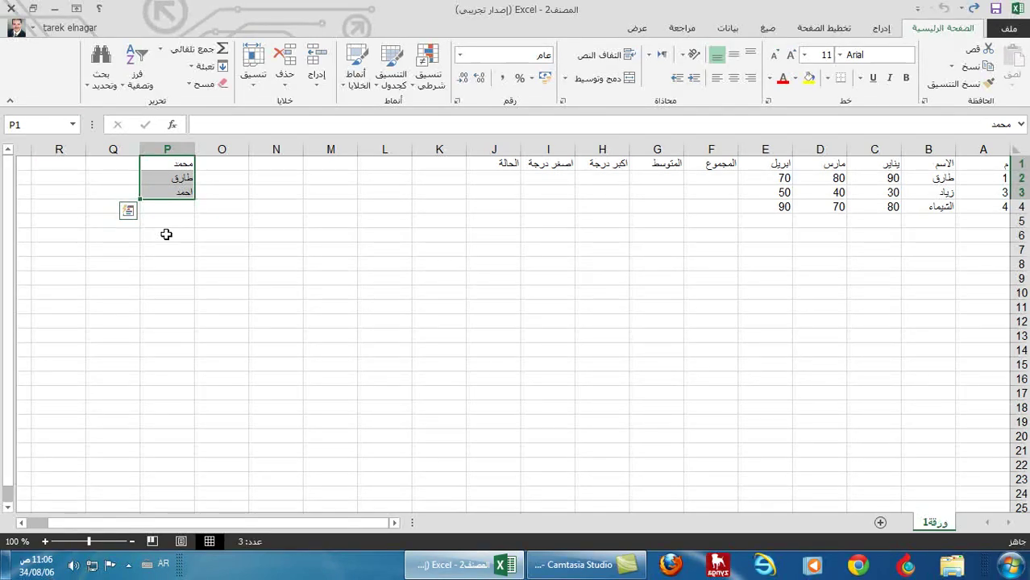
{"action": "key", "text": "Delete"}
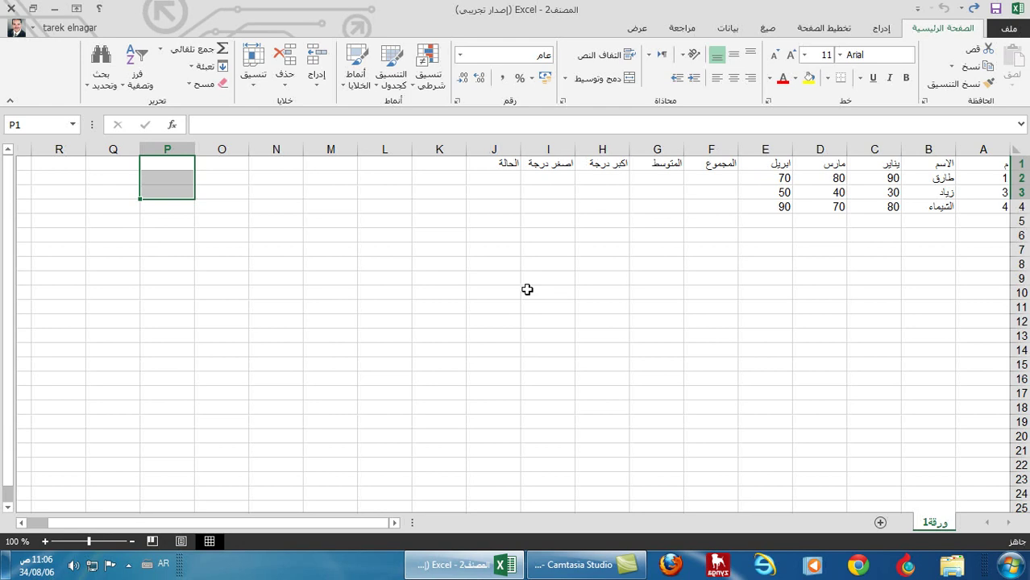
{"action": "left_click", "coordinate": [527, 290]}
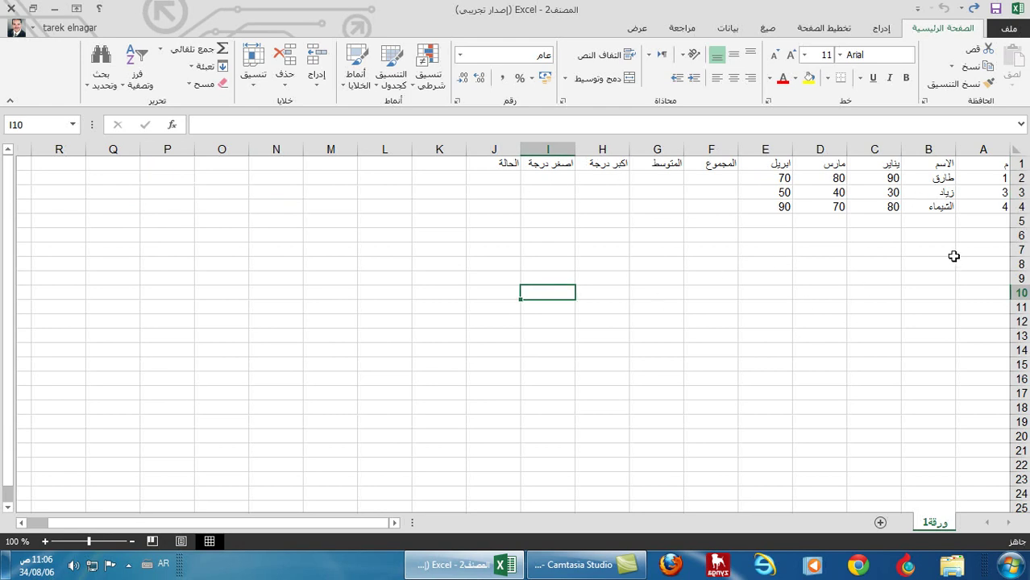
- Give header row A1:J1 size 14, Berlin Sans FB Demi font and blue text colour
{"action": "left_click_drag", "start_coordinate": [993, 164], "coordinate": [494, 167]}
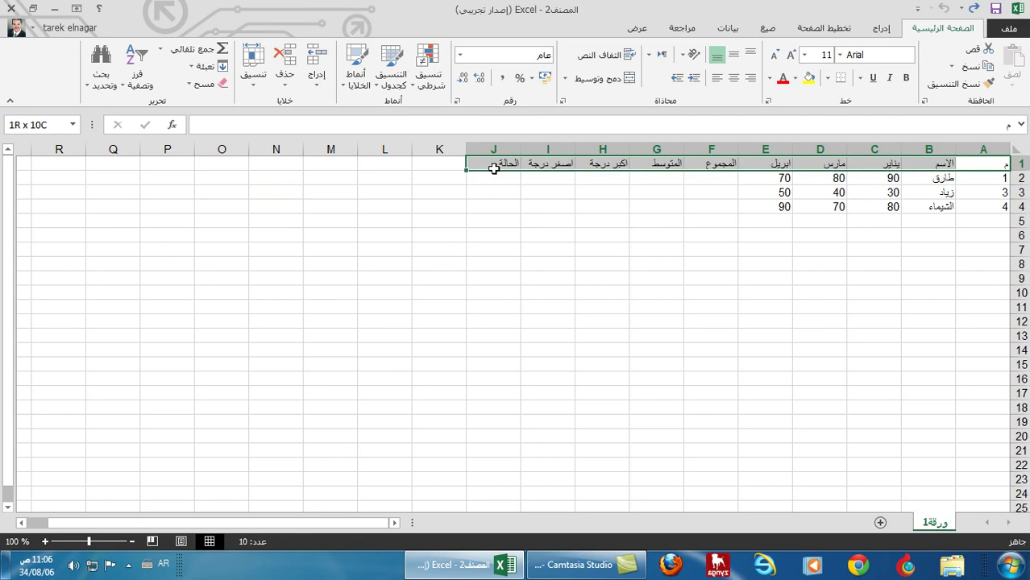
{"action": "left_click", "coordinate": [803, 56]}
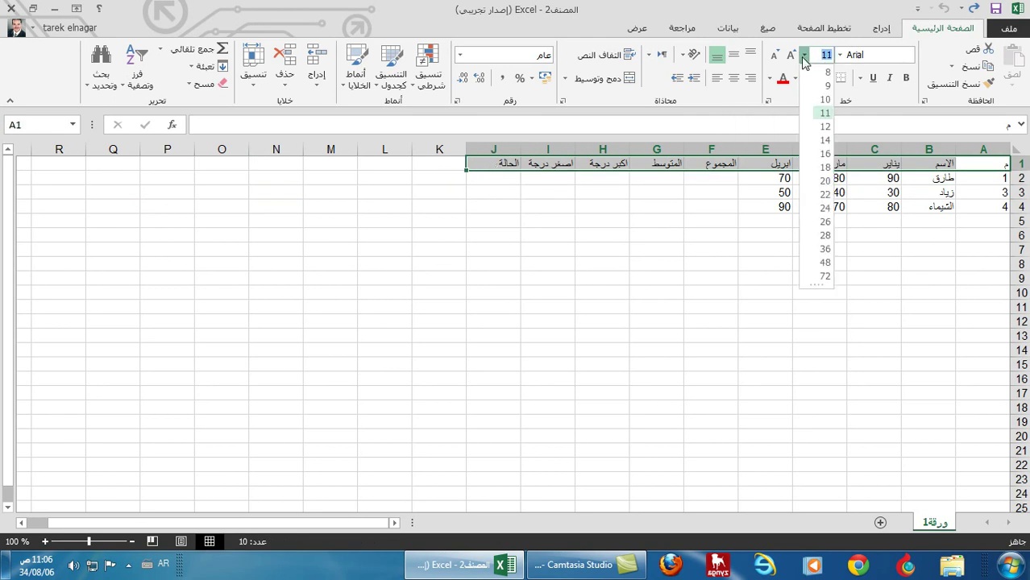
{"action": "left_click", "coordinate": [818, 141]}
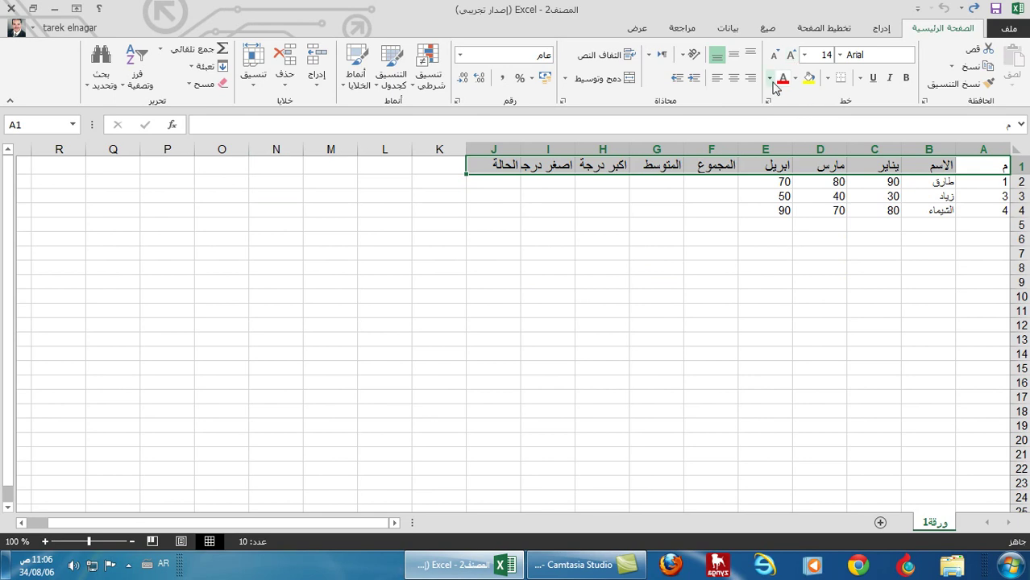
{"action": "left_click", "coordinate": [840, 57]}
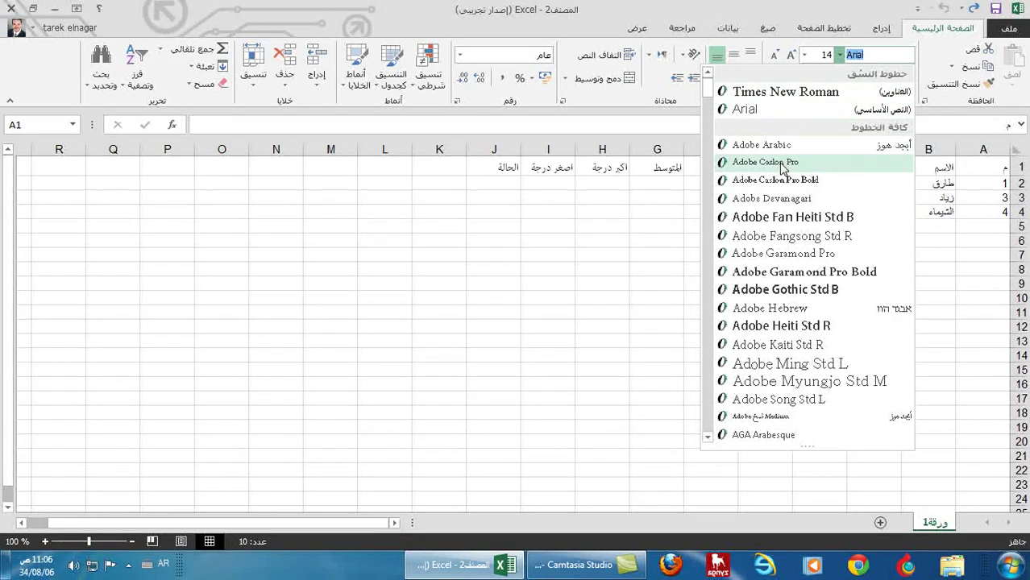
{"action": "scroll", "coordinate": [814, 323], "scroll_direction": "down", "scroll_amount": 6}
{"action": "scroll", "coordinate": [870, 297], "scroll_direction": "down", "scroll_amount": 5}
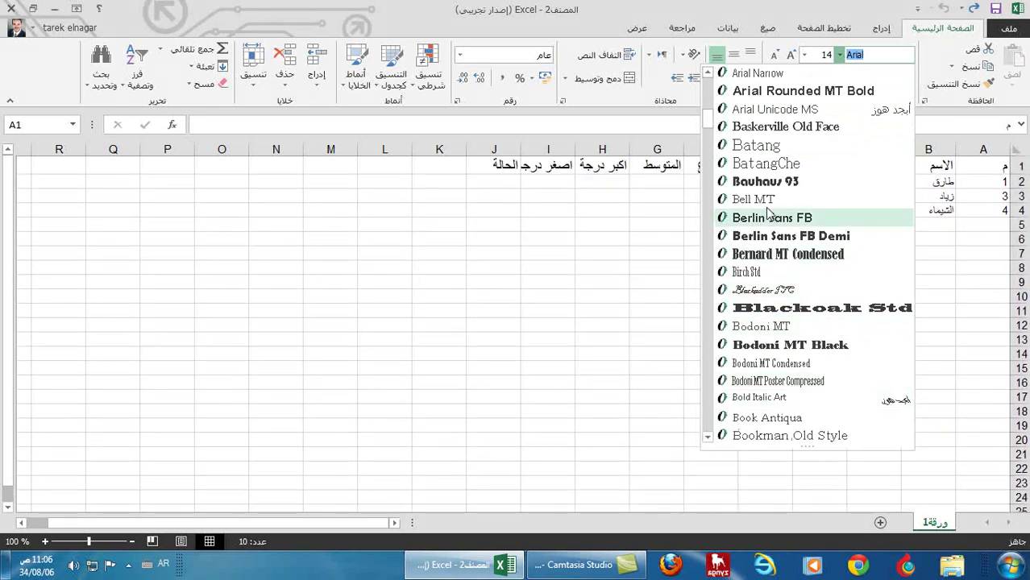
{"action": "left_click", "coordinate": [761, 238]}
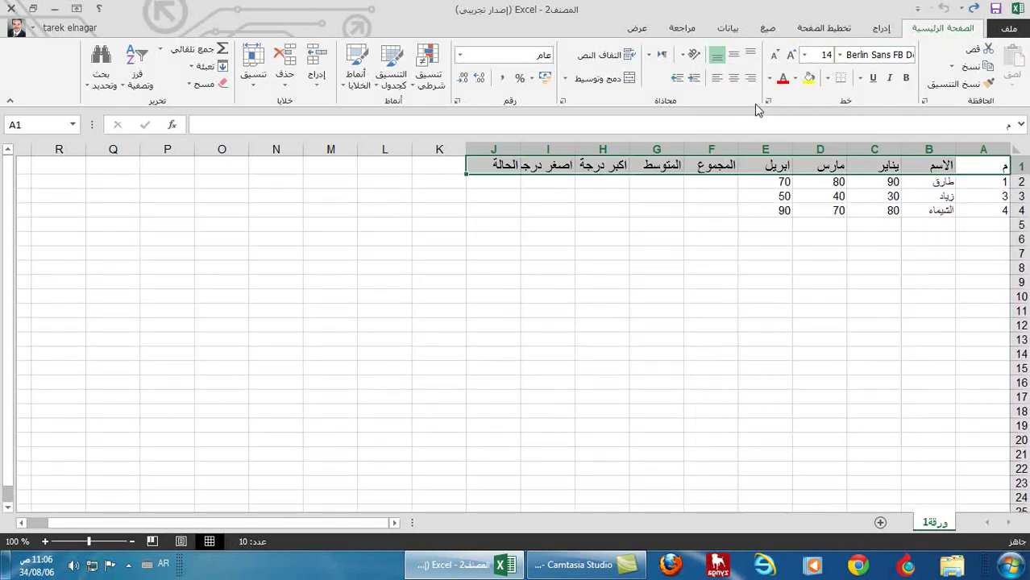
{"action": "left_click", "coordinate": [770, 78]}
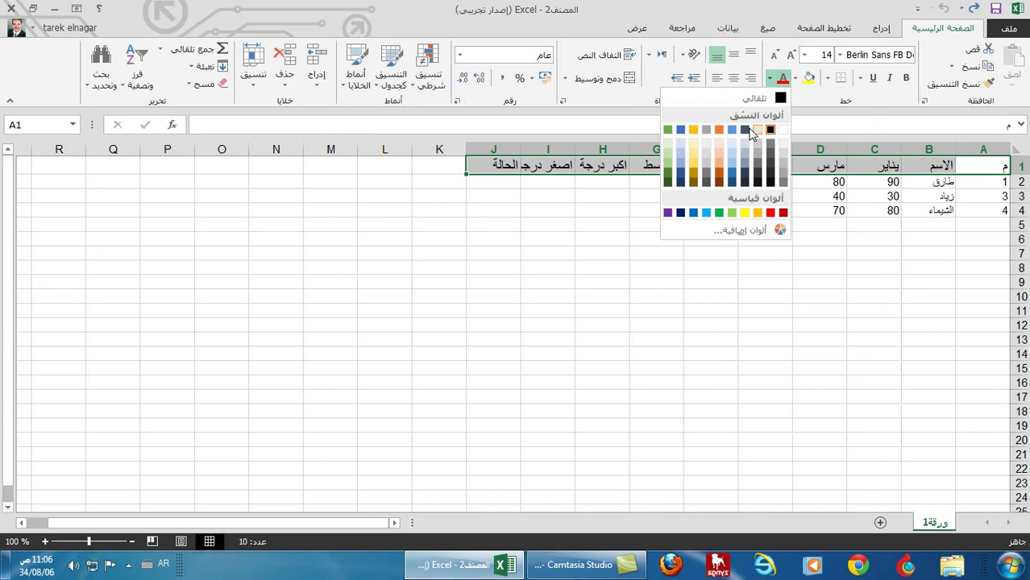
{"action": "left_click", "coordinate": [731, 170]}
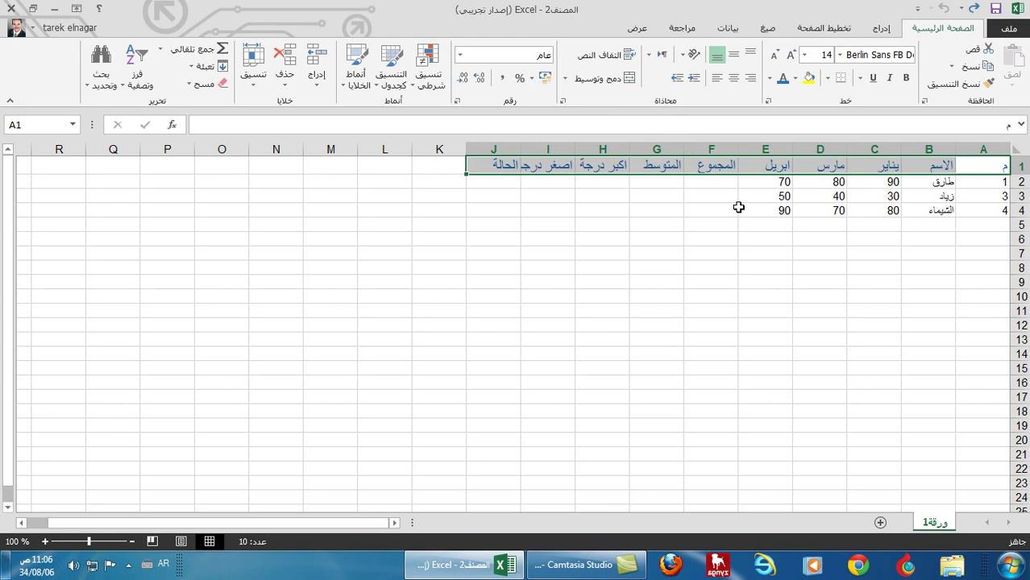
{"action": "left_click", "coordinate": [715, 182]}
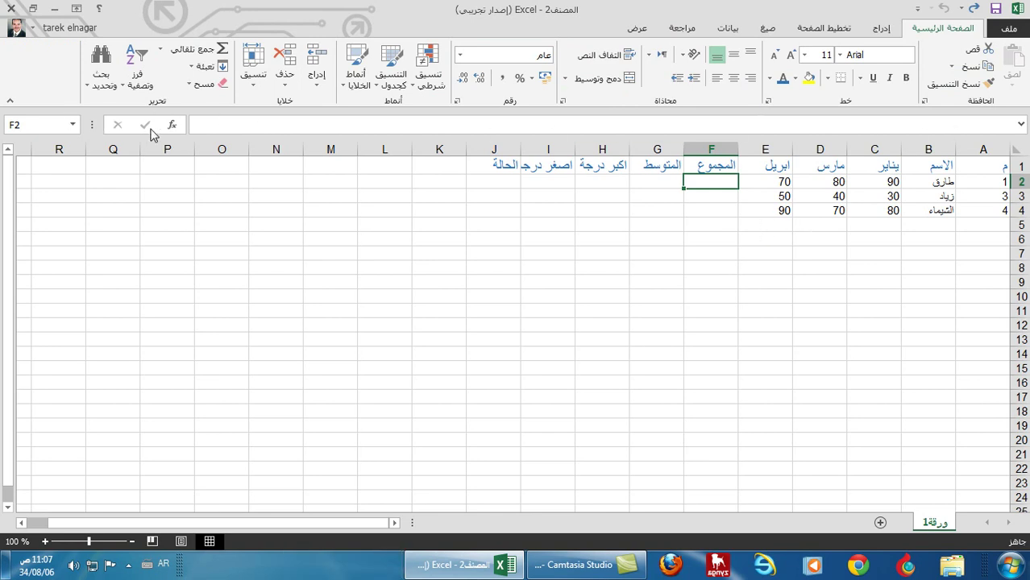
{"action": "left_click", "coordinate": [425, 120]}
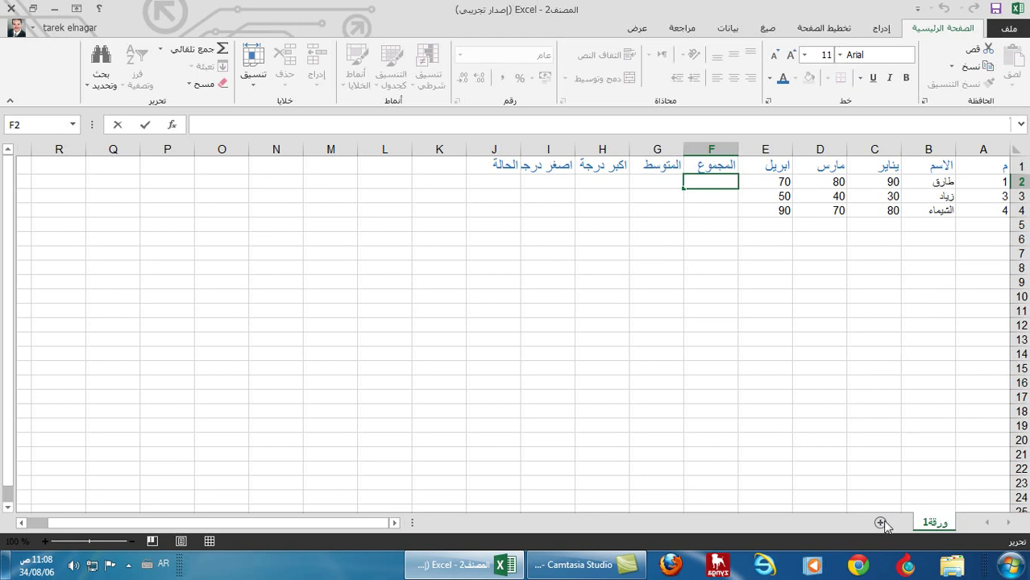
{"action": "left_click", "coordinate": [918, 274]}
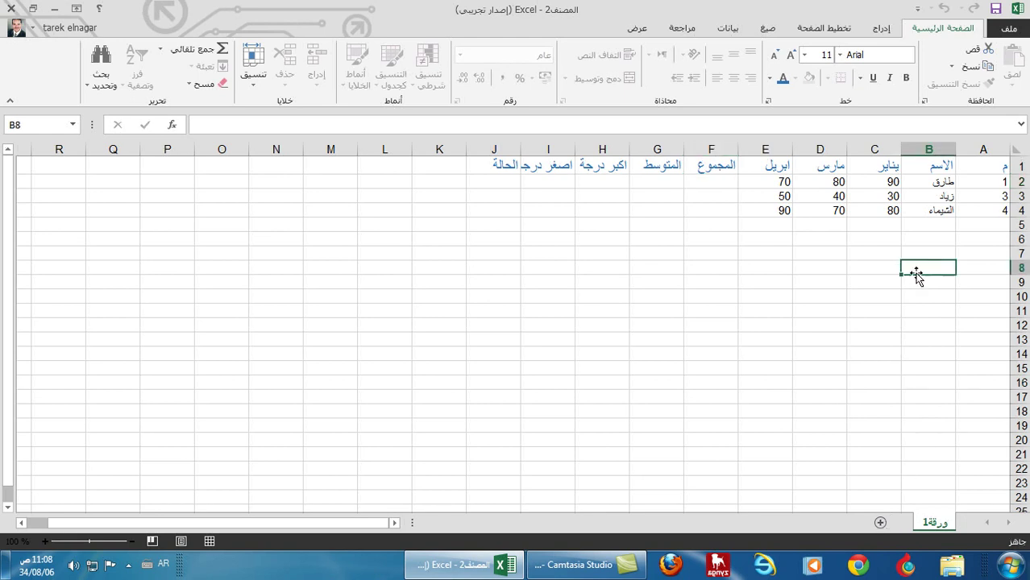
{"action": "left_click", "coordinate": [880, 522]}
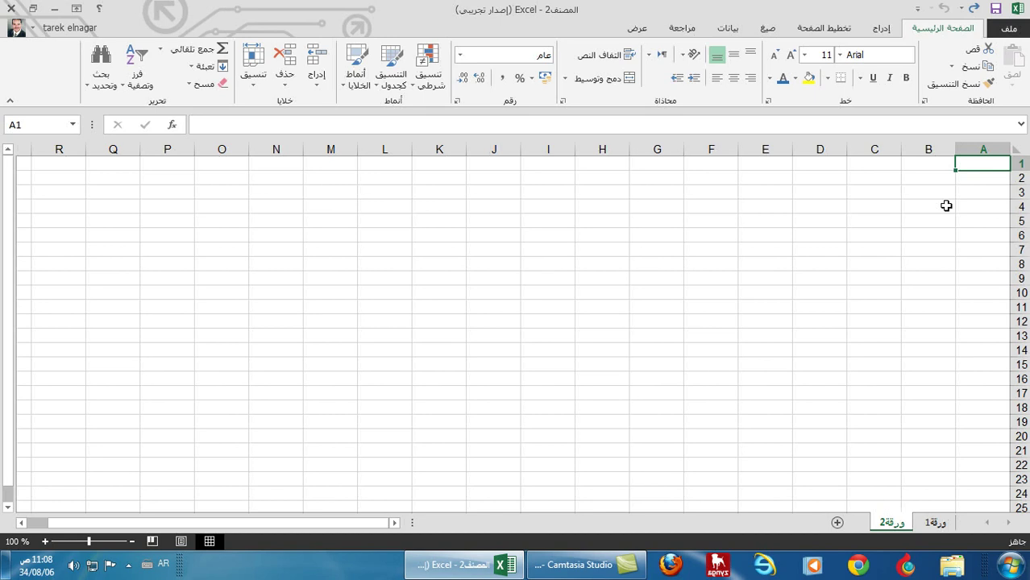
{"action": "key", "text": "ctrl+Left"}
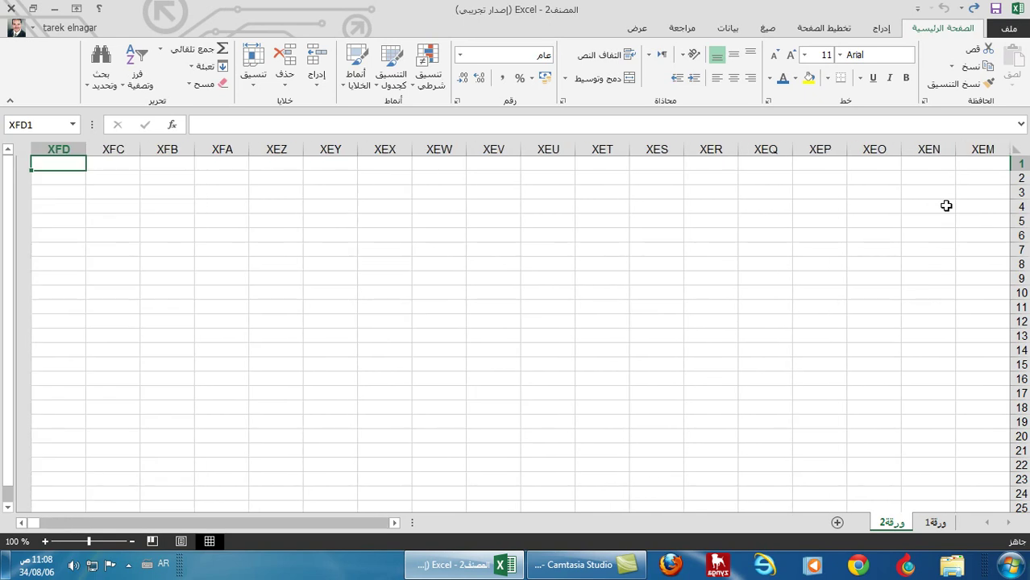
{"action": "key", "text": "ctrl+Right"}
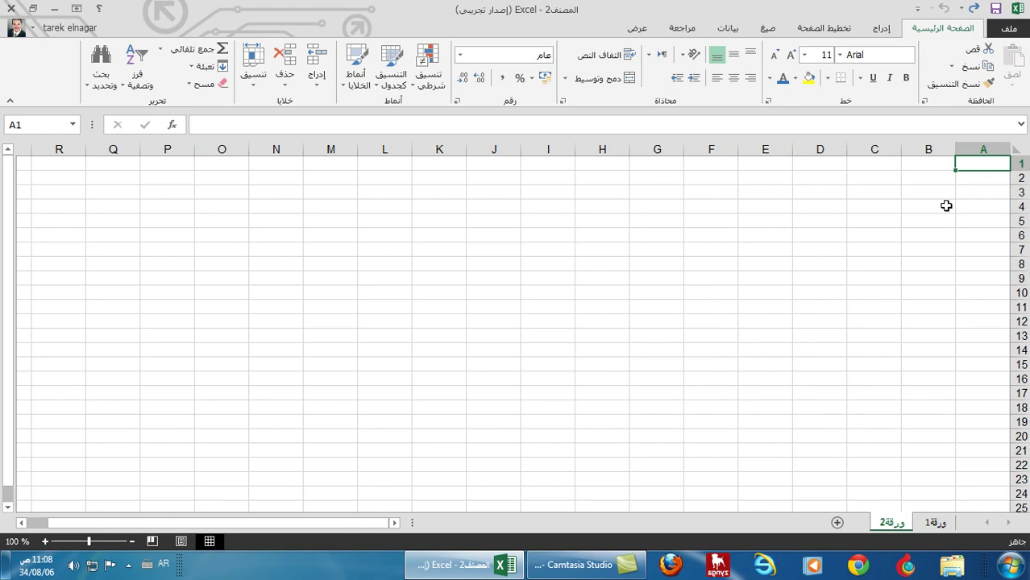
{"action": "key", "text": "ctrl+Down"}
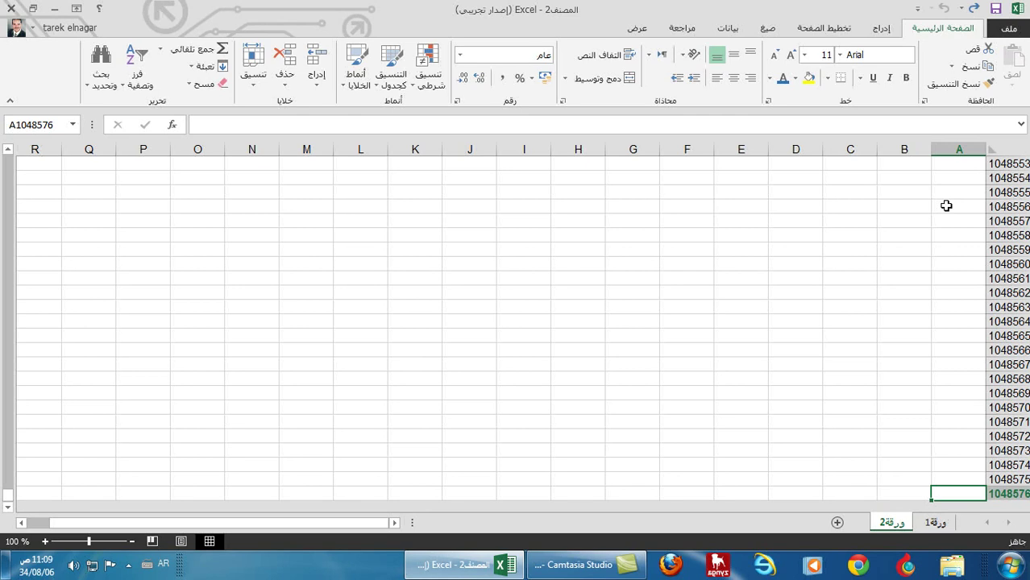
{"action": "key", "text": "ctrl+Up"}
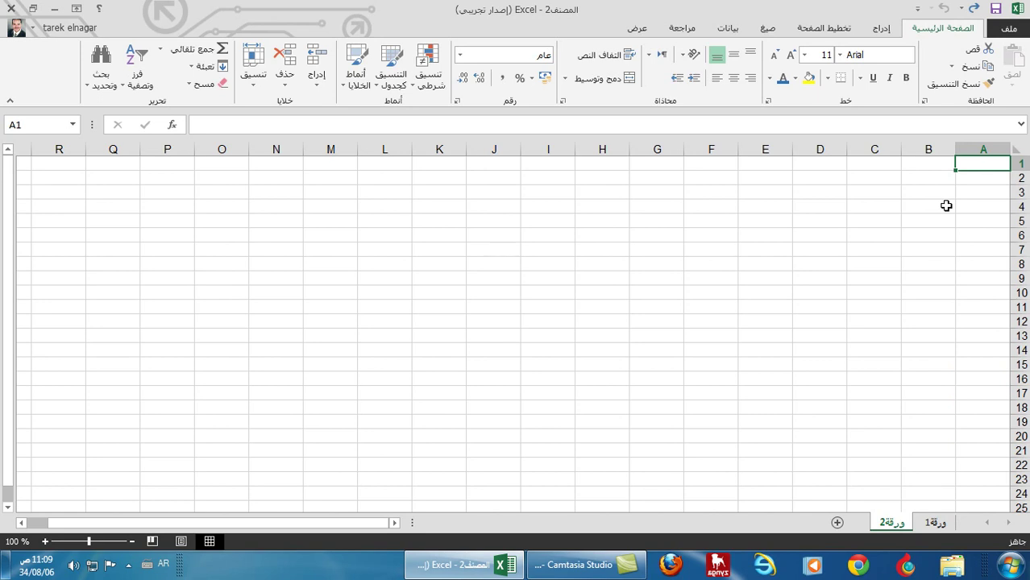
{"action": "key", "text": "Tab"}
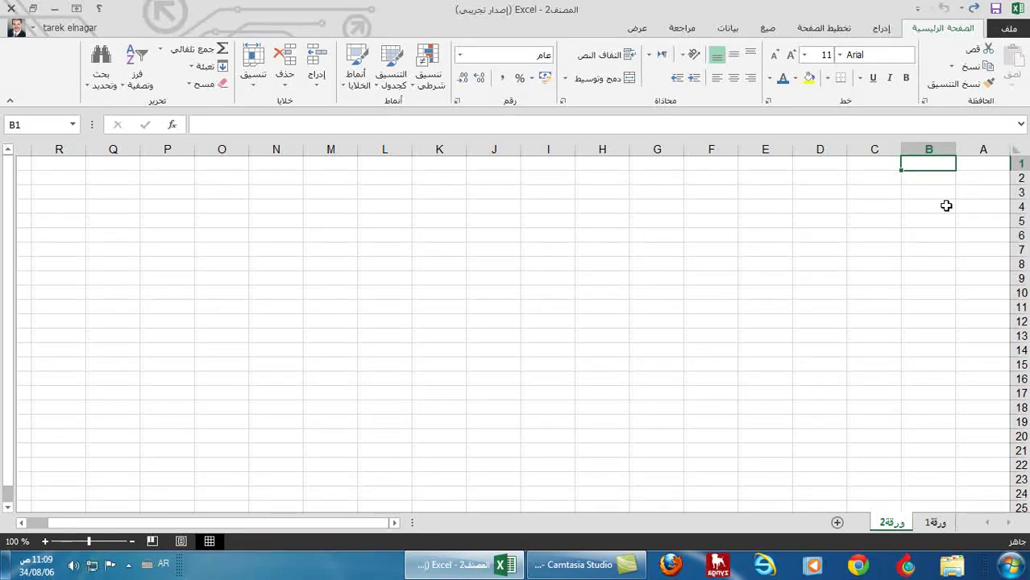
{"action": "key", "text": "ctrl+Right"}
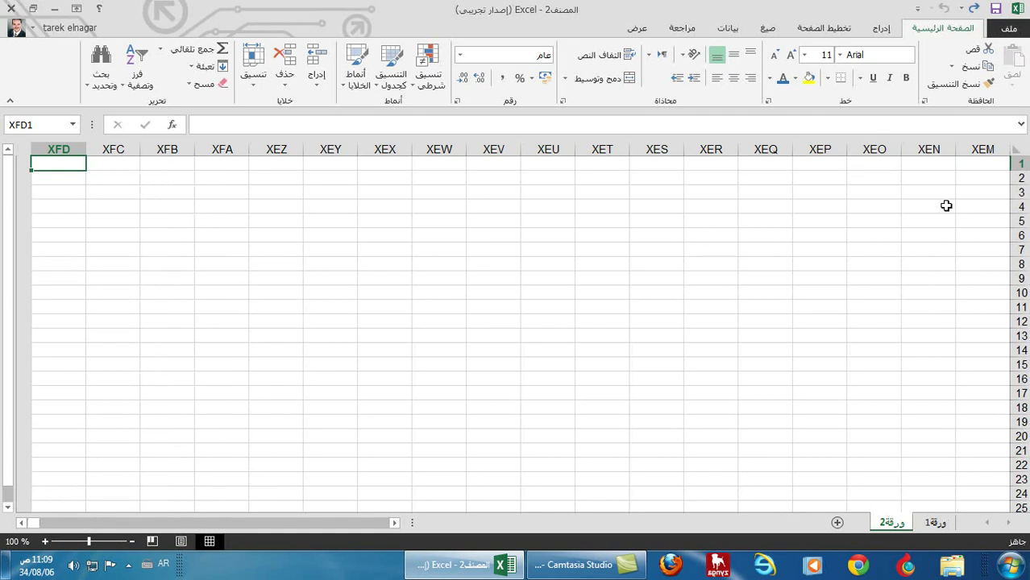
{"action": "key", "text": "ctrl+Left"}
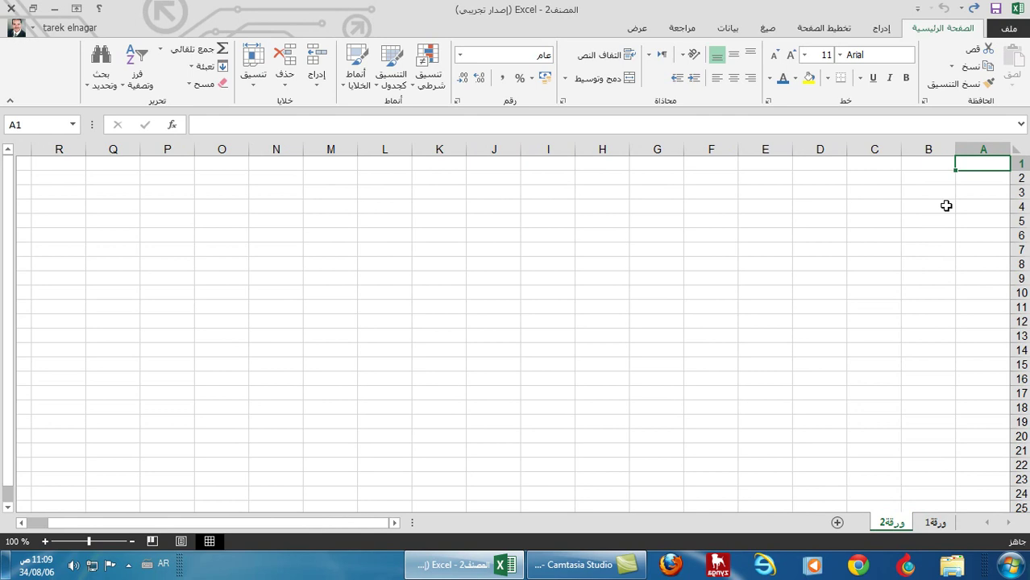
{"action": "key", "text": "ctrl+Left"}
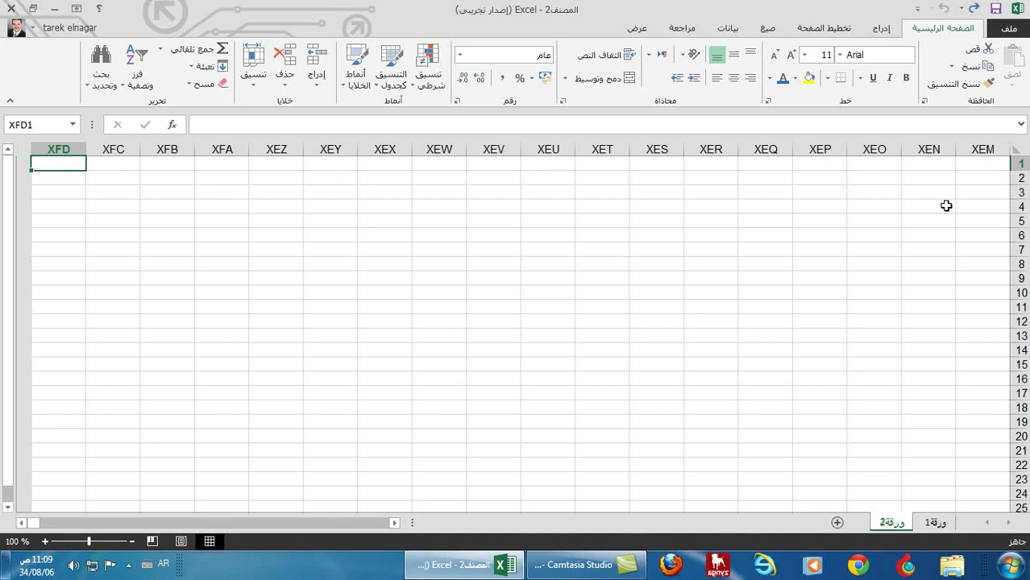
{"action": "key", "text": "ctrl+Right"}
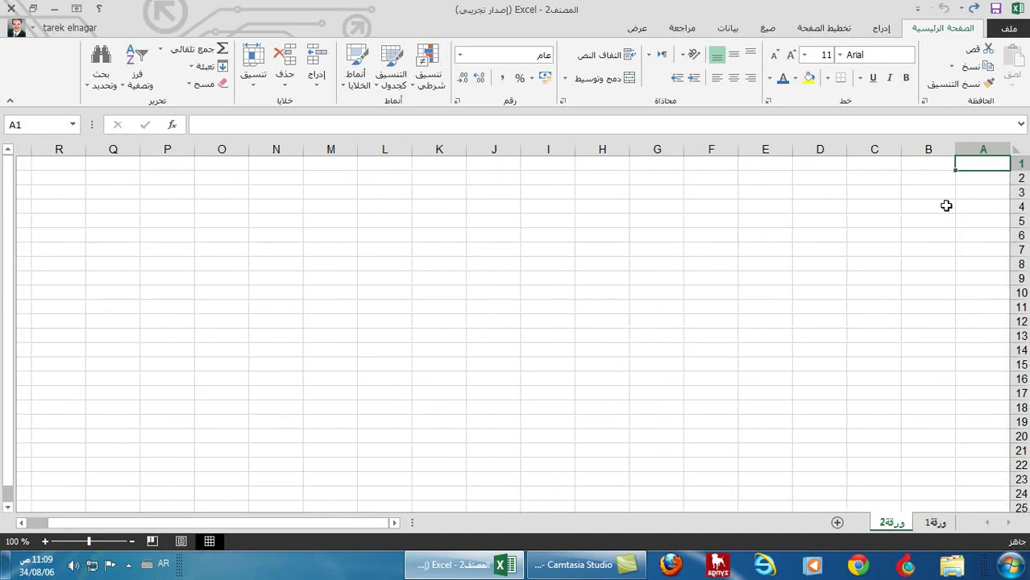
{"action": "key", "text": "ctrl+Down"}
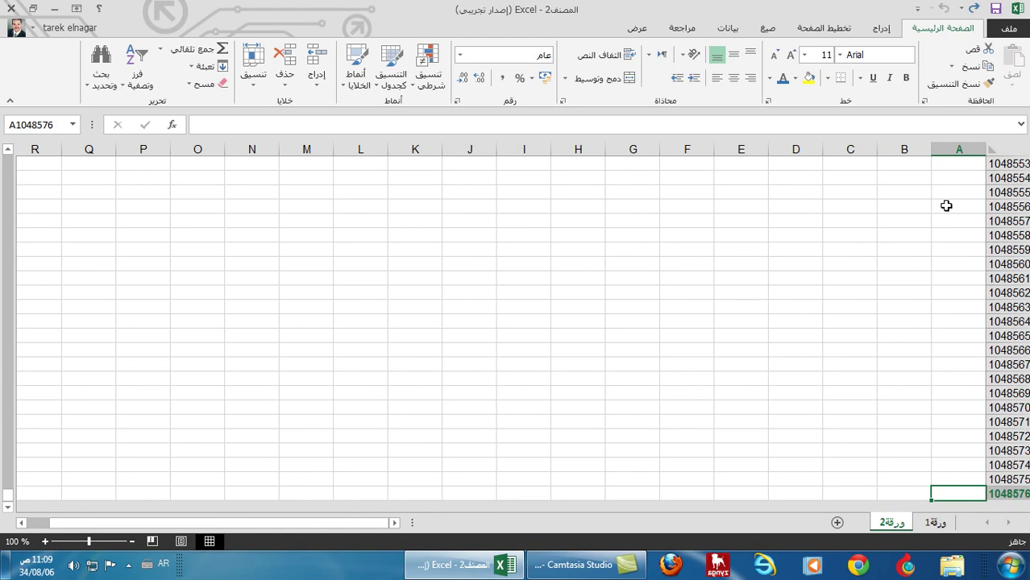
{"action": "key", "text": "ctrl+Up"}
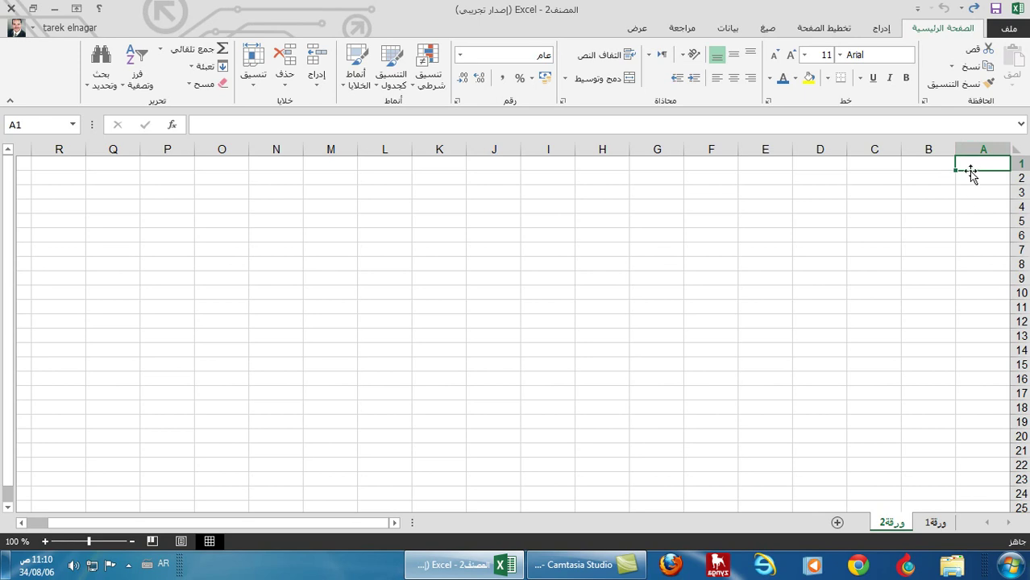
{"action": "left_click", "coordinate": [556, 236]}
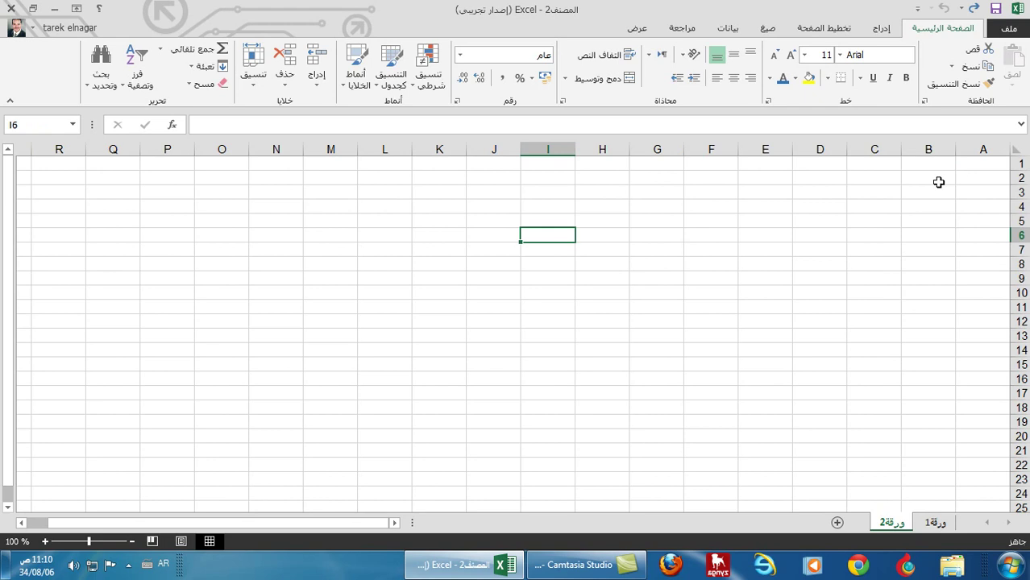
{"action": "left_click", "coordinate": [787, 217]}
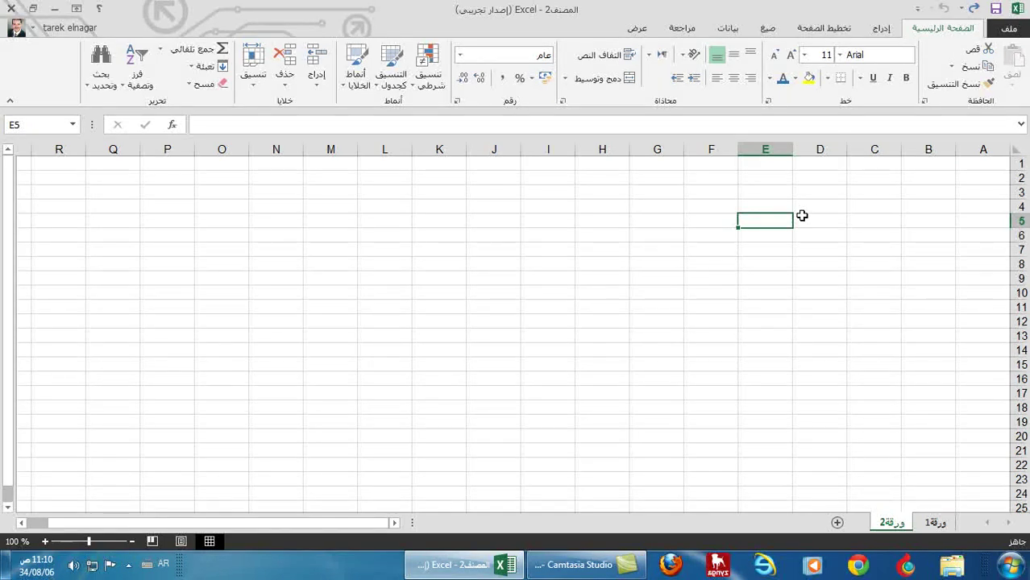
{"action": "type", "text": "1"}
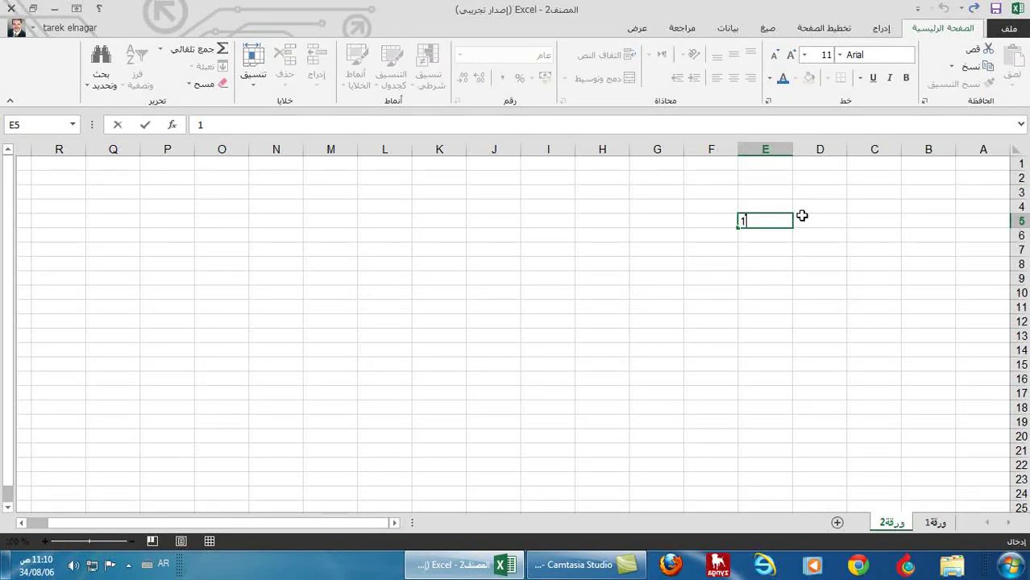
{"action": "type", "text": "1"}
{"action": "key", "text": "Return"}
{"action": "key", "text": "Return"}
{"action": "type", "text": "22"}
{"action": "key", "text": "Return"}
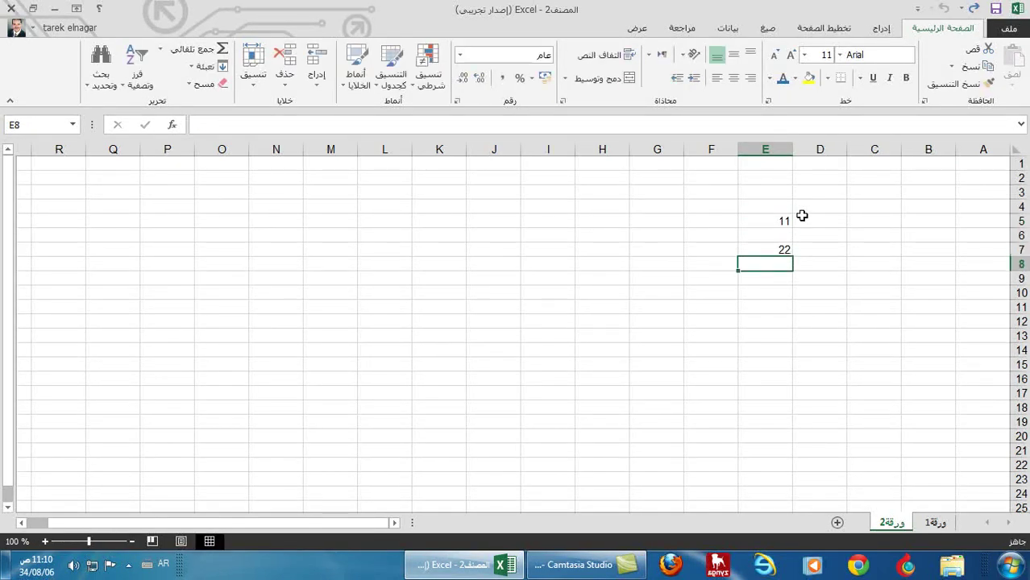
{"action": "type", "text": "يابابلا"}
{"action": "key", "text": "Return"}
{"action": "key", "text": "Return"}
{"action": "key", "text": "Return"}
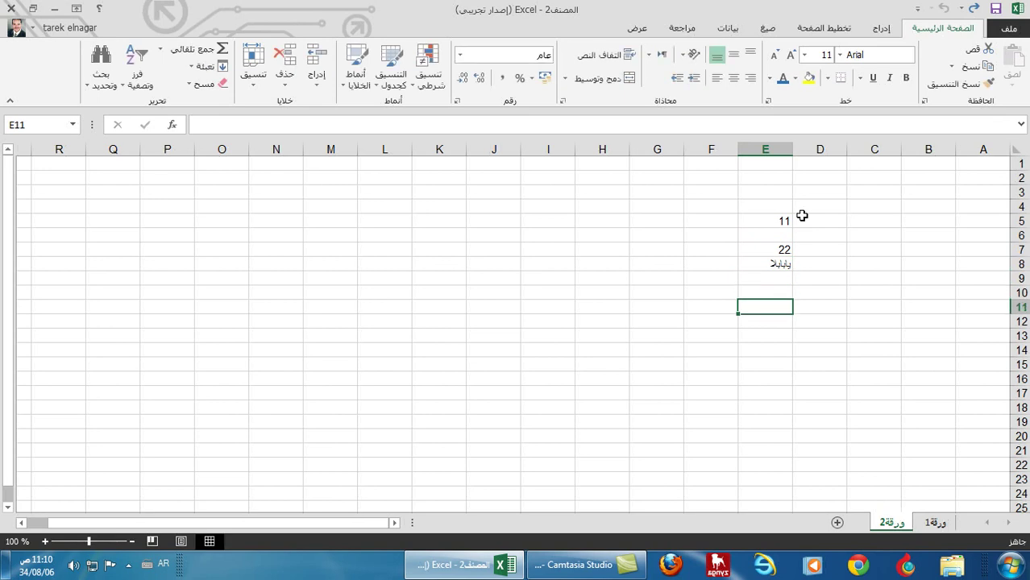
{"action": "type", "text": "="}
{"action": "key", "text": "Down"}
{"action": "key", "text": "Down"}
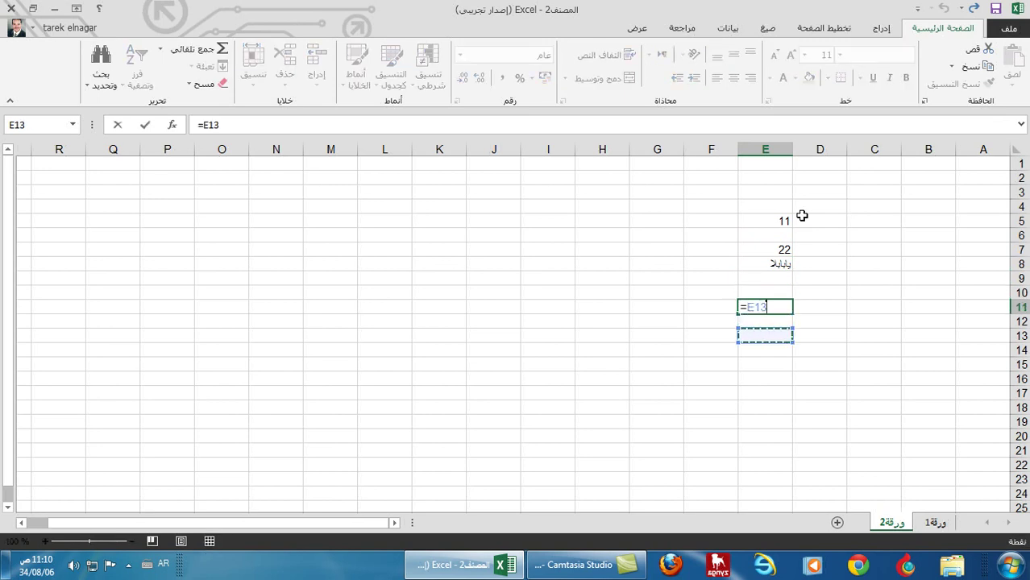
{"action": "key", "text": "Escape"}
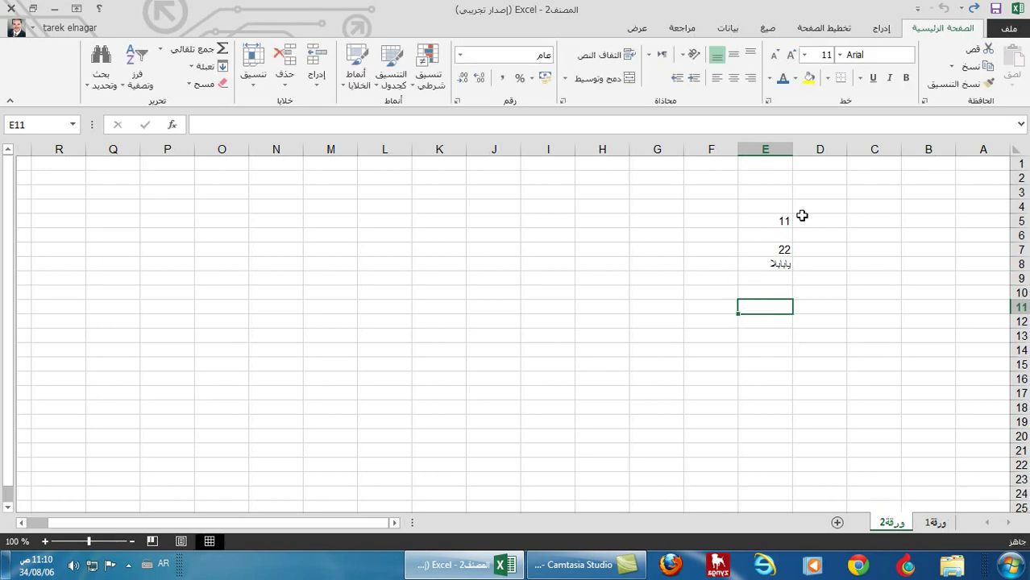
{"action": "type", "text": "+"}
{"action": "key", "text": "Down"}
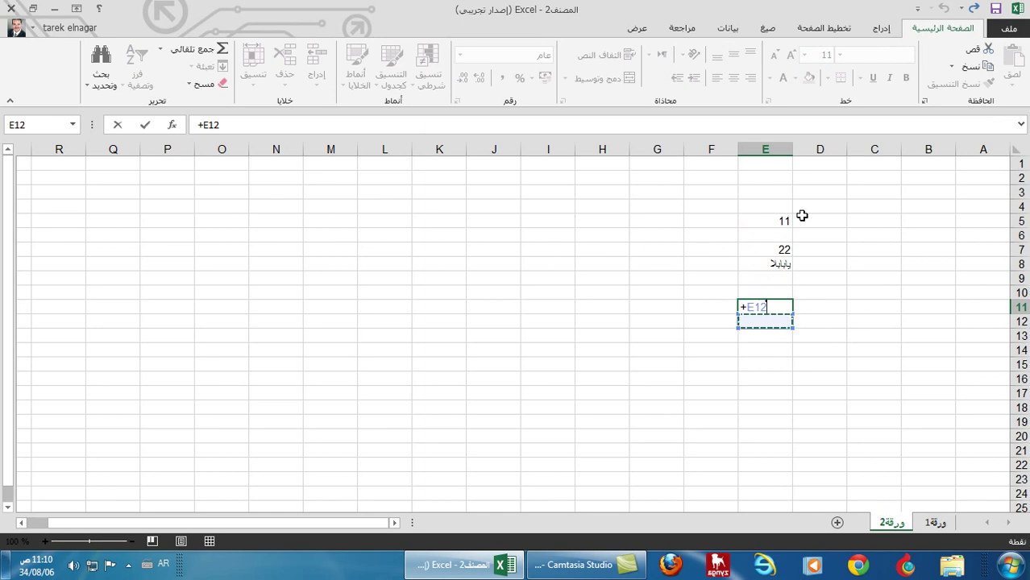
{"action": "key", "text": "Escape"}
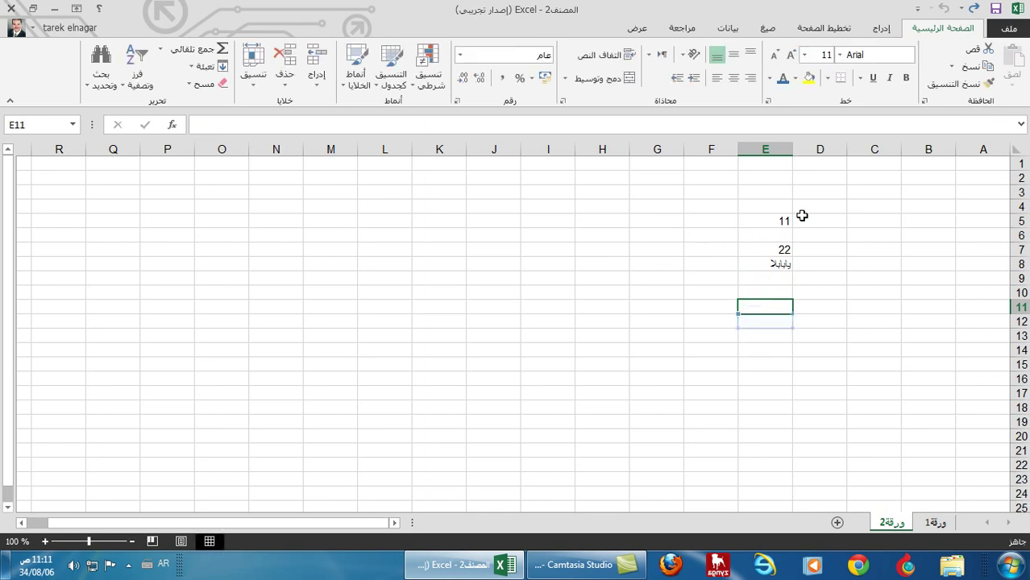
{"action": "type", "text": "*"}
{"action": "key", "text": "Return"}
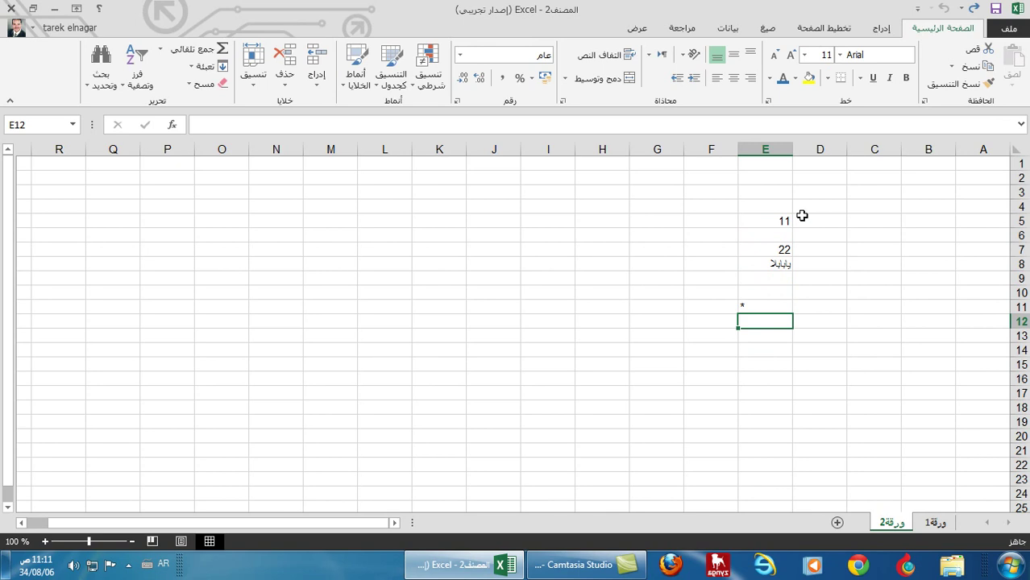
{"action": "left_click_drag", "start_coordinate": [783, 222], "coordinate": [741, 315]}
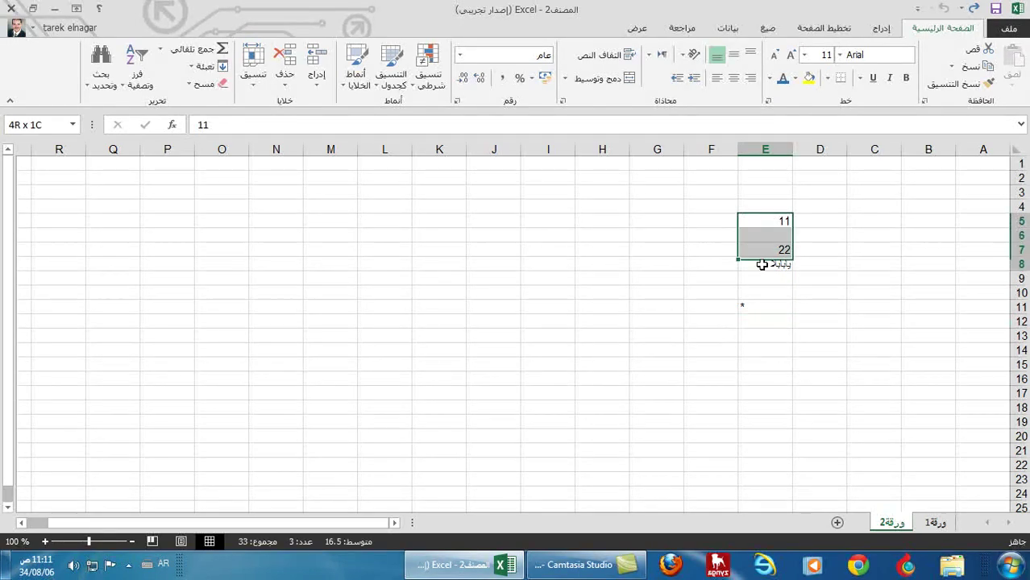
{"action": "key", "text": "Delete"}
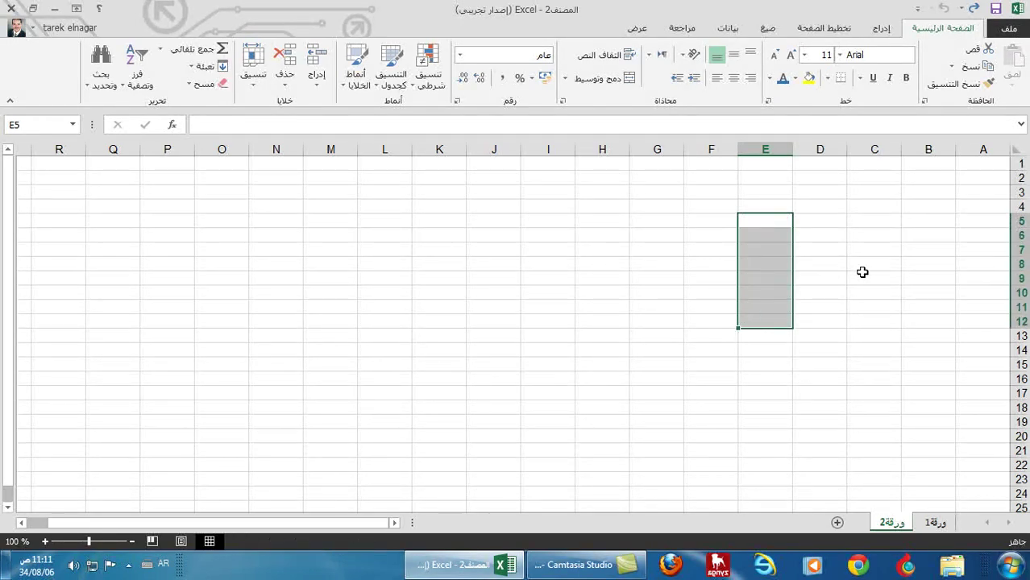
{"action": "left_click", "coordinate": [927, 264]}
{"action": "left_click", "coordinate": [977, 166]}
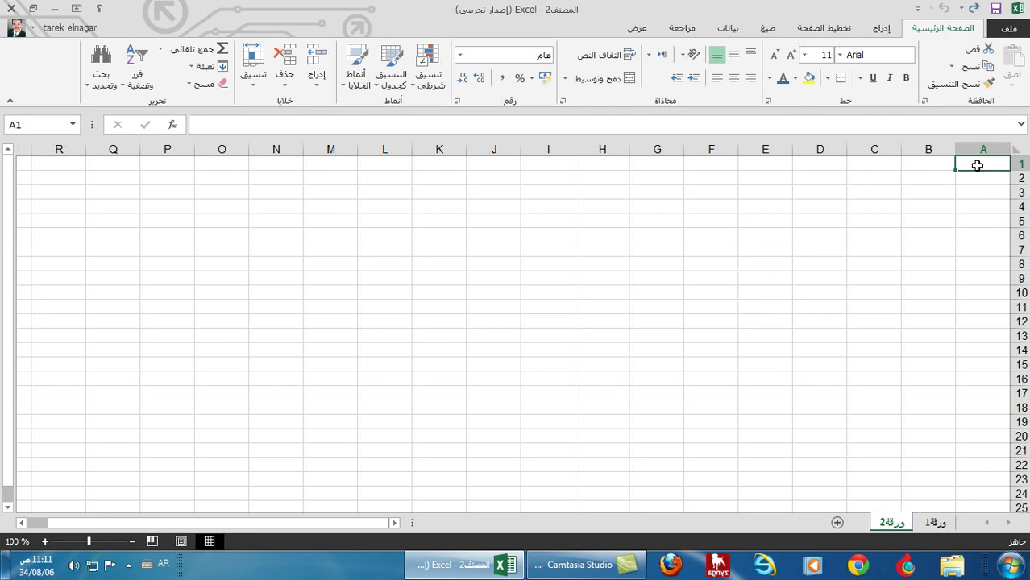
{"action": "key", "text": "Left"}
{"action": "key", "text": "Left"}
{"action": "key", "text": "Left"}
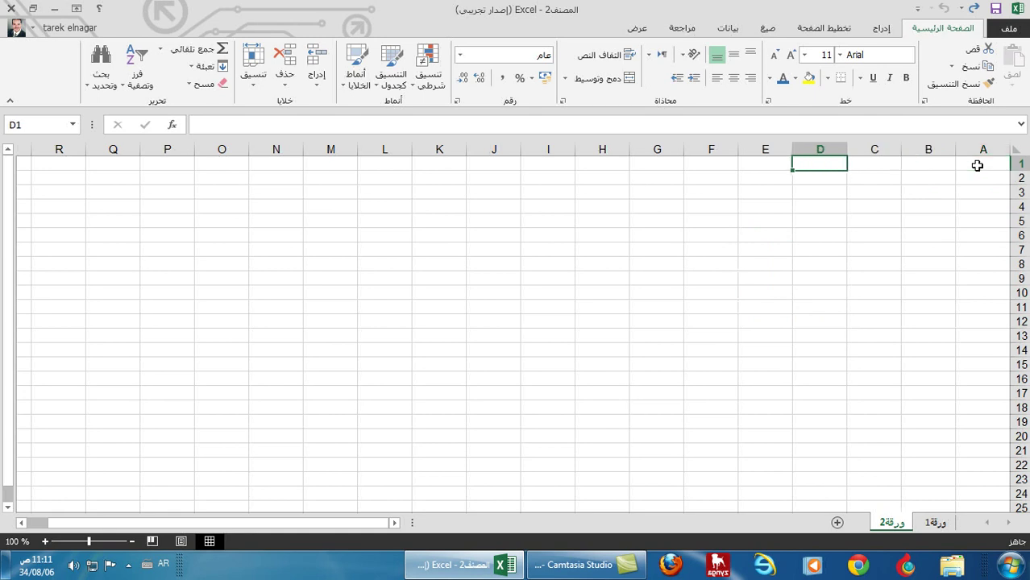
{"action": "key", "text": "Right"}
{"action": "key", "text": "Right"}
{"action": "key", "text": "Down"}
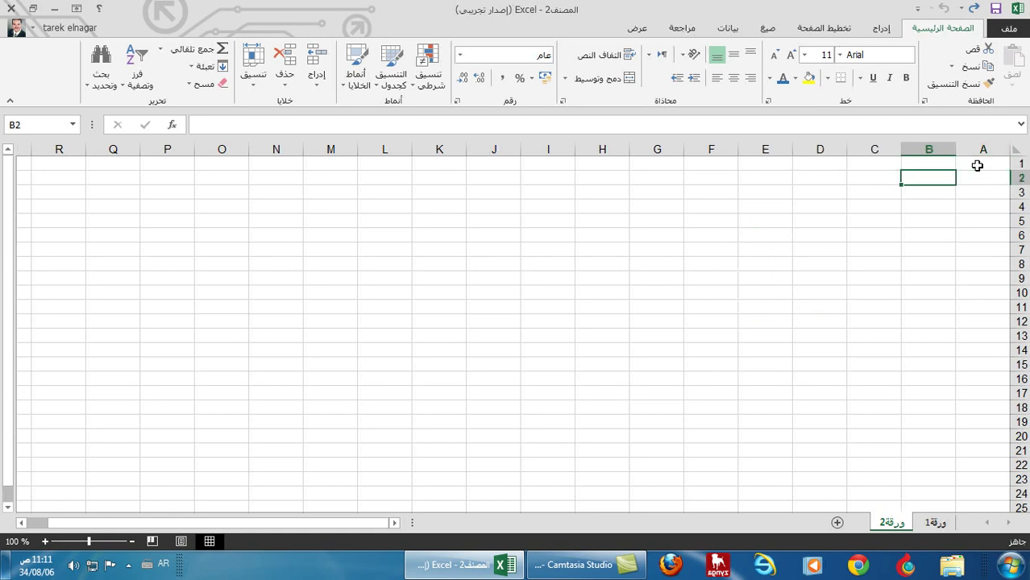
{"action": "key", "text": "Left"}
{"action": "key", "text": "Left"}
{"action": "key", "text": "Left"}
{"action": "key", "text": "Left"}
{"action": "key", "text": "Left"}
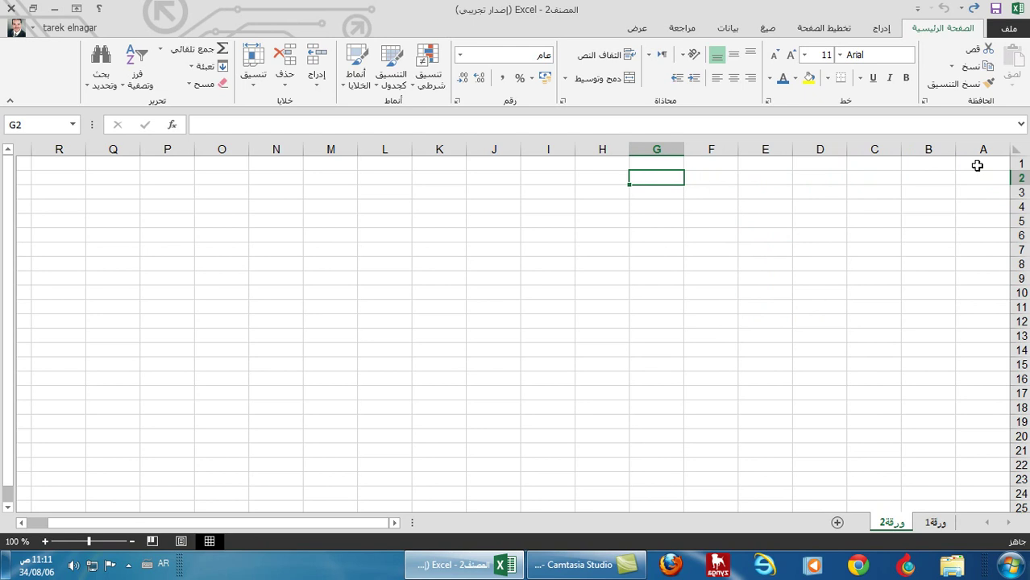
{"action": "key", "text": "Right"}
{"action": "key", "text": "Right"}
{"action": "key", "text": "Right"}
{"action": "key", "text": "Right"}
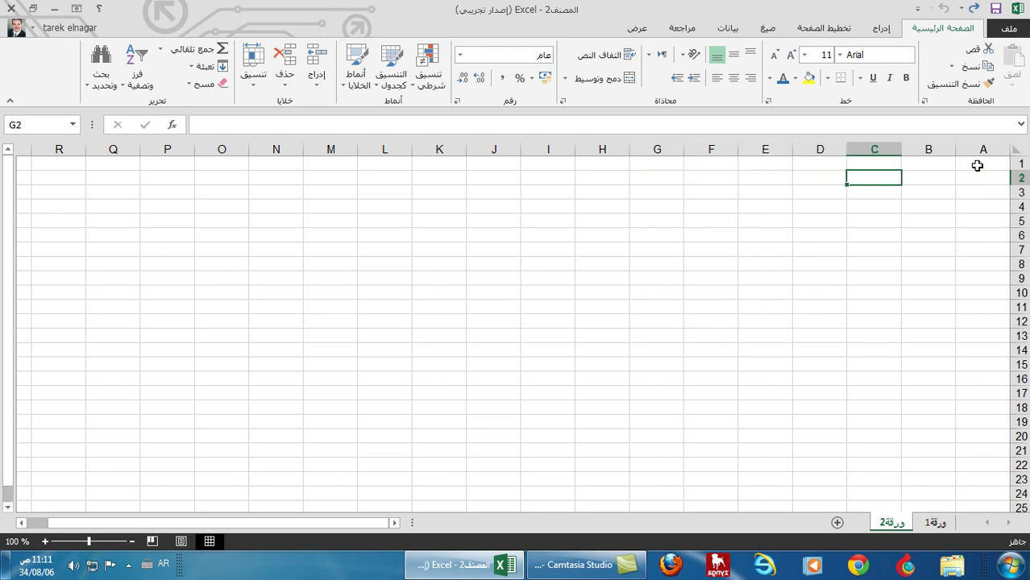
{"action": "key", "text": "Right"}
{"action": "key", "text": "Right"}
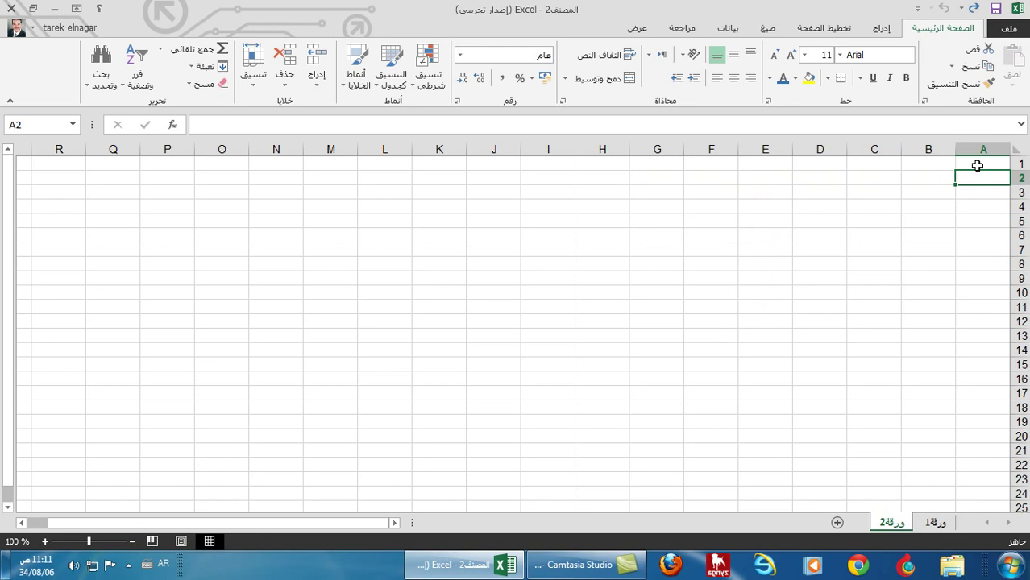
{"action": "key", "text": "Down"}
{"action": "key", "text": "Down"}
{"action": "key", "text": "Left"}
{"action": "left_click", "coordinate": [971, 166]}
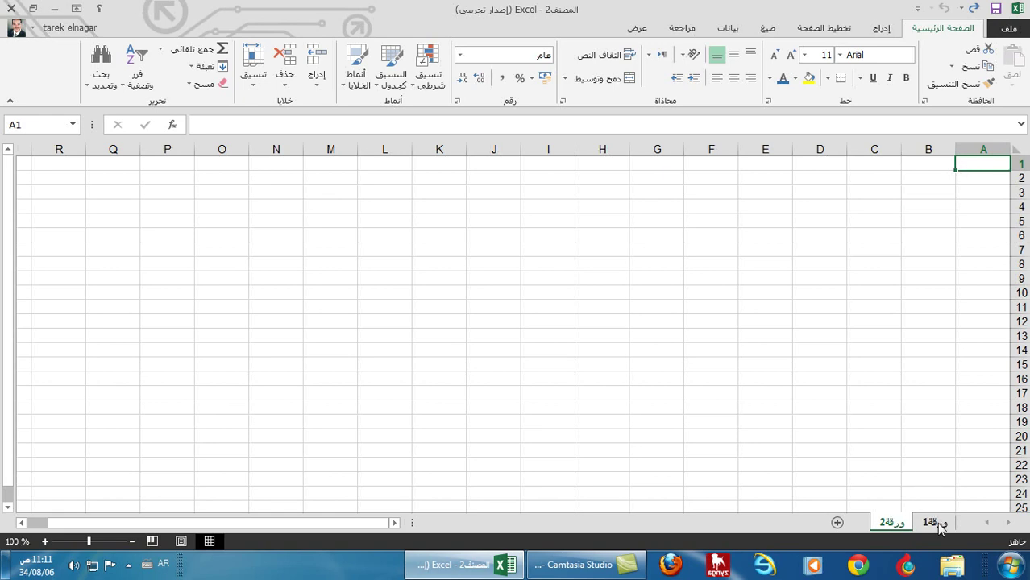
- On sheet ورقة1, pick up cell F2's formatting with Format Painter
{"action": "left_click", "coordinate": [935, 523]}
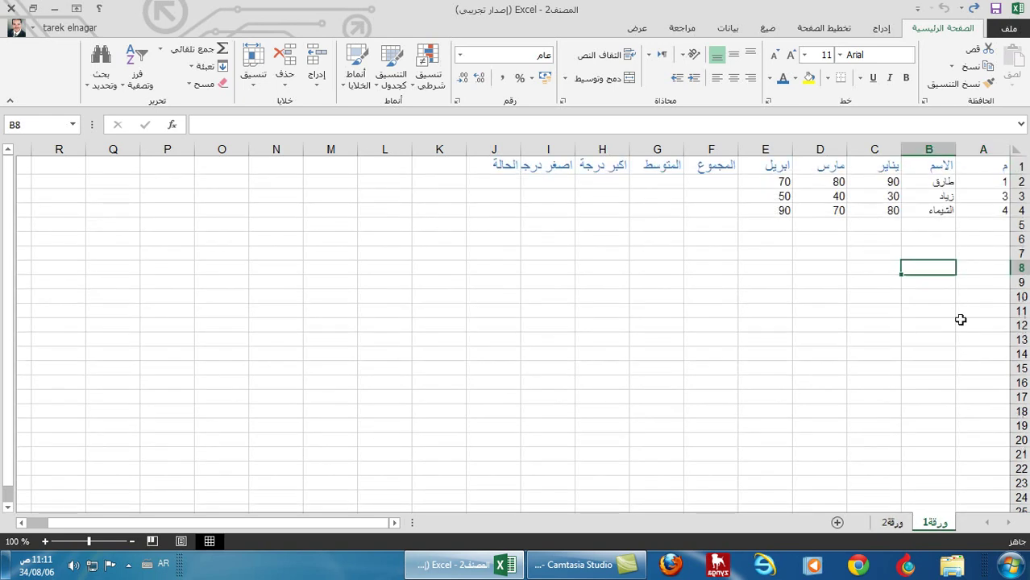
{"action": "left_click", "coordinate": [708, 182]}
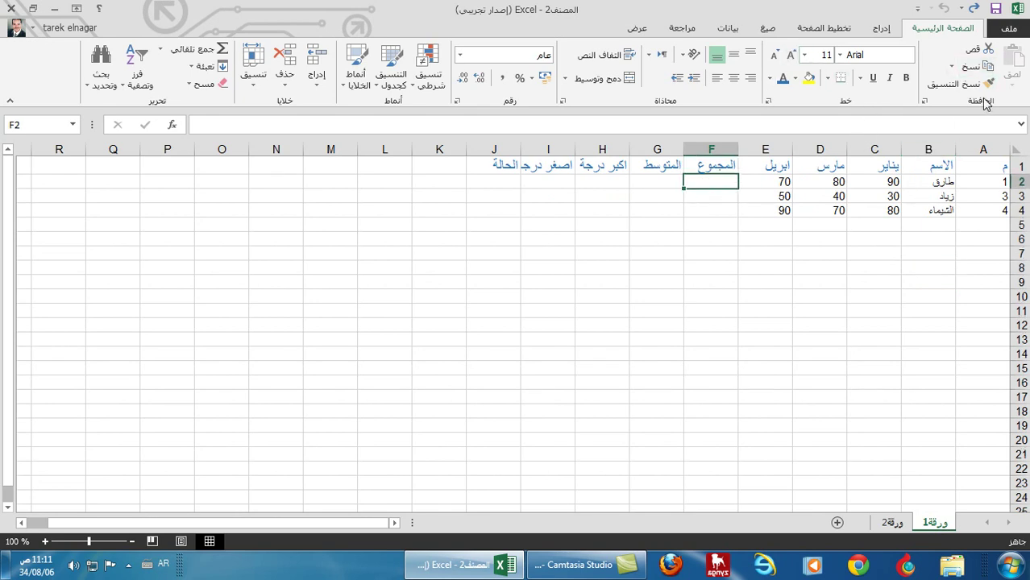
{"action": "left_click", "coordinate": [959, 84]}
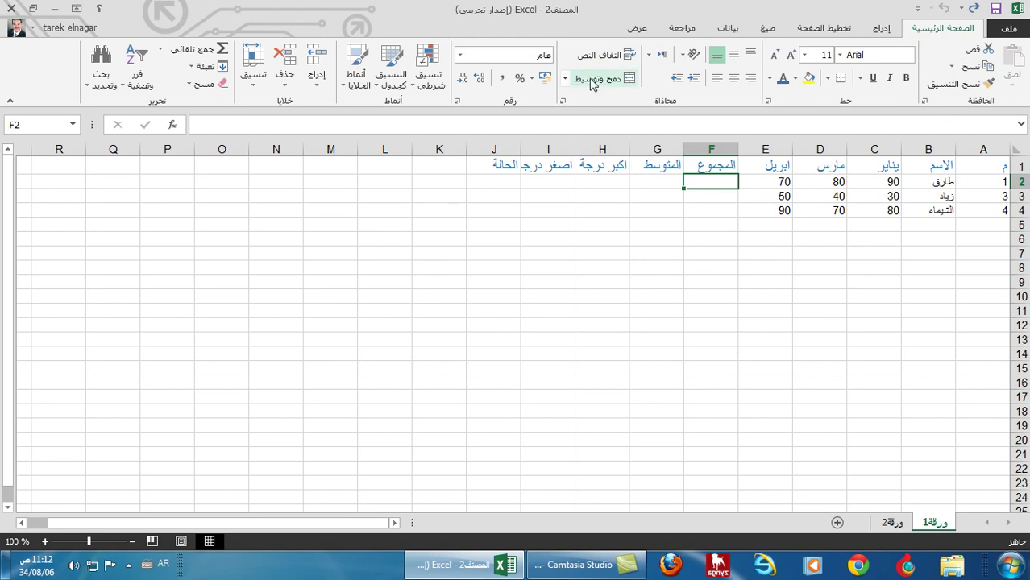
- Merge cells L3 and M3 into one cell with Merge & Center
{"action": "left_click", "coordinate": [375, 197]}
{"action": "left_click_drag", "start_coordinate": [376, 197], "coordinate": [343, 196]}
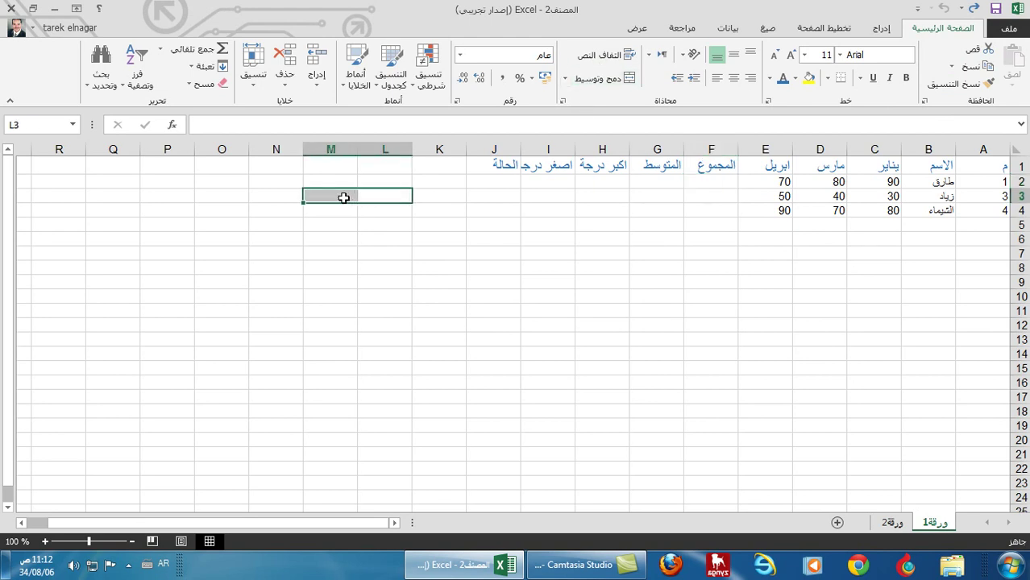
{"action": "left_click", "coordinate": [605, 81]}
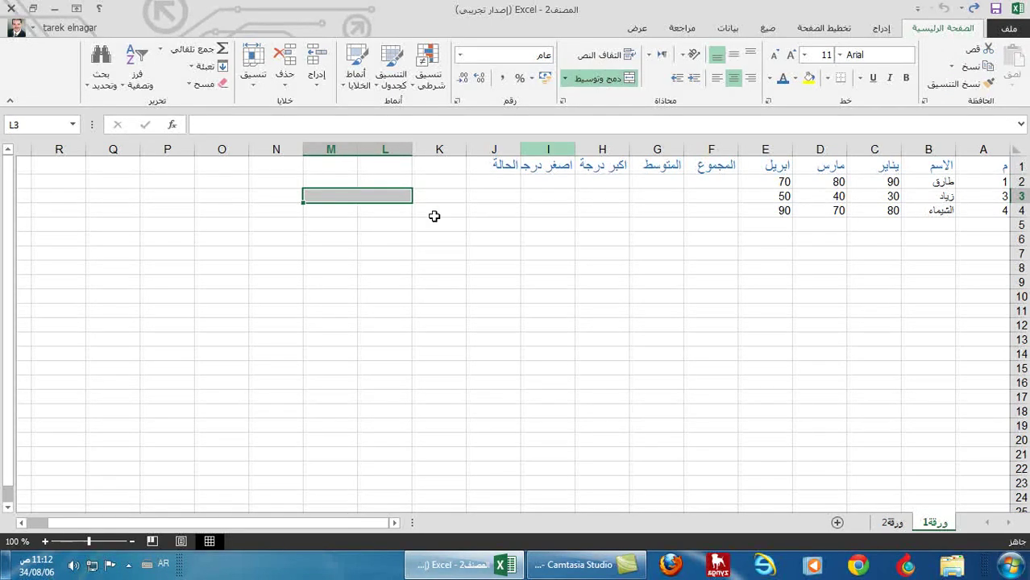
{"action": "left_click", "coordinate": [336, 264]}
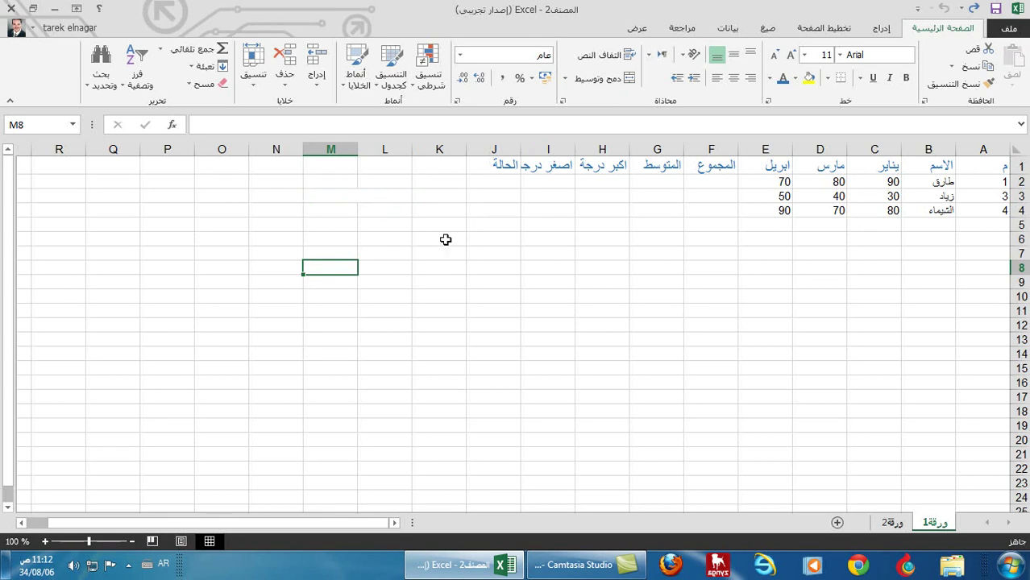
{"action": "left_click", "coordinate": [445, 240]}
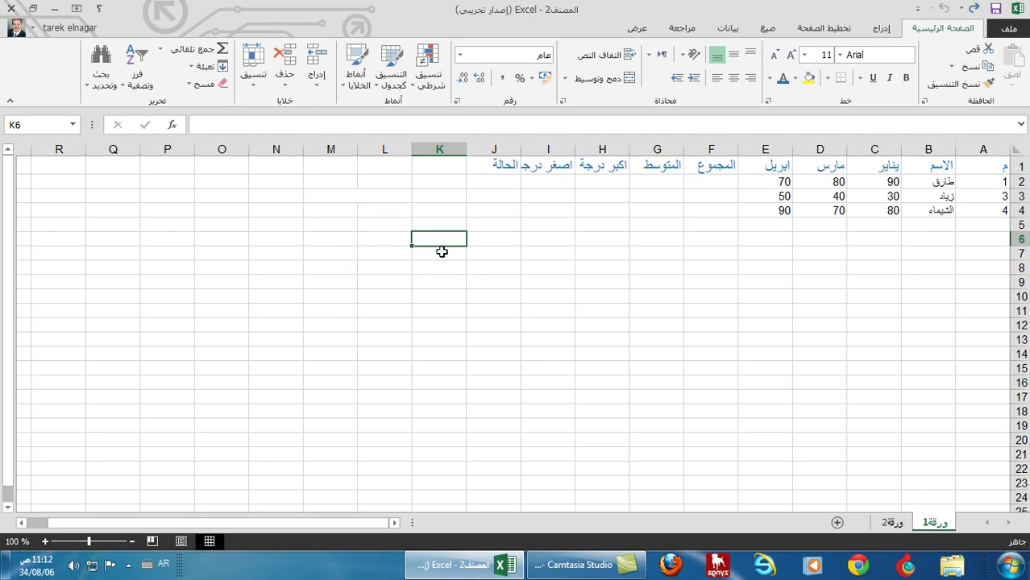
{"action": "type", "text": "قناة"}
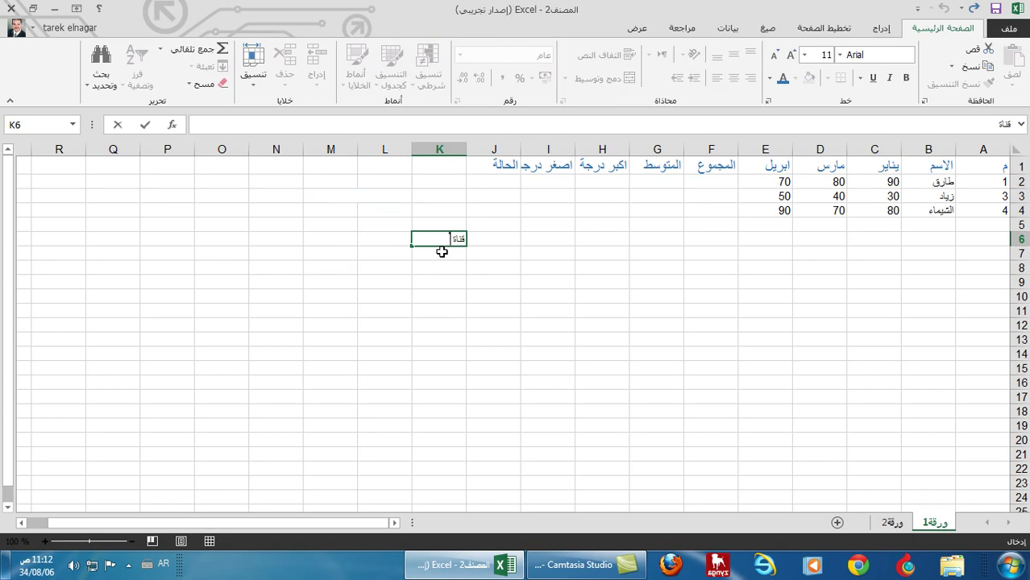
{"action": "type", "text": " طارق ال"}
{"action": "type", "text": "نجار التعل"}
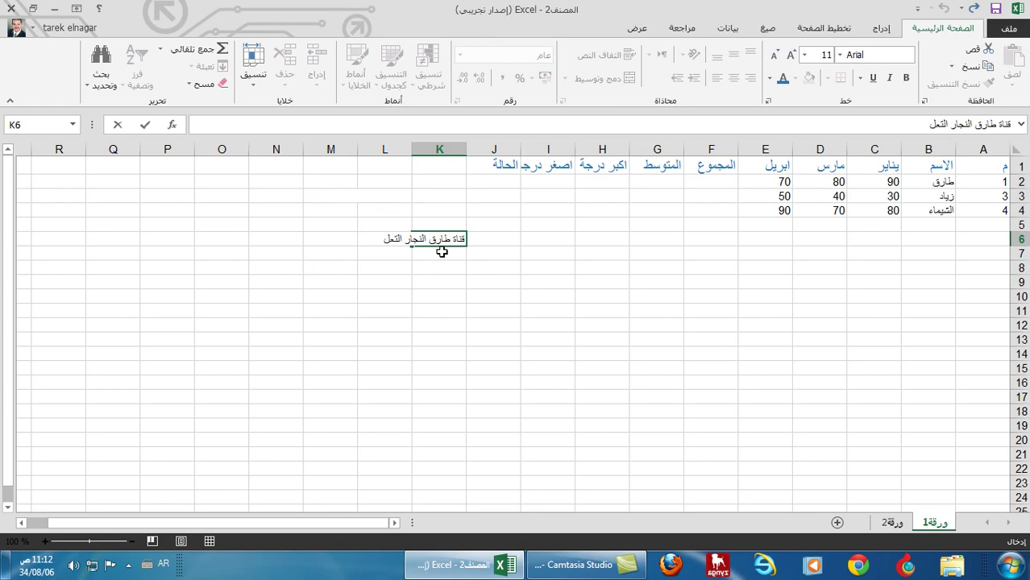
{"action": "type", "text": "يمية"}
{"action": "key", "text": "Return"}
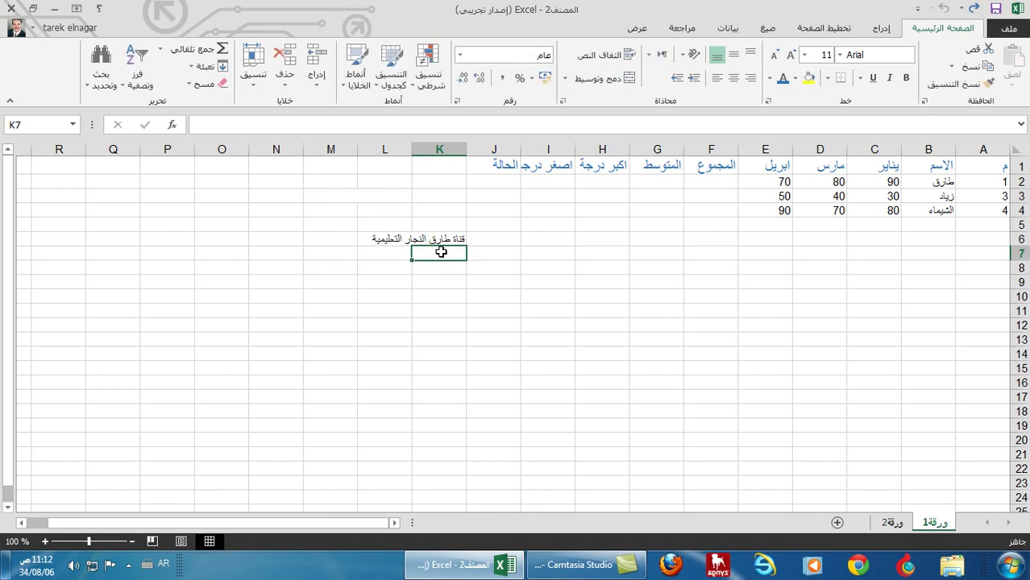
{"action": "left_click", "coordinate": [438, 239]}
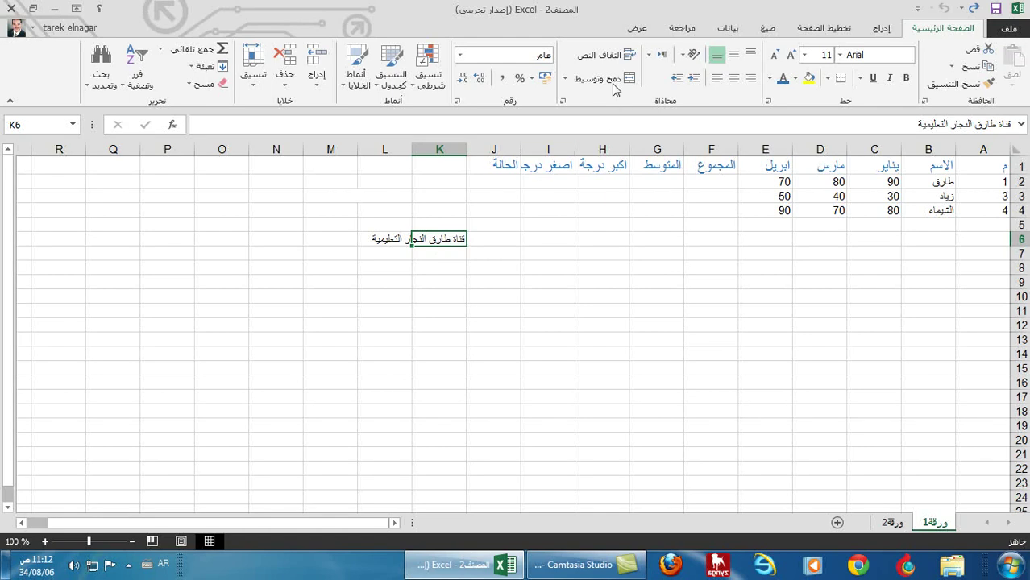
{"action": "left_click", "coordinate": [603, 55]}
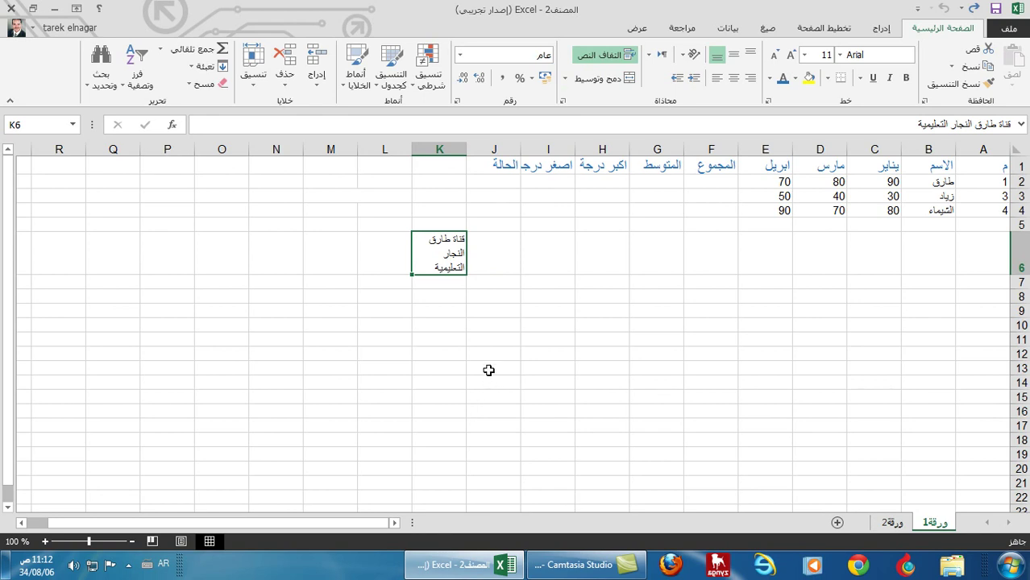
{"action": "key", "text": "Delete"}
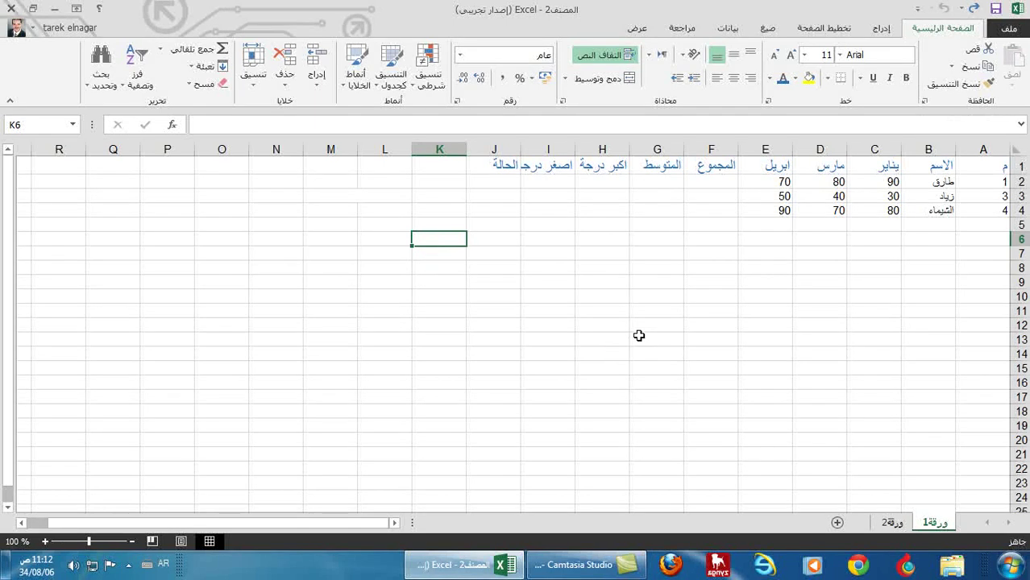
{"action": "left_click", "coordinate": [680, 299]}
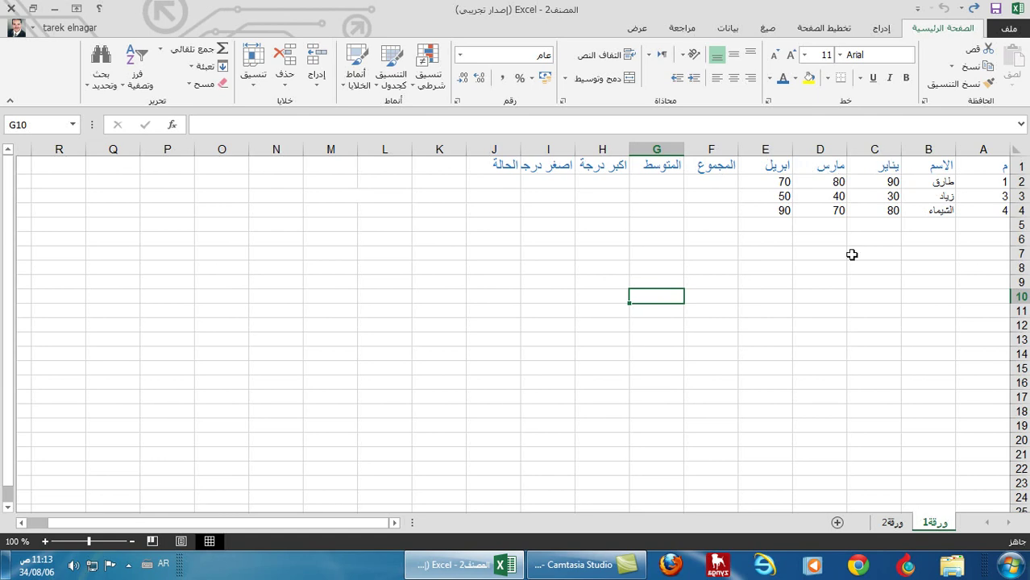
- Insert a blank column before مارس from the column menu, undo it, and open Home's Insert options
{"action": "left_click", "coordinate": [820, 148]}
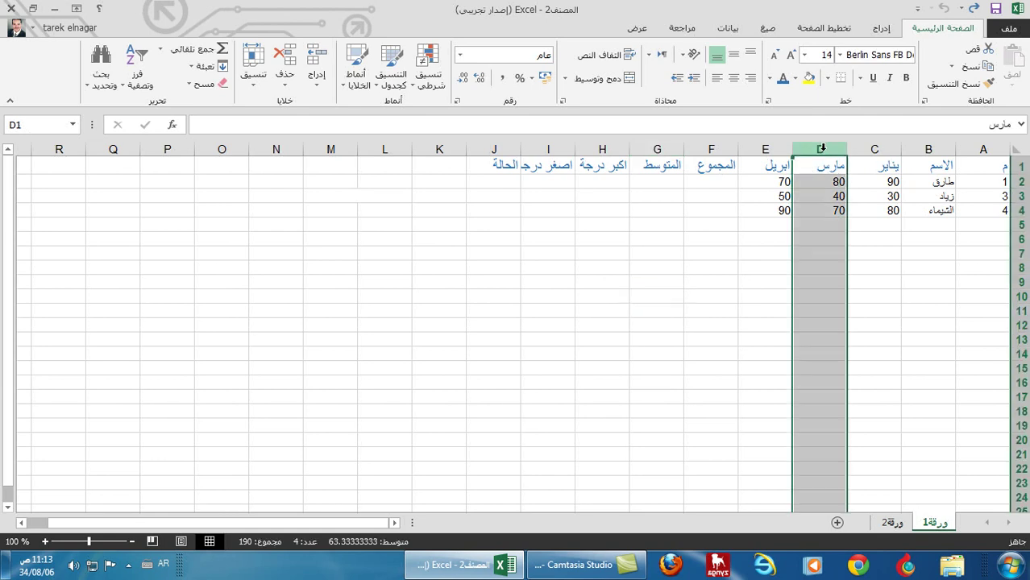
{"action": "right_click", "coordinate": [821, 209]}
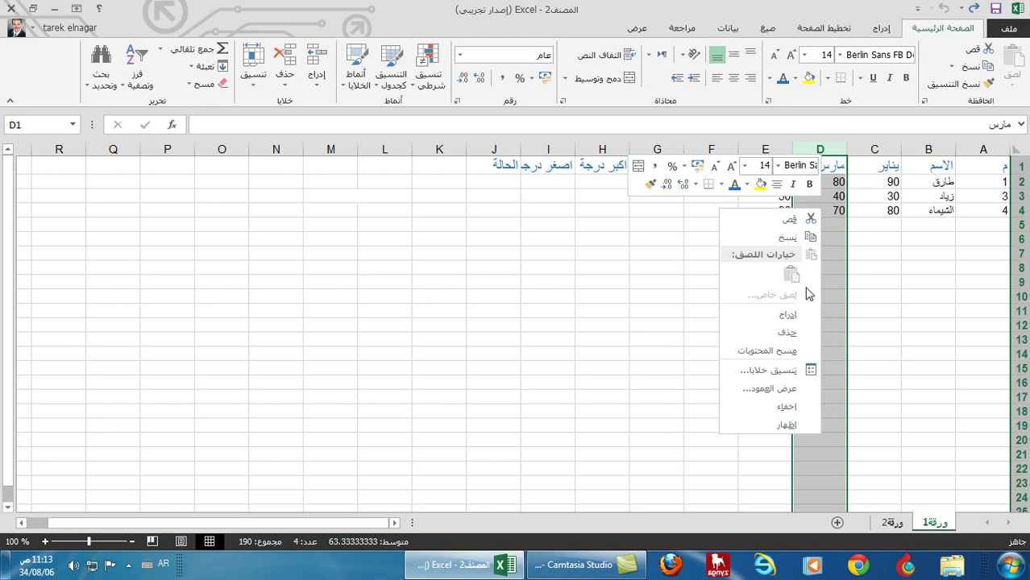
{"action": "left_click", "coordinate": [802, 313]}
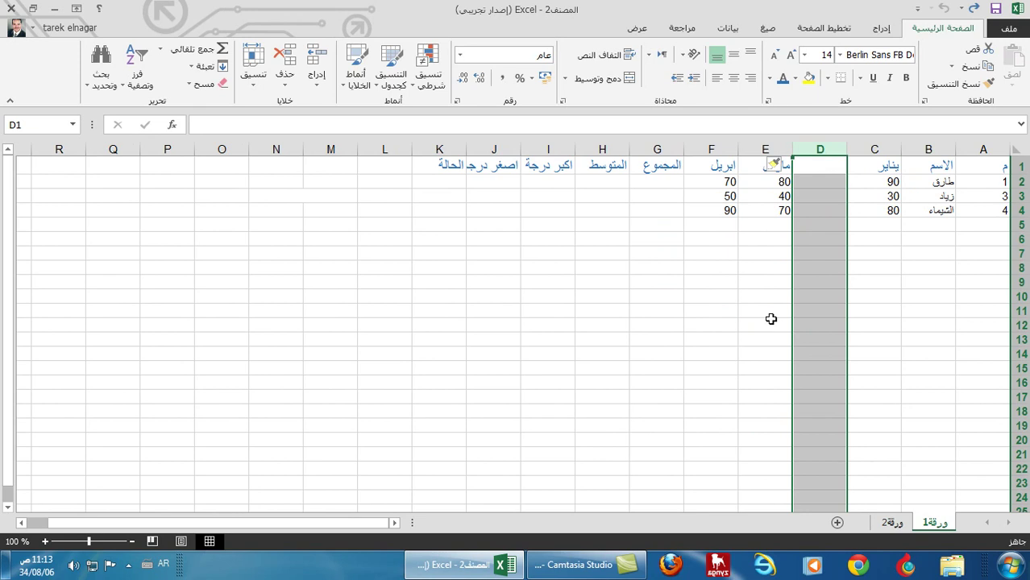
{"action": "key", "text": "ctrl+z"}
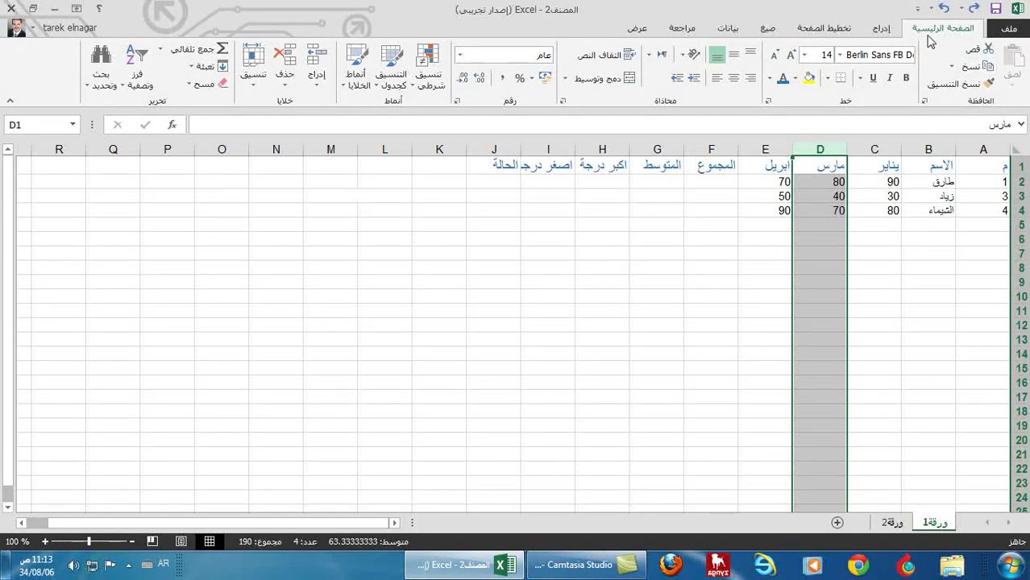
{"action": "left_click", "coordinate": [317, 88]}
- Insert a new column D headed فبراير and fill it with the scores 80, 25 and 50
{"action": "left_click", "coordinate": [310, 141]}
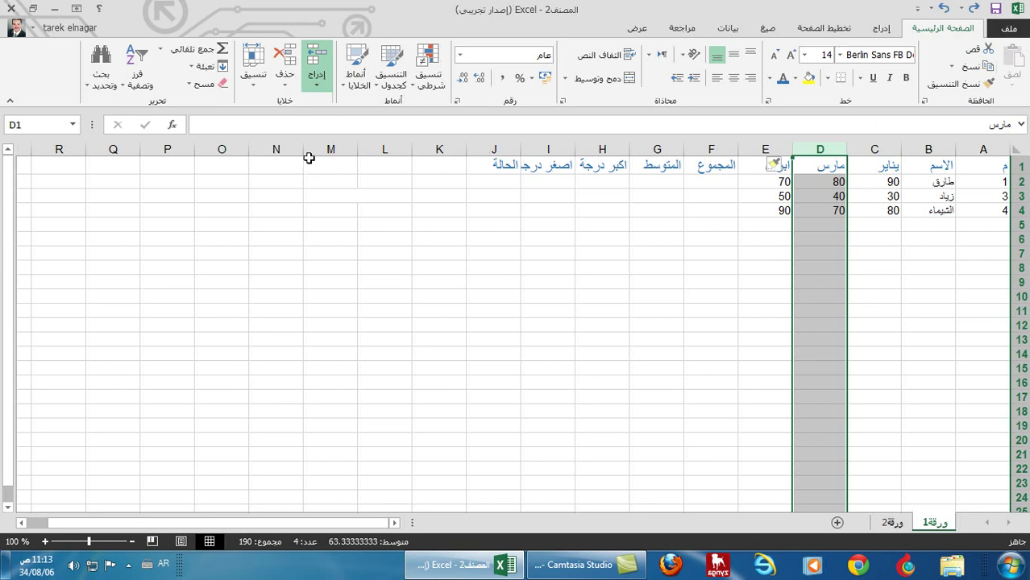
{"action": "left_click", "coordinate": [817, 168]}
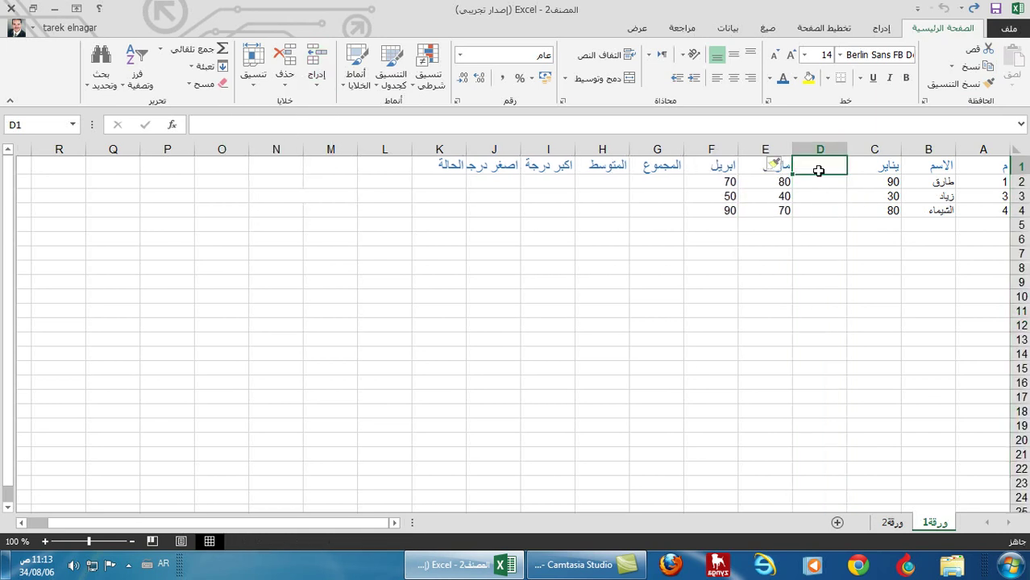
{"action": "type", "text": "فبراير"}
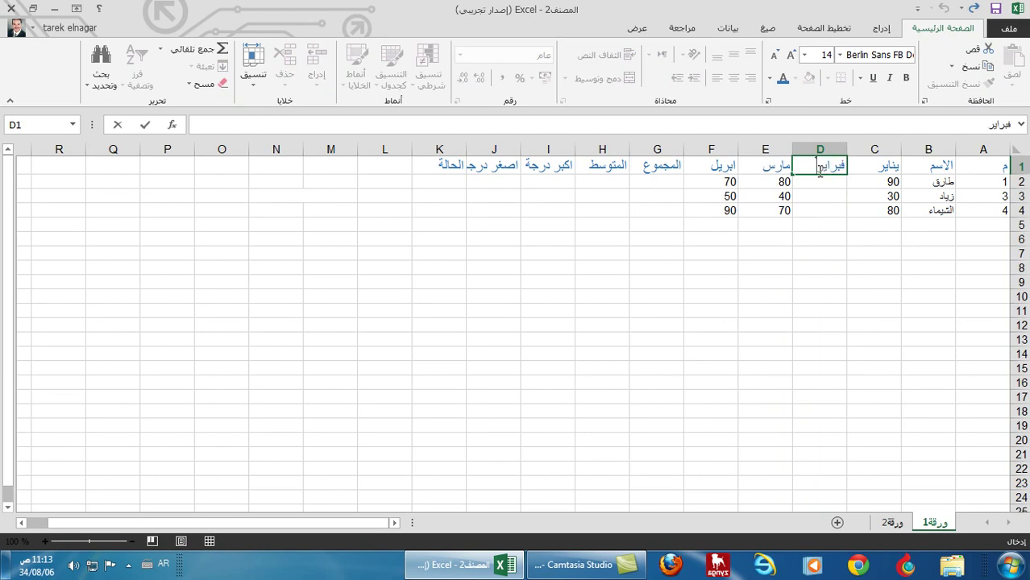
{"action": "key", "text": "Return"}
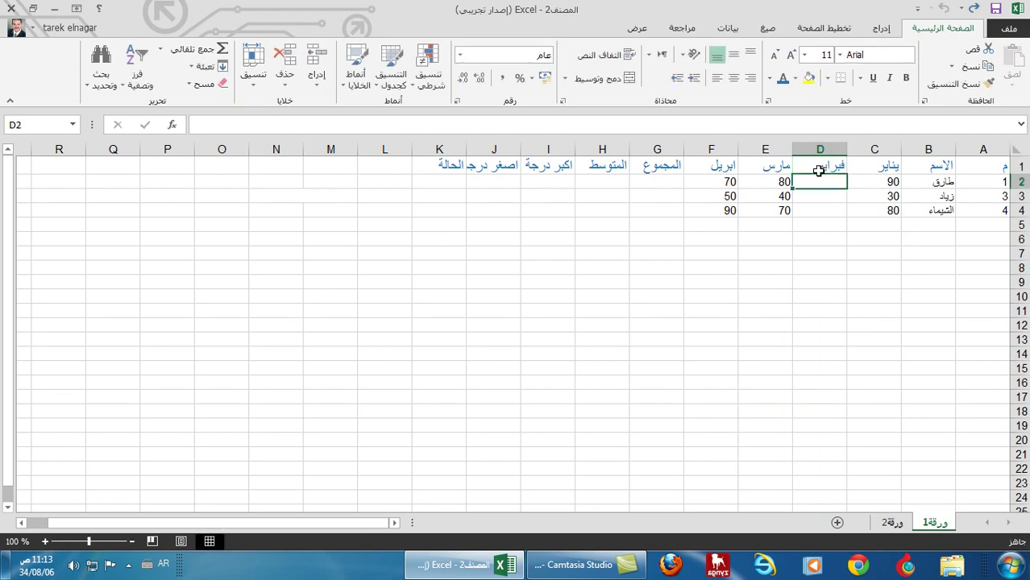
{"action": "type", "text": "80"}
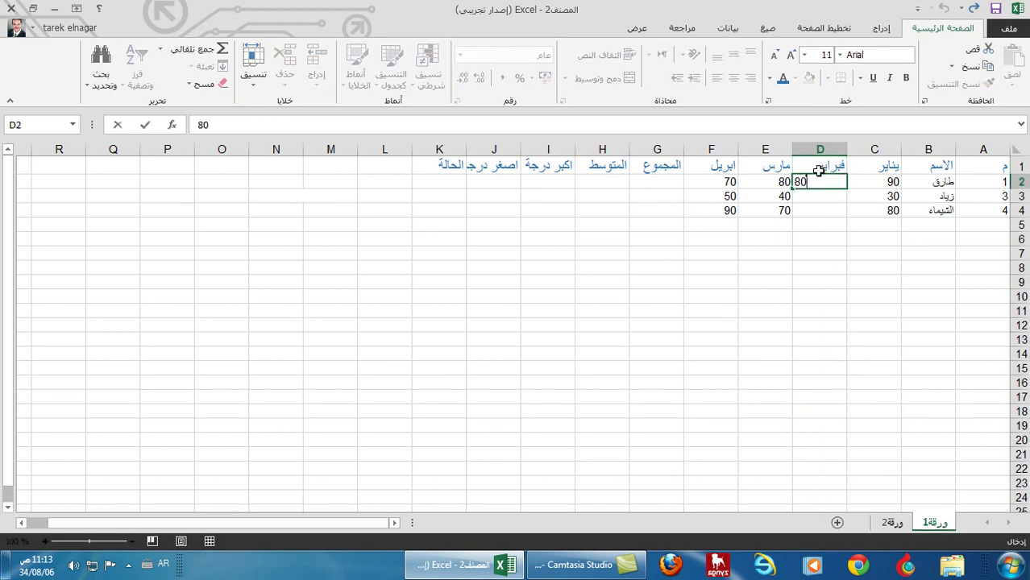
{"action": "key", "text": "Return"}
{"action": "type", "text": "25"}
{"action": "key", "text": "Return"}
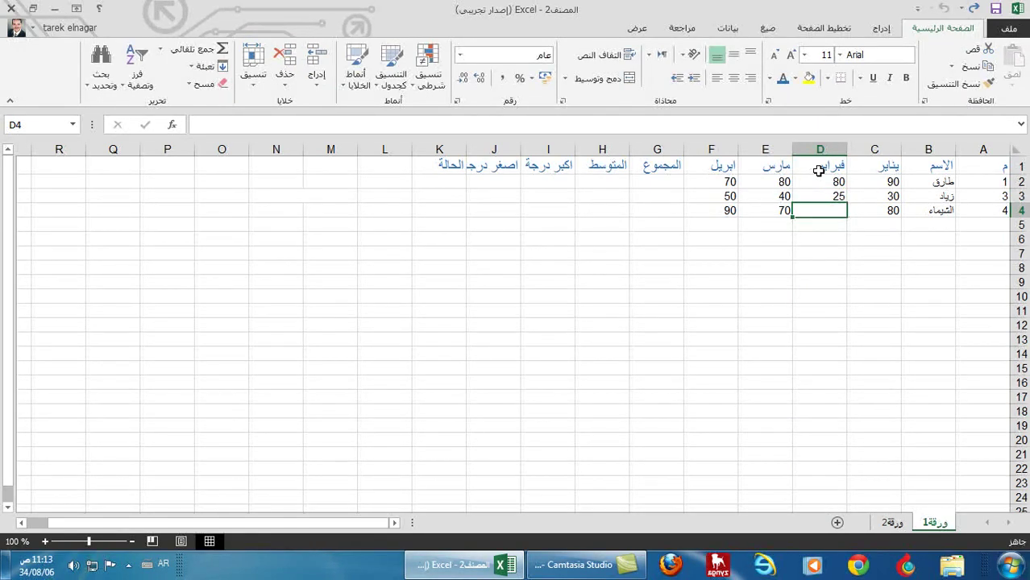
{"action": "type", "text": "50"}
{"action": "key", "text": "Return"}
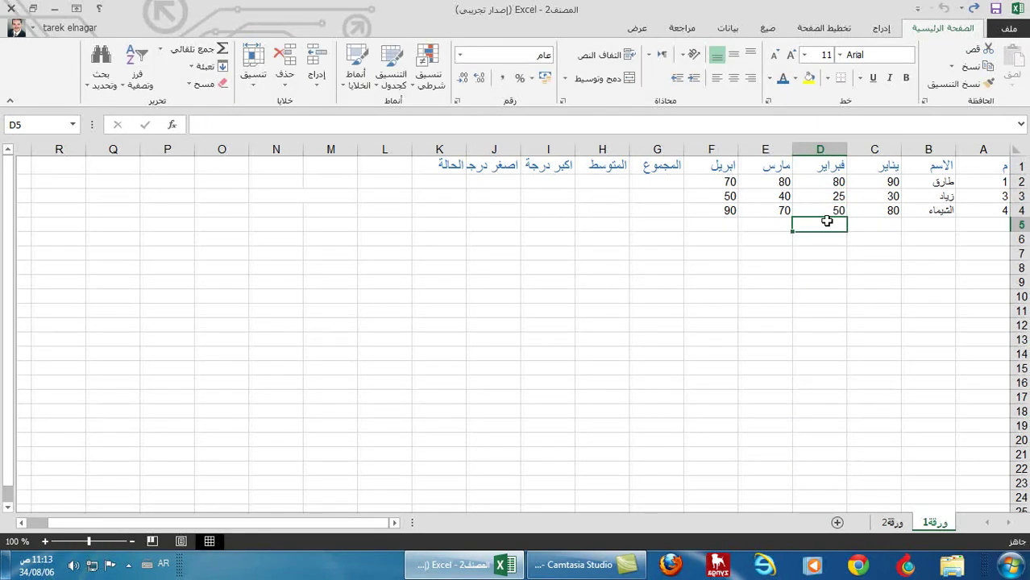
{"action": "left_click", "coordinate": [798, 282]}
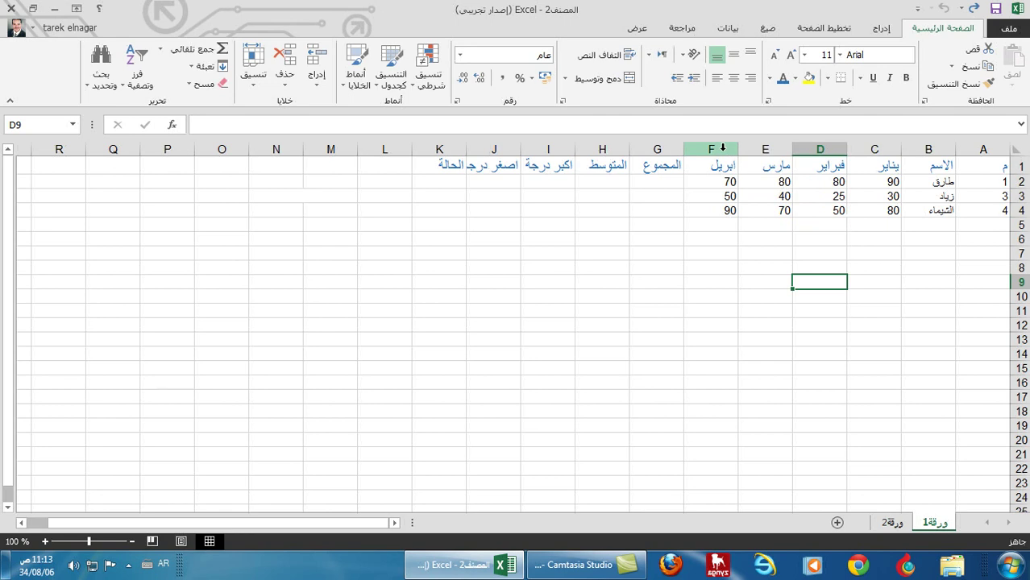
{"action": "left_click", "coordinate": [723, 148]}
{"action": "right_click", "coordinate": [706, 301]}
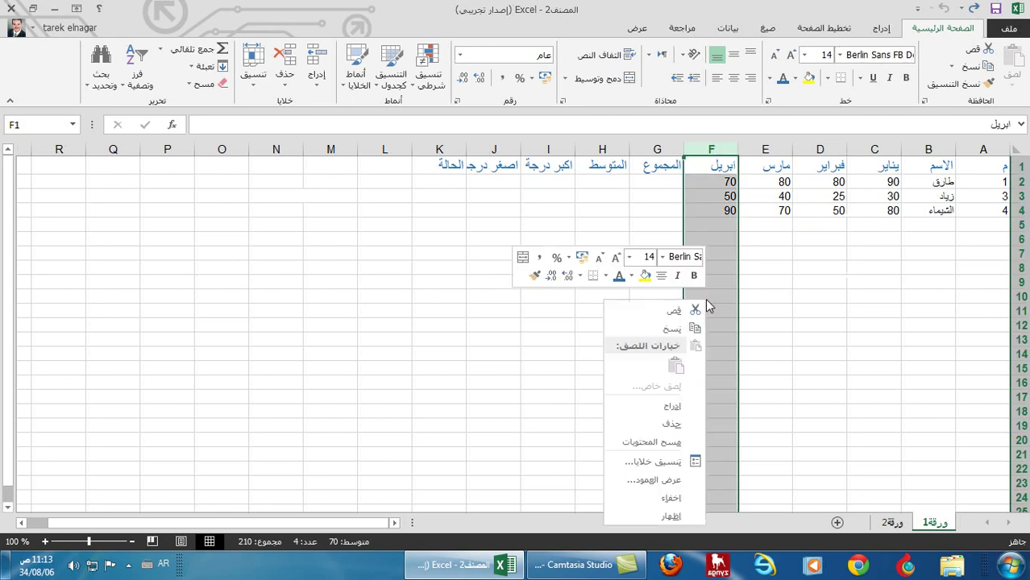
{"action": "left_click", "coordinate": [673, 424]}
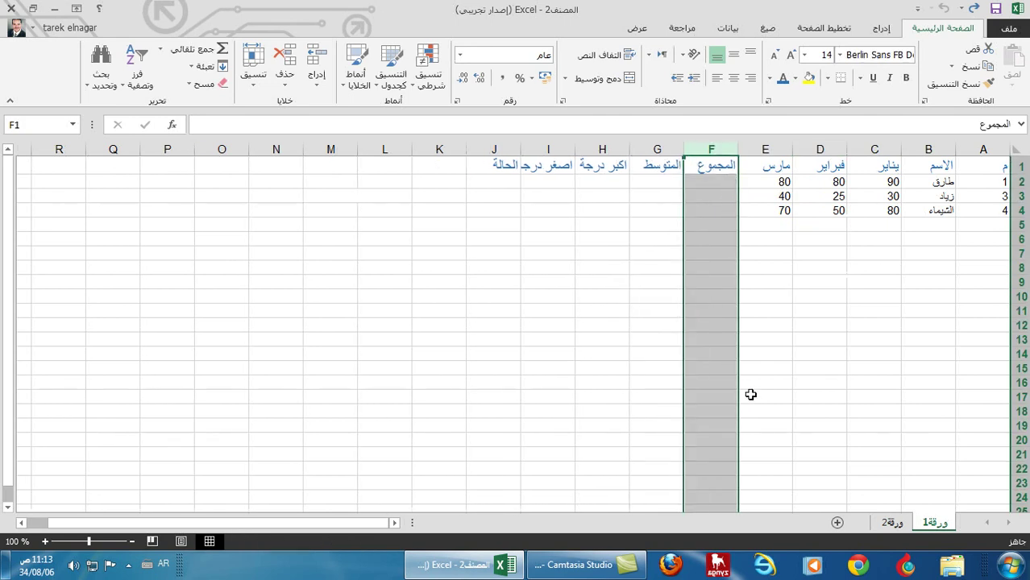
{"action": "key", "text": "ctrl+z"}
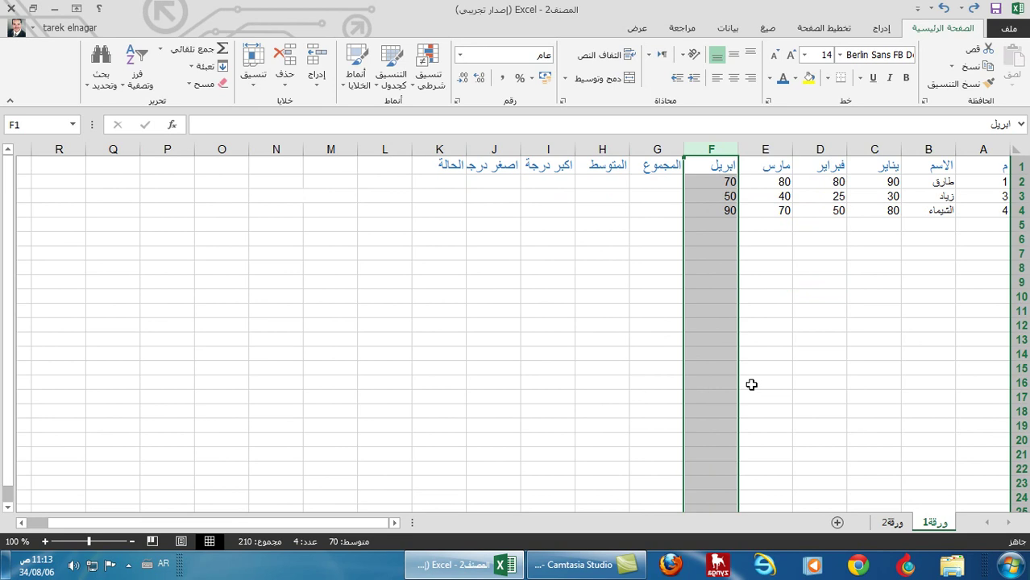
{"action": "left_click", "coordinate": [286, 87]}
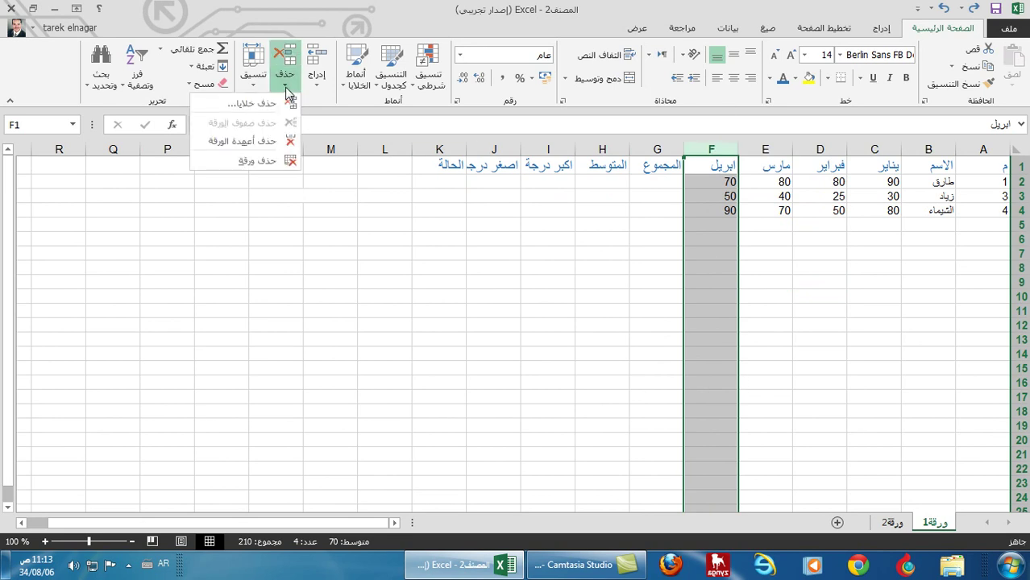
{"action": "left_click", "coordinate": [257, 142]}
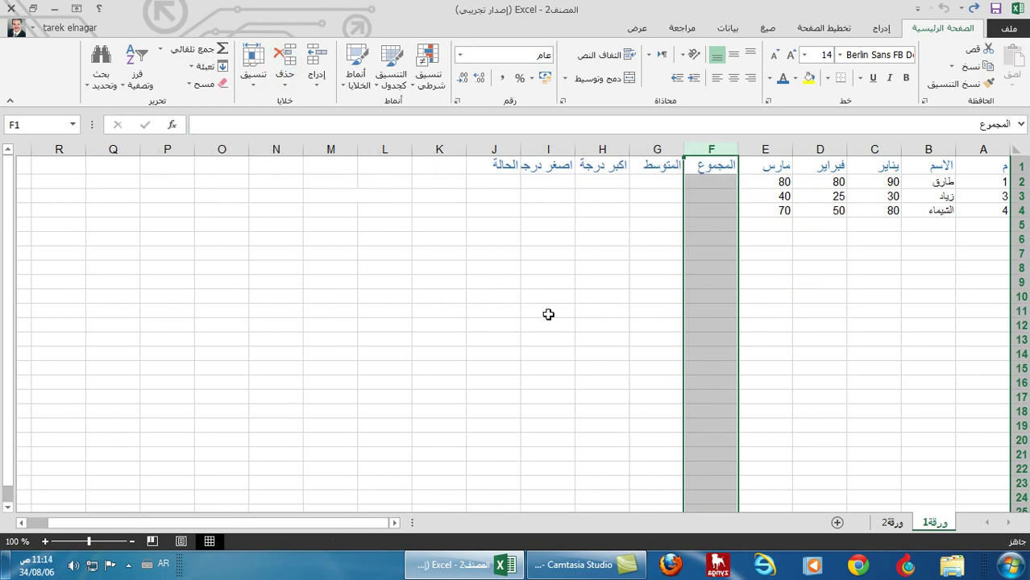
{"action": "key", "text": "ctrl+z"}
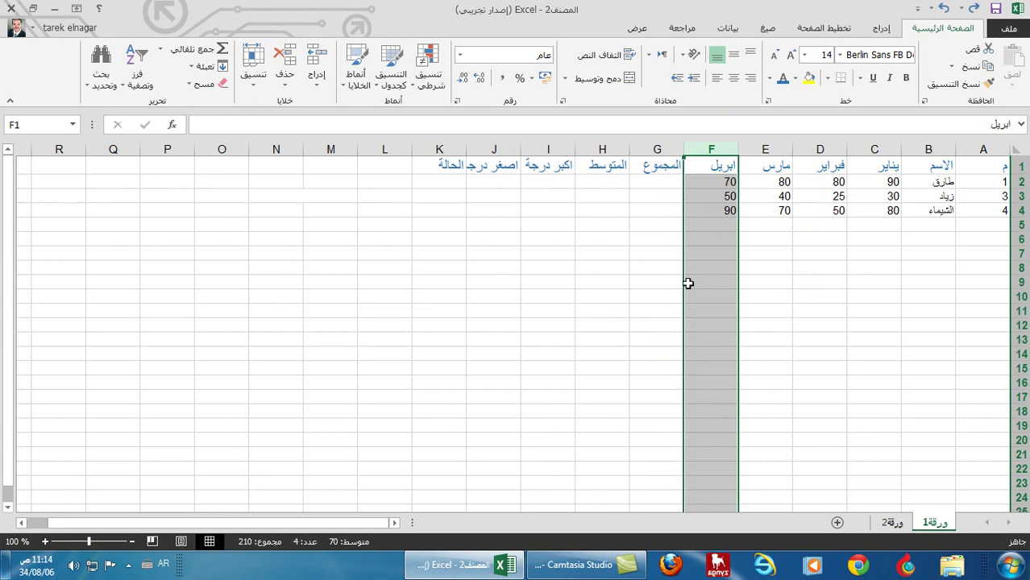
{"action": "key", "text": "Delete"}
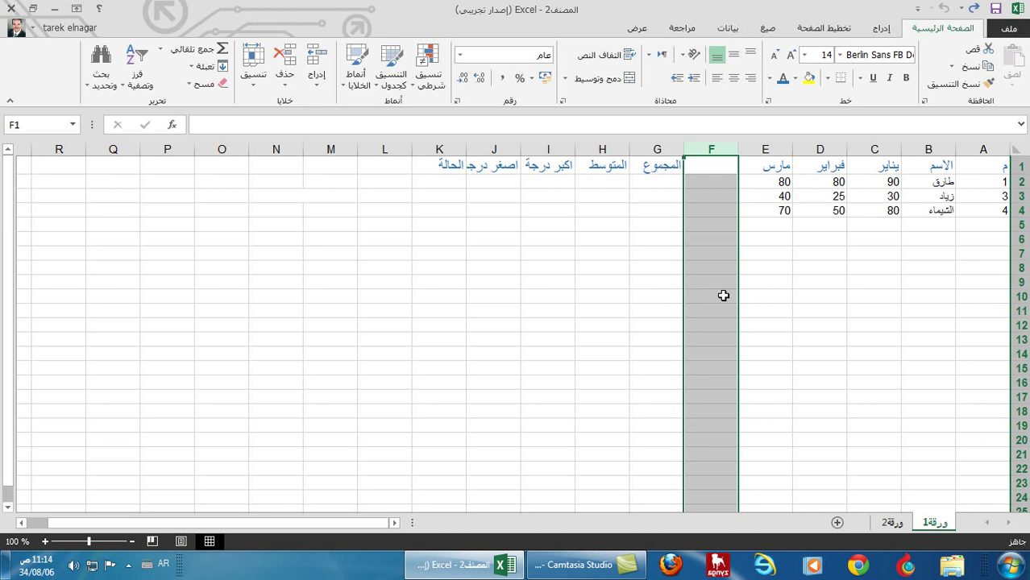
{"action": "key", "text": "ctrl+z"}
{"action": "left_click", "coordinate": [772, 295]}
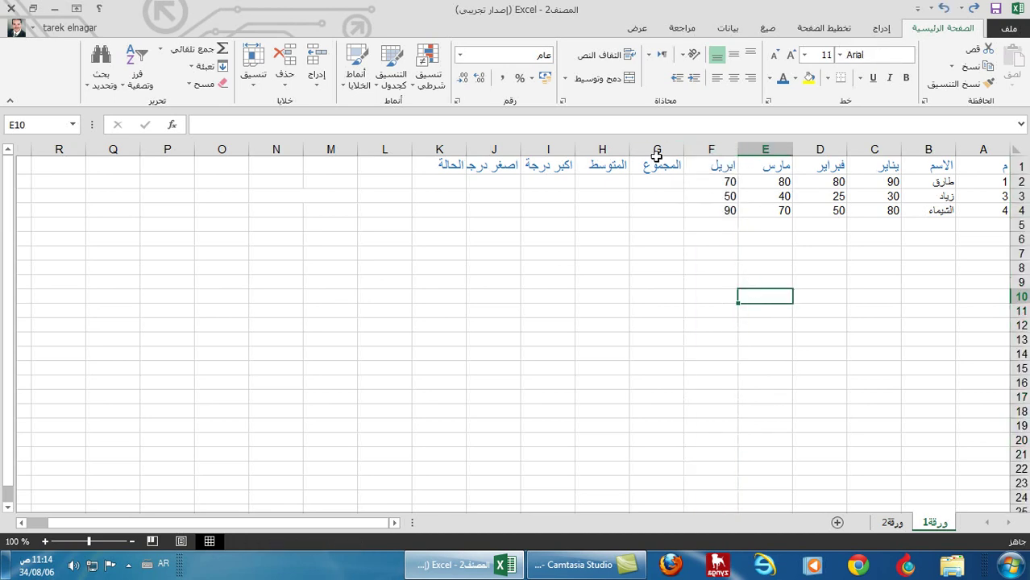
{"action": "left_click", "coordinate": [658, 150]}
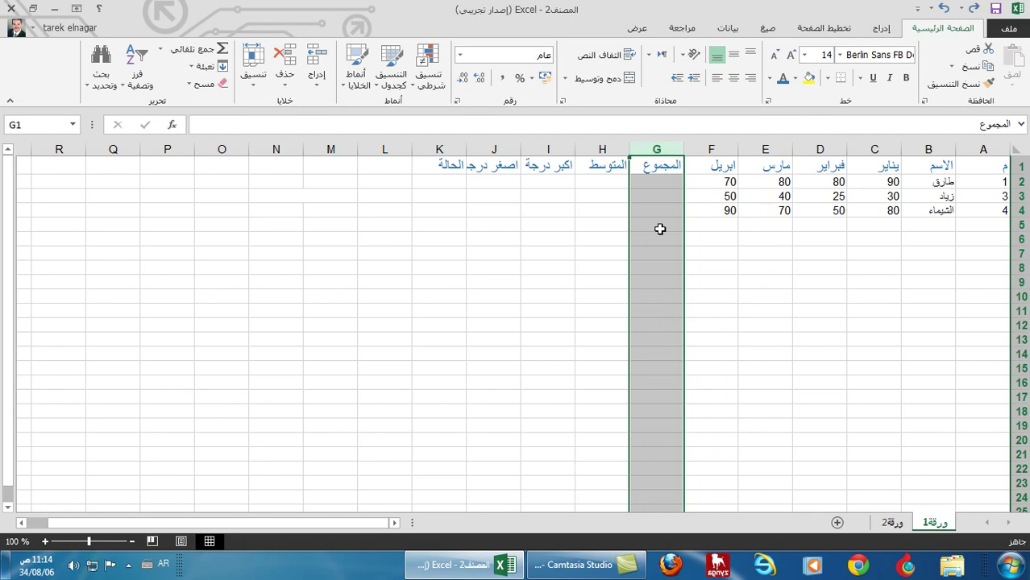
{"action": "right_click", "coordinate": [656, 291]}
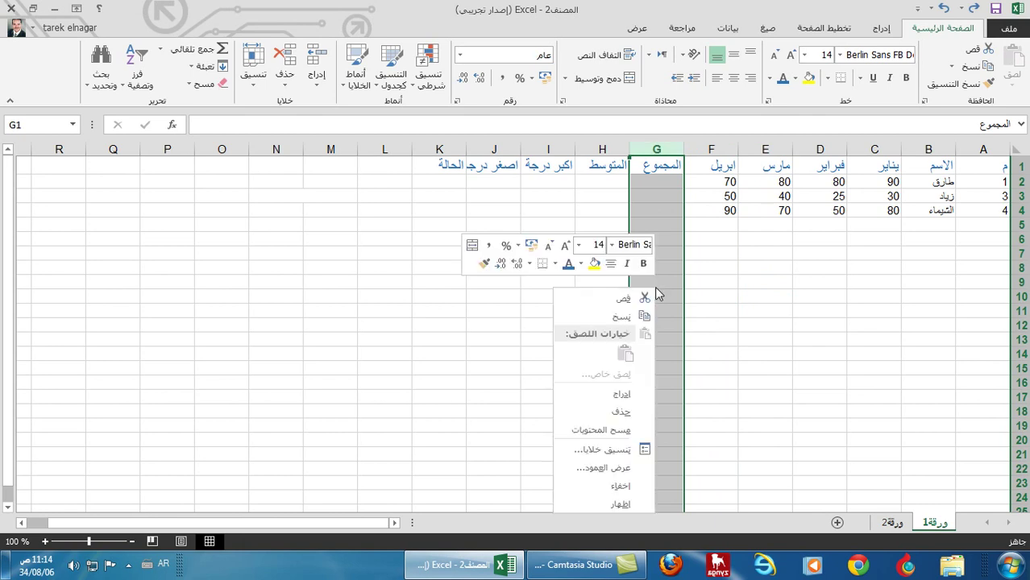
{"action": "left_click", "coordinate": [620, 486]}
{"action": "left_click", "coordinate": [776, 421]}
{"action": "left_click", "coordinate": [647, 373]}
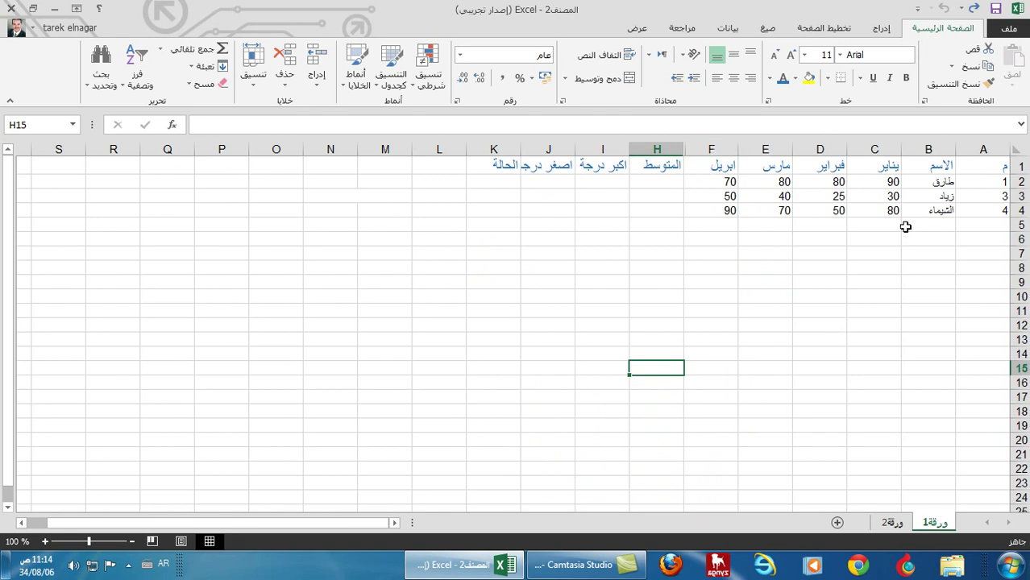
{"action": "left_click_drag", "start_coordinate": [724, 146], "coordinate": [657, 149]}
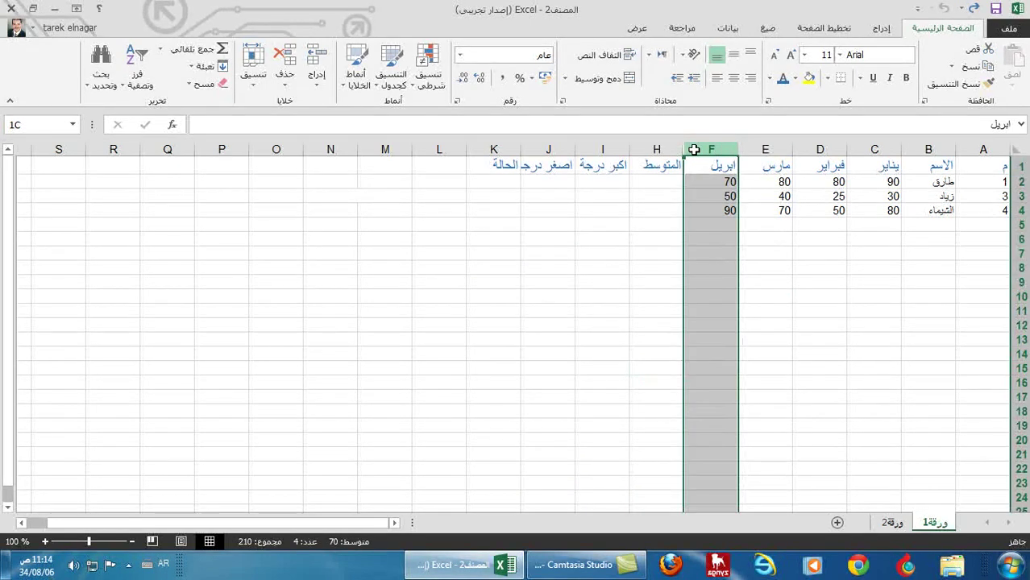
{"action": "right_click", "coordinate": [666, 205]}
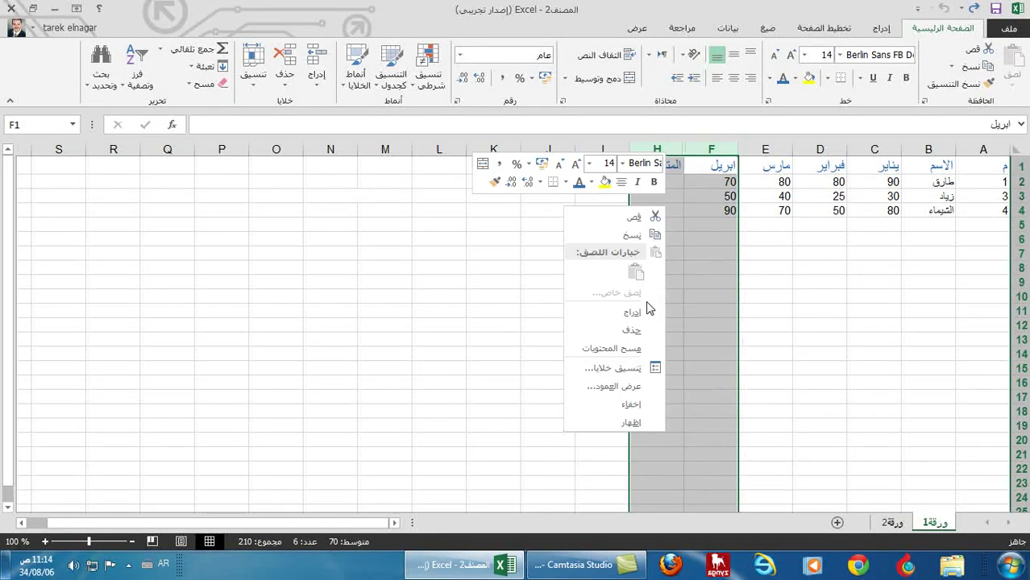
{"action": "left_click", "coordinate": [632, 424]}
{"action": "left_click", "coordinate": [726, 411]}
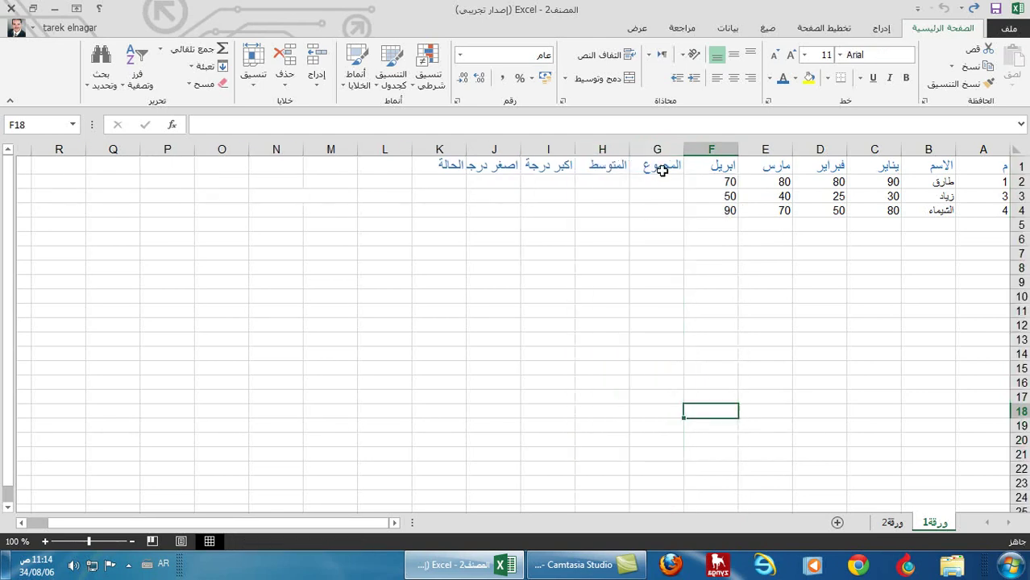
{"action": "left_click", "coordinate": [661, 145]}
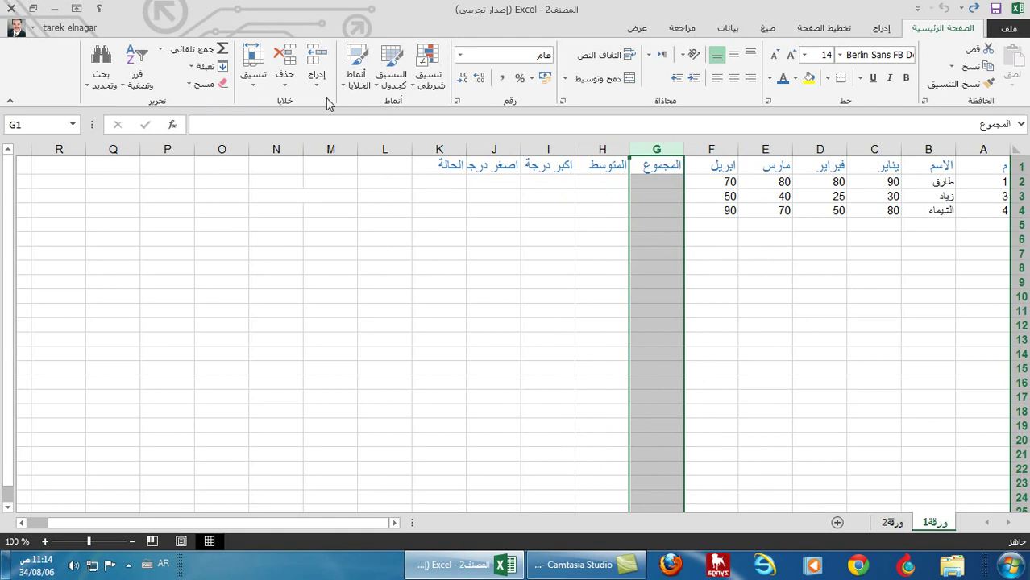
{"action": "left_click", "coordinate": [253, 90]}
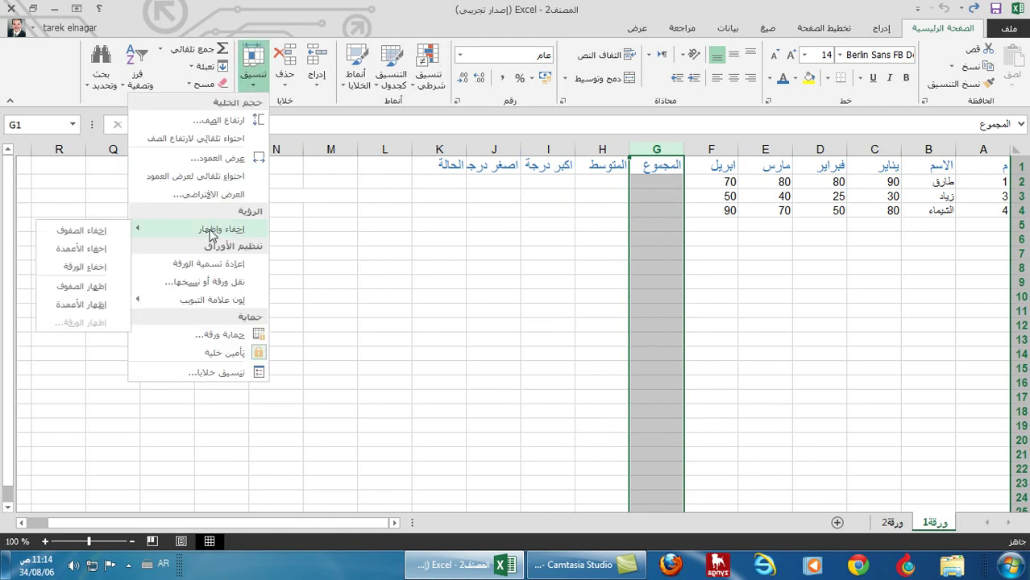
{"action": "mouse_move", "coordinate": [210, 229]}
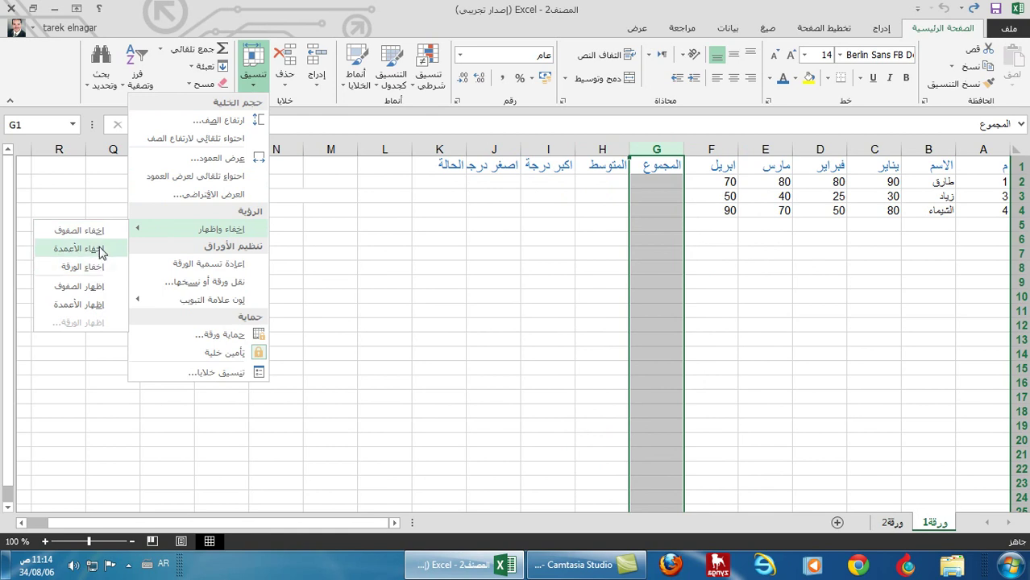
{"action": "left_click", "coordinate": [99, 248]}
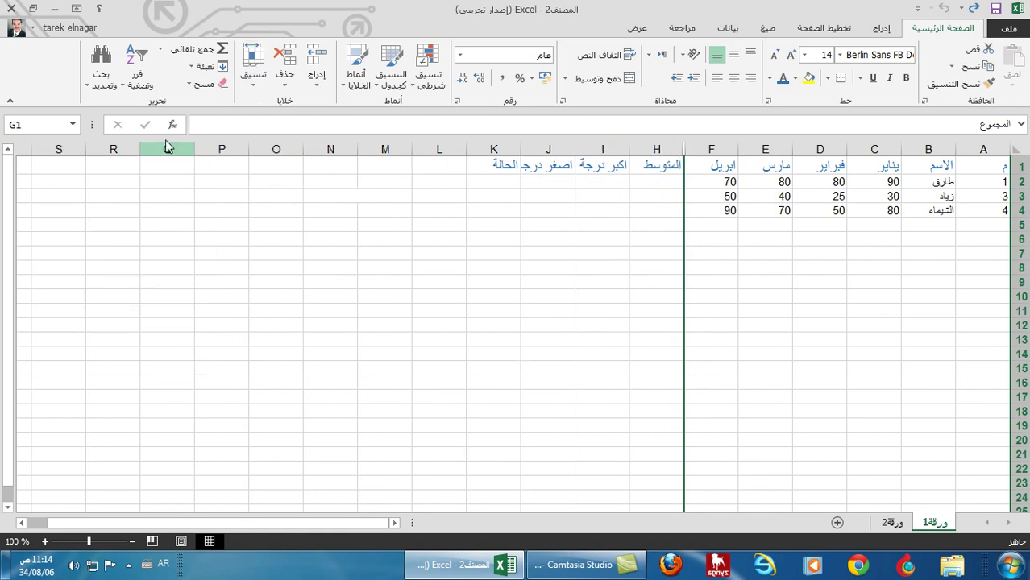
{"action": "left_click_drag", "start_coordinate": [712, 151], "coordinate": [657, 150]}
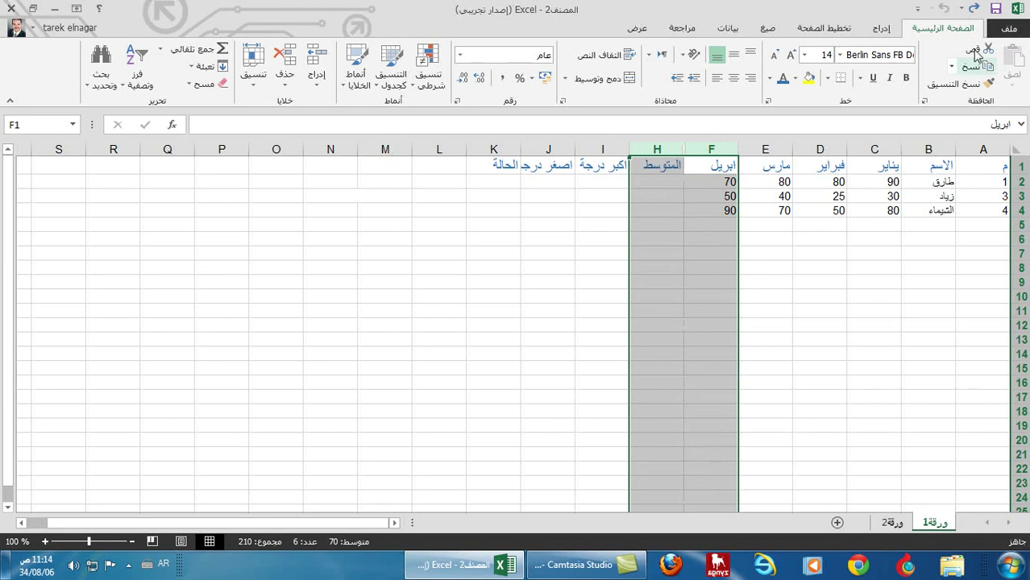
{"action": "left_click", "coordinate": [252, 89]}
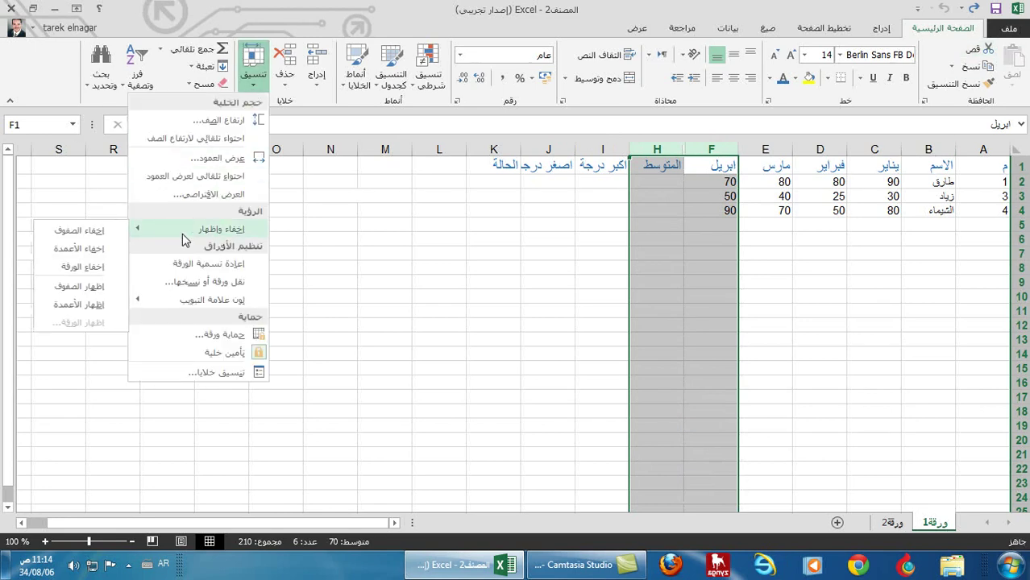
{"action": "mouse_move", "coordinate": [218, 229]}
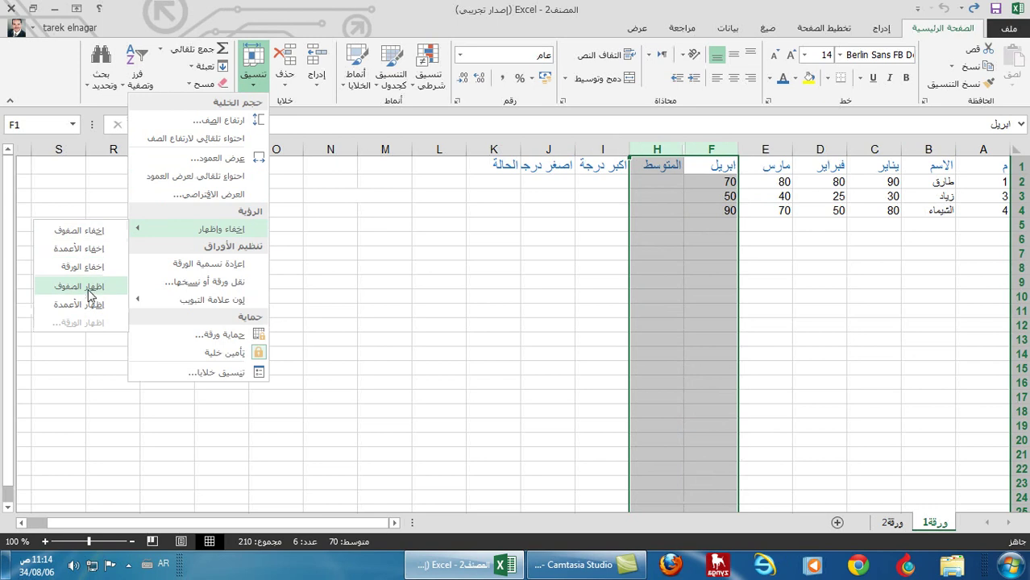
{"action": "left_click", "coordinate": [79, 304]}
{"action": "left_click", "coordinate": [452, 382]}
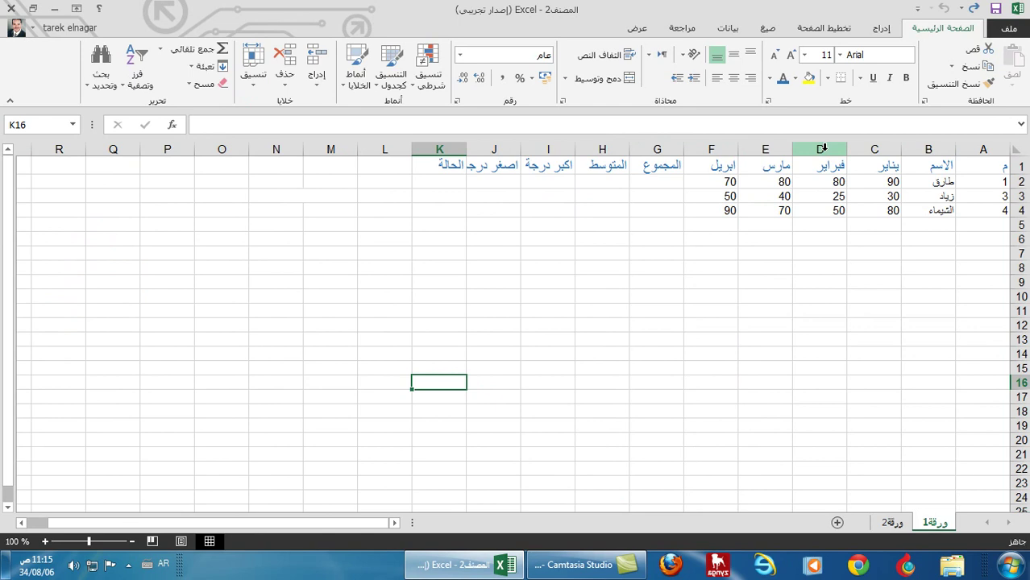
{"action": "left_click_drag", "start_coordinate": [822, 147], "coordinate": [777, 149]}
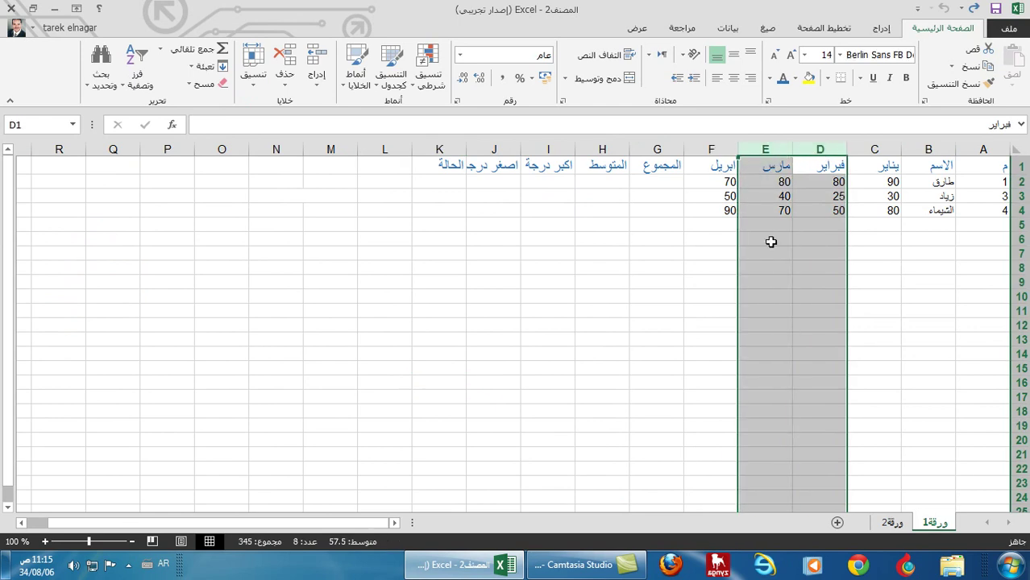
{"action": "right_click", "coordinate": [770, 289]}
{"action": "left_click", "coordinate": [762, 396]}
{"action": "key", "text": "ctrl+z"}
{"action": "left_click", "coordinate": [673, 374]}
{"action": "left_click_drag", "start_coordinate": [807, 149], "coordinate": [769, 149]}
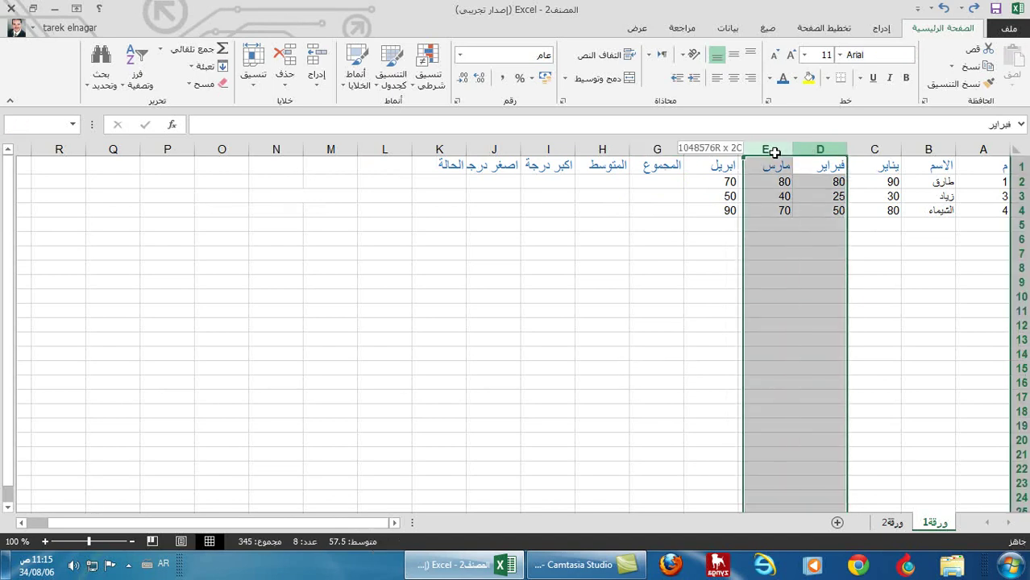
{"action": "right_click", "coordinate": [785, 240]}
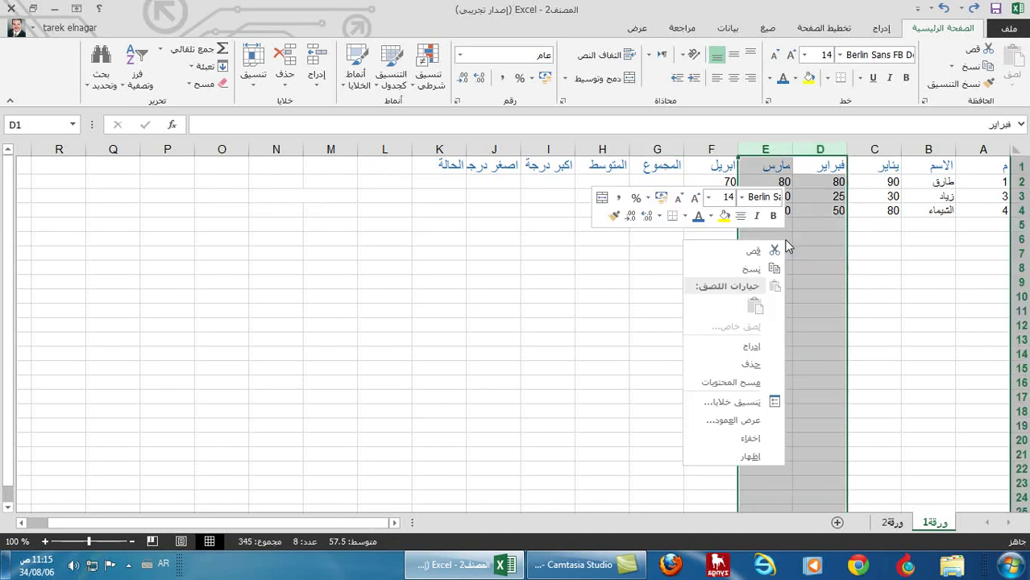
{"action": "left_click", "coordinate": [761, 363]}
{"action": "left_click", "coordinate": [691, 373]}
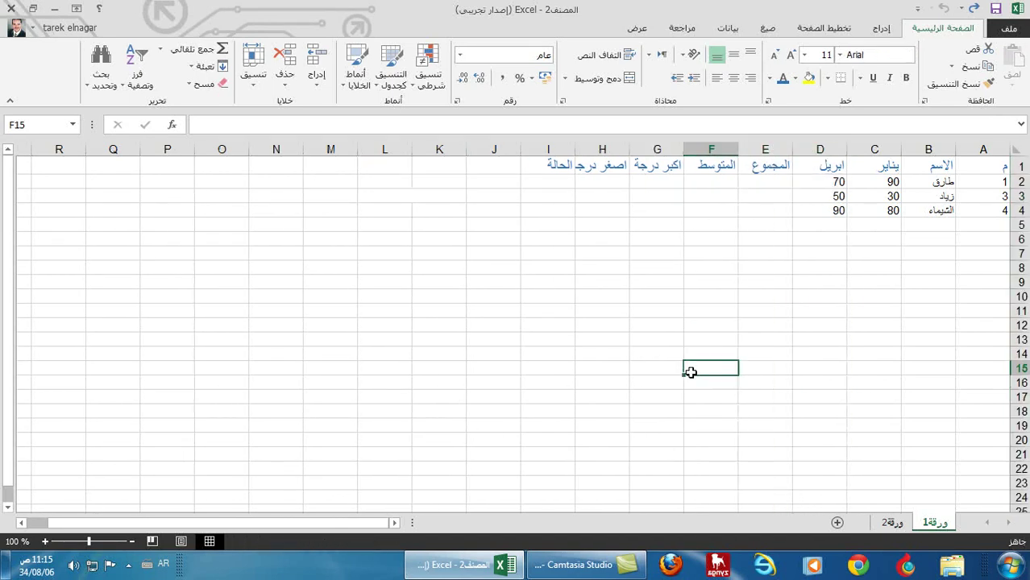
{"action": "key", "text": "ctrl+z"}
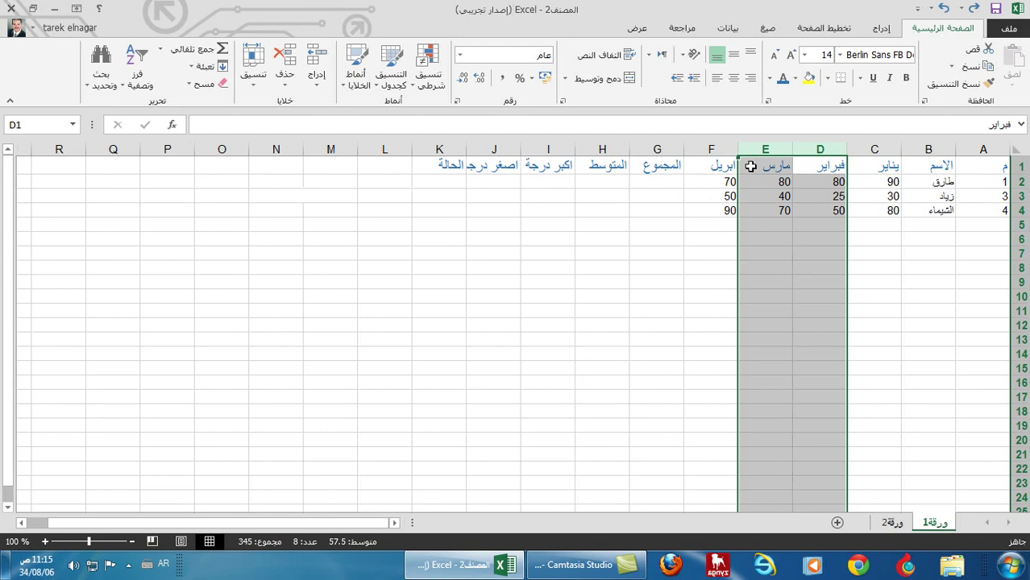
{"action": "left_click", "coordinate": [650, 345]}
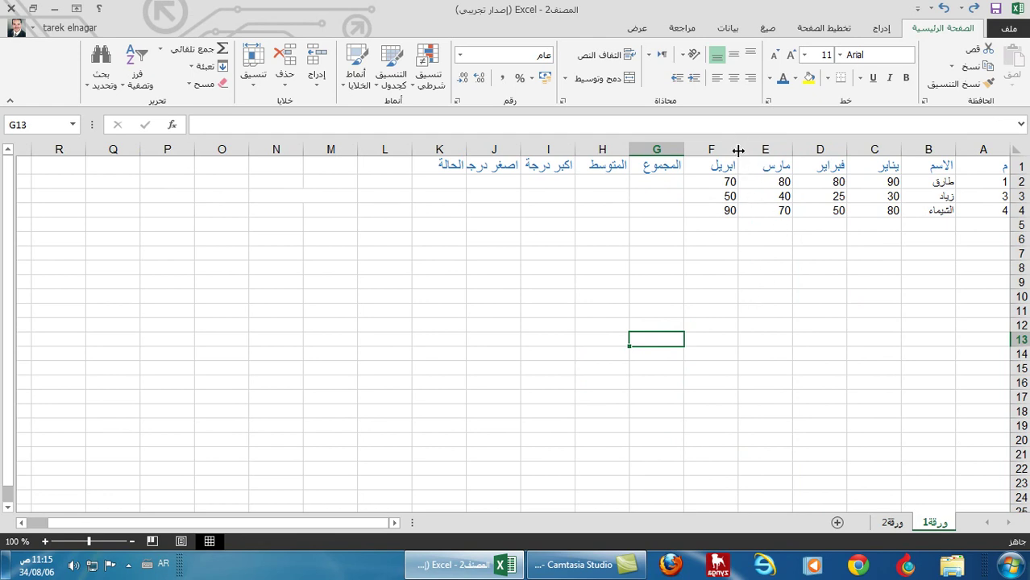
{"action": "left_click_drag", "start_coordinate": [738, 149], "coordinate": [758, 149]}
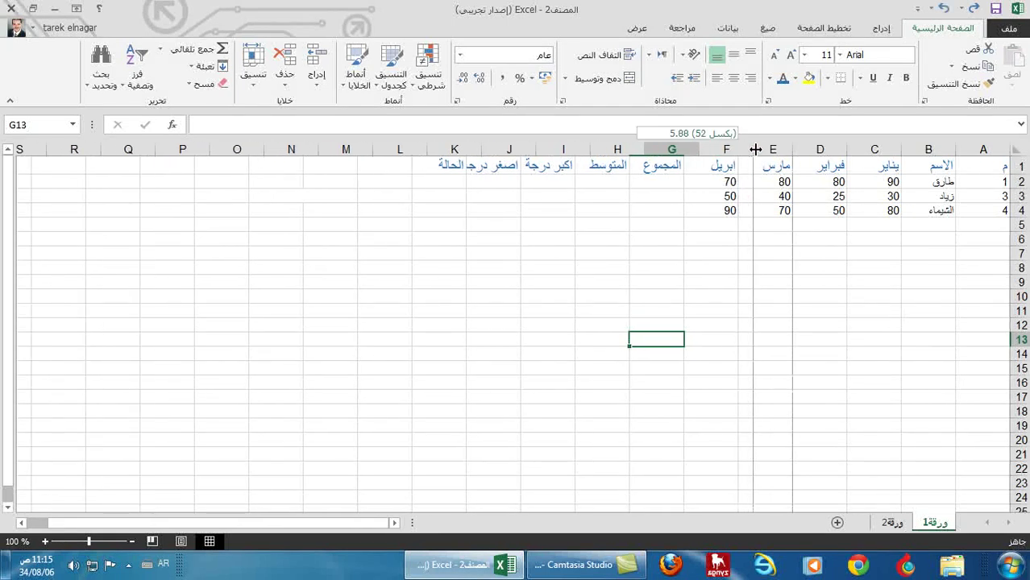
{"action": "left_click_drag", "start_coordinate": [736, 150], "coordinate": [757, 150]}
{"action": "key", "text": "ctrl+z"}
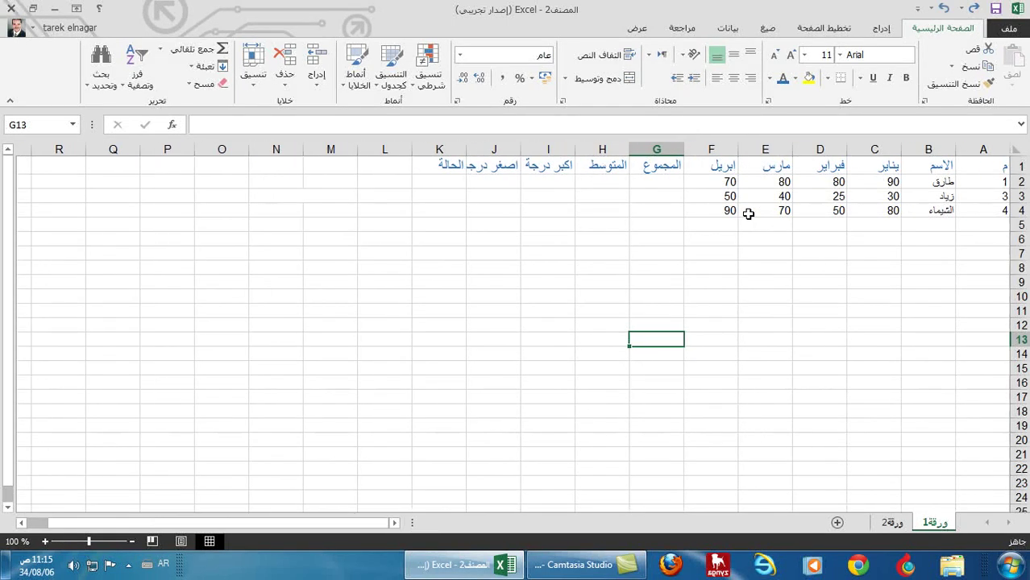
{"action": "left_click", "coordinate": [751, 146]}
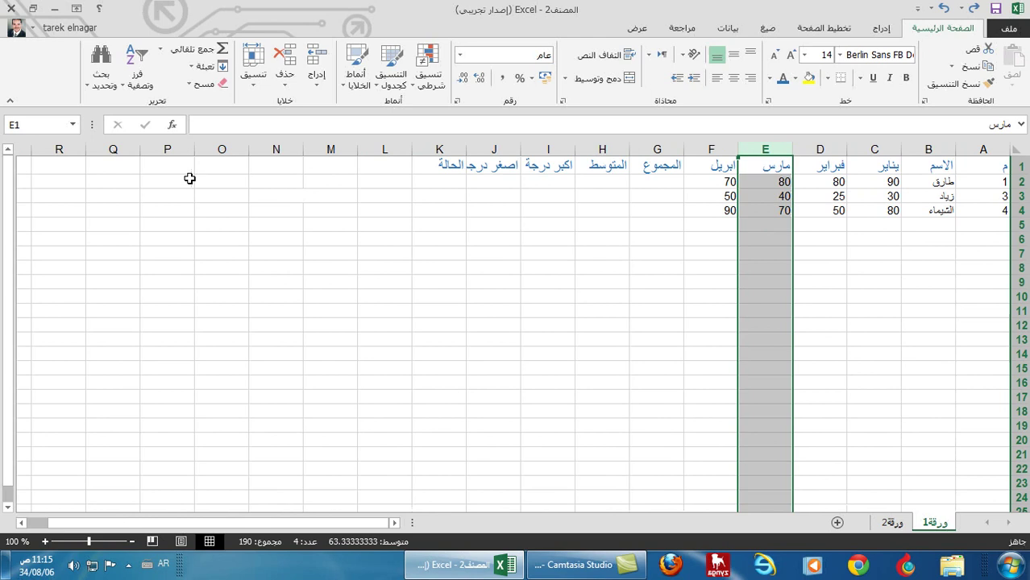
{"action": "left_click", "coordinate": [256, 94]}
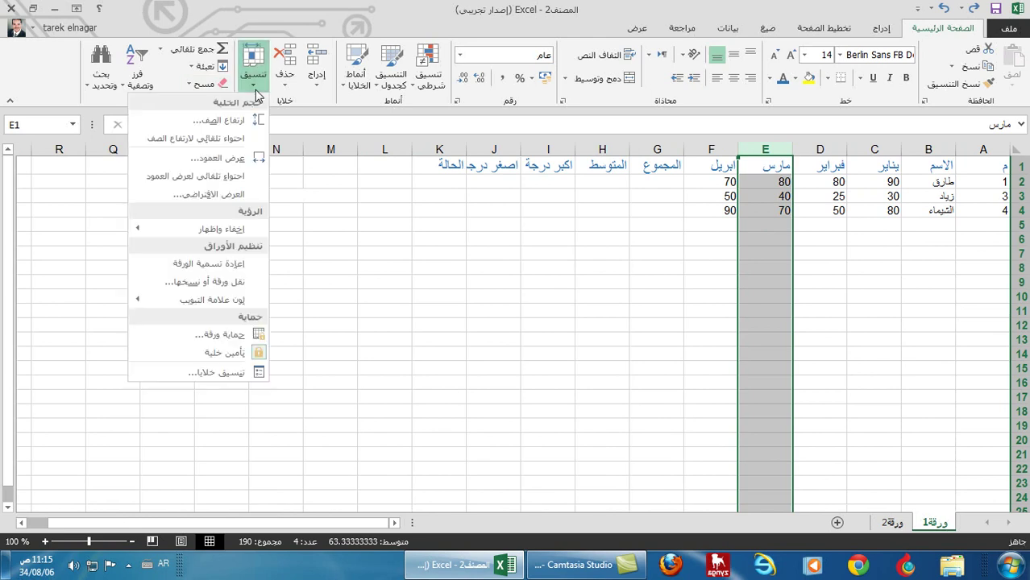
{"action": "left_click", "coordinate": [221, 145]}
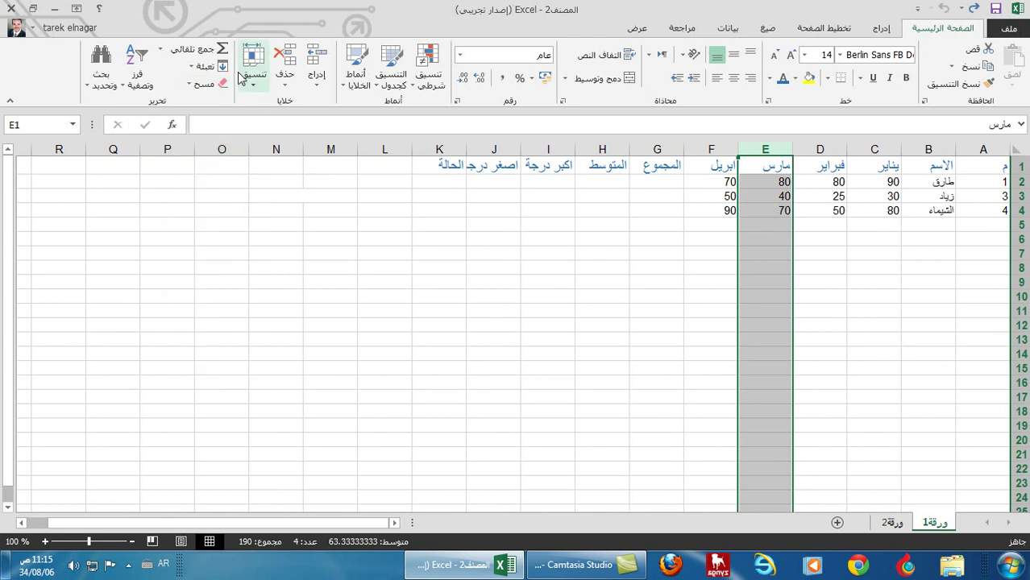
{"action": "left_click", "coordinate": [251, 90]}
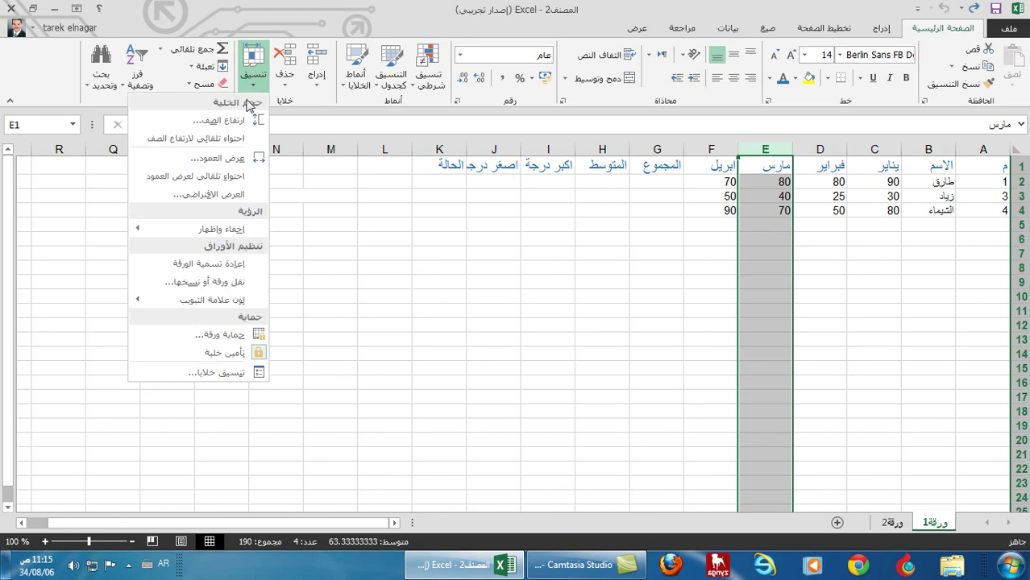
{"action": "left_click", "coordinate": [222, 179]}
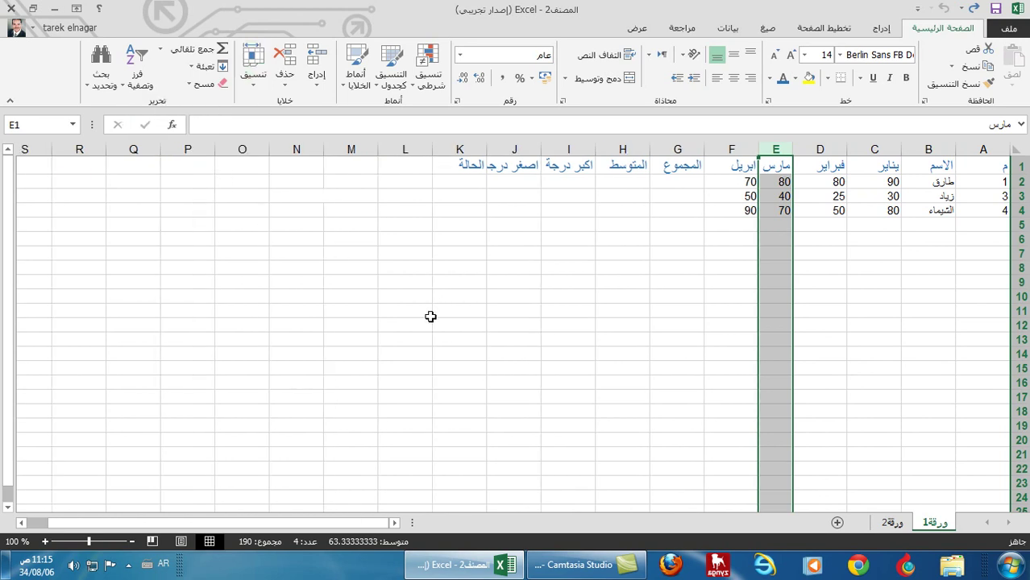
{"action": "left_click", "coordinate": [697, 322]}
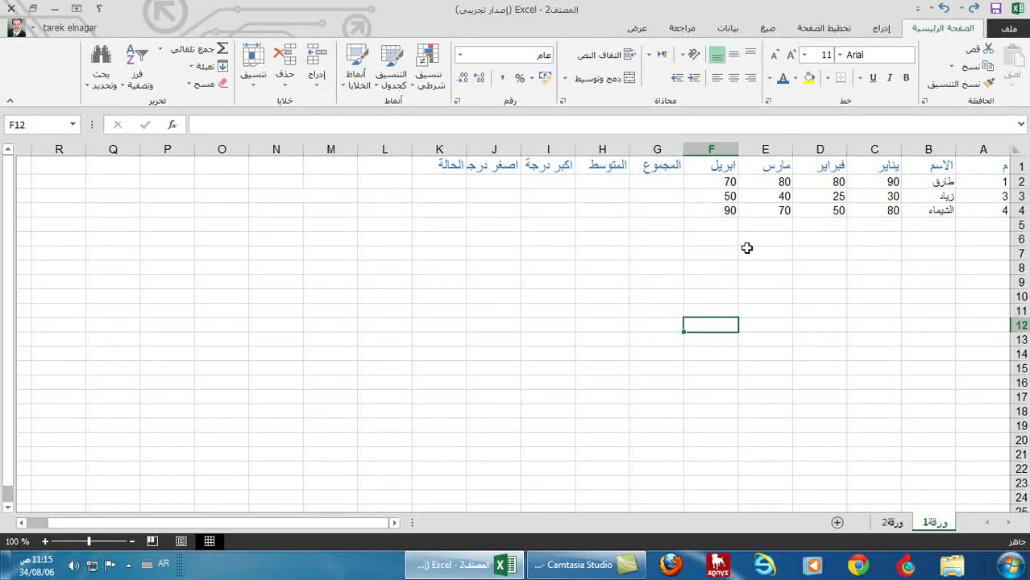
{"action": "left_click", "coordinate": [747, 248]}
{"action": "left_click", "coordinate": [814, 298]}
{"action": "left_click", "coordinate": [633, 284]}
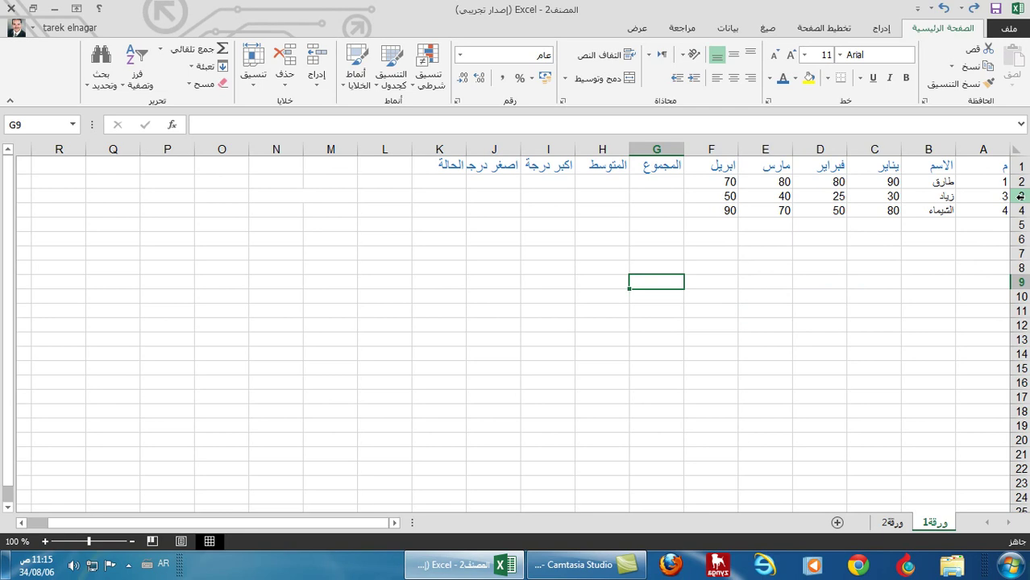
- Insert a blank row 3 above the third student using Home > Insert > Insert Sheet Rows
{"action": "left_click", "coordinate": [1020, 196]}
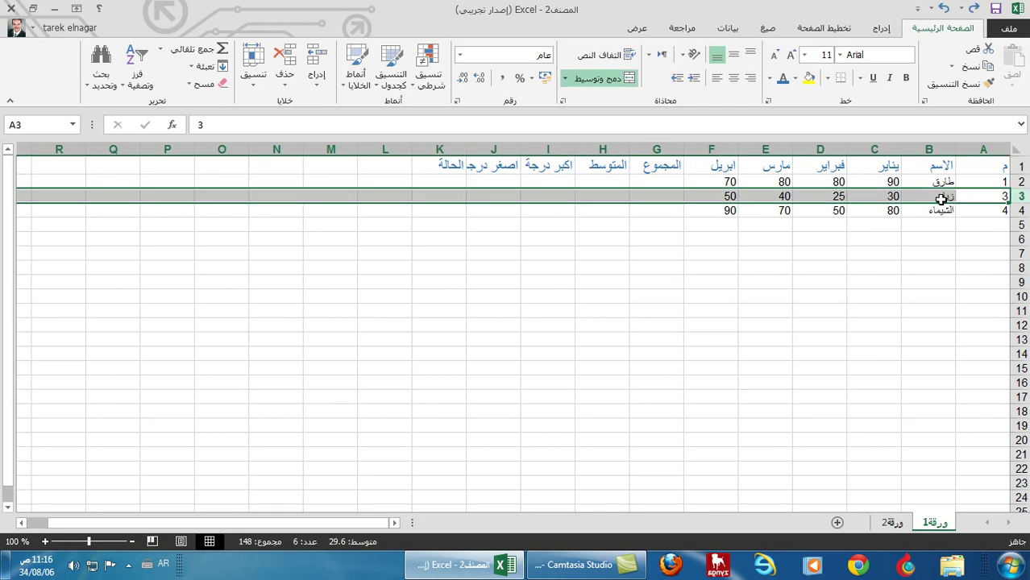
{"action": "right_click", "coordinate": [942, 199]}
{"action": "left_click", "coordinate": [908, 306]}
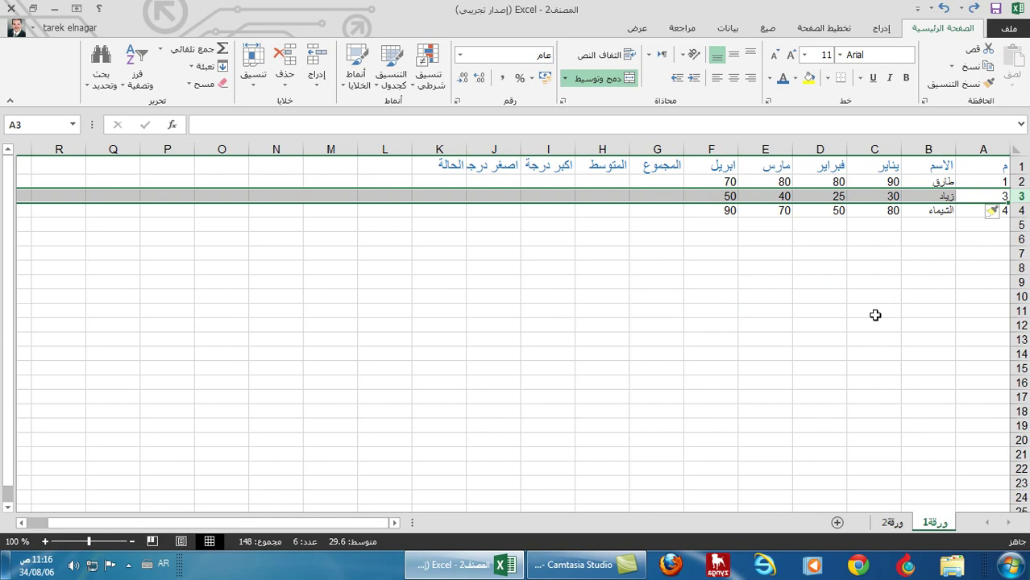
{"action": "key", "text": "ctrl+z"}
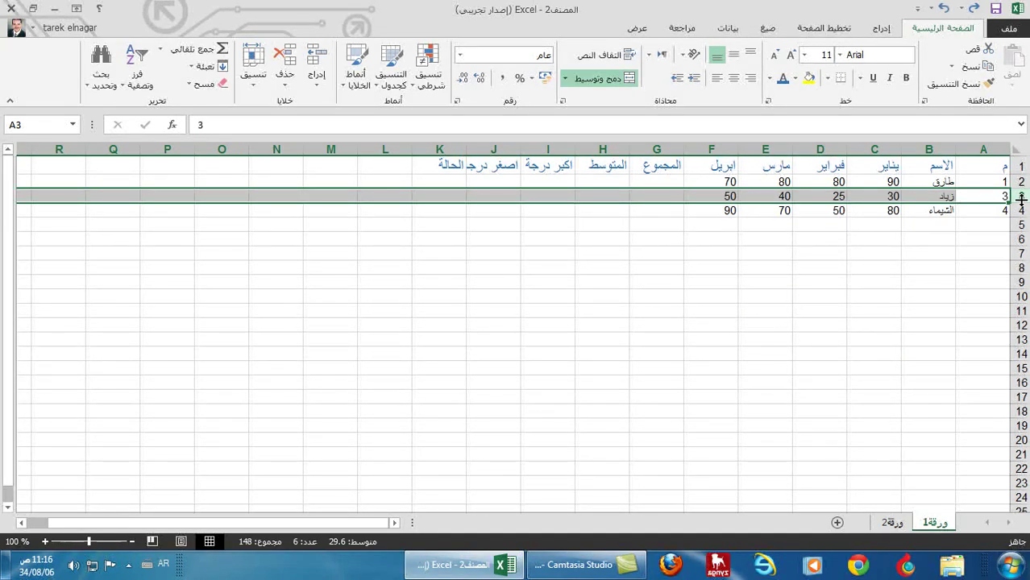
{"action": "left_click", "coordinate": [318, 85]}
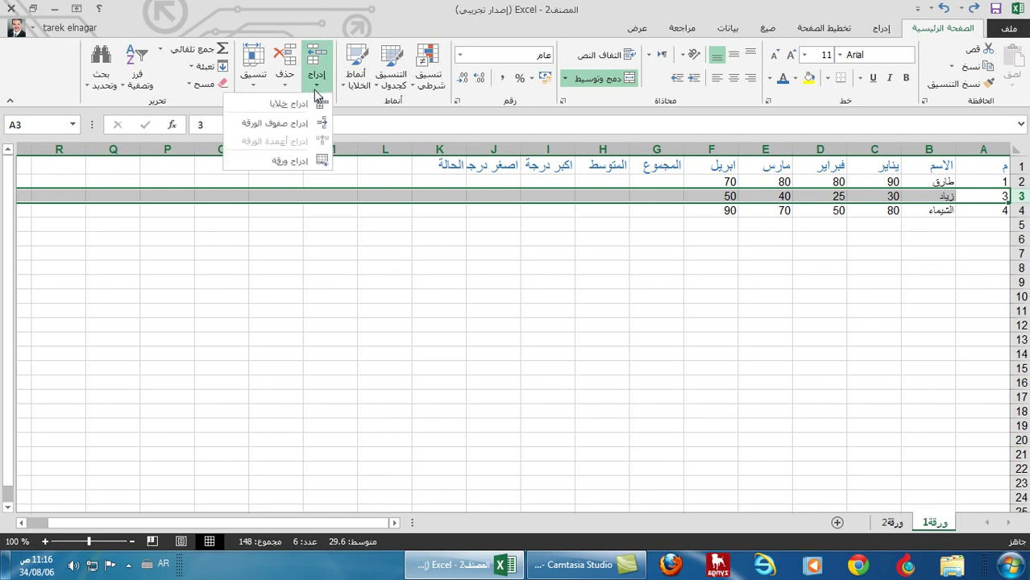
{"action": "left_click", "coordinate": [278, 122]}
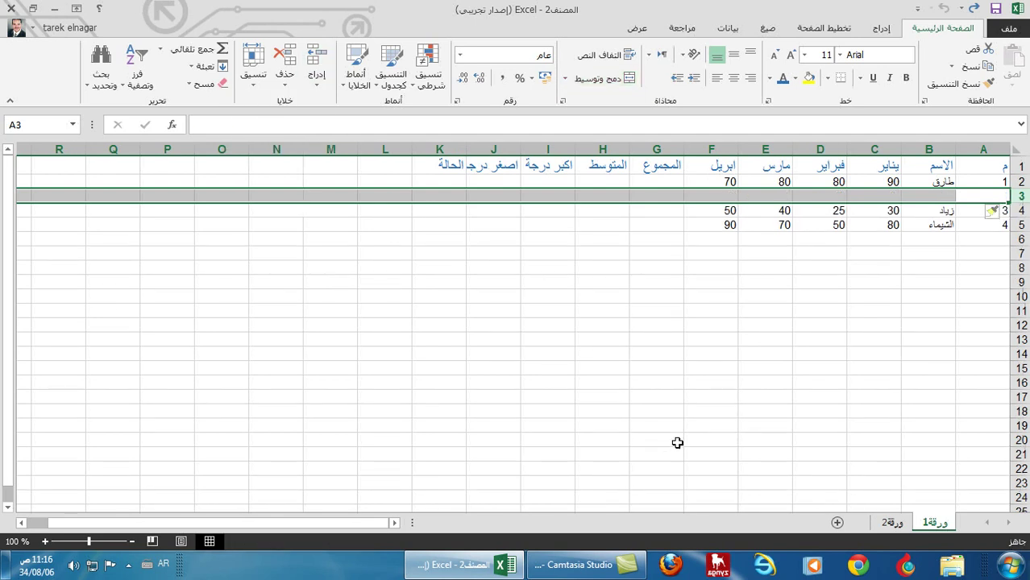
- Fill the new row with number 2, the student's name and grades 80, 90, 100, 50
{"action": "left_click", "coordinate": [975, 200]}
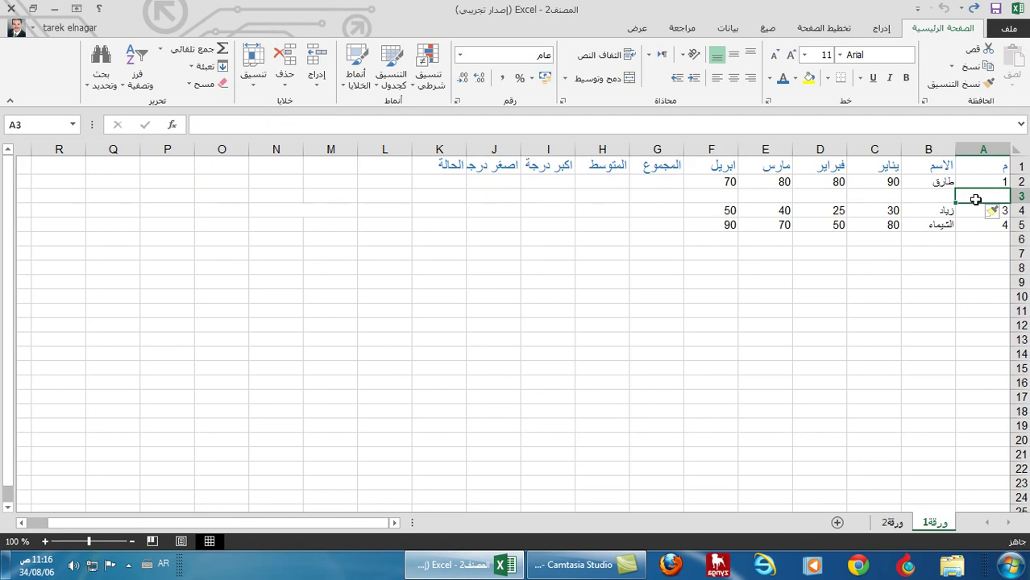
{"action": "type", "text": "2"}
{"action": "key", "text": "Tab"}
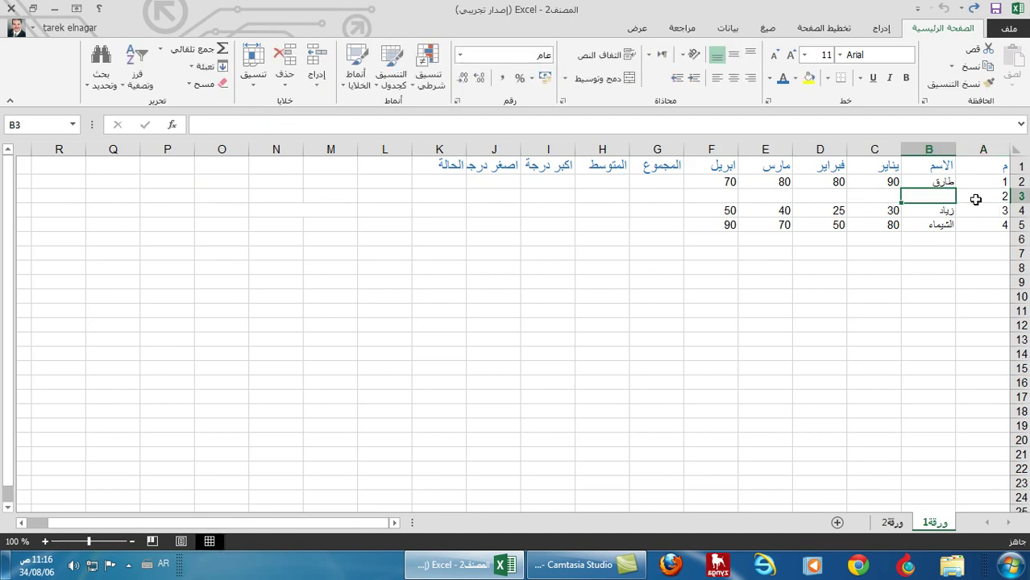
{"action": "type", "text": "سيف"}
{"action": "key", "text": "Tab"}
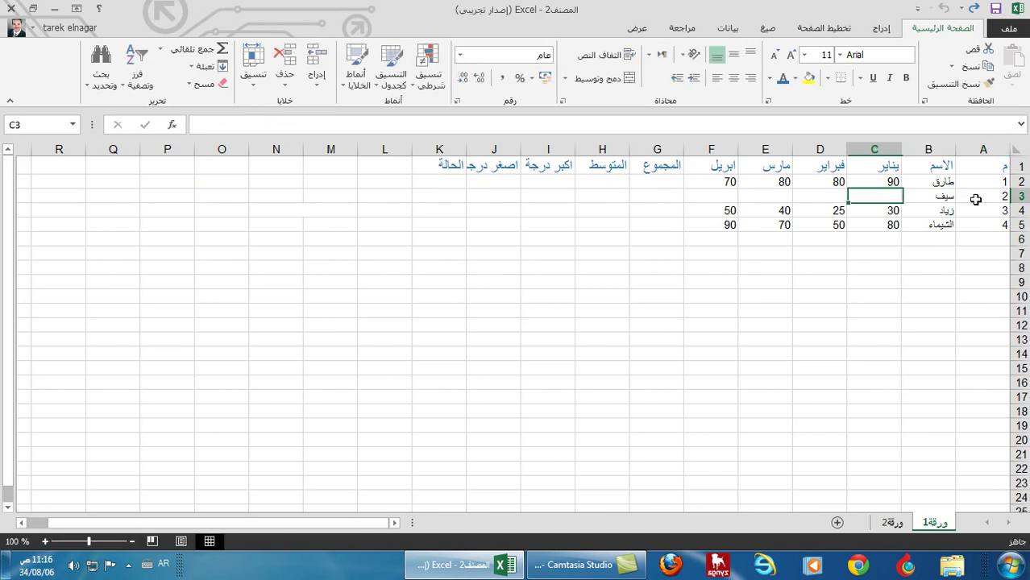
{"action": "type", "text": "8"}
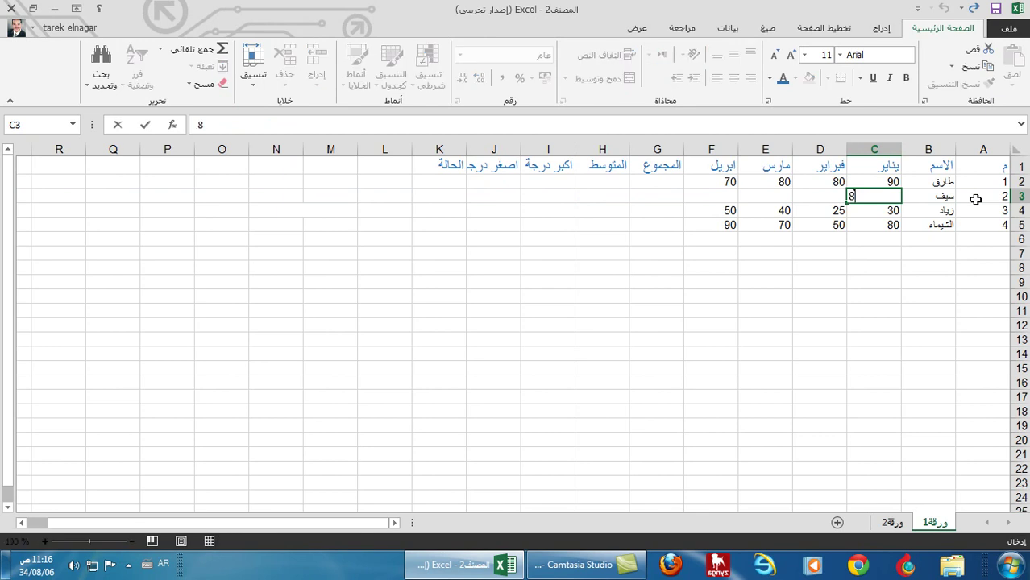
{"action": "type", "text": "0"}
{"action": "key", "text": "Tab"}
{"action": "type", "text": "90"}
{"action": "key", "text": "Tab"}
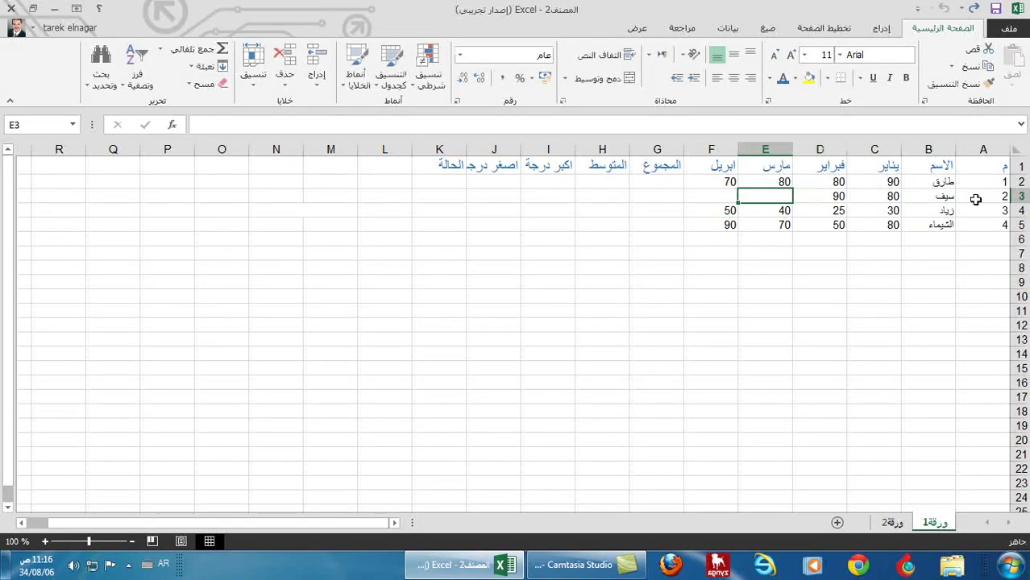
{"action": "type", "text": "100"}
{"action": "key", "text": "Tab"}
{"action": "type", "text": "5"}
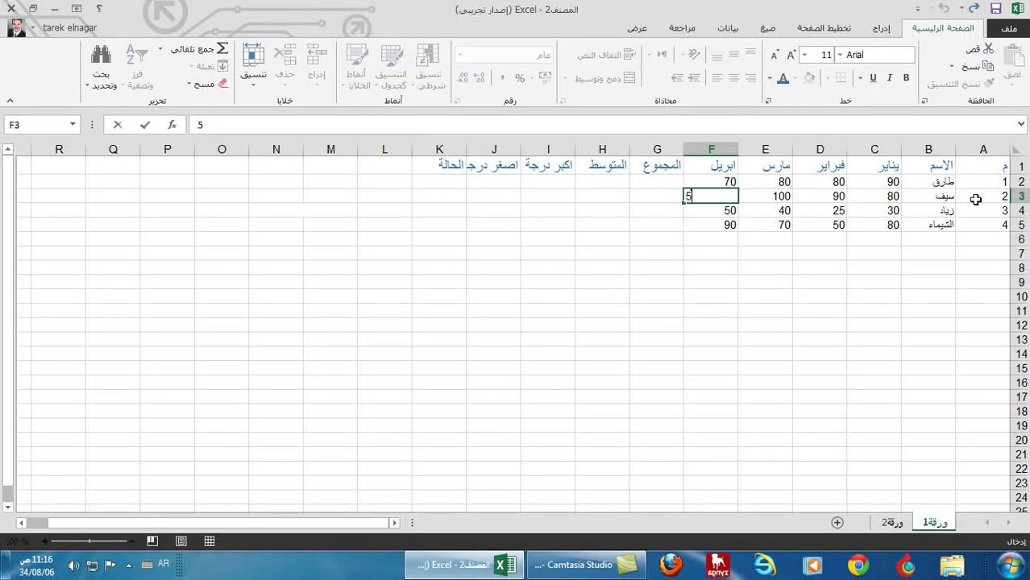
{"action": "type", "text": "0"}
{"action": "key", "text": "Down"}
{"action": "left_click", "coordinate": [927, 267]}
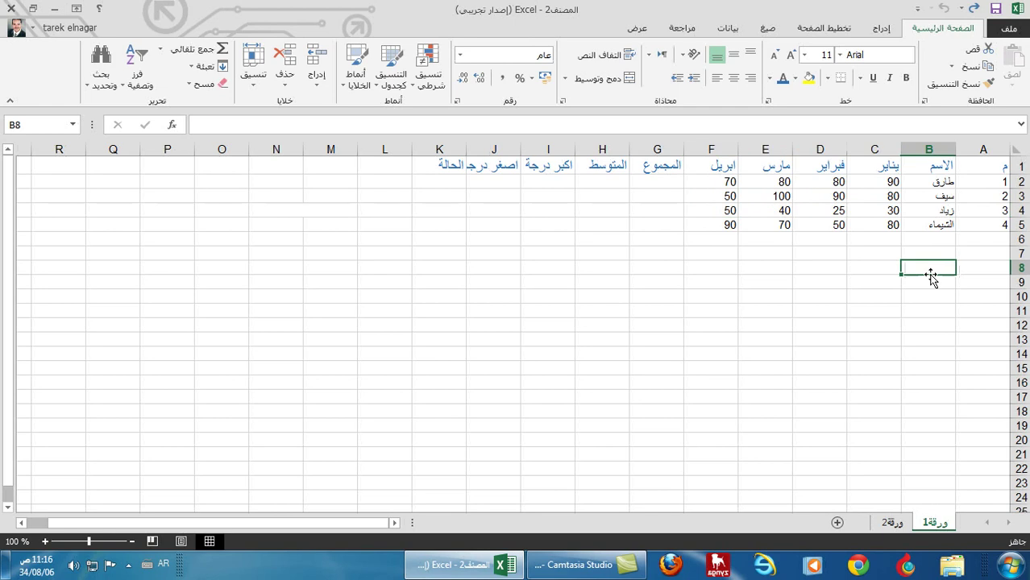
- Look at the delete options for rows 4 and 5, then cancel without deleting
{"action": "left_click", "coordinate": [1018, 227]}
{"action": "left_click_drag", "start_coordinate": [1019, 226], "coordinate": [1015, 226]}
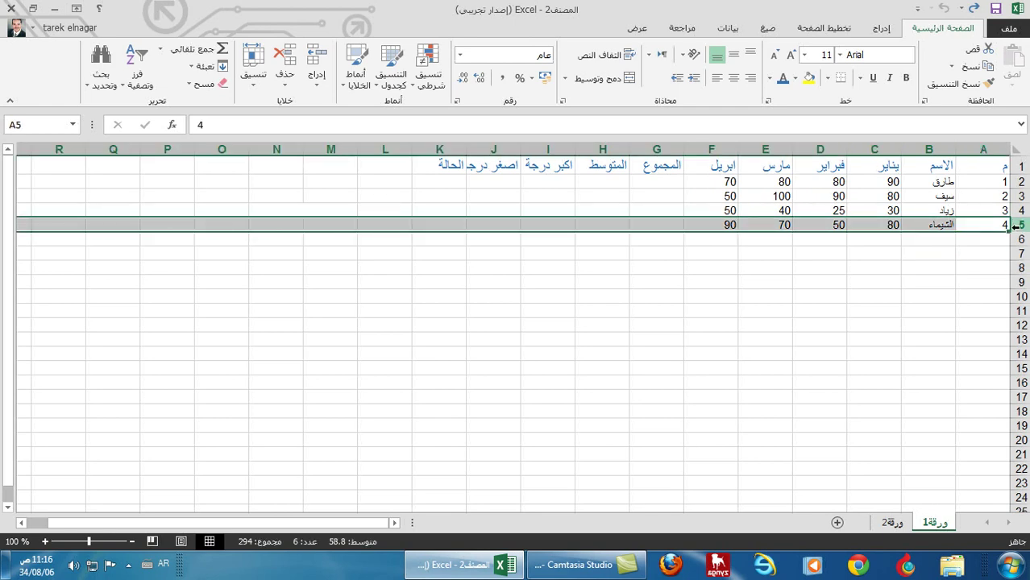
{"action": "right_click", "coordinate": [943, 226]}
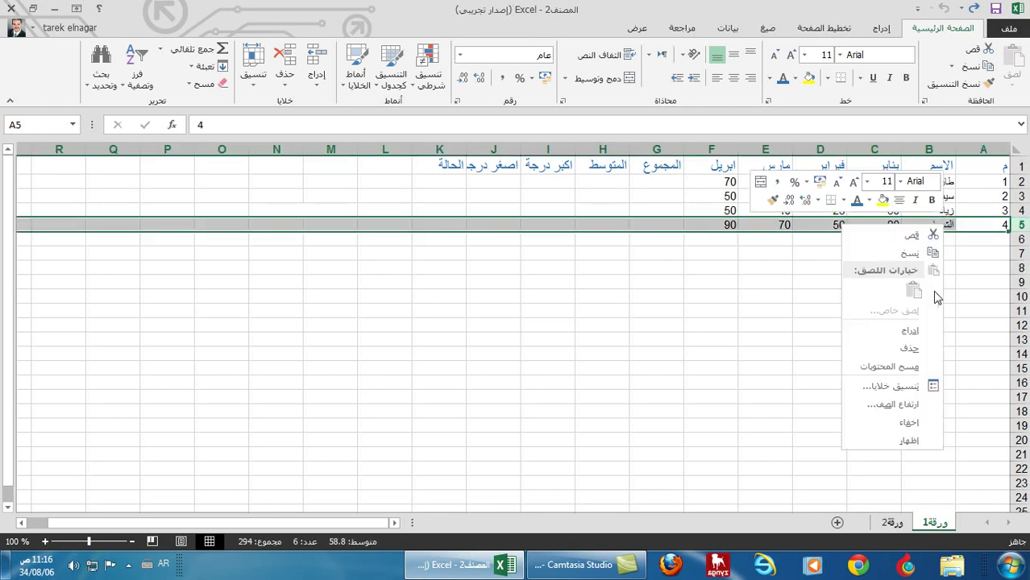
{"action": "left_click", "coordinate": [285, 87]}
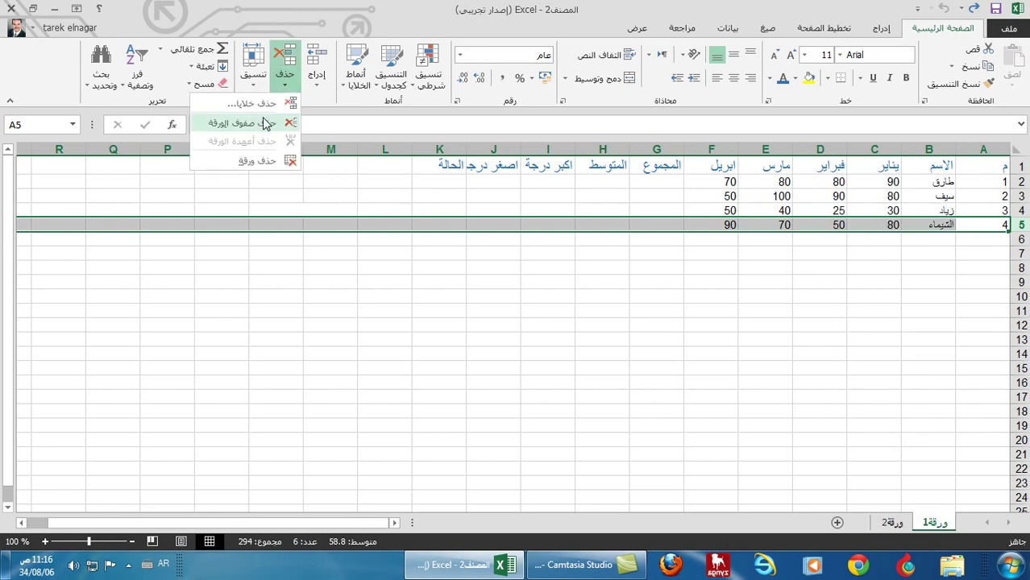
{"action": "key", "text": "Escape"}
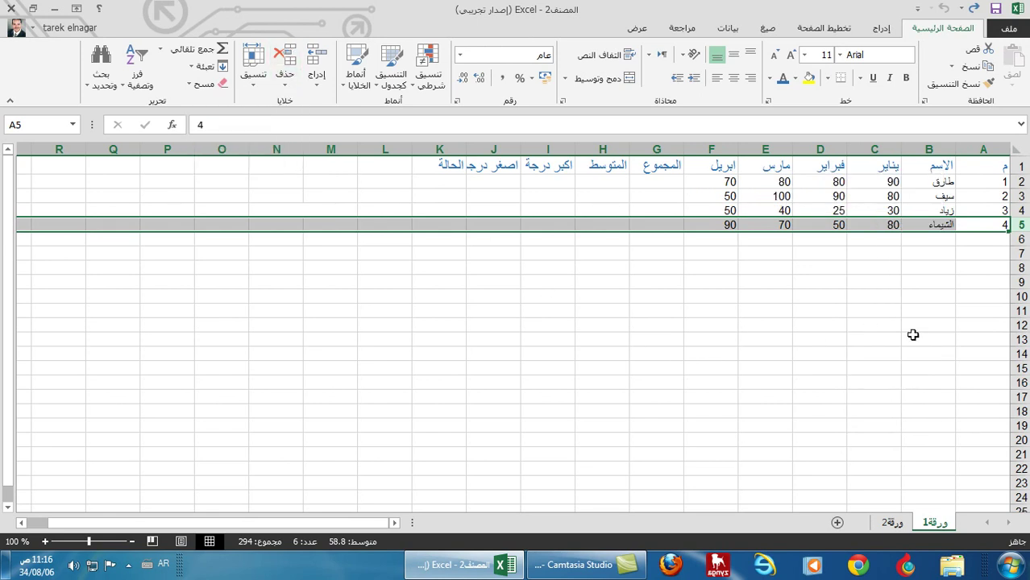
{"action": "left_click_drag", "start_coordinate": [1021, 211], "coordinate": [950, 226]}
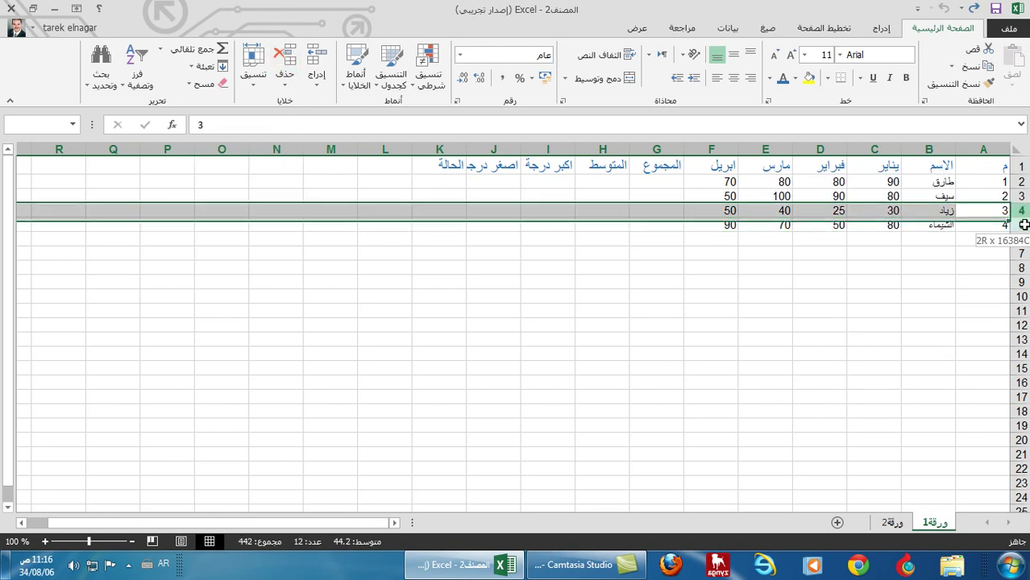
{"action": "right_click", "coordinate": [907, 229]}
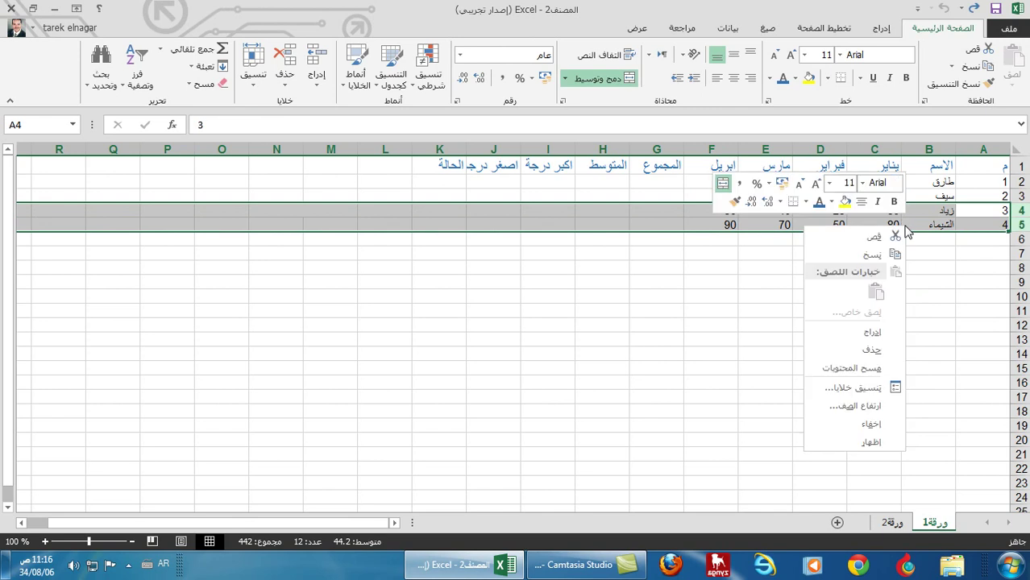
{"action": "left_click", "coordinate": [286, 90]}
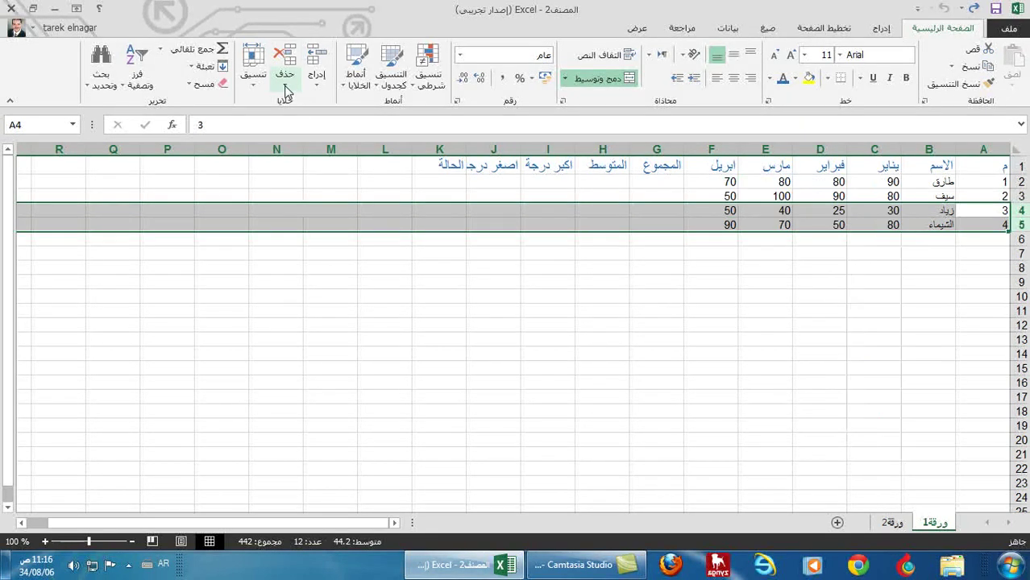
{"action": "left_click", "coordinate": [286, 90]}
{"action": "left_click", "coordinate": [571, 340]}
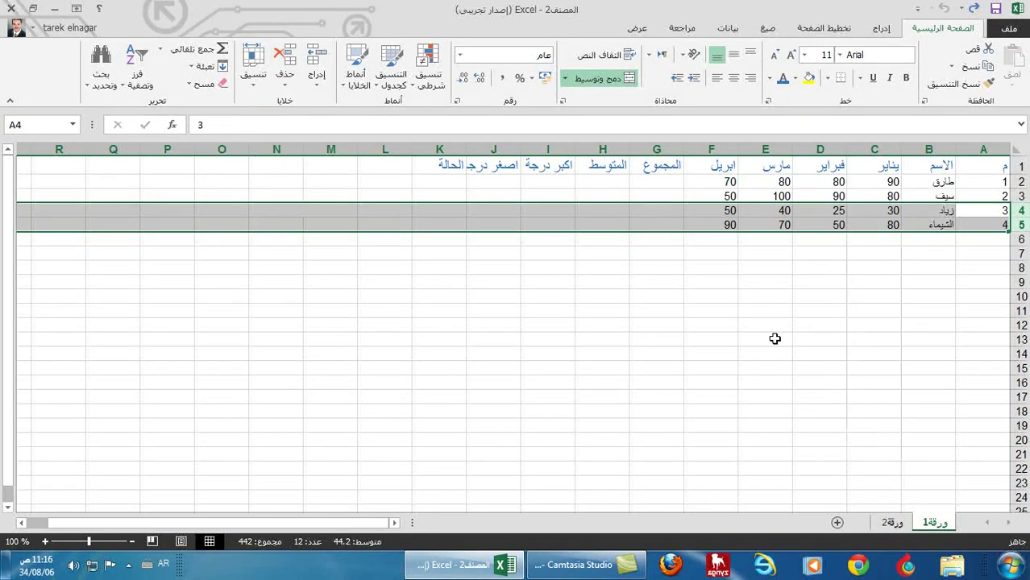
{"action": "left_click", "coordinate": [775, 339]}
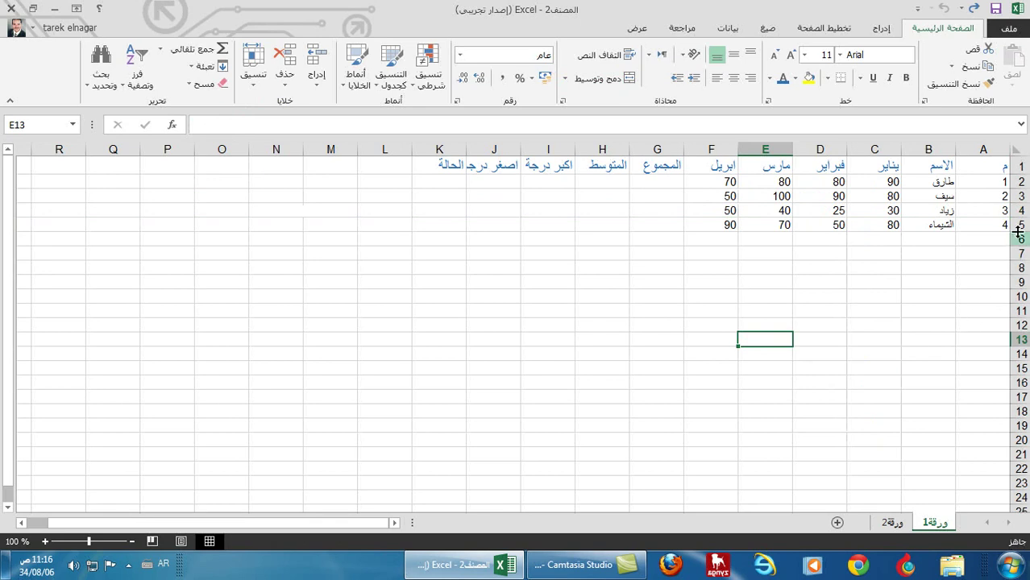
- Hide row 5 from its right-click menu so only three students show
{"action": "left_click", "coordinate": [1020, 225]}
{"action": "right_click", "coordinate": [868, 225]}
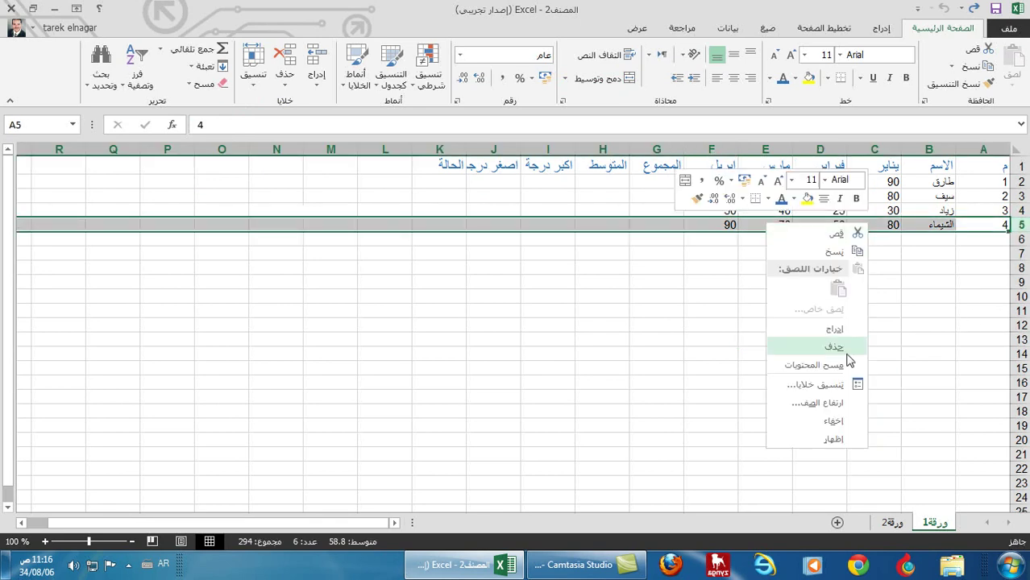
{"action": "left_click", "coordinate": [833, 421]}
{"action": "left_click", "coordinate": [841, 367]}
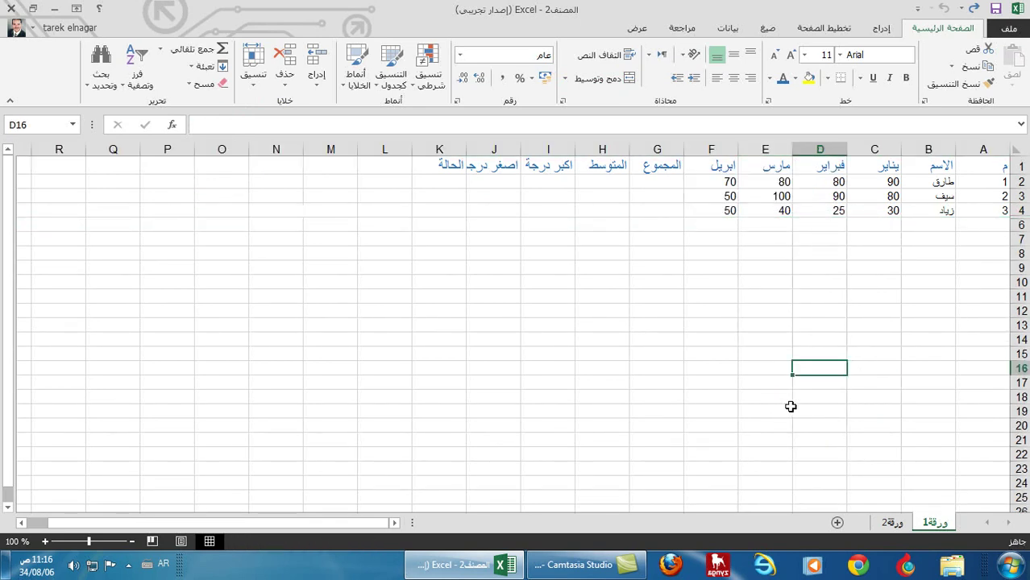
{"action": "left_click", "coordinate": [876, 307]}
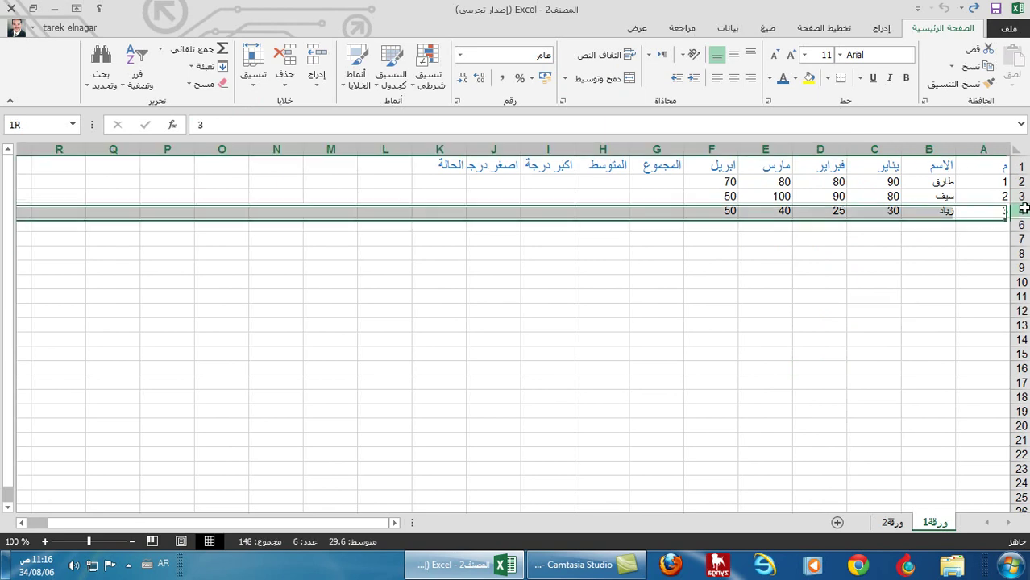
- Select rows 4–6 and use Format > Unhide Rows to restore the fourth student's grades
{"action": "left_click_drag", "start_coordinate": [1020, 210], "coordinate": [1021, 225]}
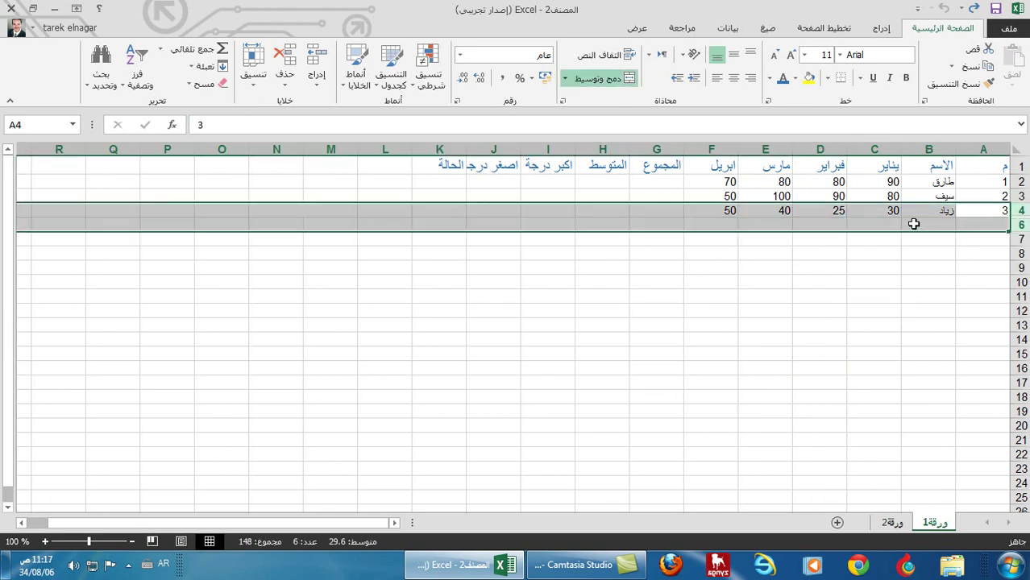
{"action": "right_click", "coordinate": [913, 224]}
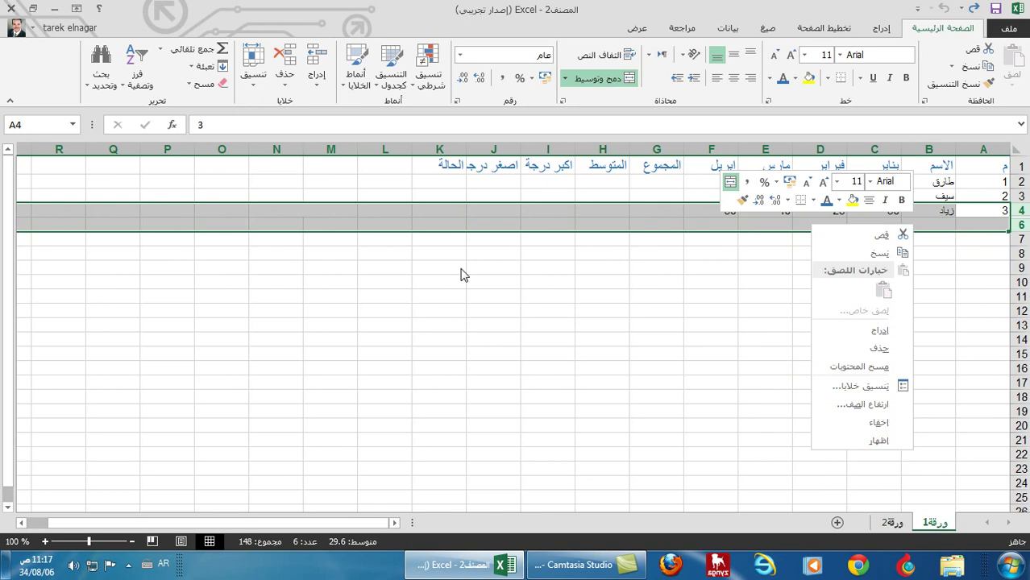
{"action": "left_click", "coordinate": [256, 90]}
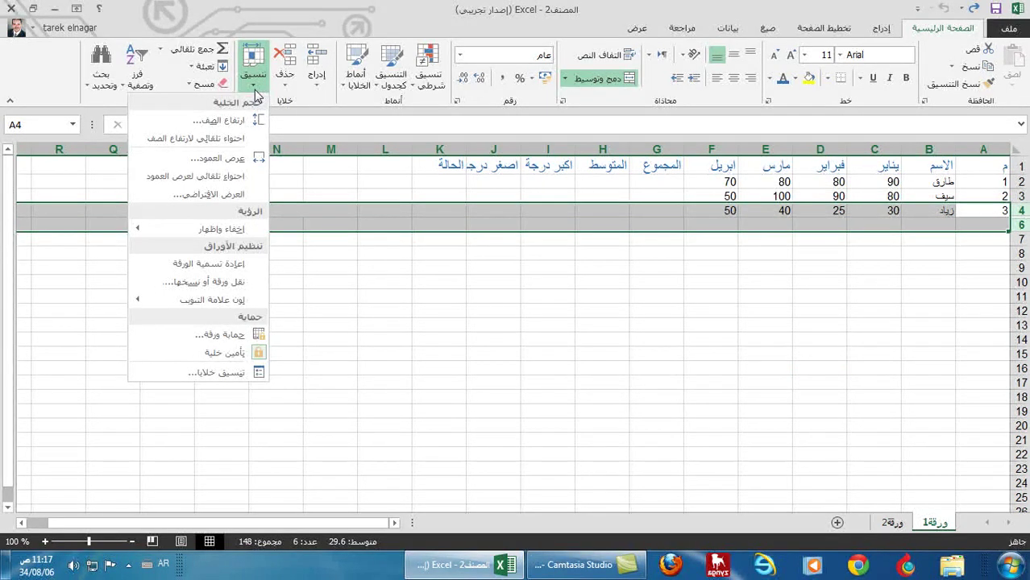
{"action": "mouse_move", "coordinate": [221, 229]}
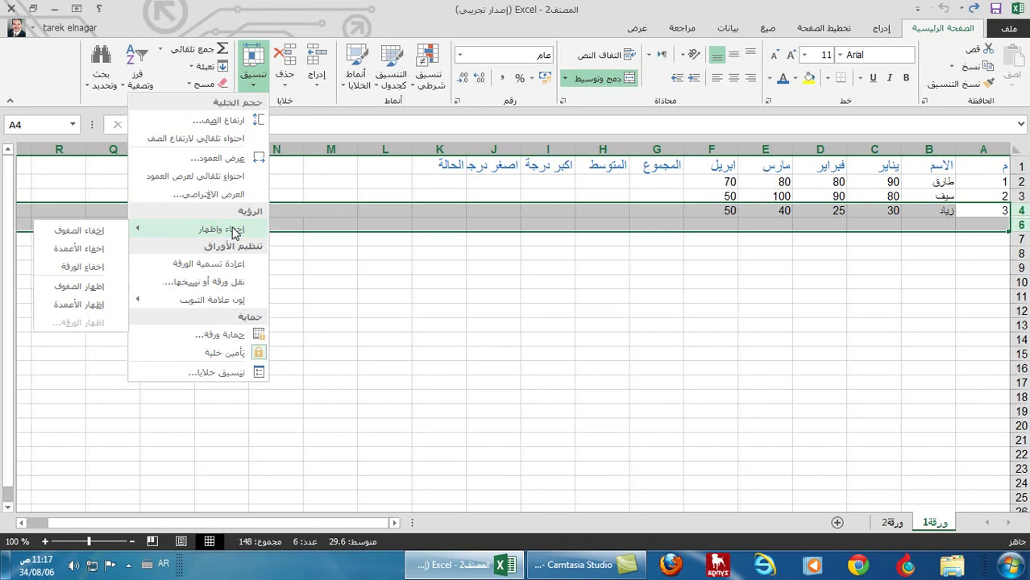
{"action": "left_click", "coordinate": [100, 290]}
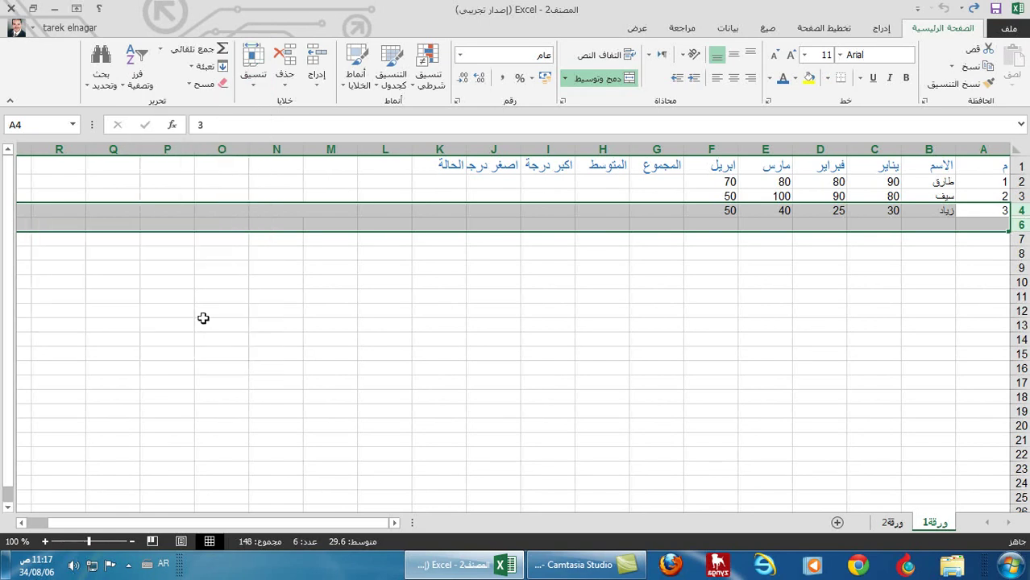
{"action": "left_click", "coordinate": [707, 386]}
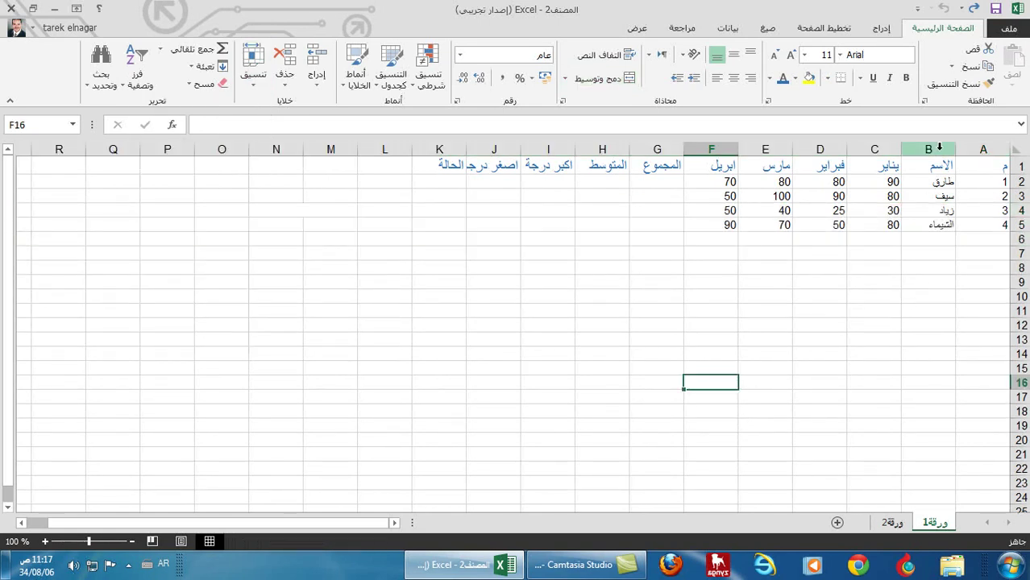
{"action": "left_click", "coordinate": [928, 150]}
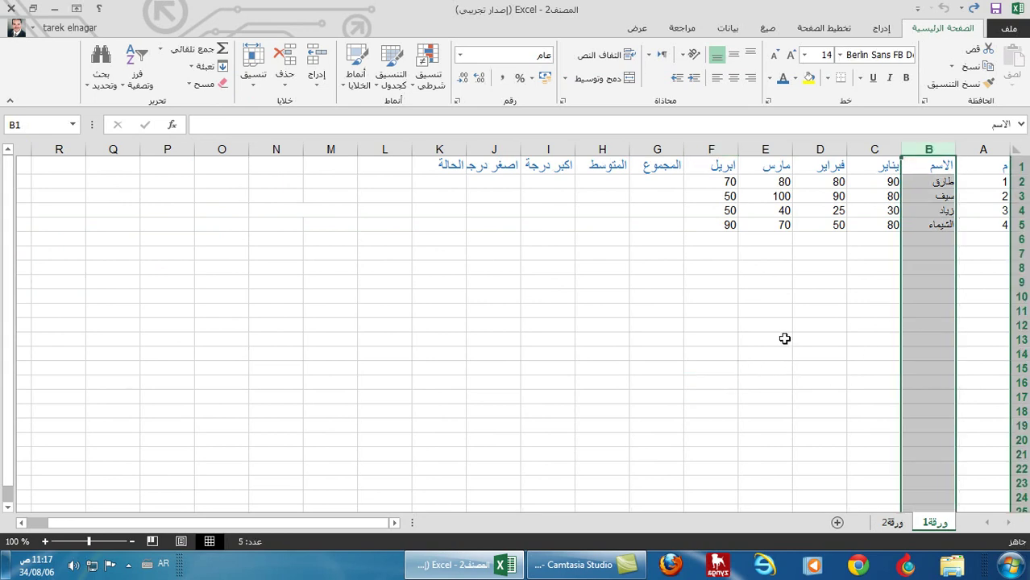
{"action": "left_click", "coordinate": [766, 150], "text": "ctrl"}
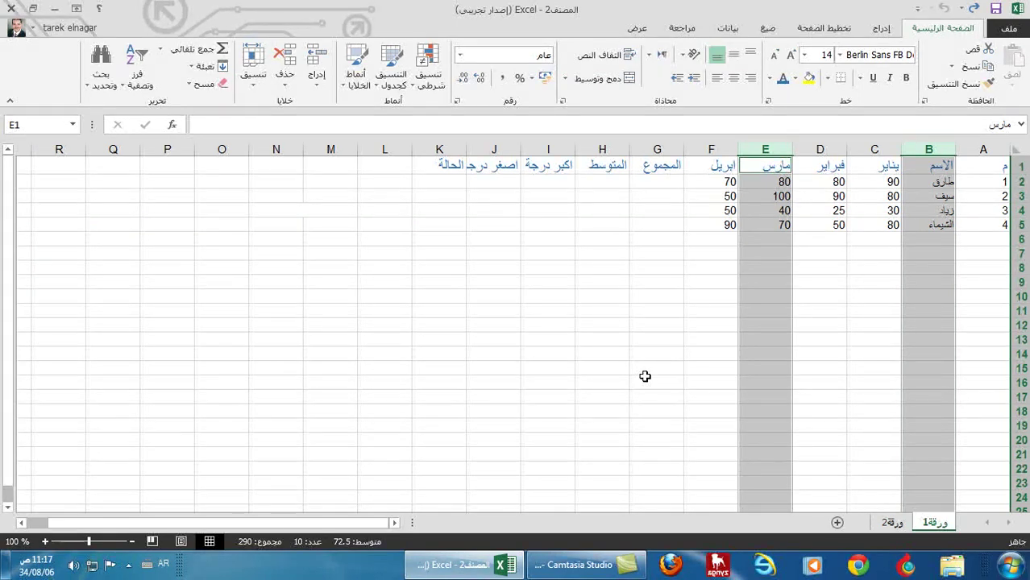
{"action": "left_click", "coordinate": [685, 340]}
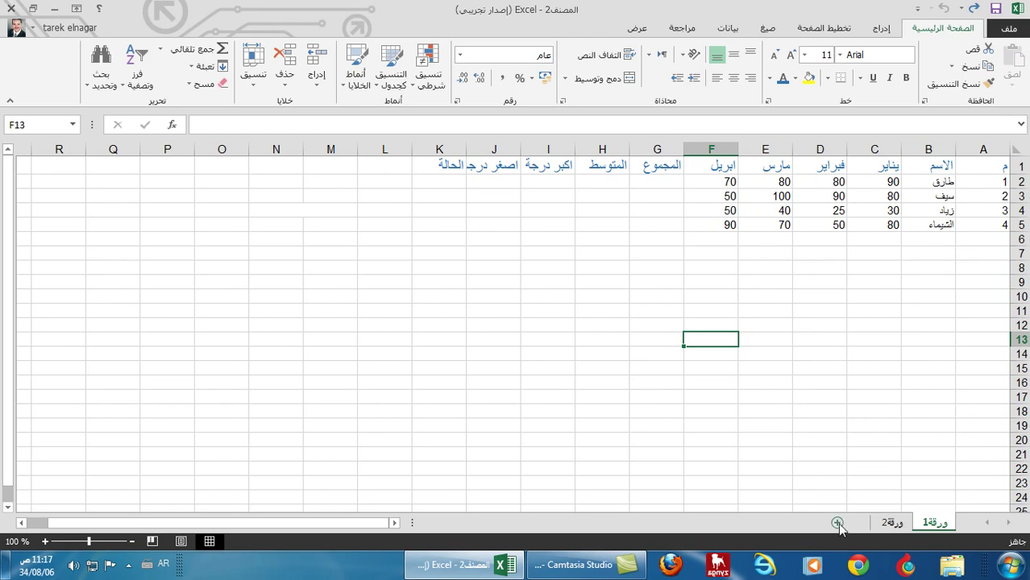
- Add sheets ورقة3 and ورقة4 with the + button, then delete ورقة4
{"action": "left_click", "coordinate": [838, 525]}
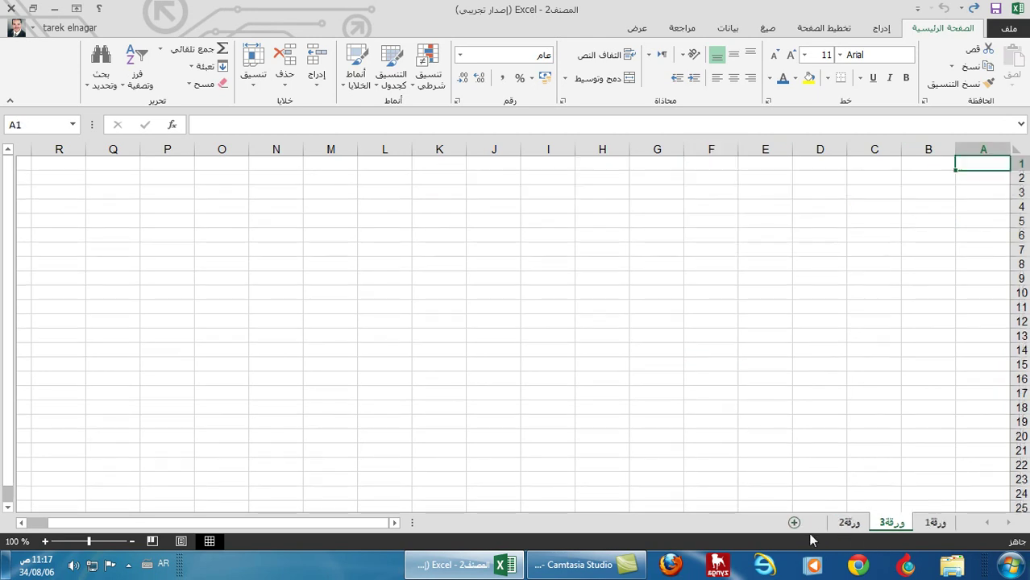
{"action": "left_click", "coordinate": [794, 523]}
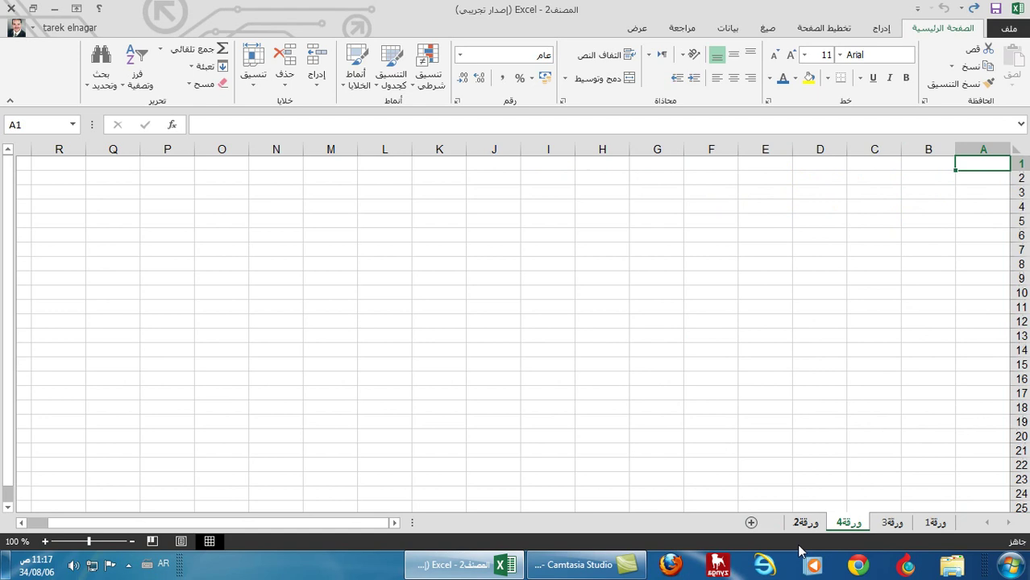
{"action": "right_click", "coordinate": [852, 528]}
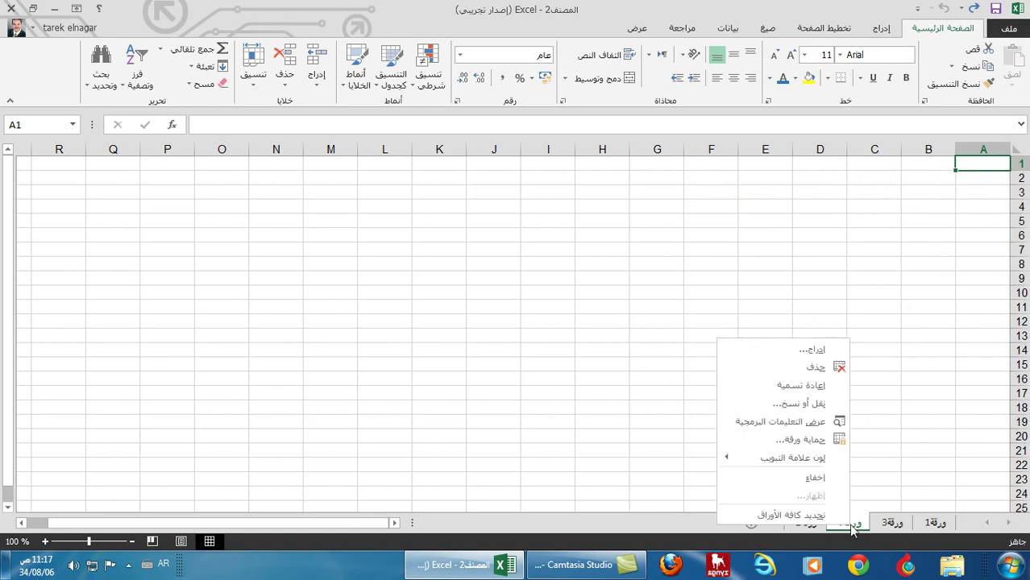
{"action": "left_click", "coordinate": [830, 367]}
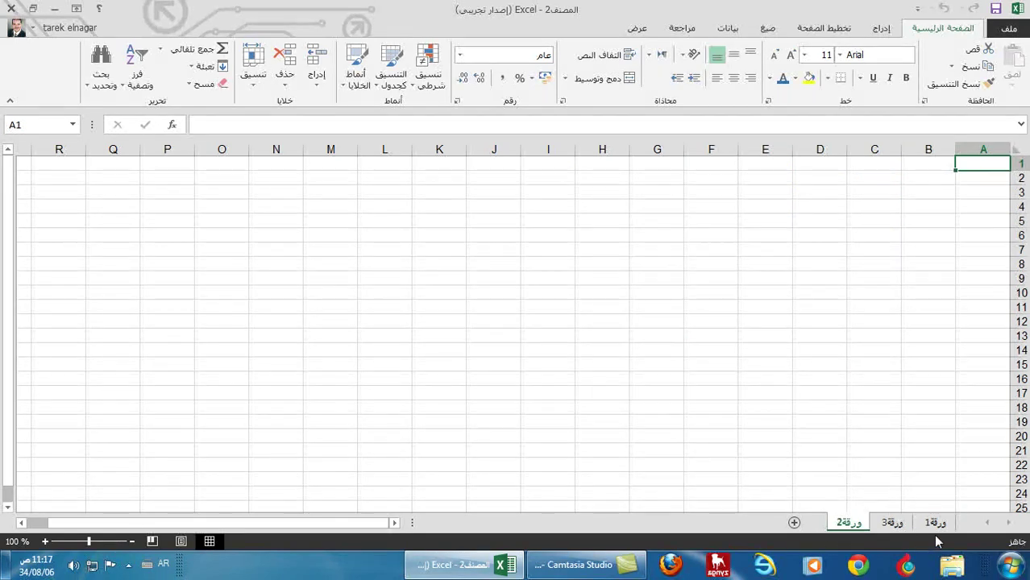
- Insert blank worksheet ورقة5 via the Insert dialog and ورقة6 via Home > Insert Sheet
{"action": "left_click", "coordinate": [894, 526]}
{"action": "right_click", "coordinate": [894, 526]}
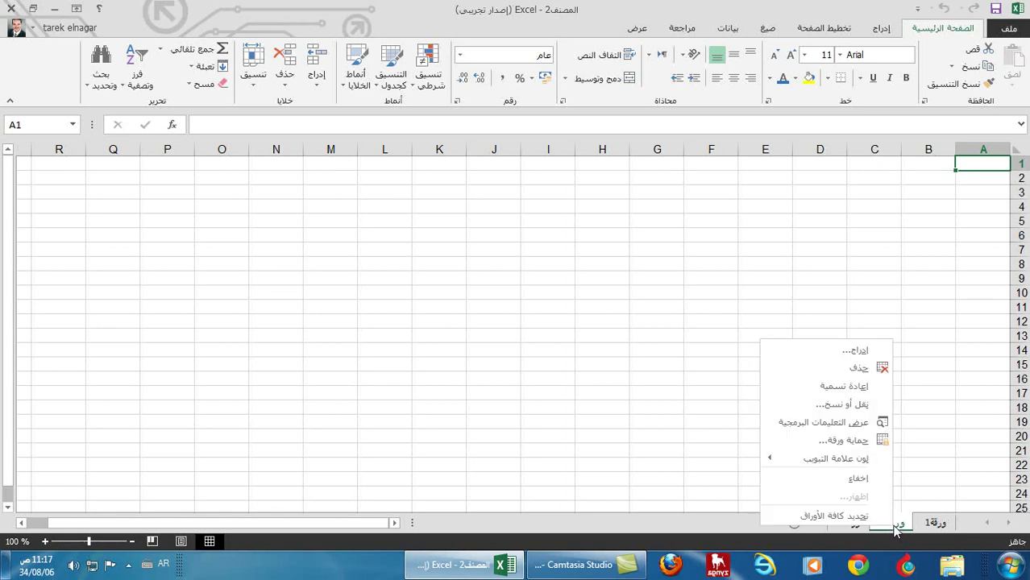
{"action": "left_click", "coordinate": [855, 352]}
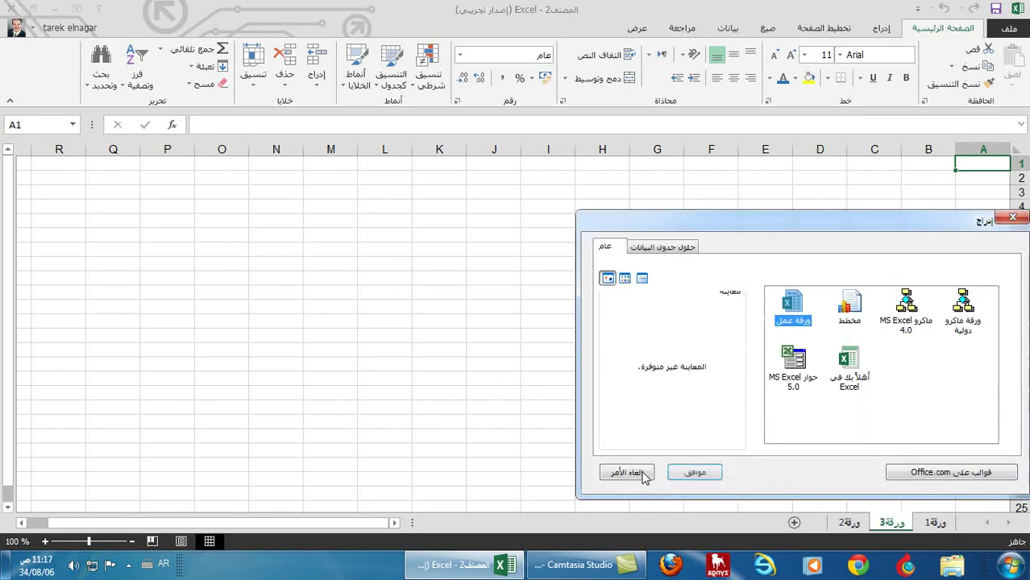
{"action": "left_click", "coordinate": [703, 473]}
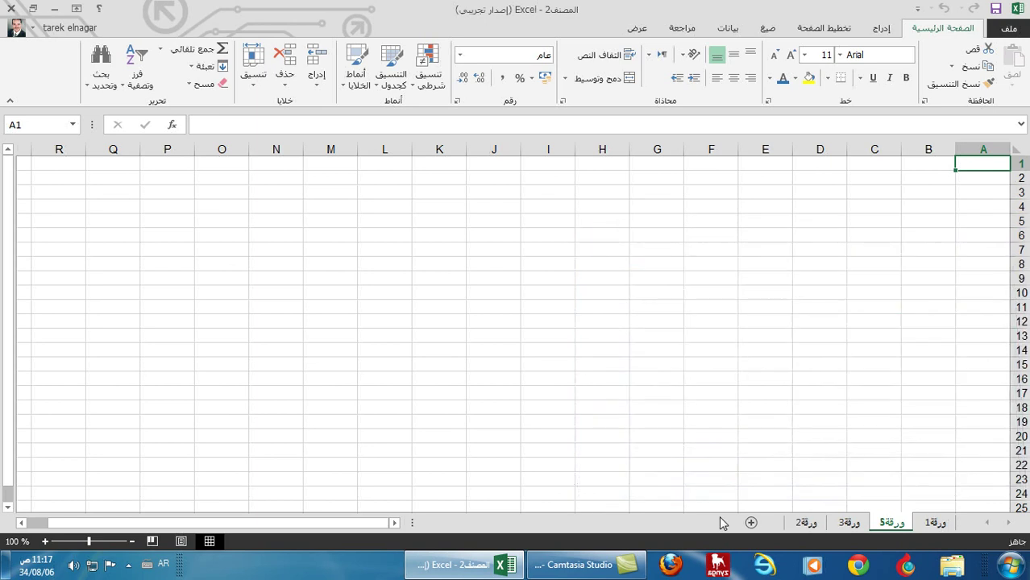
{"action": "left_click", "coordinate": [314, 85]}
{"action": "left_click", "coordinate": [292, 161]}
- Rename the grades sheet ورقة1 to قناة
{"action": "left_click", "coordinate": [933, 528]}
{"action": "right_click", "coordinate": [935, 528]}
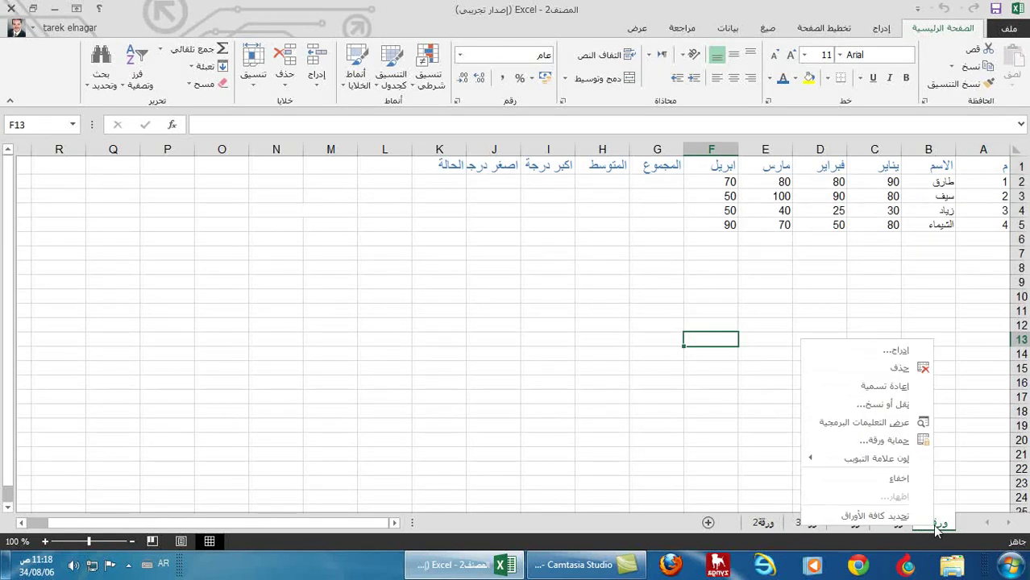
{"action": "left_click", "coordinate": [891, 390]}
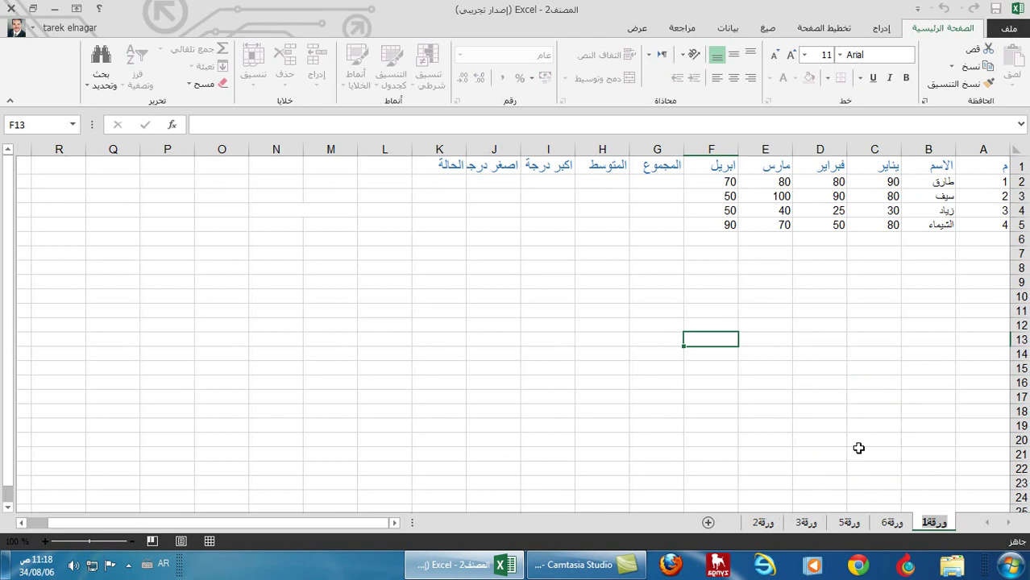
{"action": "type", "text": "قناة"}
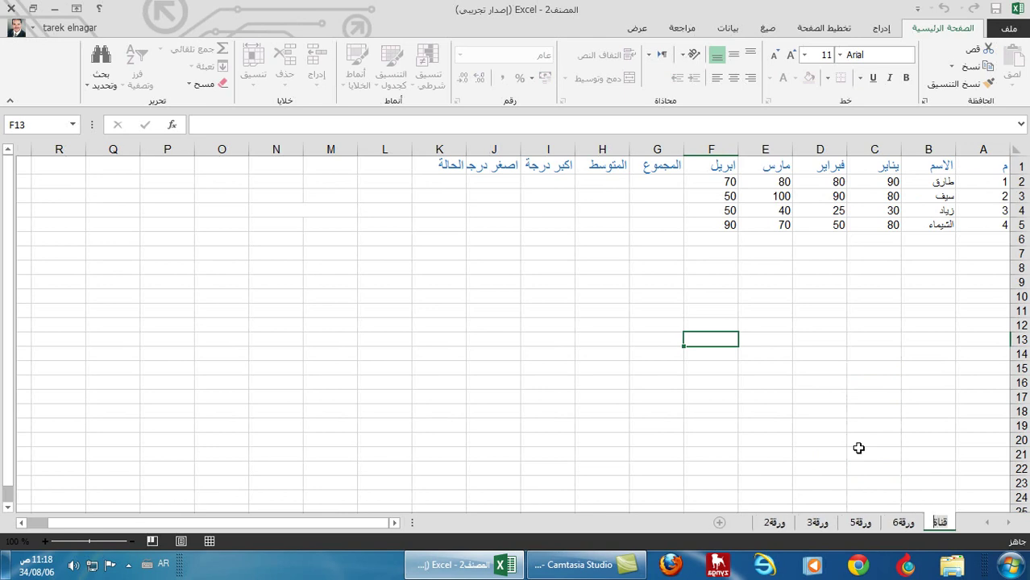
{"action": "left_click", "coordinate": [858, 449]}
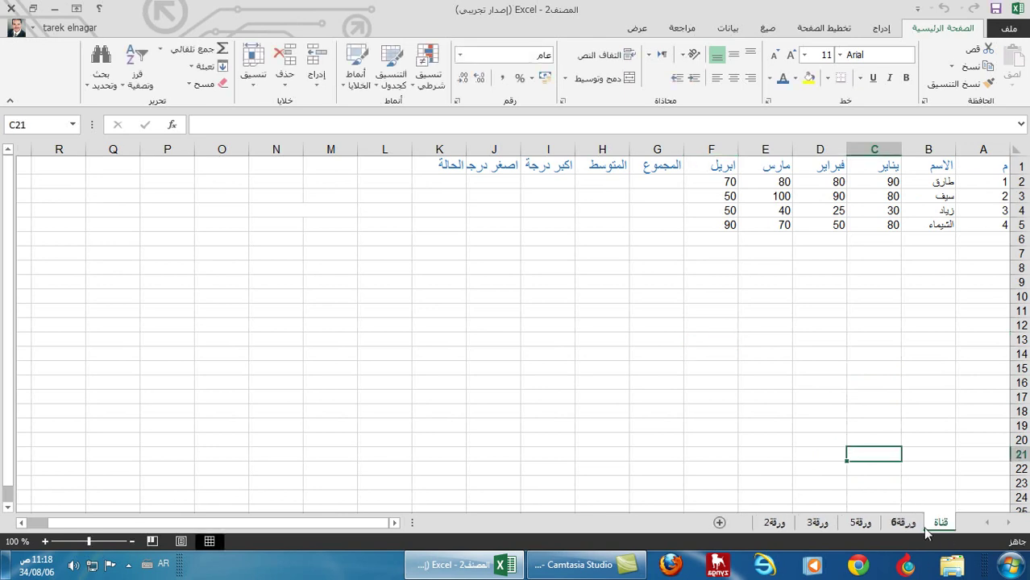
- Start renaming sheet ورقة6 through Home > Format > Rename Sheet
{"action": "left_click", "coordinate": [903, 524]}
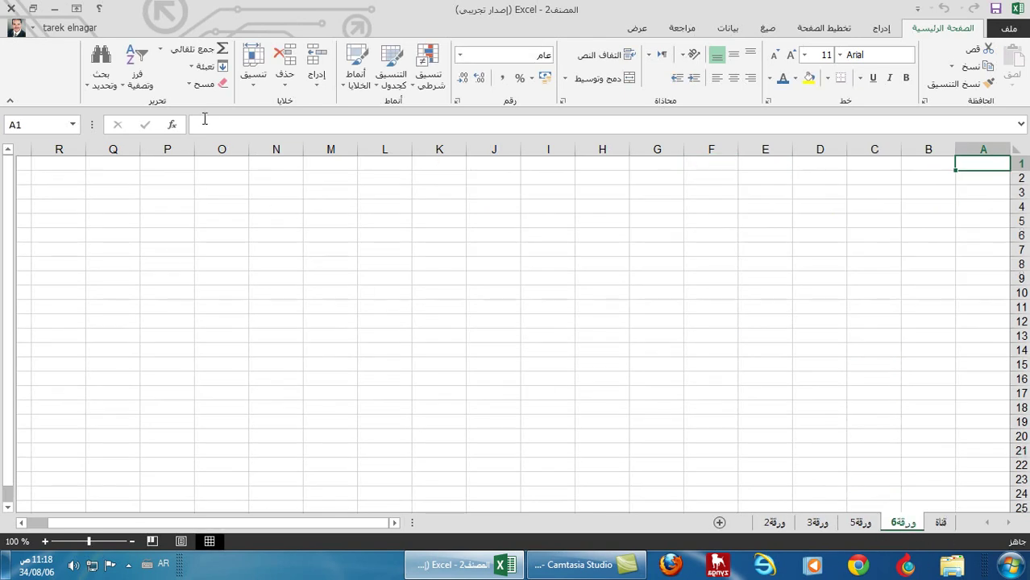
{"action": "left_click", "coordinate": [253, 91]}
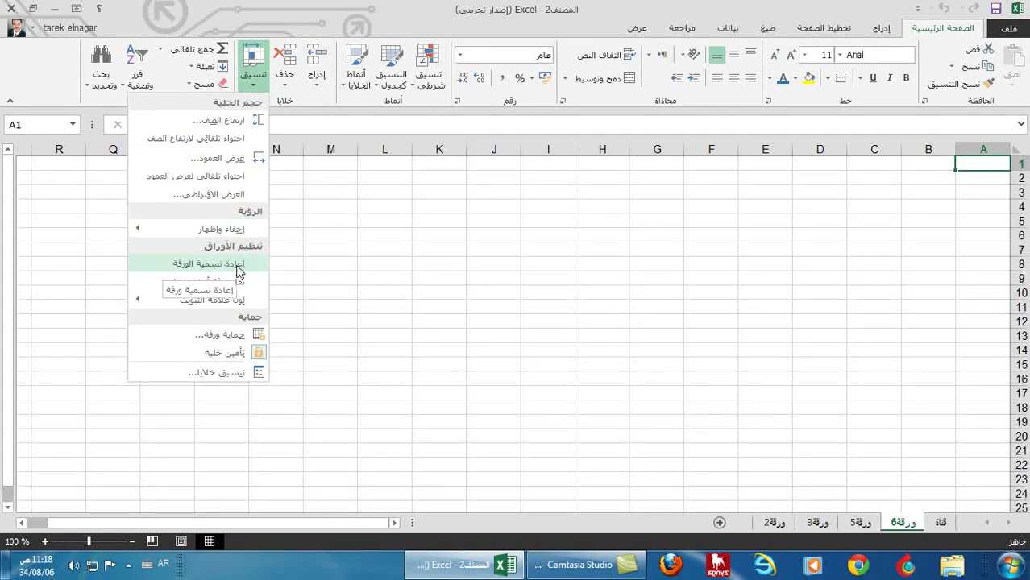
{"action": "left_click", "coordinate": [237, 264]}
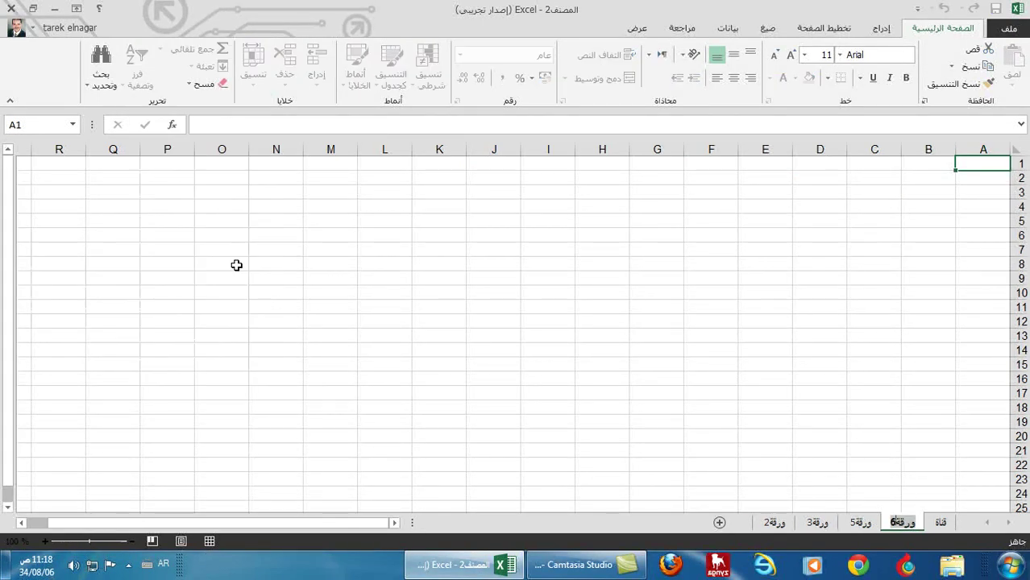
- Name the sheet قناة 2
{"action": "type", "text": "قناة 2"}
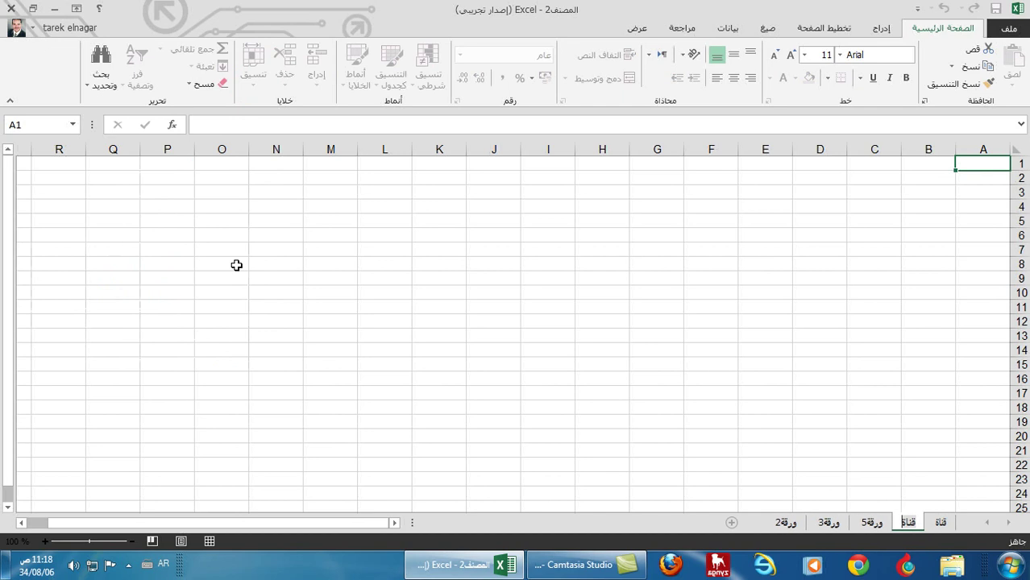
{"action": "key", "text": "Return"}
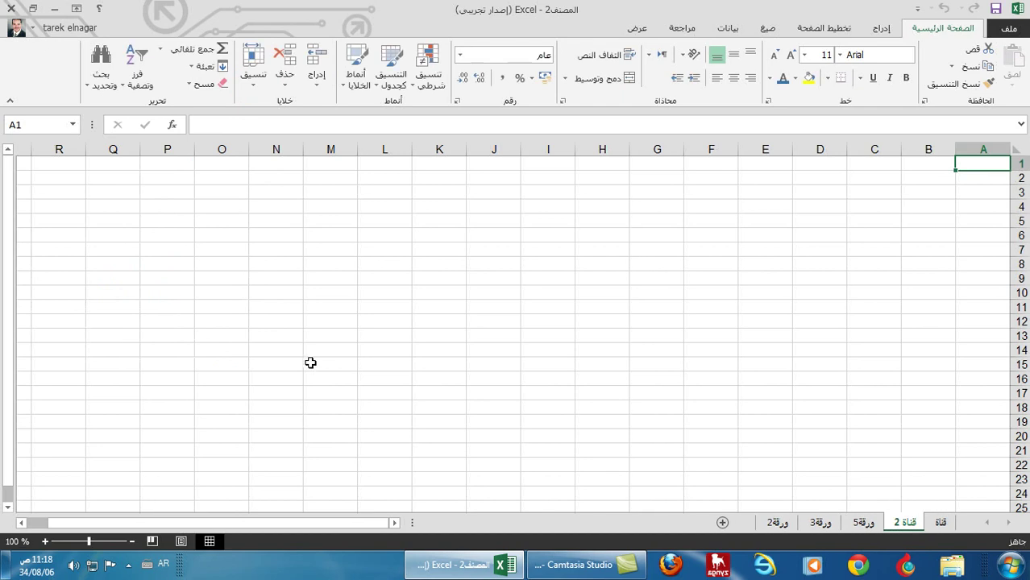
{"action": "left_click", "coordinate": [656, 423]}
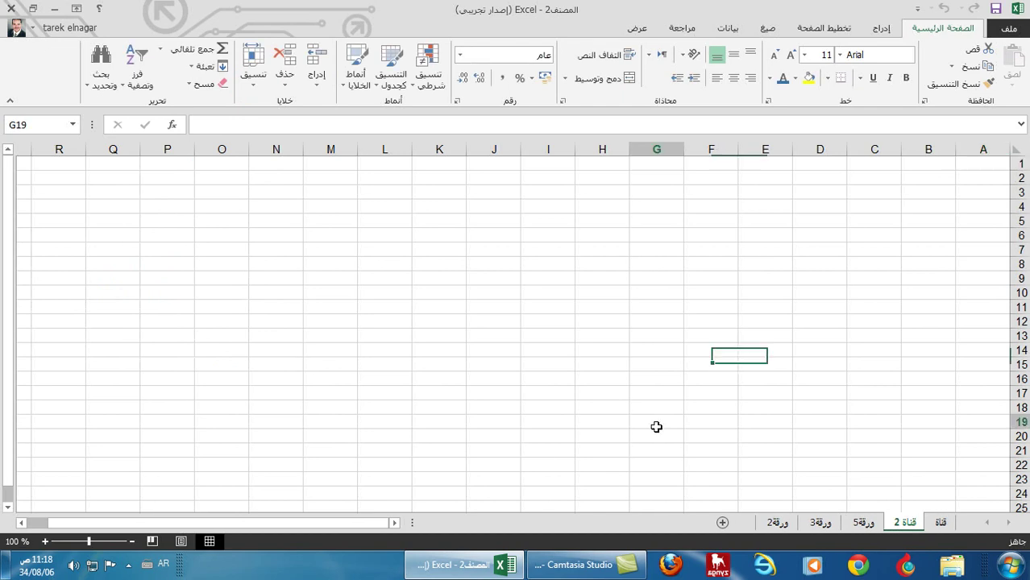
- Hide sheet قناة 2 from its tab menu, then unhide it again
{"action": "right_click", "coordinate": [908, 522]}
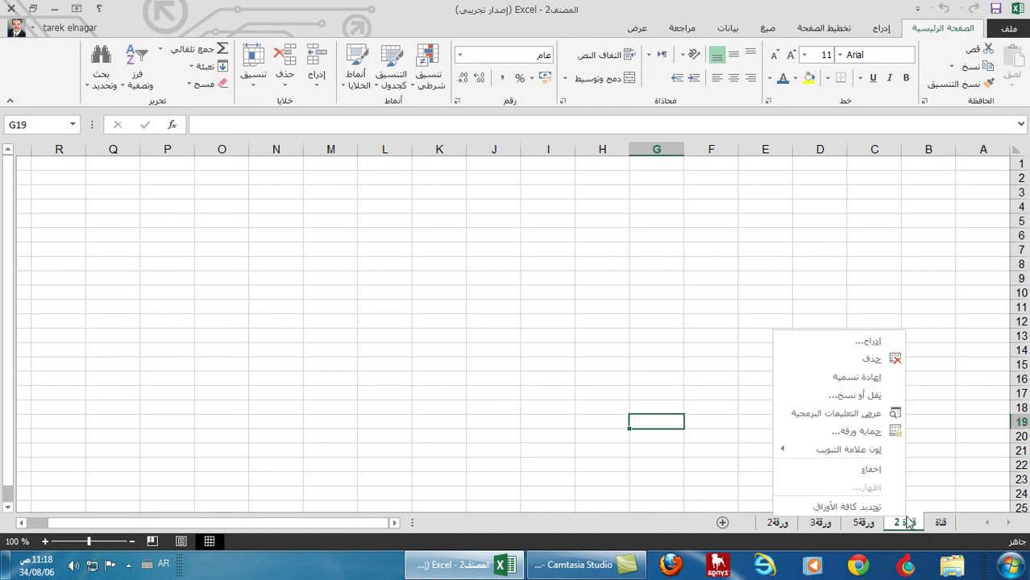
{"action": "left_click", "coordinate": [870, 469]}
{"action": "right_click", "coordinate": [903, 522]}
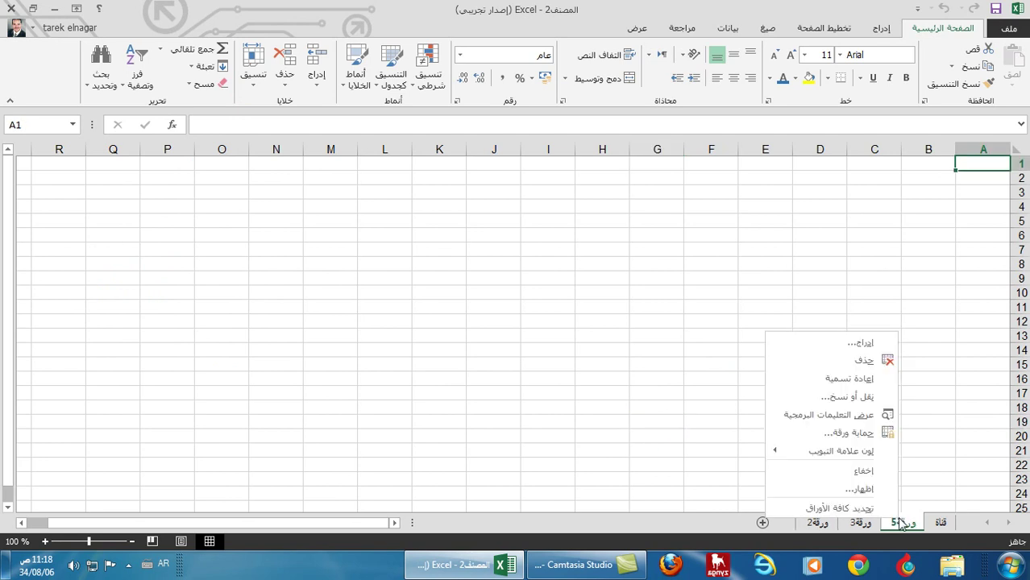
{"action": "left_click", "coordinate": [878, 490]}
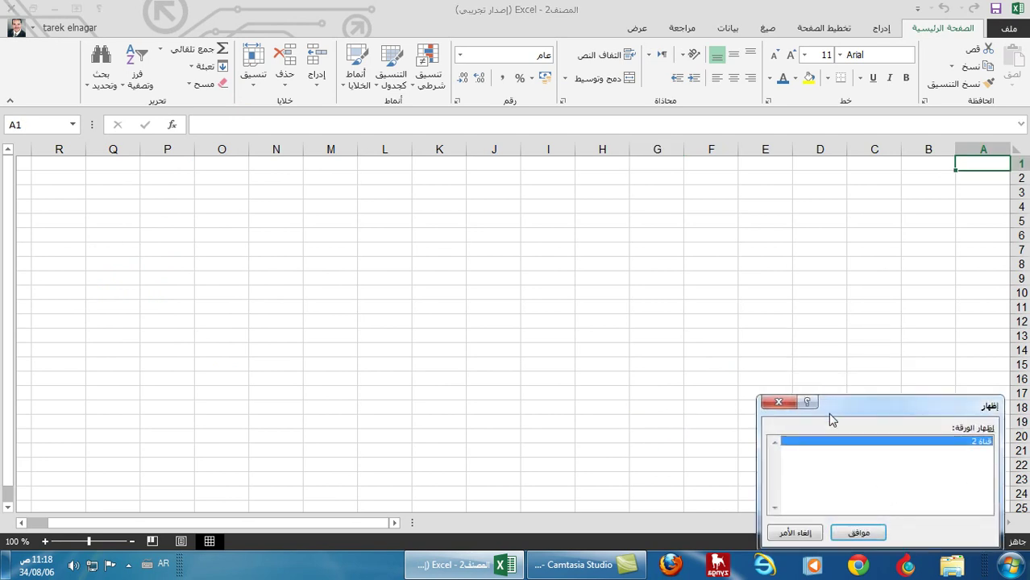
{"action": "left_click", "coordinate": [859, 533]}
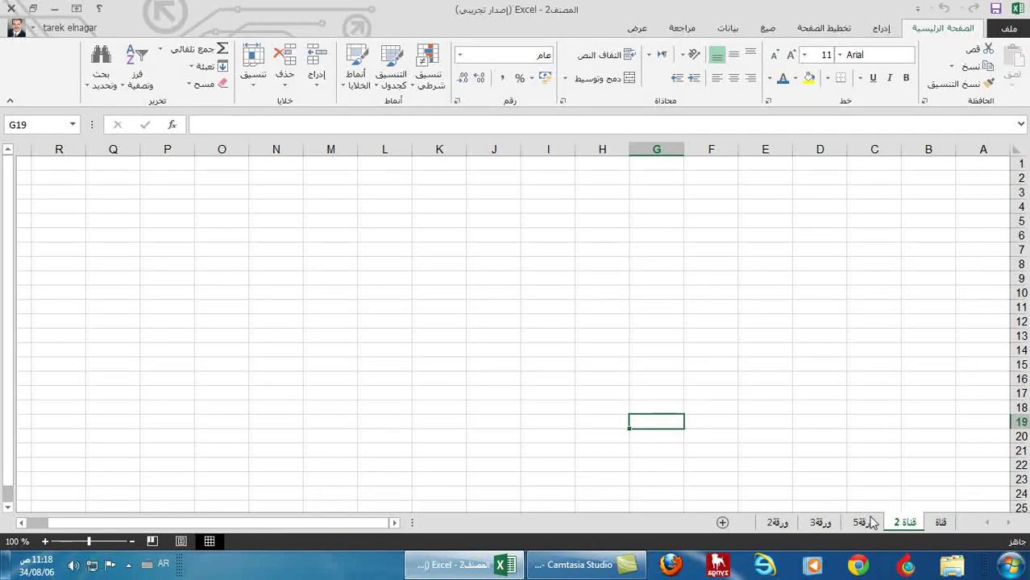
- Hide قناة 2 via Format > Hide & Unhide > Hide Sheet, then restore it with Unhide Sheet
{"action": "left_click", "coordinate": [256, 87]}
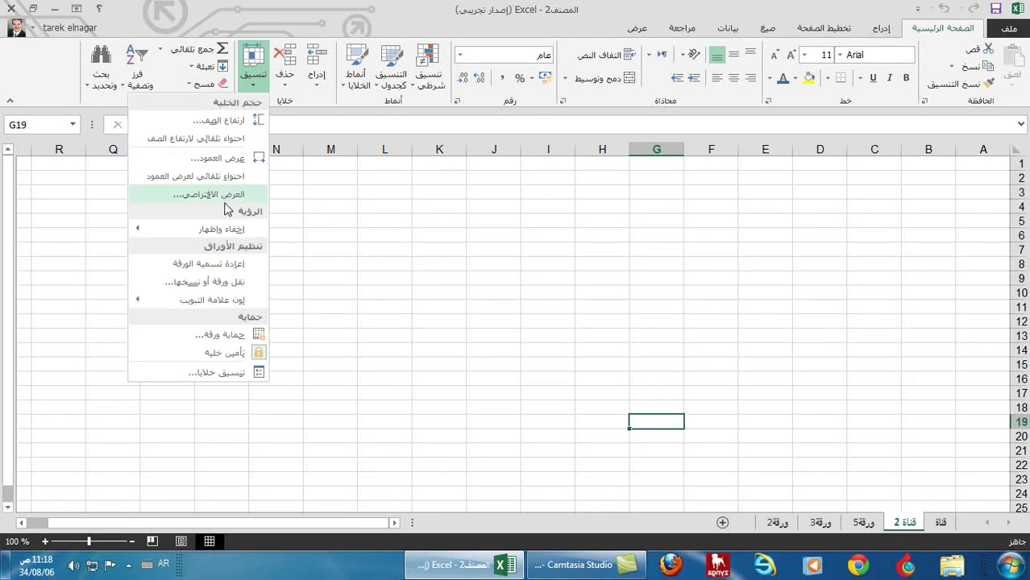
{"action": "mouse_move", "coordinate": [211, 229]}
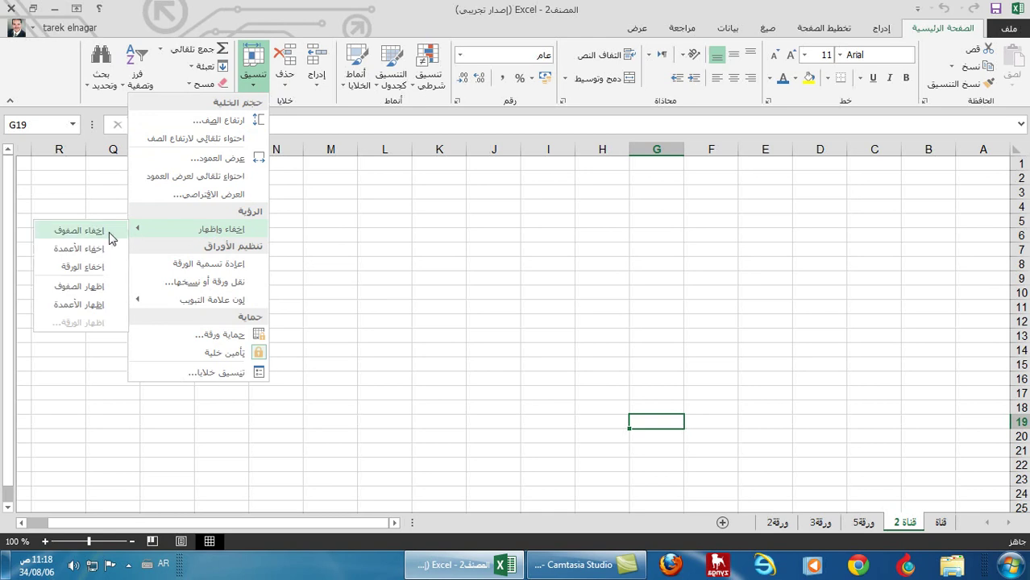
{"action": "left_click", "coordinate": [79, 266]}
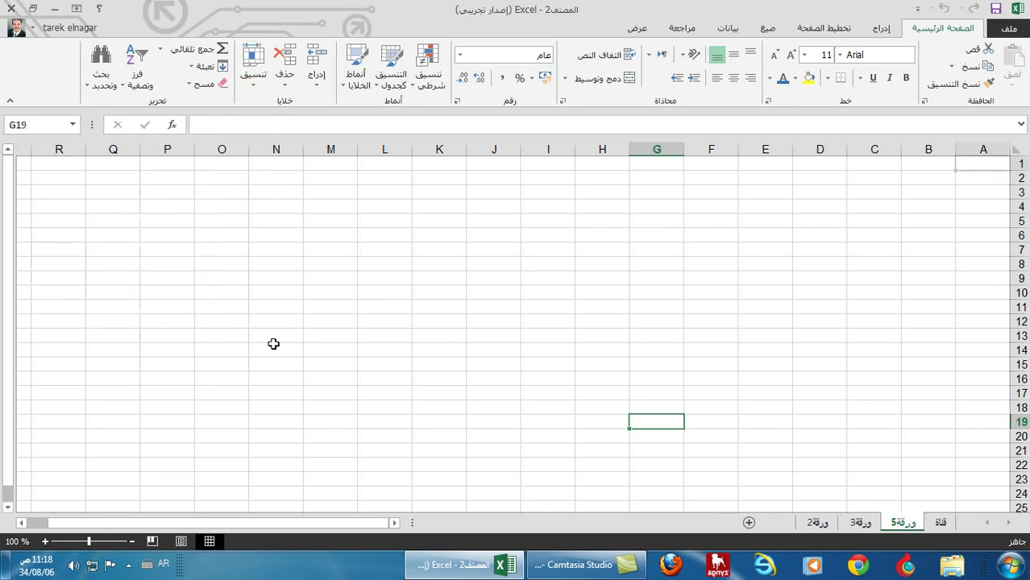
{"action": "left_click", "coordinate": [257, 87]}
{"action": "mouse_move", "coordinate": [211, 229]}
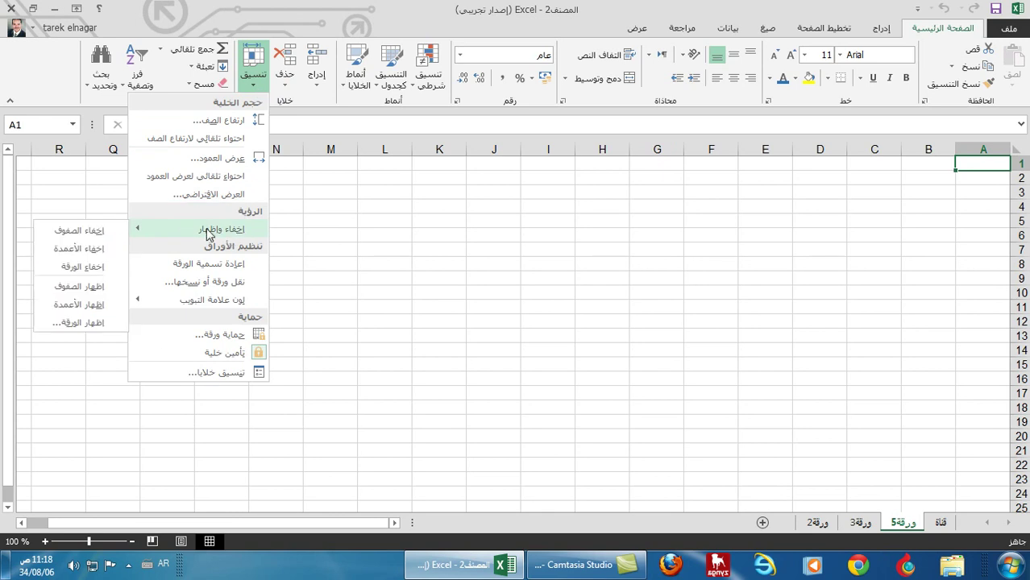
{"action": "left_click", "coordinate": [78, 323]}
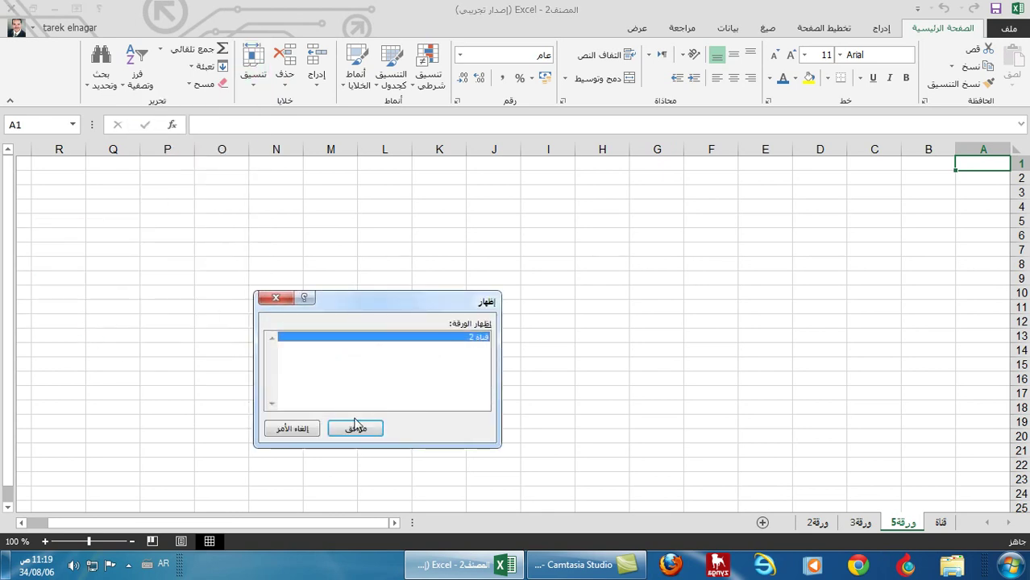
{"action": "left_click", "coordinate": [357, 430]}
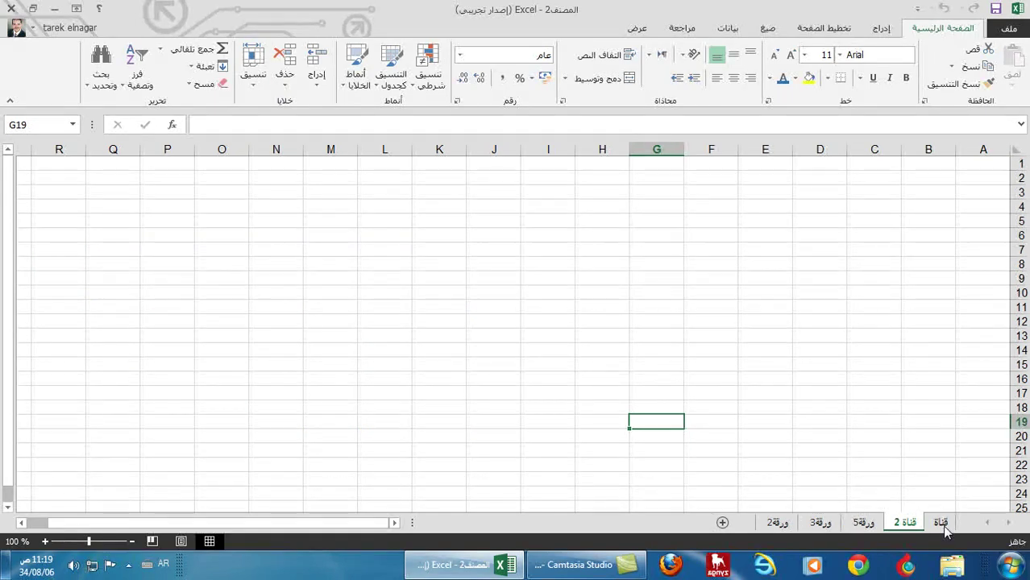
{"action": "left_click", "coordinate": [940, 524]}
{"action": "left_click", "coordinate": [904, 524]}
{"action": "left_click", "coordinate": [863, 523]}
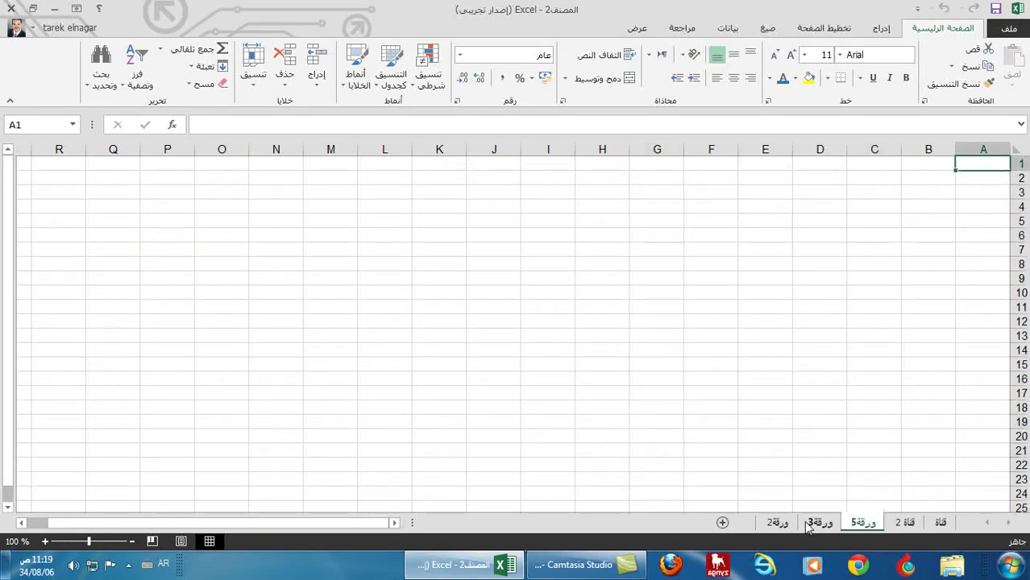
{"action": "left_click", "coordinate": [821, 523]}
{"action": "left_click", "coordinate": [776, 526]}
{"action": "left_click", "coordinate": [937, 524]}
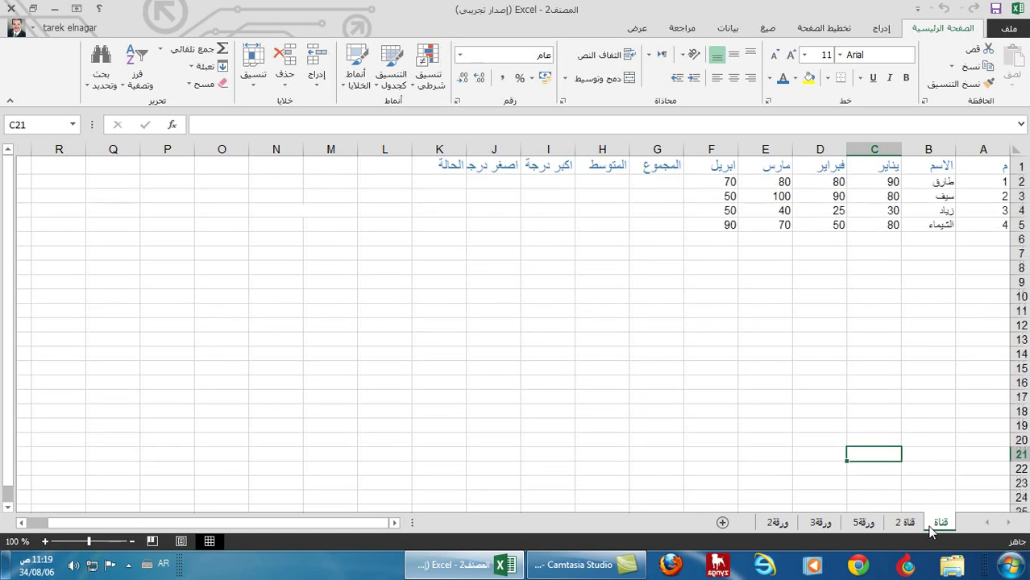
{"action": "left_click_drag", "start_coordinate": [935, 526], "coordinate": [880, 520]}
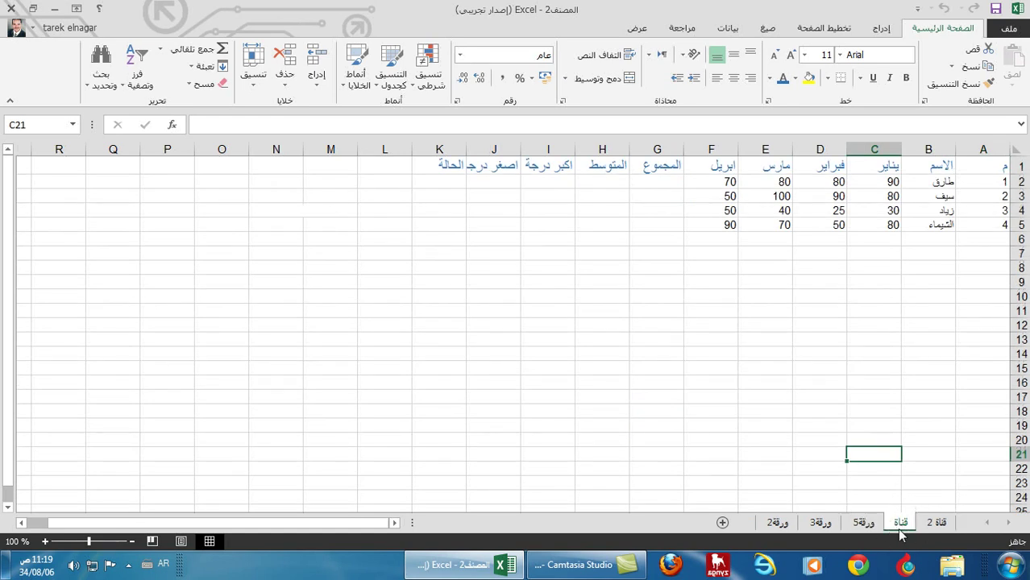
{"action": "right_click", "coordinate": [896, 529]}
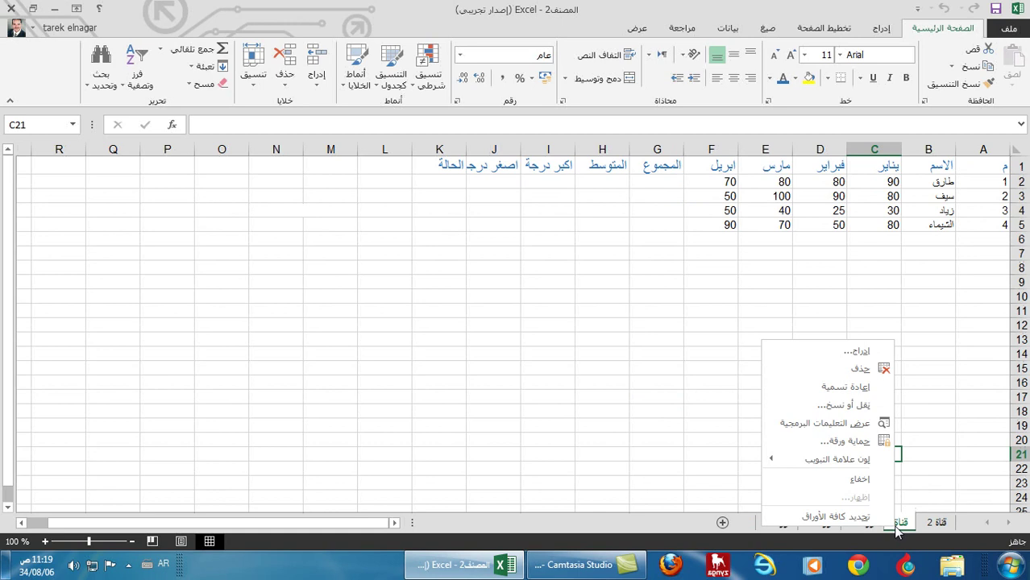
{"action": "left_click", "coordinate": [851, 414]}
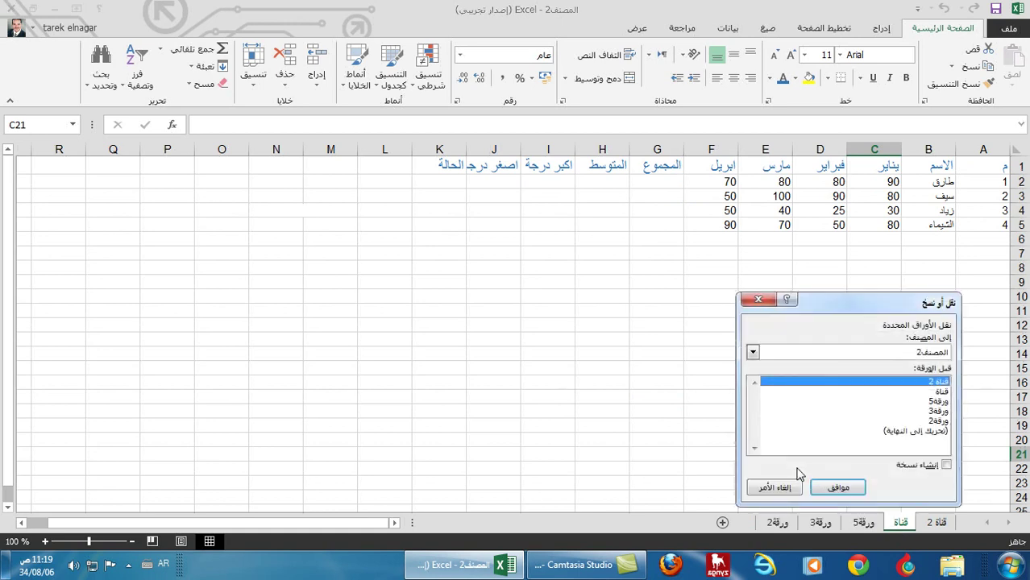
{"action": "left_click", "coordinate": [752, 353]}
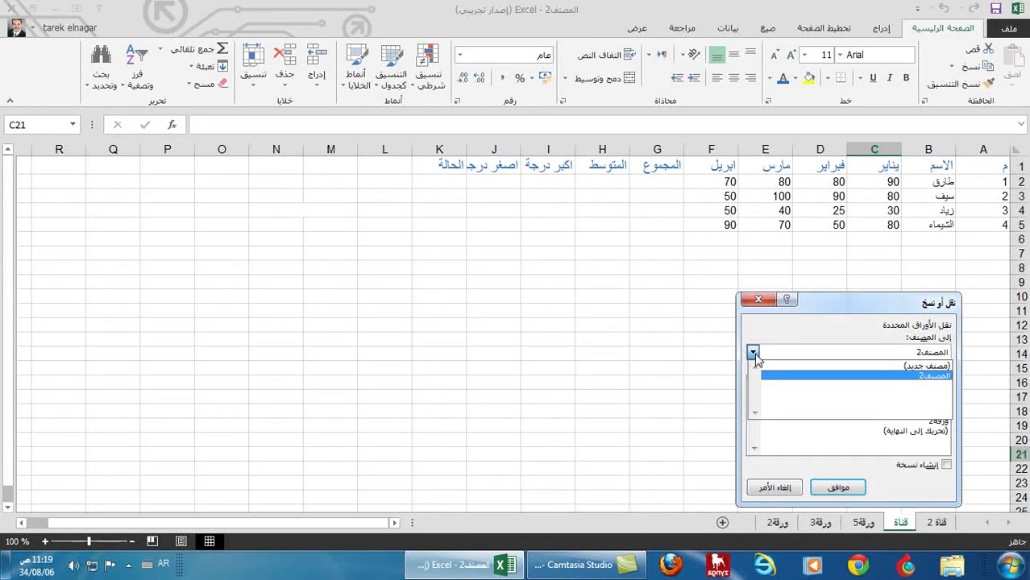
{"action": "left_click", "coordinate": [754, 353]}
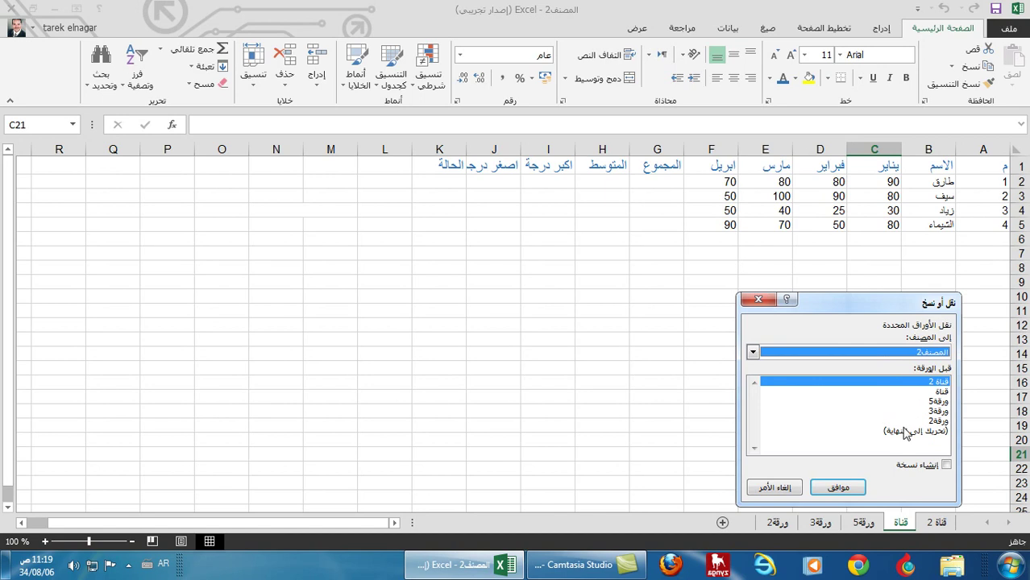
{"action": "left_click", "coordinate": [774, 488]}
{"action": "left_click", "coordinate": [834, 297]}
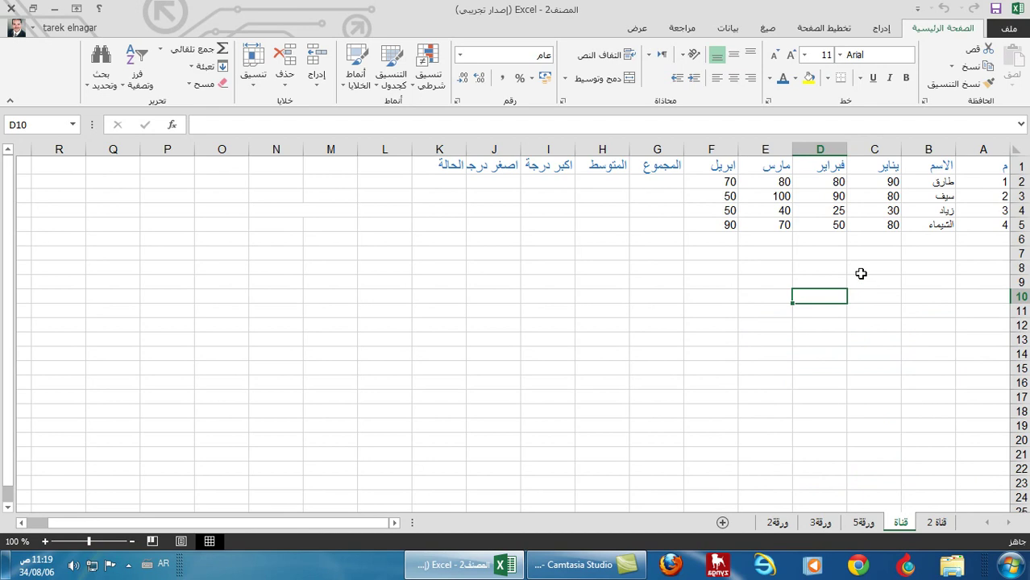
{"action": "left_click", "coordinate": [875, 272]}
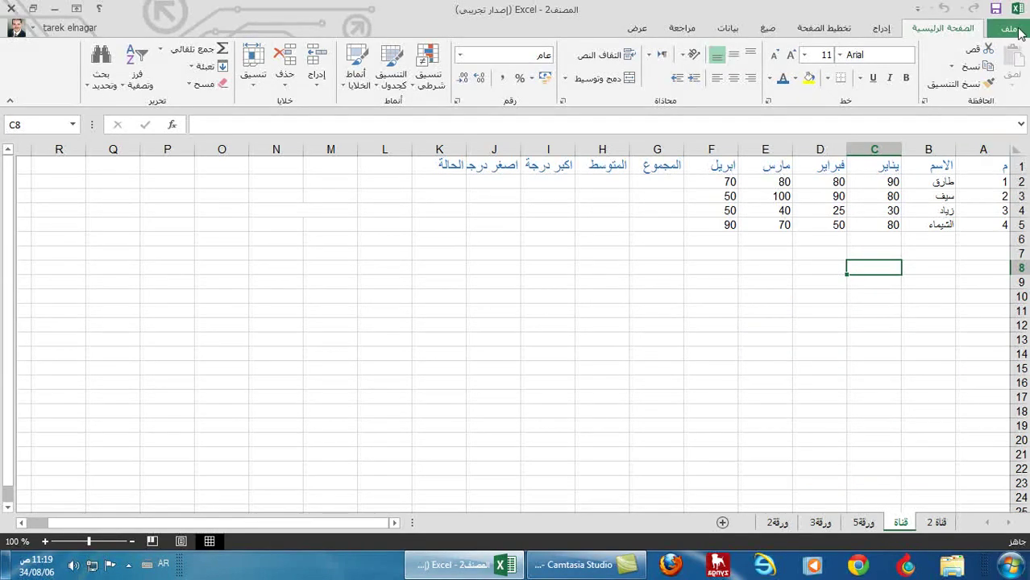
- Save the workbook to the Desktop as Excel Workbook type with file name 1234
{"action": "left_click", "coordinate": [991, 27]}
{"action": "left_click", "coordinate": [944, 178]}
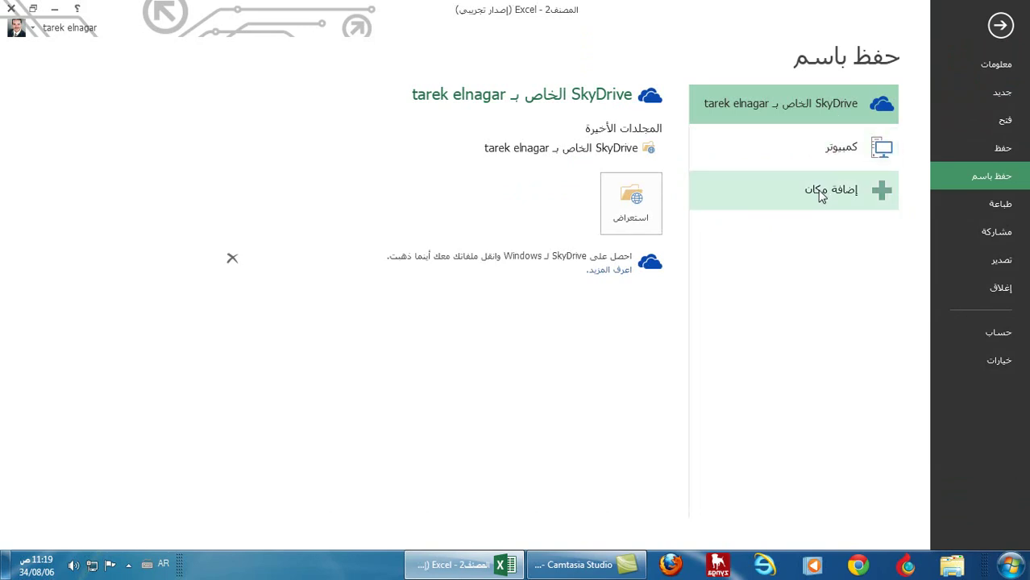
{"action": "left_click", "coordinate": [841, 153]}
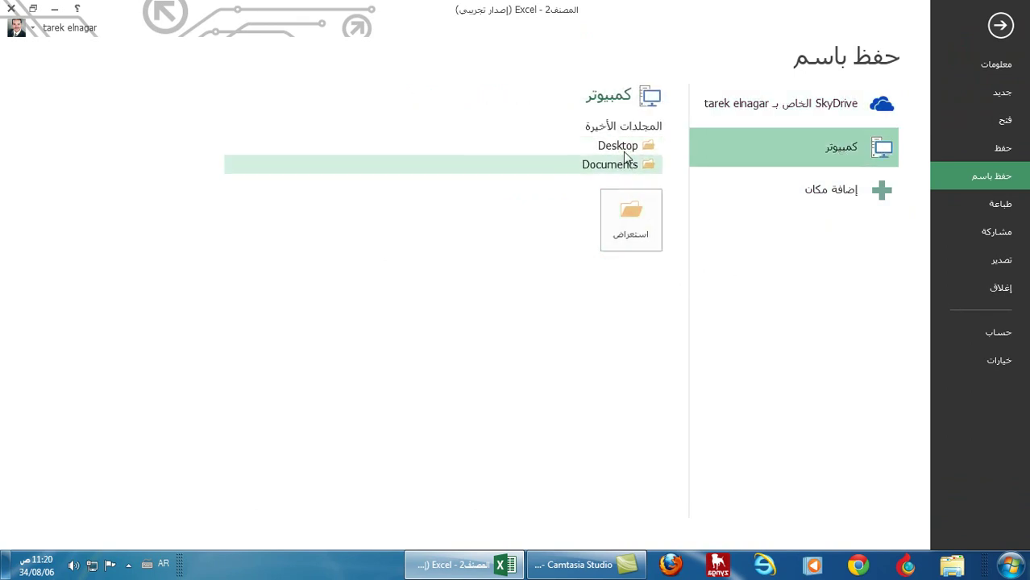
{"action": "left_click", "coordinate": [622, 146]}
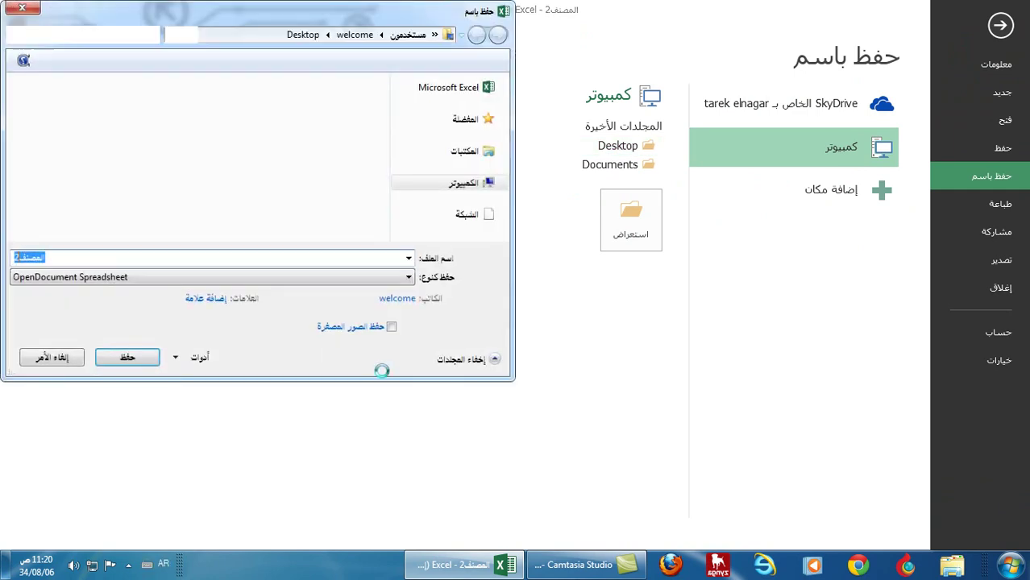
{"action": "type", "text": "1"}
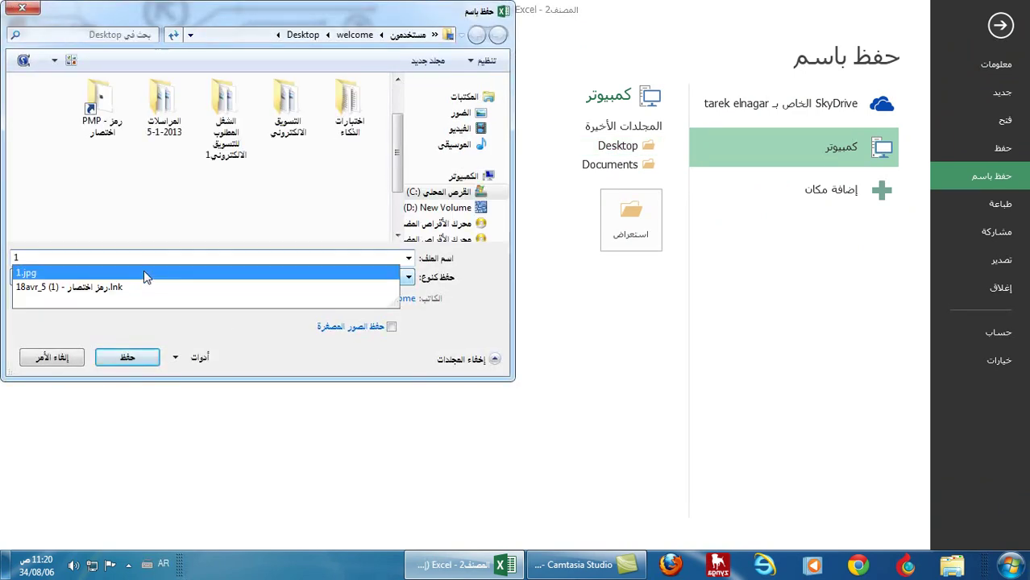
{"action": "type", "text": "234"}
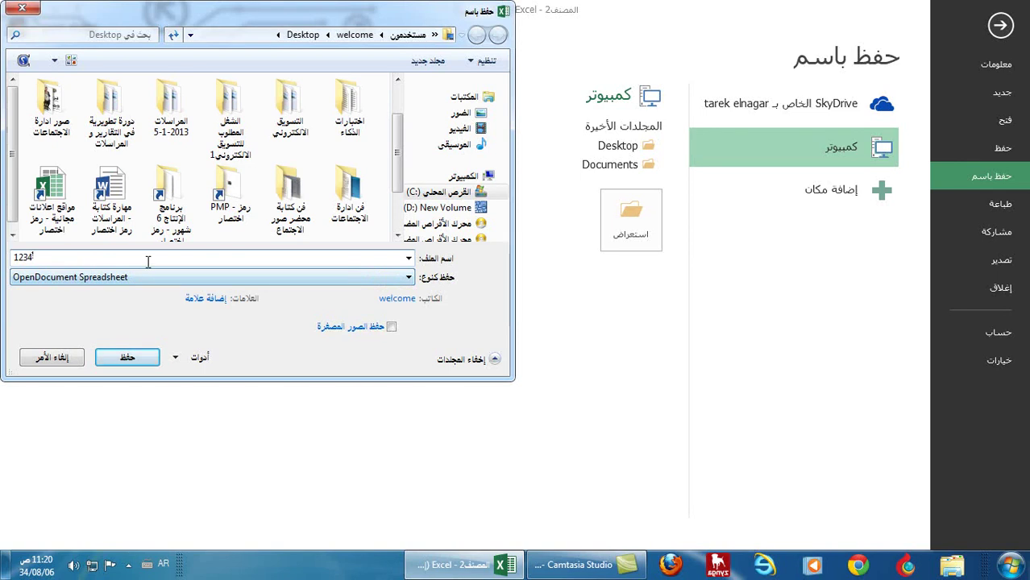
{"action": "left_click", "coordinate": [409, 287]}
{"action": "left_click", "coordinate": [403, 277]}
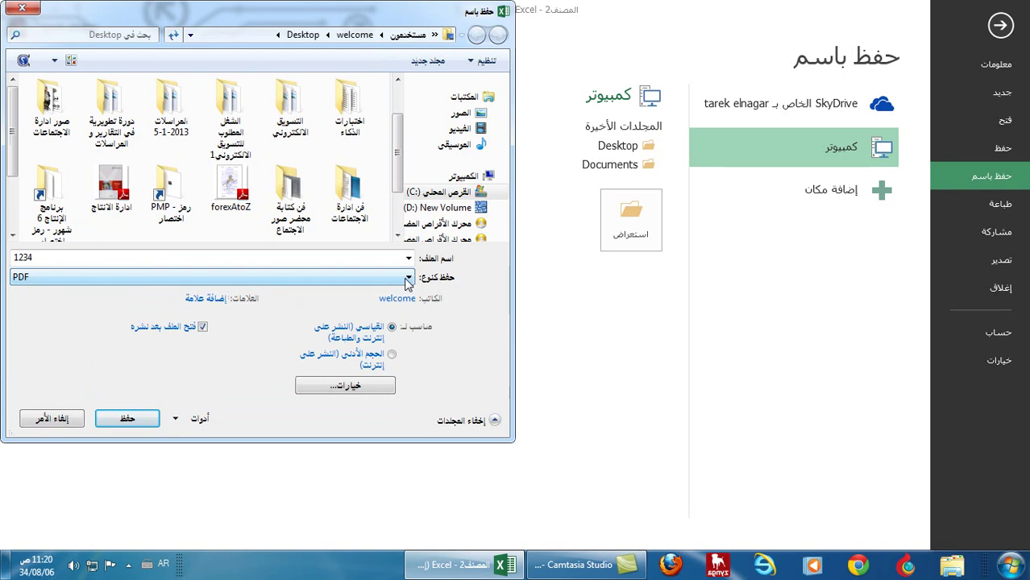
{"action": "left_click", "coordinate": [407, 278]}
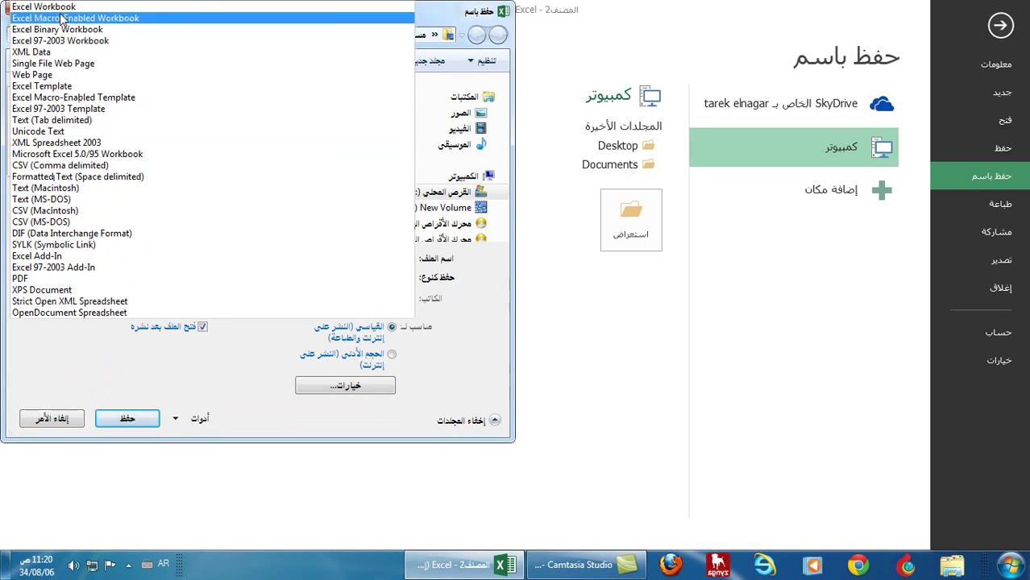
{"action": "left_click", "coordinate": [65, 8]}
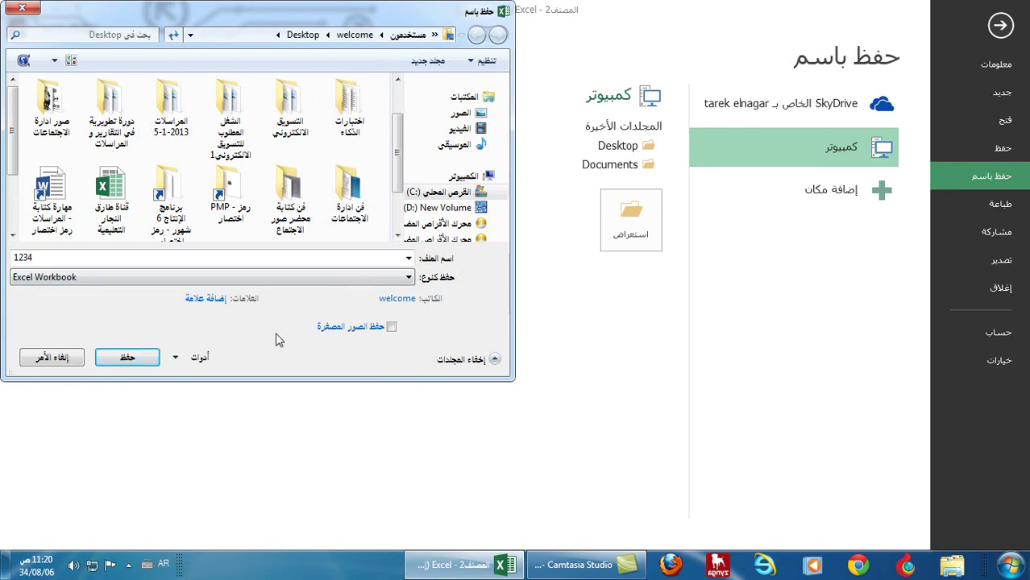
{"action": "left_click", "coordinate": [144, 363]}
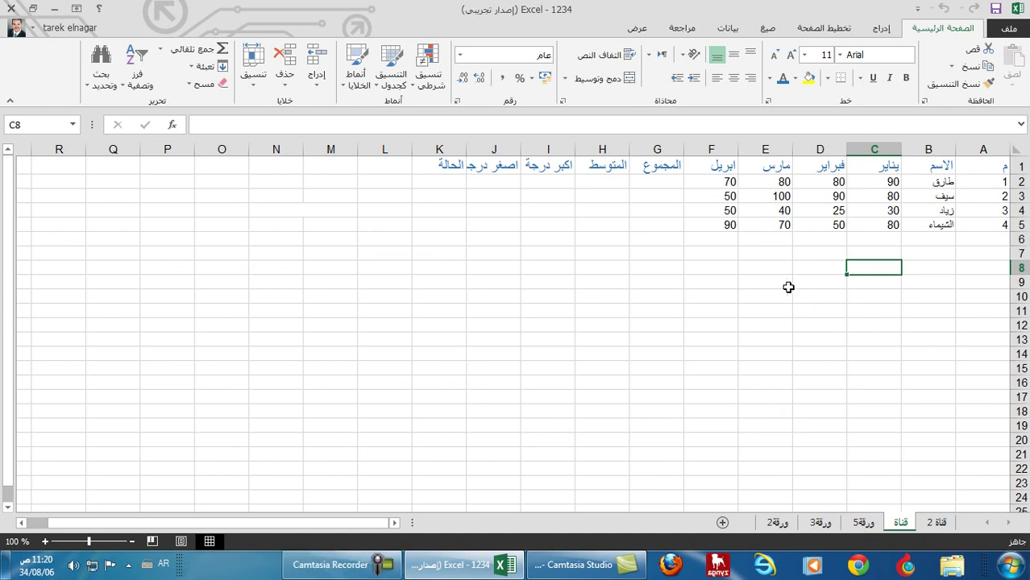
- Enter =5+3 in M14, plain text 5+3 in M15 and =6*3 in M16
{"action": "left_click", "coordinate": [663, 184]}
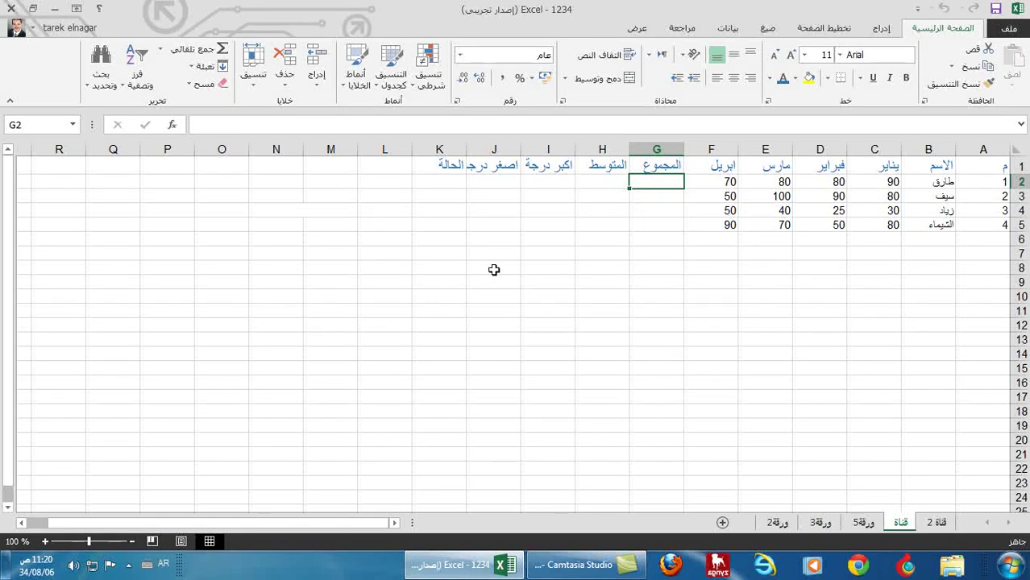
{"action": "left_click", "coordinate": [318, 355]}
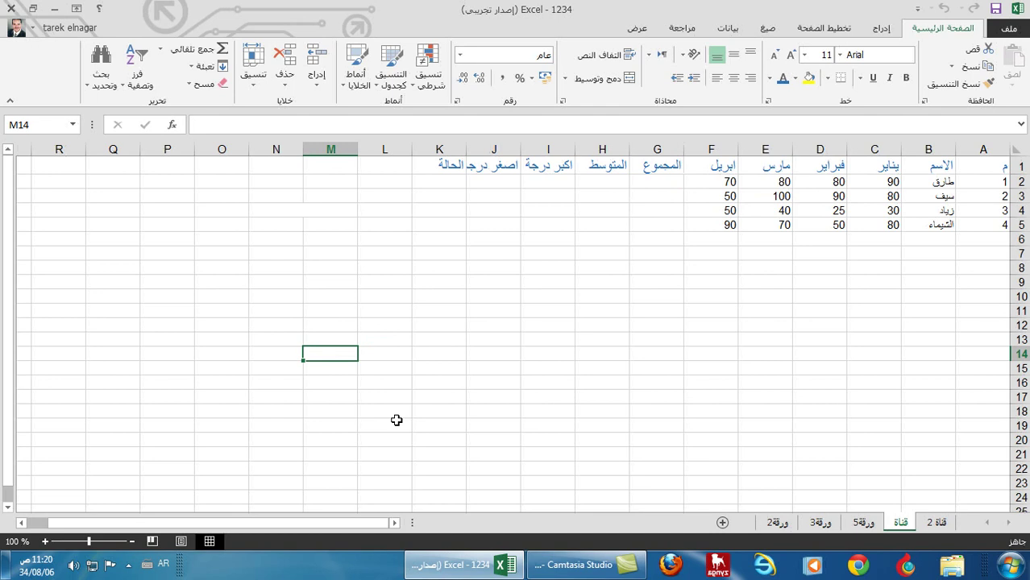
{"action": "type", "text": "=5"}
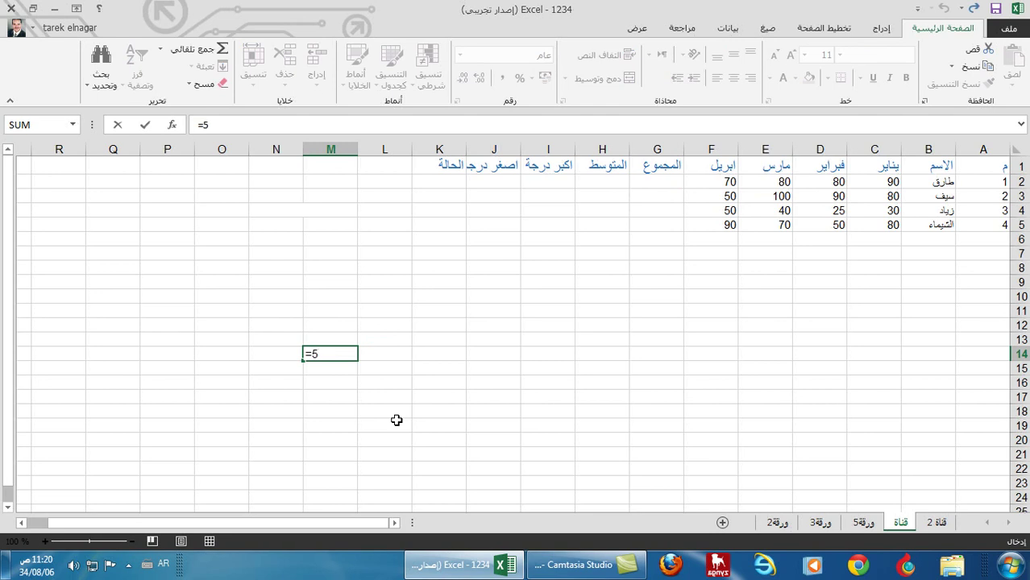
{"action": "type", "text": "+3"}
{"action": "key", "text": "Return"}
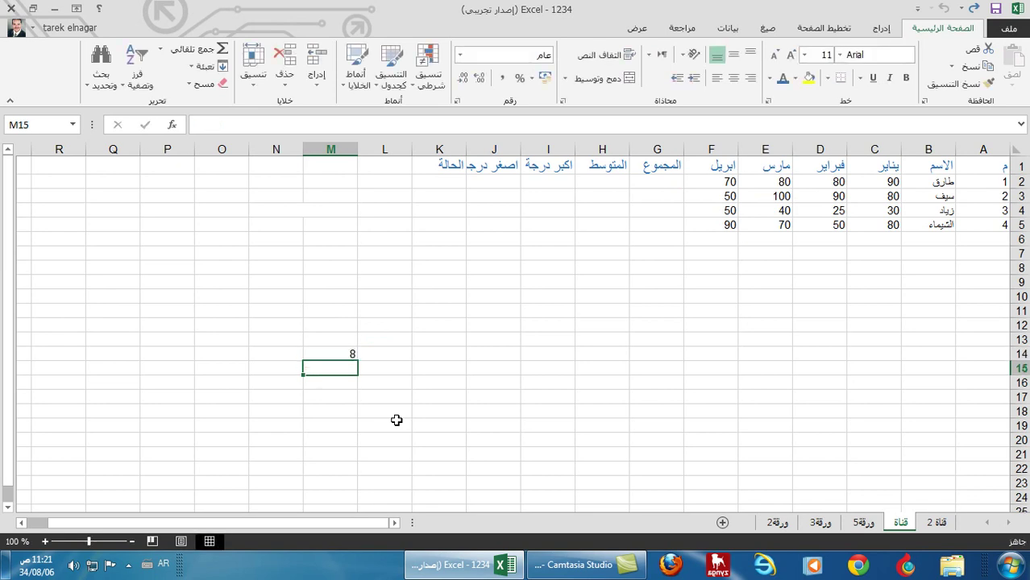
{"action": "type", "text": "5"}
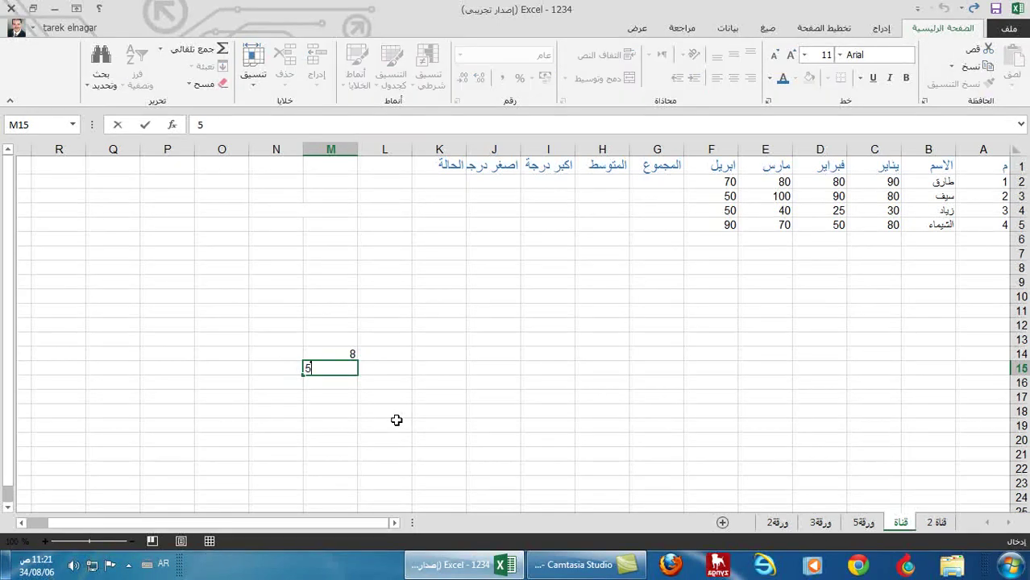
{"action": "type", "text": "+3"}
{"action": "key", "text": "Return"}
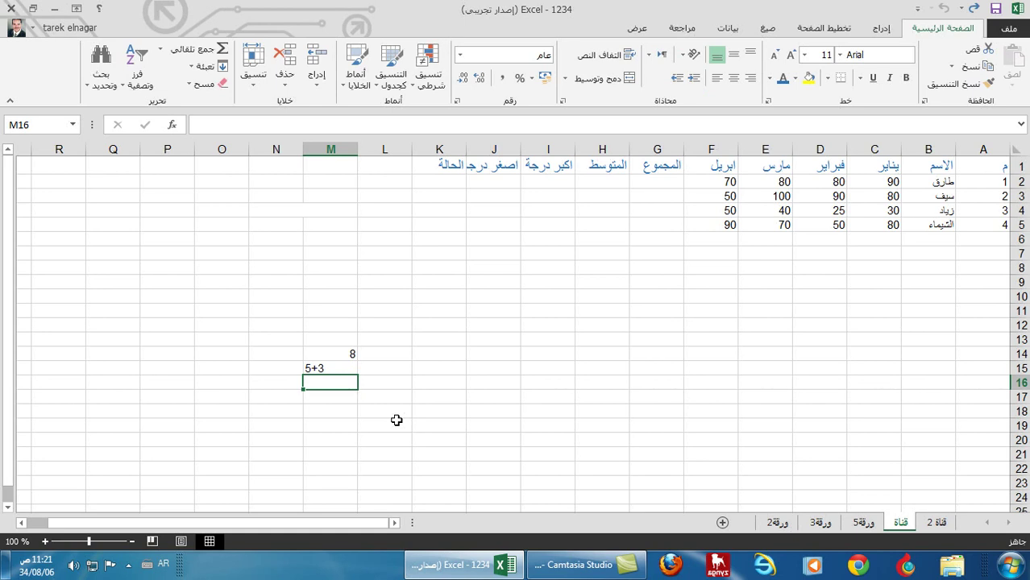
{"action": "type", "text": "="}
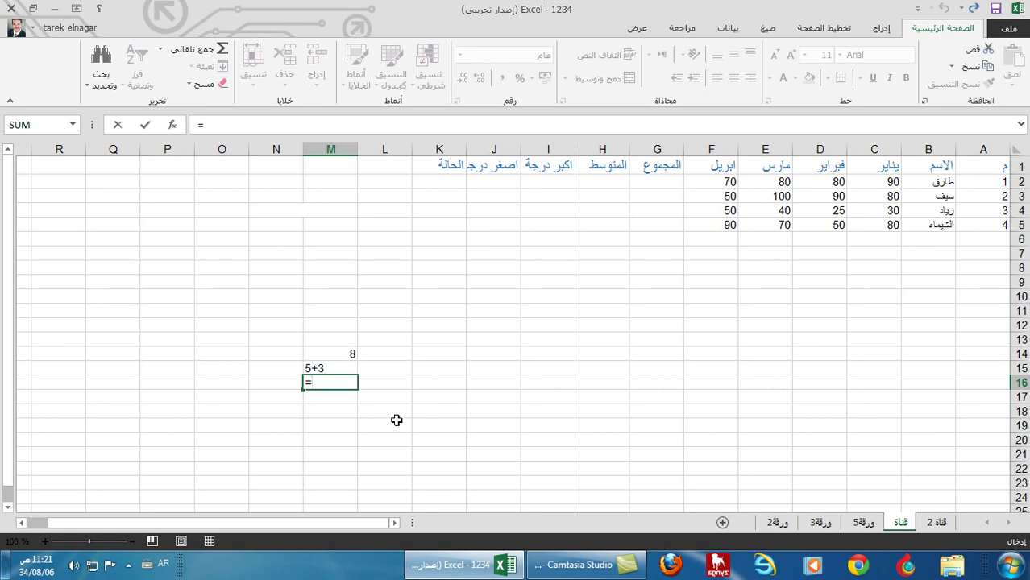
{"action": "type", "text": "6*3"}
{"action": "key", "text": "Return"}
- Enter =5+3*2 in P10, giving 11, and return to it to check the formula
{"action": "left_click", "coordinate": [408, 391]}
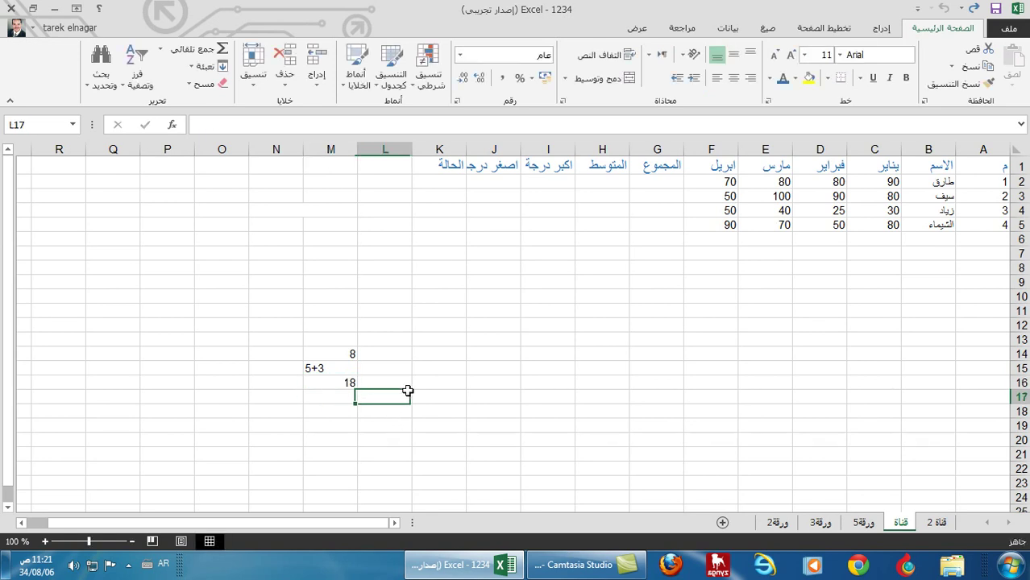
{"action": "left_click", "coordinate": [169, 300]}
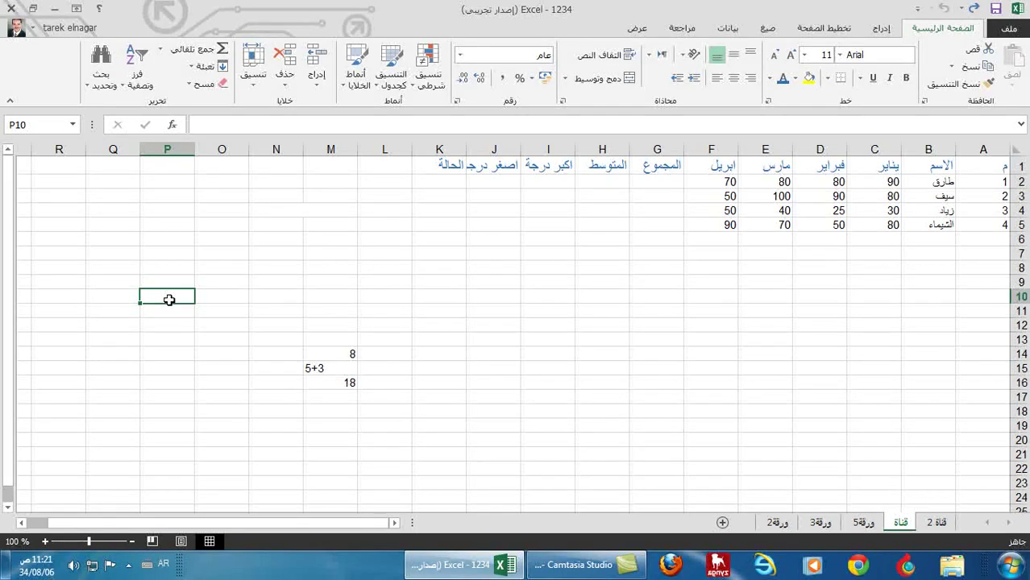
{"action": "type", "text": "="}
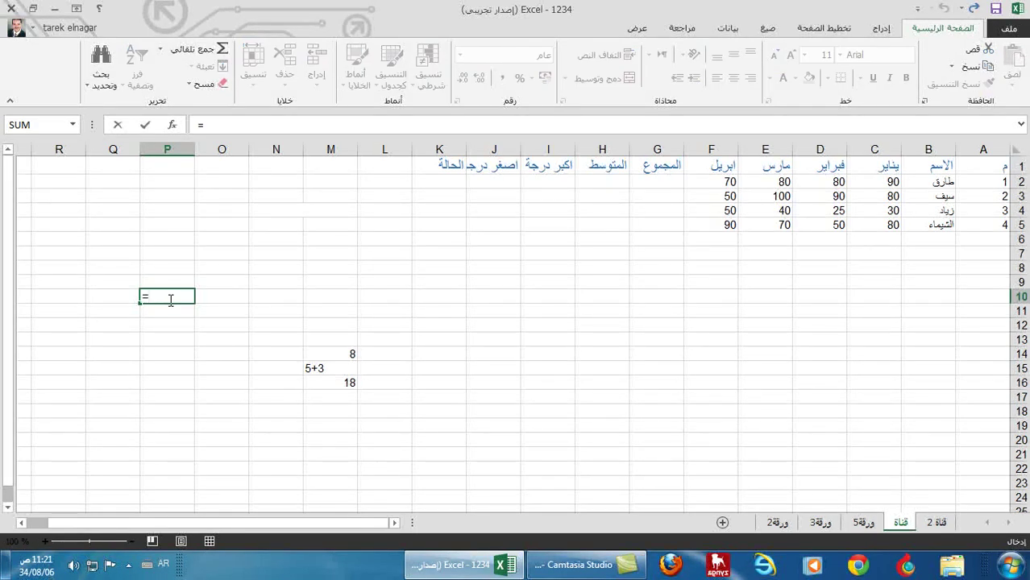
{"action": "type", "text": "5+3*"}
{"action": "type", "text": "2"}
{"action": "key", "text": "Return"}
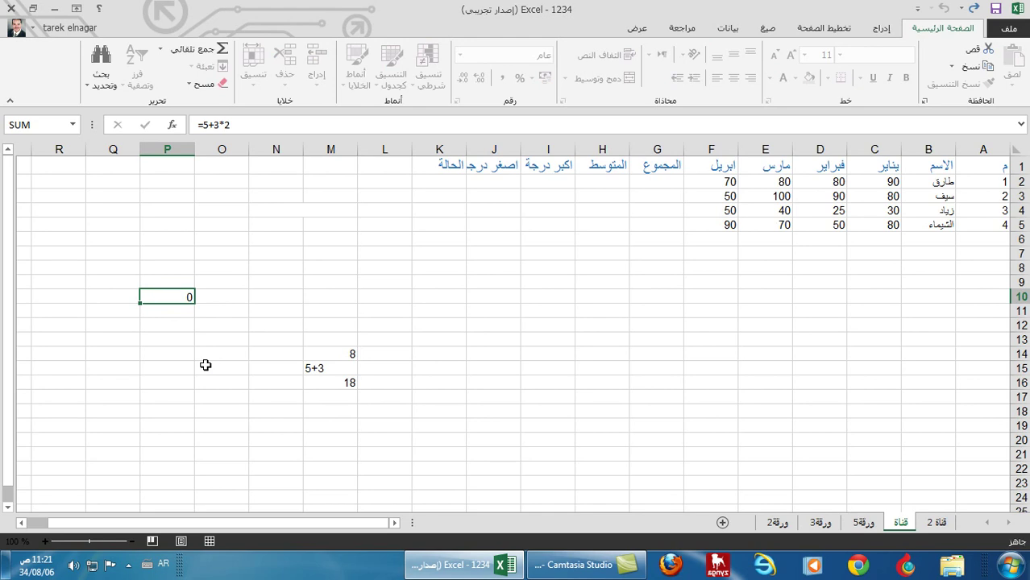
{"action": "key", "text": "Up"}
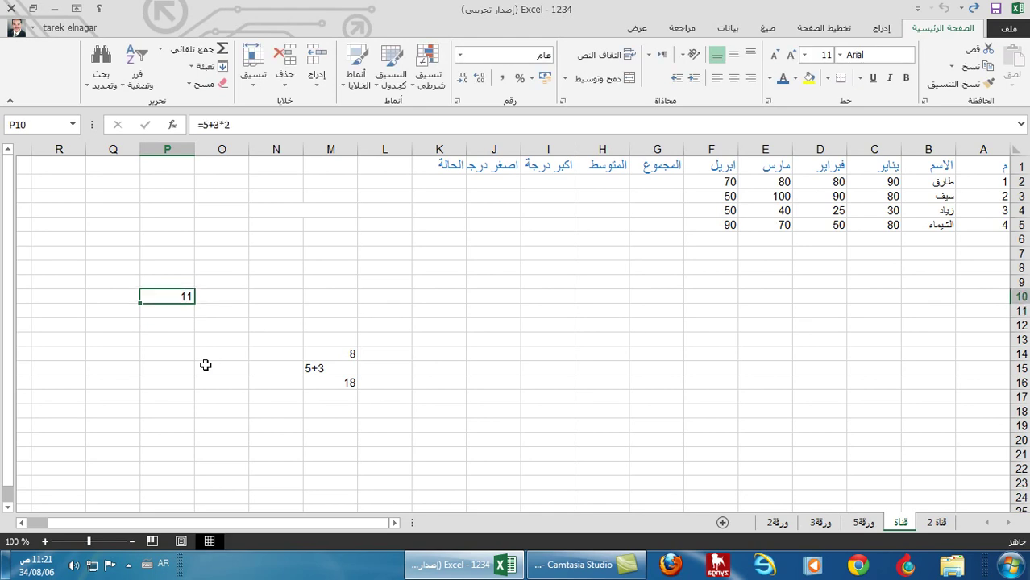
{"action": "key", "text": "Up"}
{"action": "key", "text": "Down"}
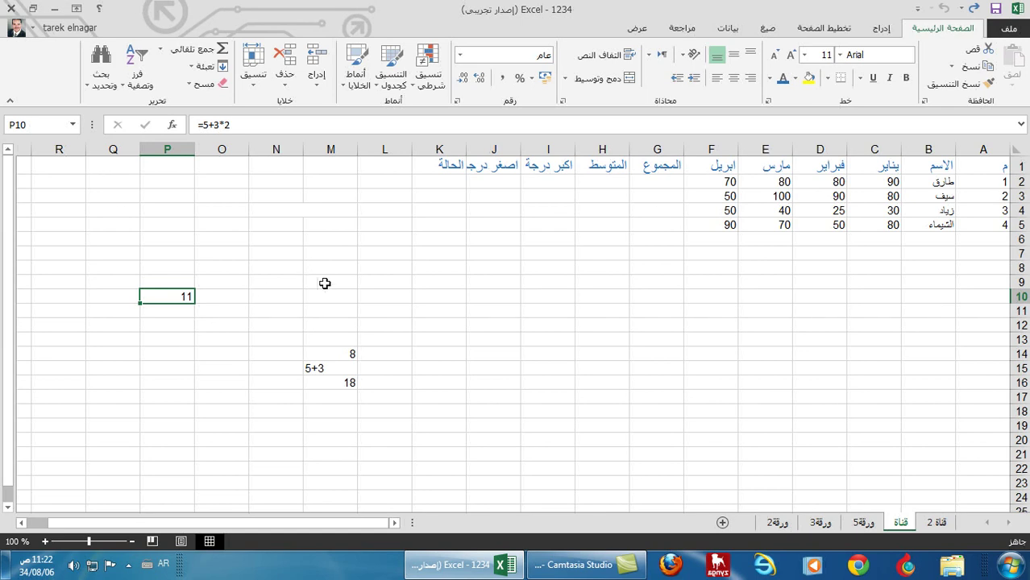
- Delete the scratch calculations in M9:Q18 and return to cell G2
{"action": "left_click_drag", "start_coordinate": [324, 284], "coordinate": [133, 410]}
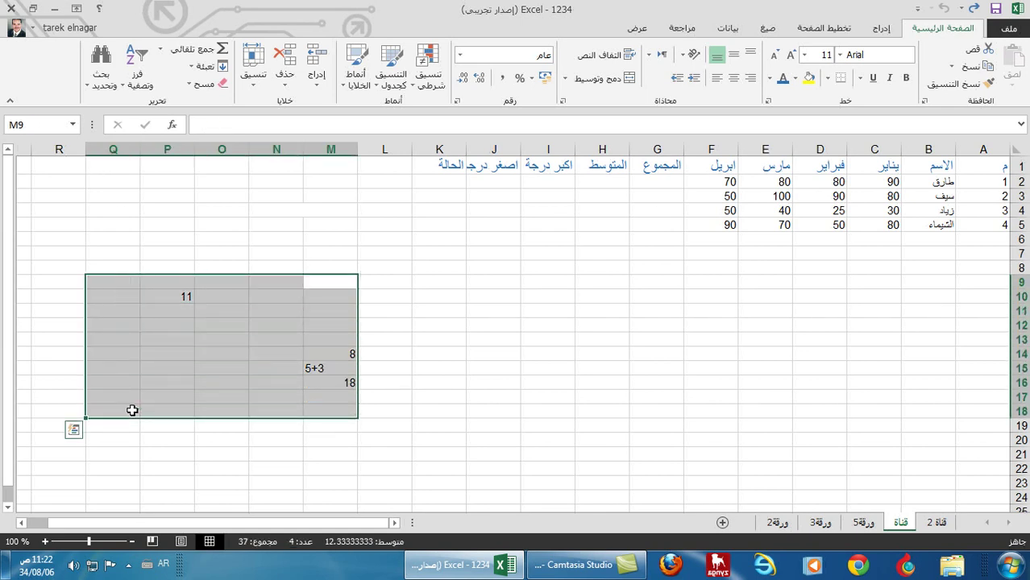
{"action": "key", "text": "Delete"}
{"action": "left_click", "coordinate": [433, 420]}
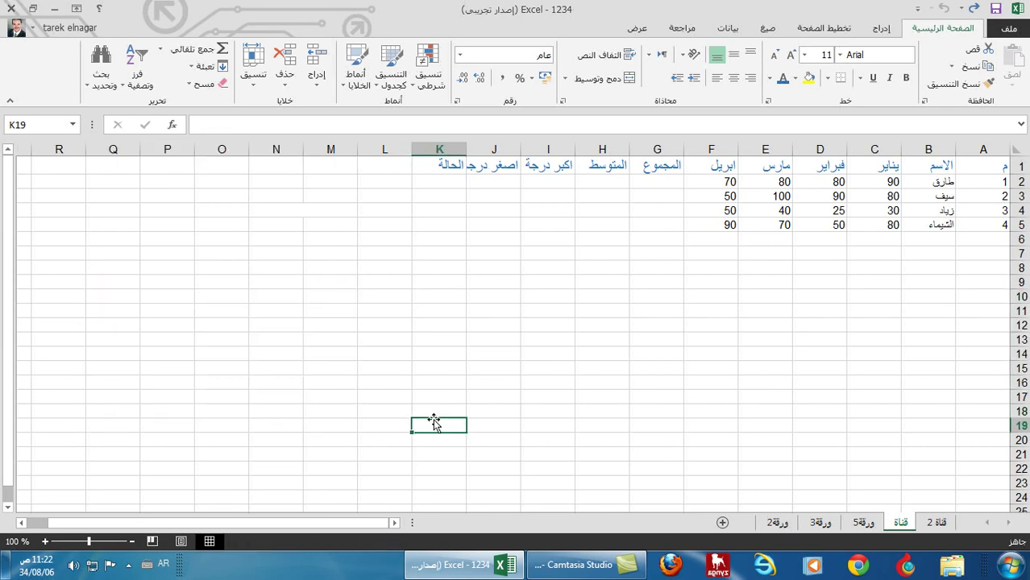
{"action": "type", "text": "="}
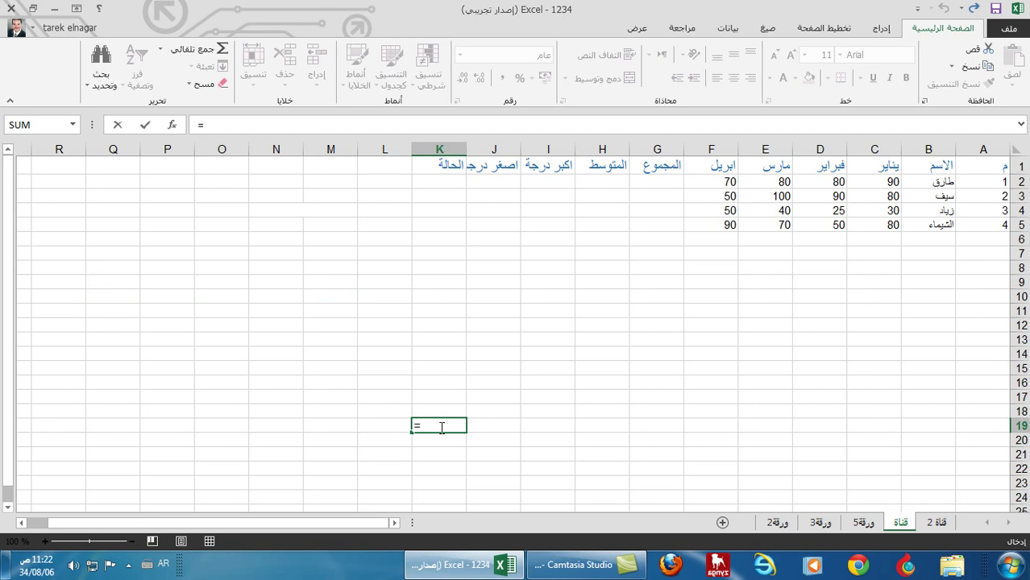
{"action": "key", "text": "Escape"}
{"action": "key", "text": "Up"}
{"action": "key", "text": "Up"}
{"action": "key", "text": "Up"}
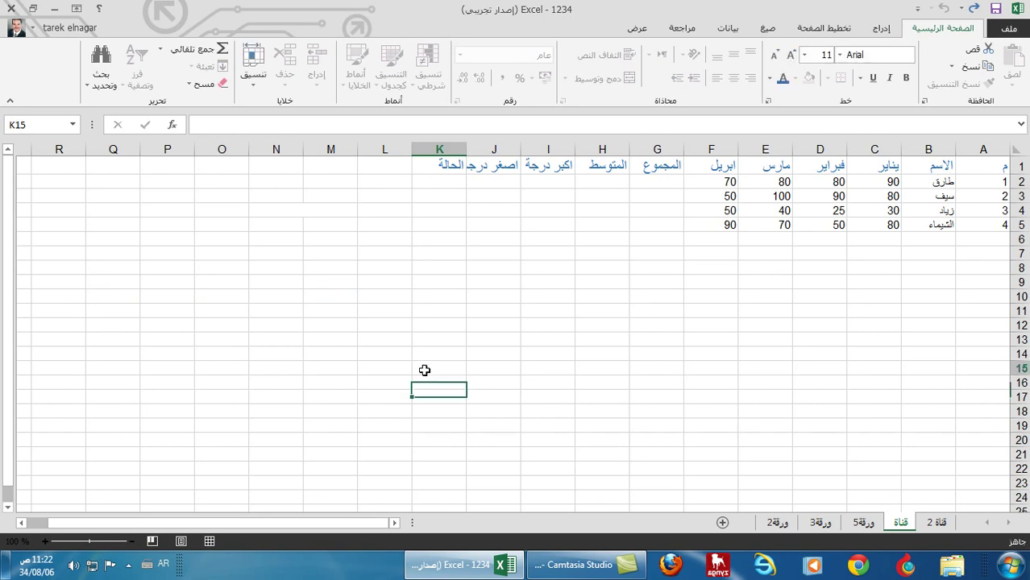
{"action": "key", "text": "Up"}
{"action": "left_click", "coordinate": [651, 184]}
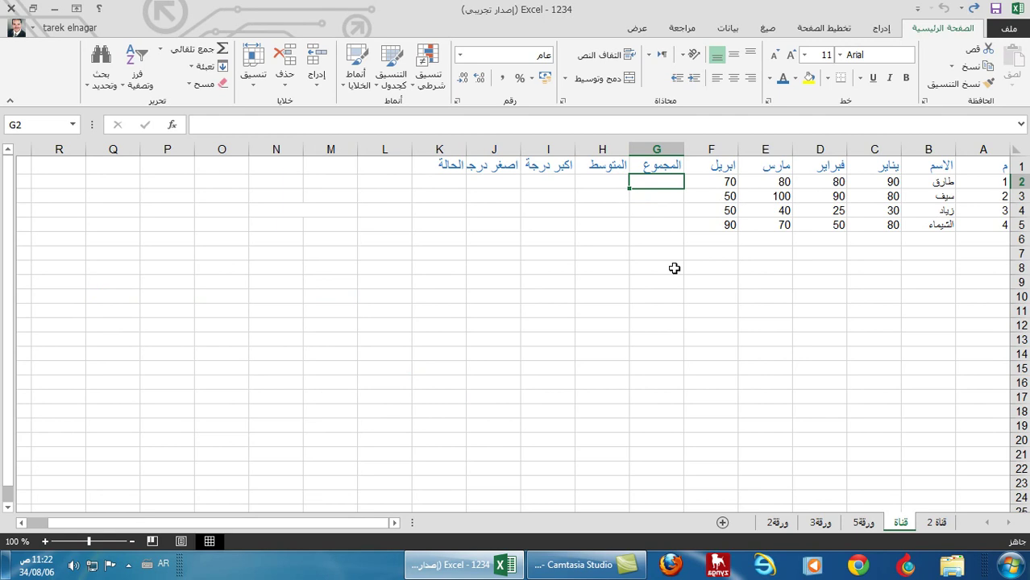
{"action": "type", "text": "=9"}
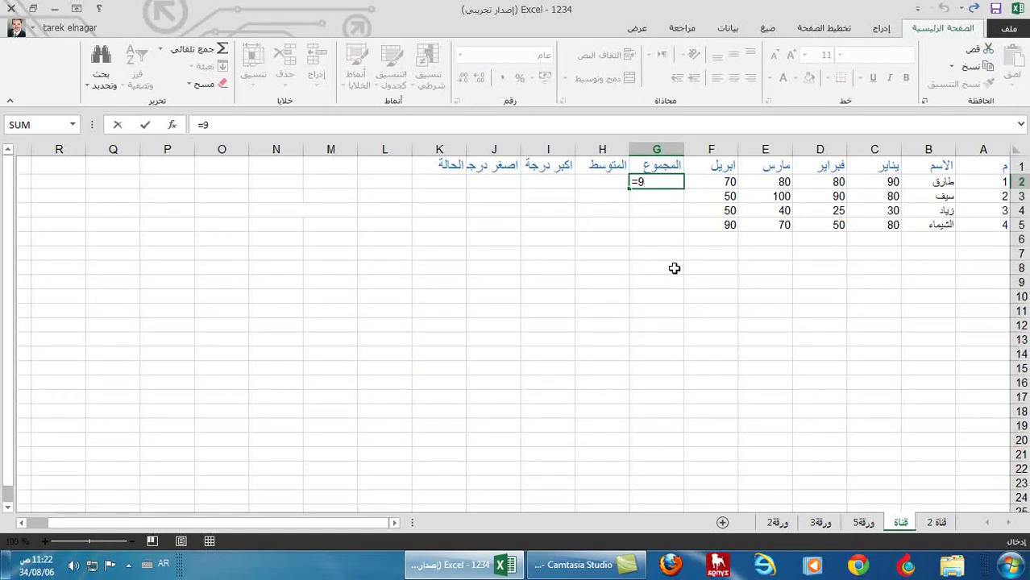
{"action": "type", "text": "0+8"}
{"action": "type", "text": "0+80+"}
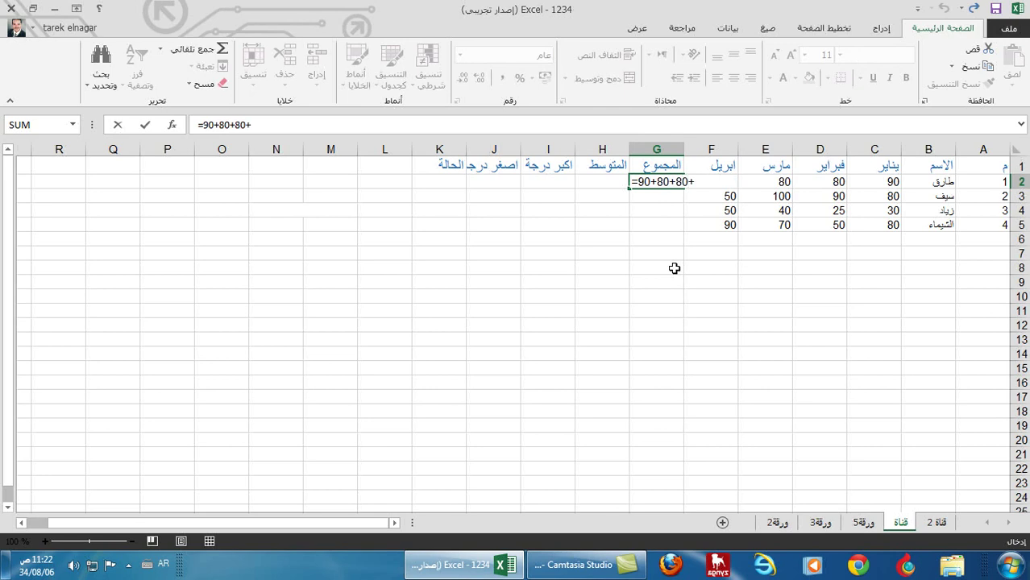
{"action": "type", "text": "70"}
{"action": "key", "text": "Return"}
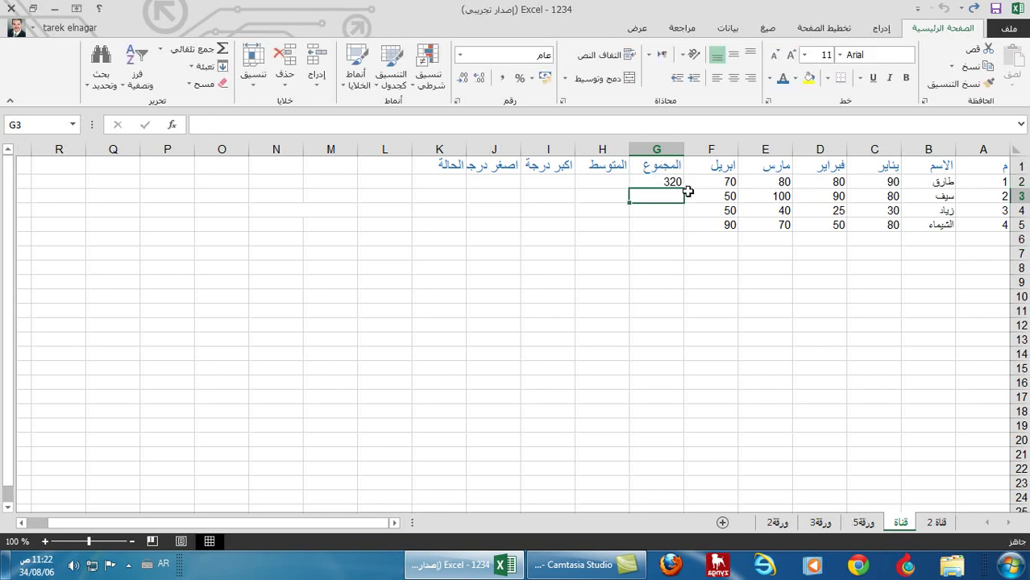
{"action": "left_click", "coordinate": [667, 181]}
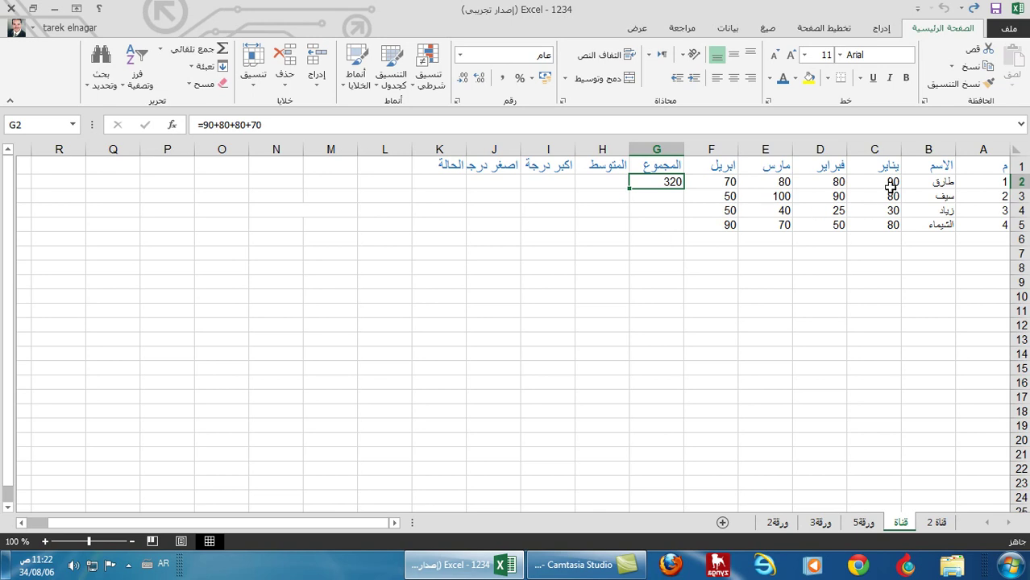
{"action": "left_click", "coordinate": [887, 185]}
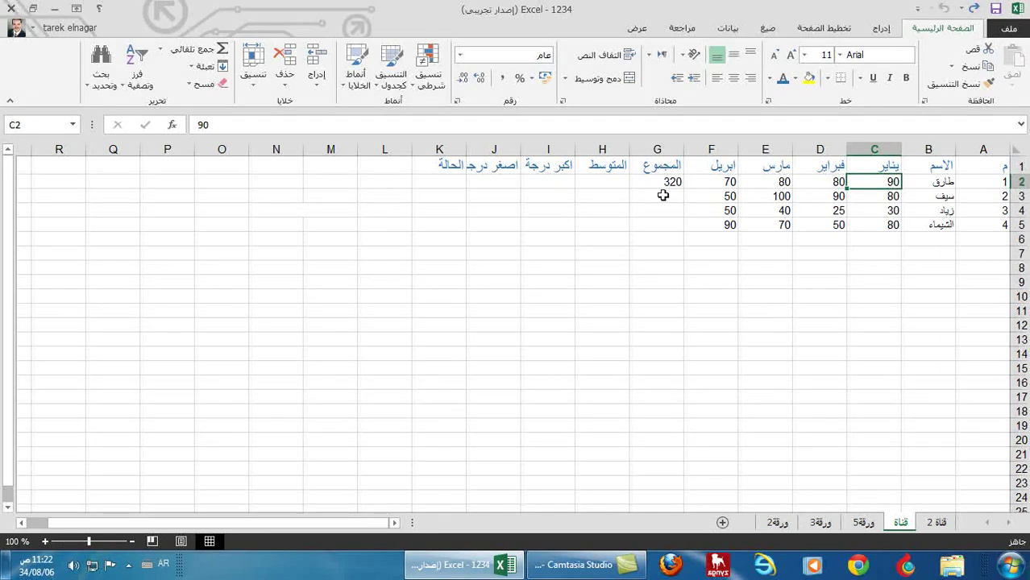
{"action": "left_click", "coordinate": [661, 184]}
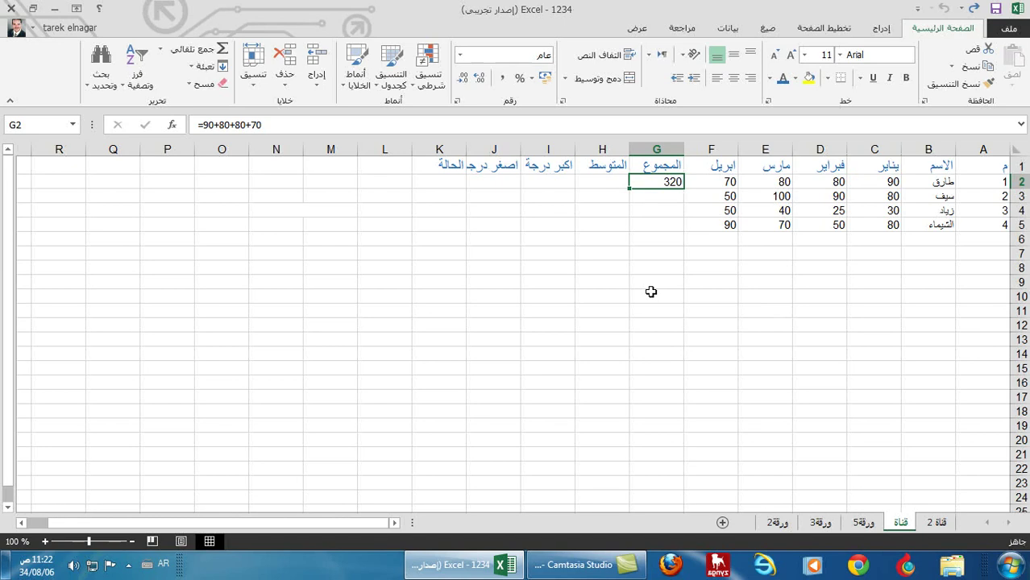
{"action": "left_click", "coordinate": [677, 281]}
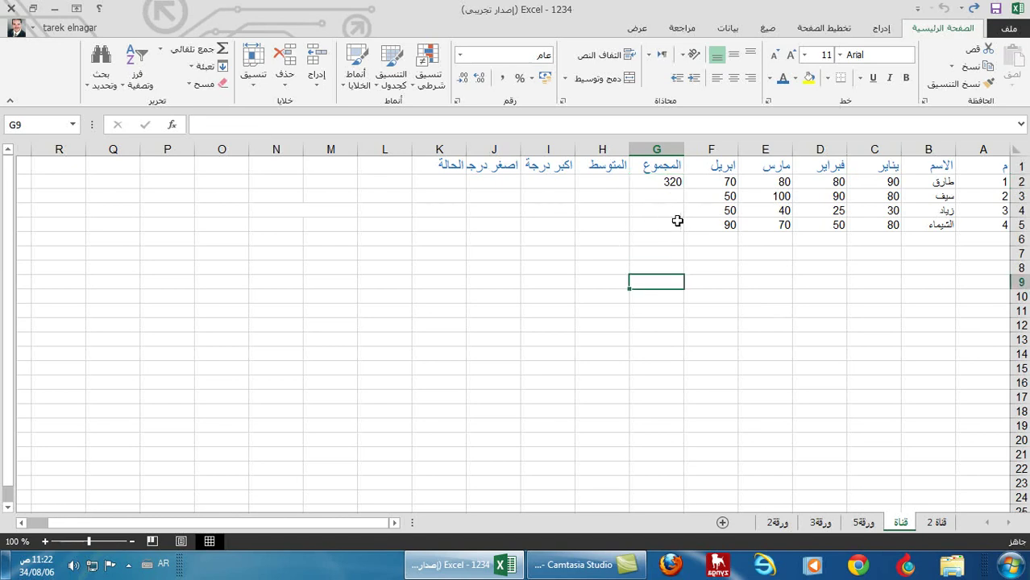
{"action": "left_click", "coordinate": [656, 187]}
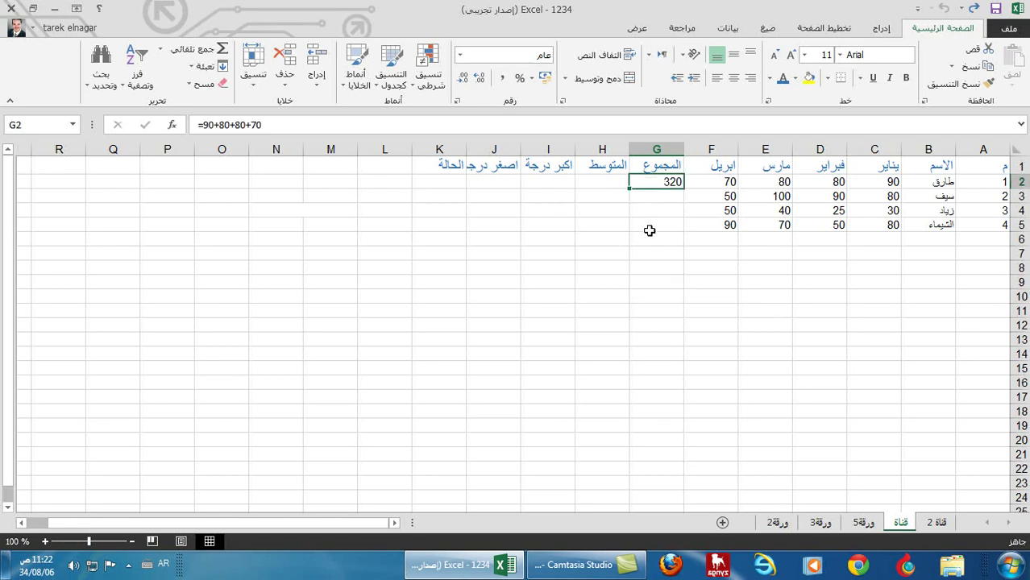
{"action": "left_click_drag", "start_coordinate": [631, 189], "coordinate": [632, 272]}
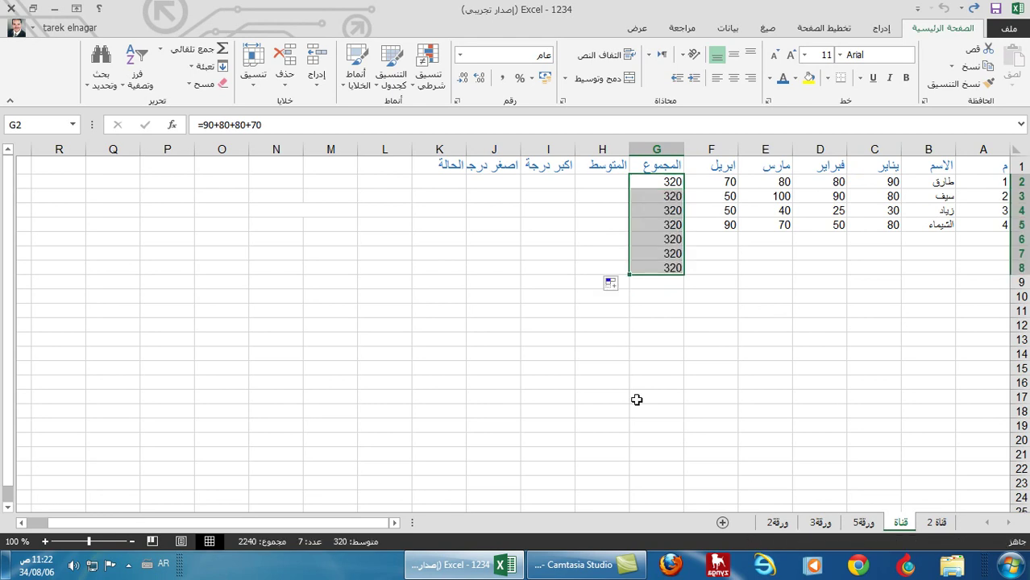
{"action": "key", "text": "Delete"}
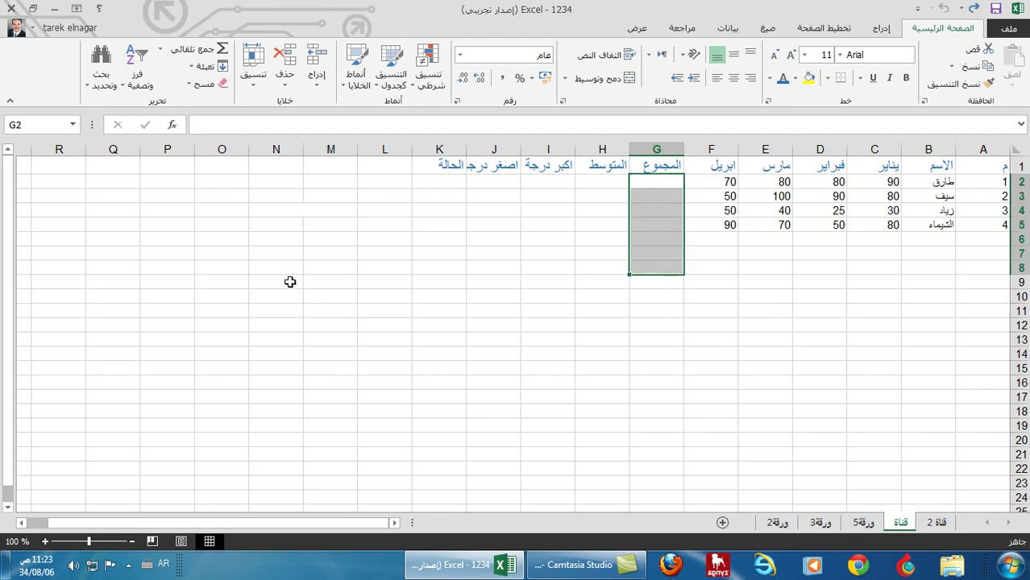
{"action": "left_click", "coordinate": [290, 282]}
{"action": "type", "text": "طار"}
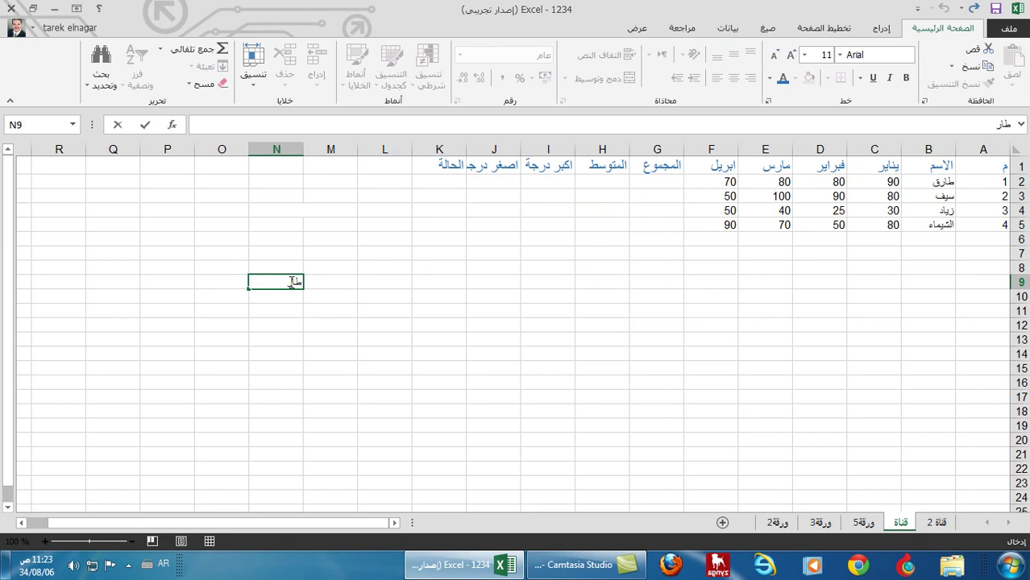
{"action": "key", "text": "Down"}
{"action": "left_click", "coordinate": [291, 282]}
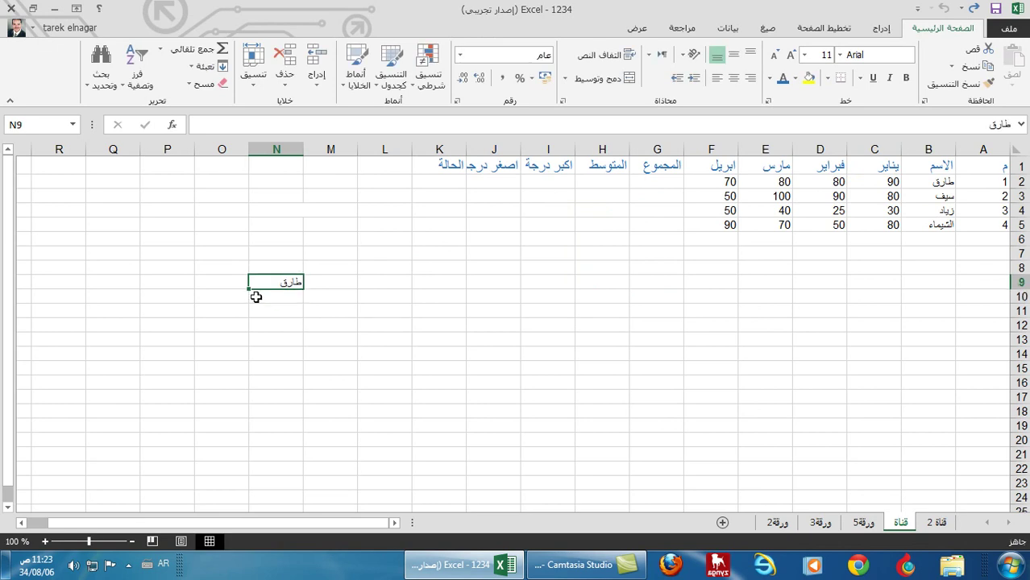
{"action": "left_click_drag", "start_coordinate": [250, 289], "coordinate": [249, 415]}
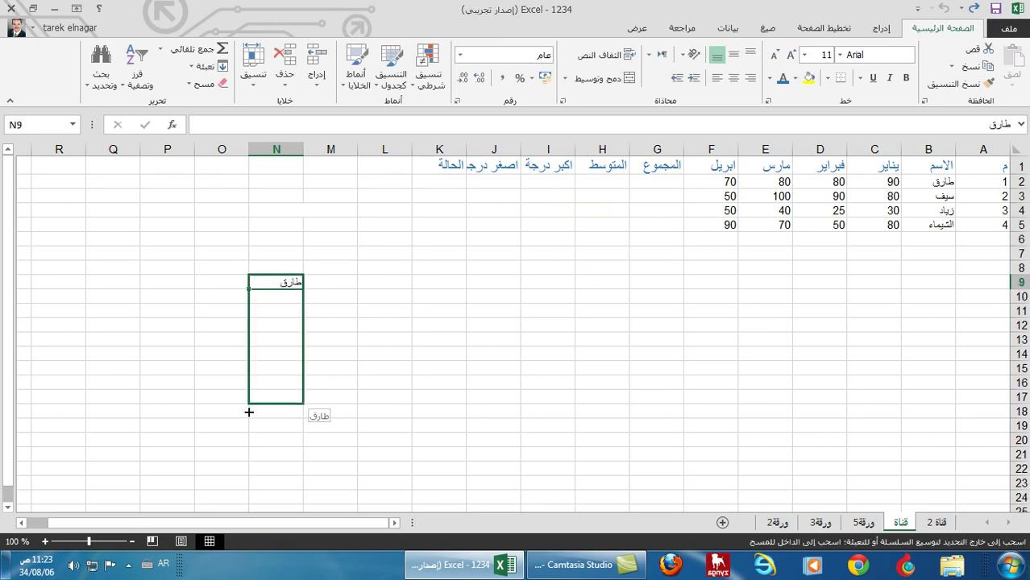
{"action": "left_click", "coordinate": [330, 426]}
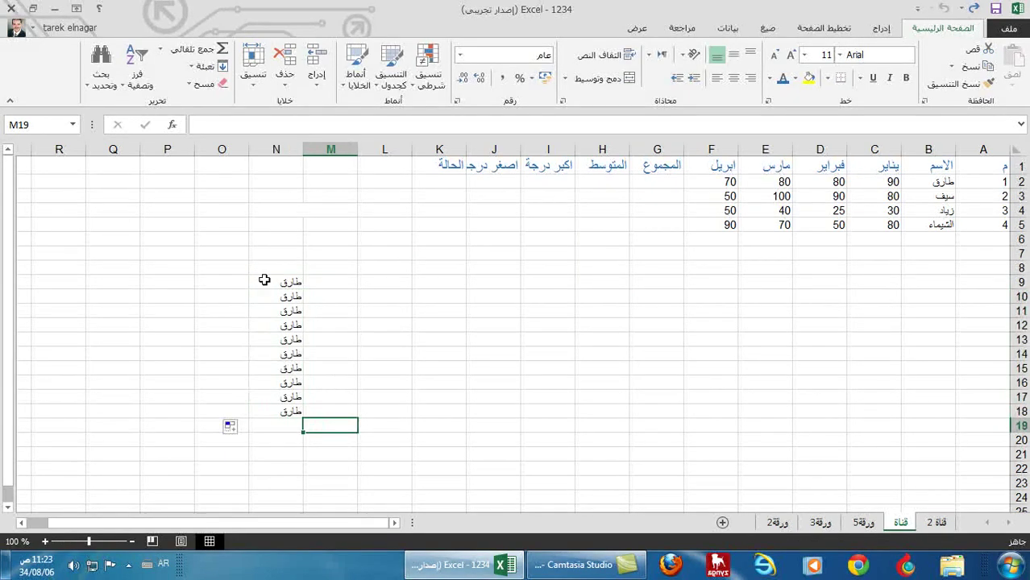
{"action": "left_click_drag", "start_coordinate": [267, 283], "coordinate": [267, 411]}
{"action": "key", "text": "Delete"}
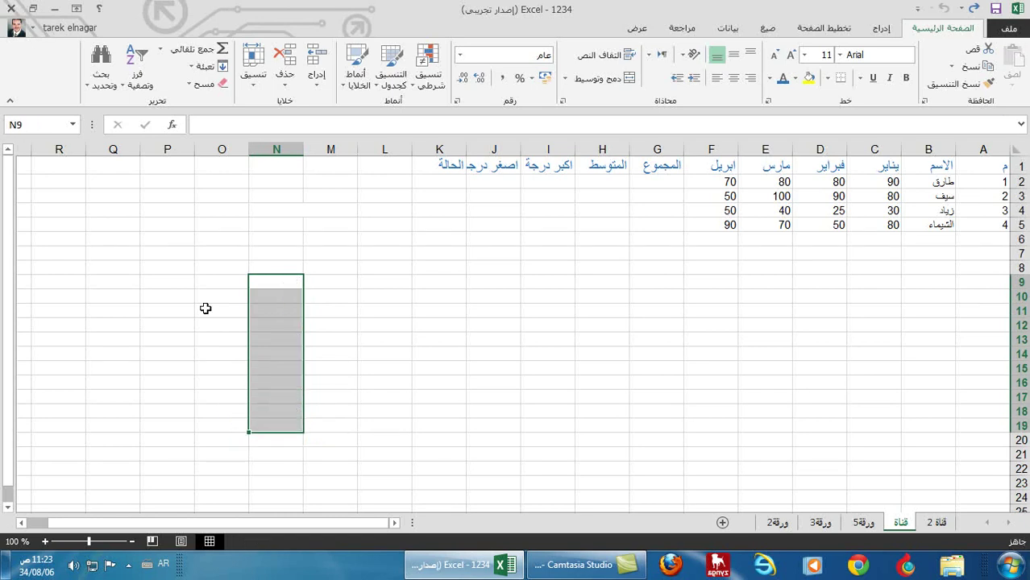
{"action": "left_click", "coordinate": [200, 270]}
{"action": "type", "text": "1"}
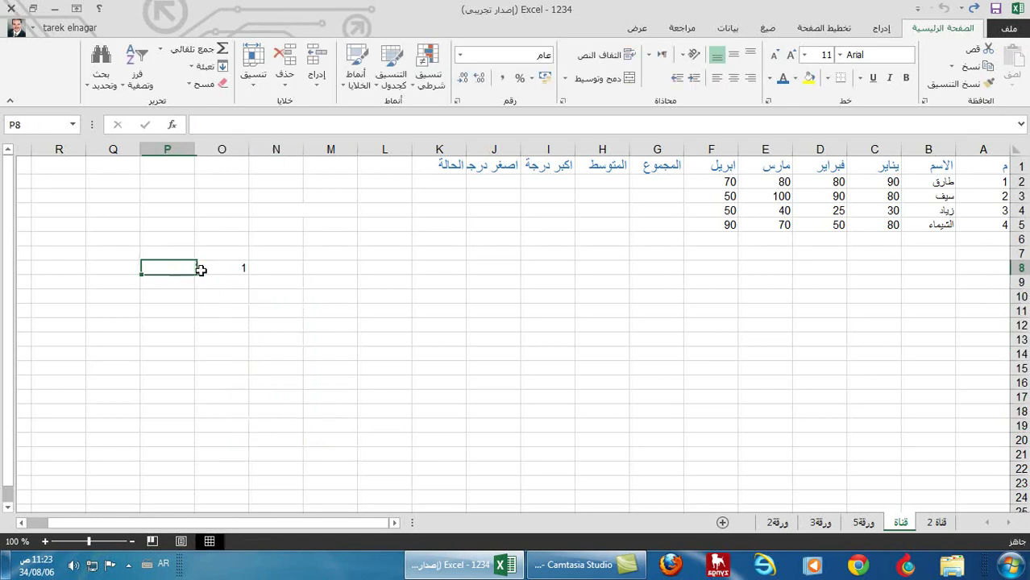
{"action": "key", "text": "Return"}
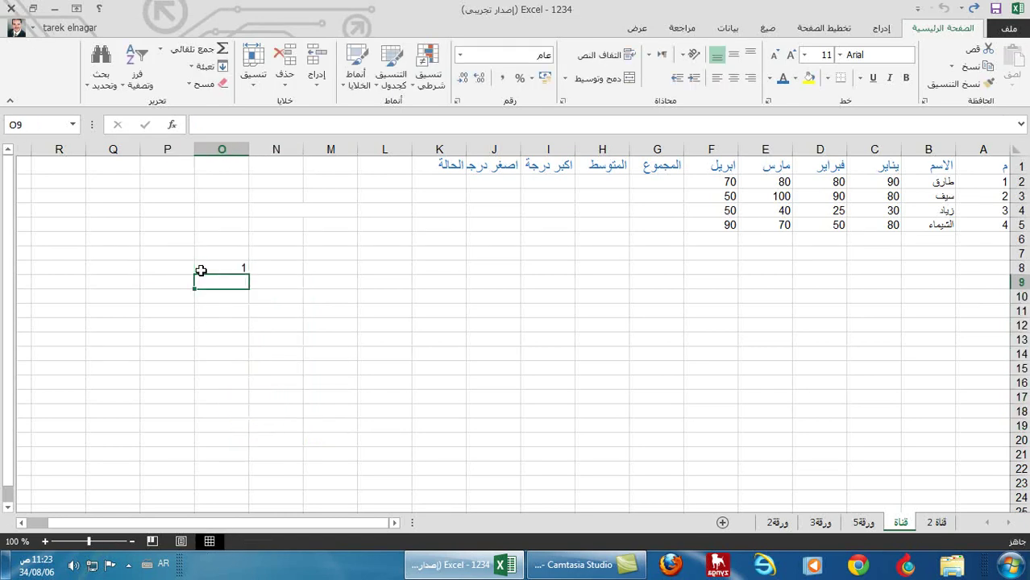
{"action": "type", "text": "3"}
{"action": "key", "text": "Return"}
{"action": "left_click", "coordinate": [216, 270]}
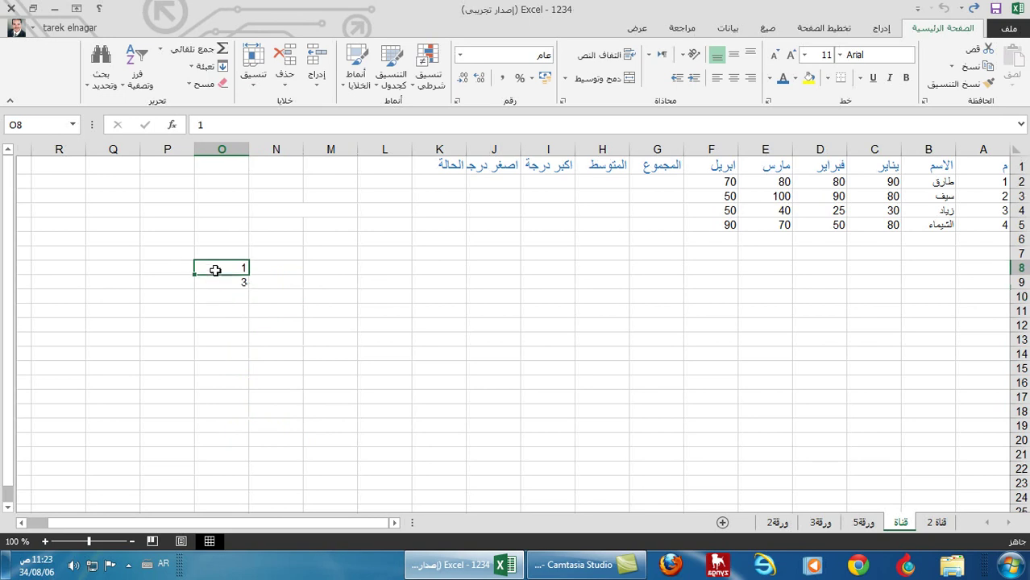
{"action": "left_click_drag", "start_coordinate": [215, 270], "coordinate": [212, 282]}
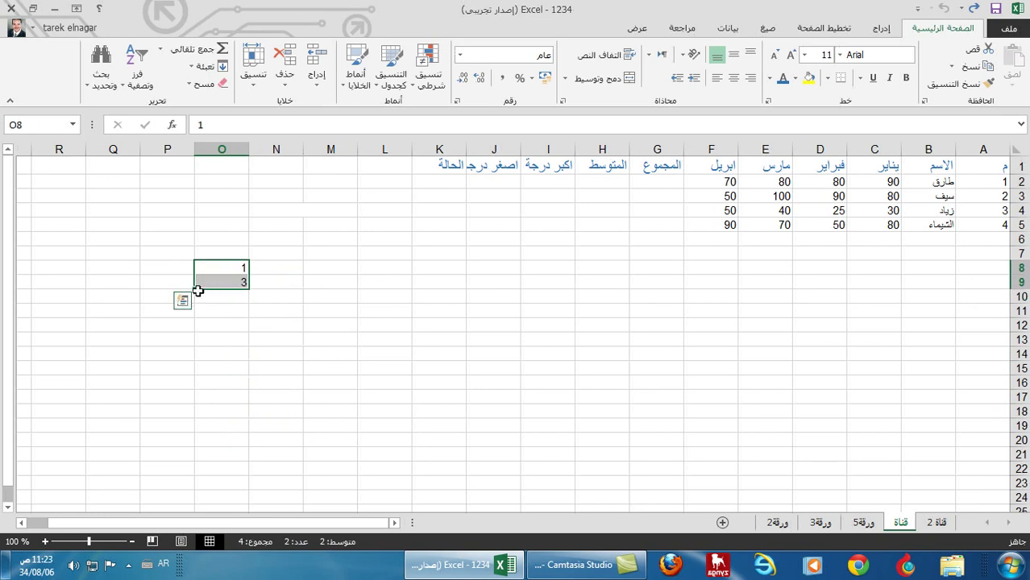
{"action": "left_click_drag", "start_coordinate": [194, 287], "coordinate": [196, 414]}
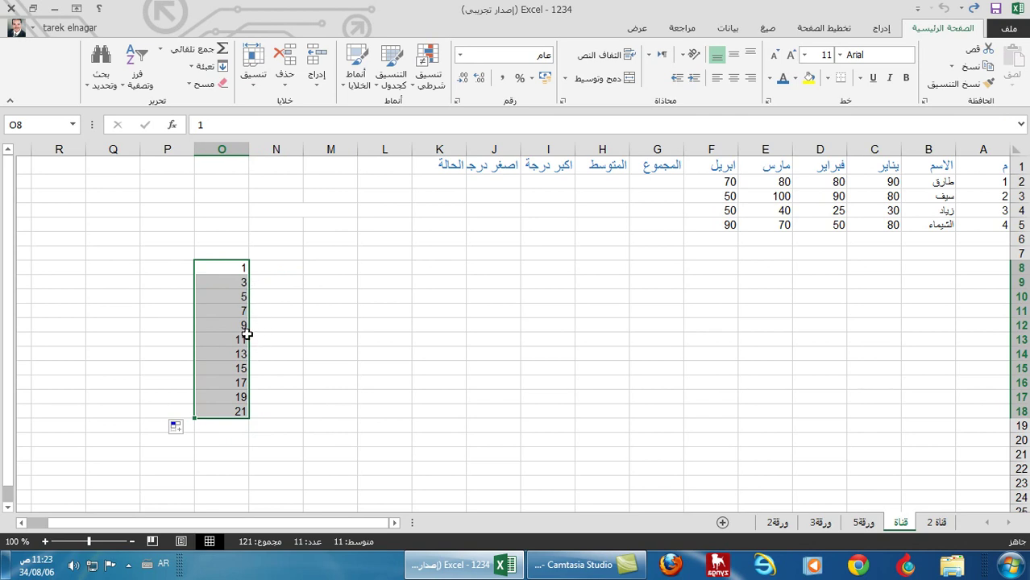
{"action": "key", "text": "Delete"}
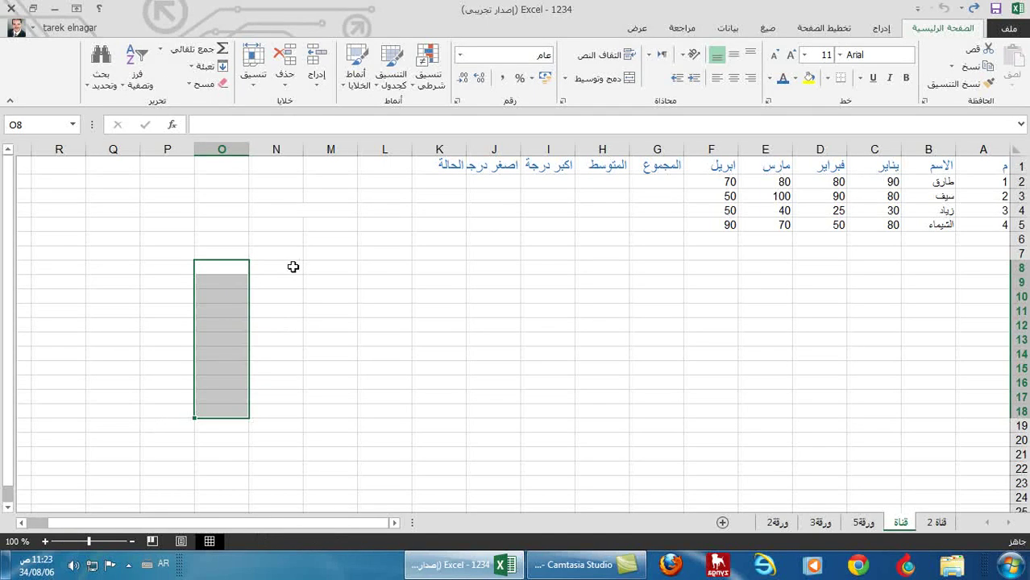
{"action": "left_click", "coordinate": [293, 267]}
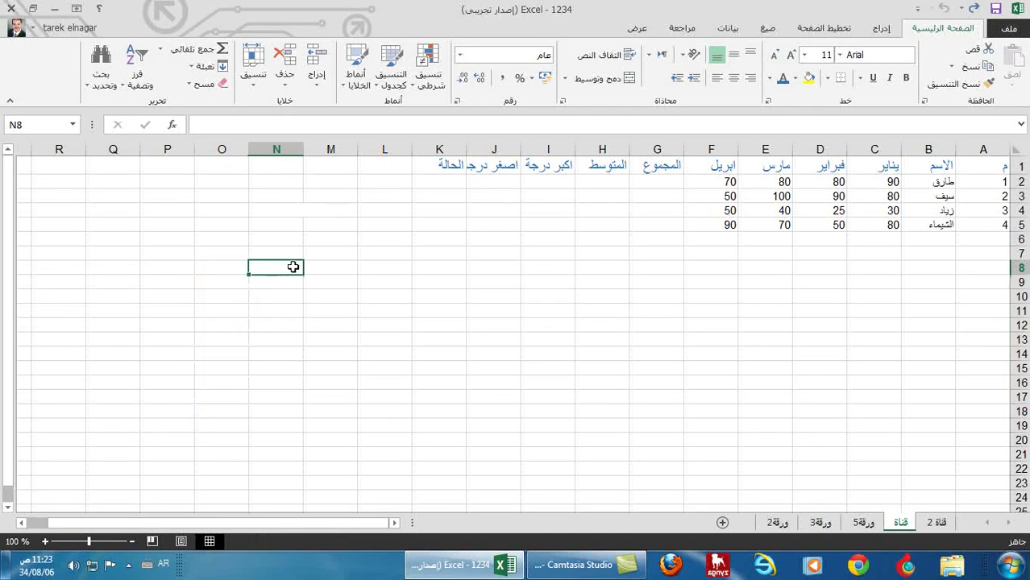
- AutoSum C2:F2 into G2 and fill the total down to G5
{"action": "left_click", "coordinate": [299, 312]}
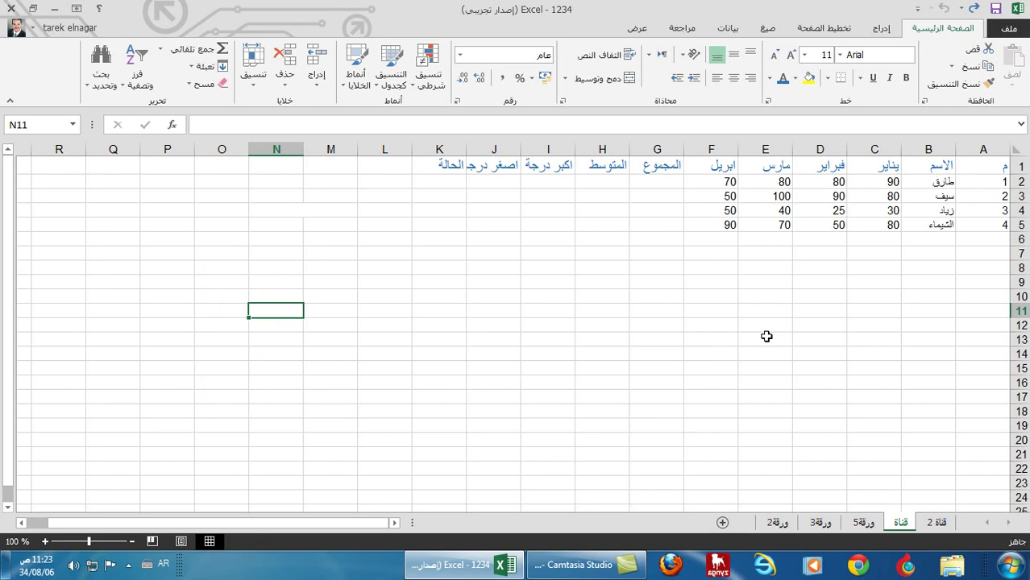
{"action": "left_click", "coordinate": [668, 184]}
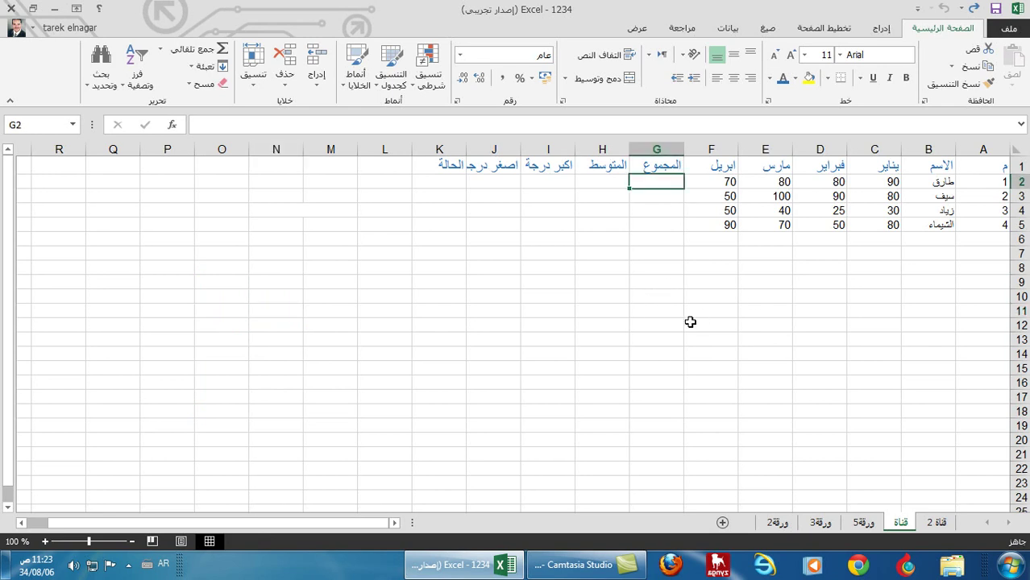
{"action": "left_click", "coordinate": [196, 59]}
{"action": "left_click", "coordinate": [196, 59]}
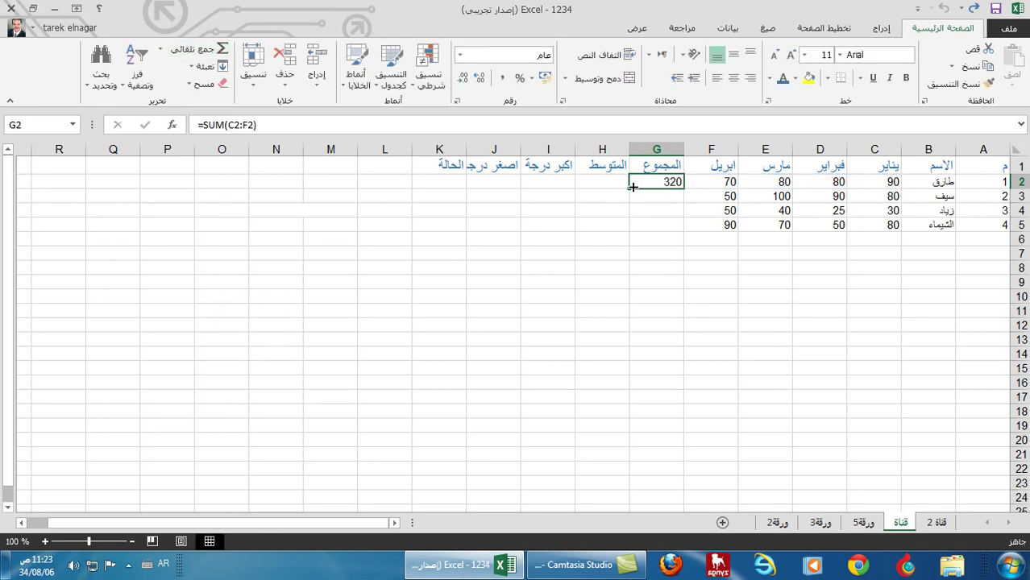
{"action": "left_click_drag", "start_coordinate": [629, 189], "coordinate": [638, 240]}
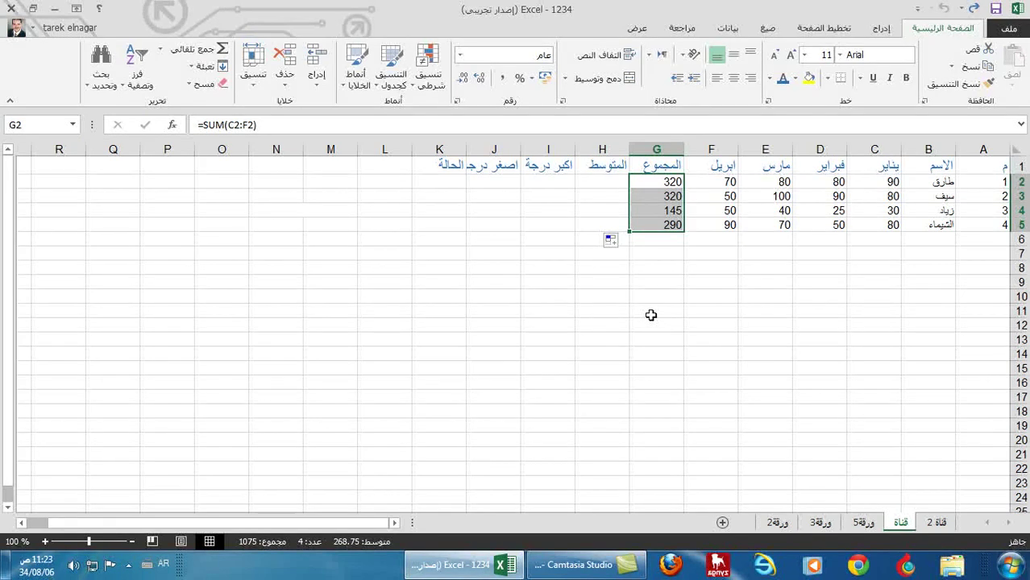
- Change the first student's January grade in C2 to 100
{"action": "left_click", "coordinate": [890, 188]}
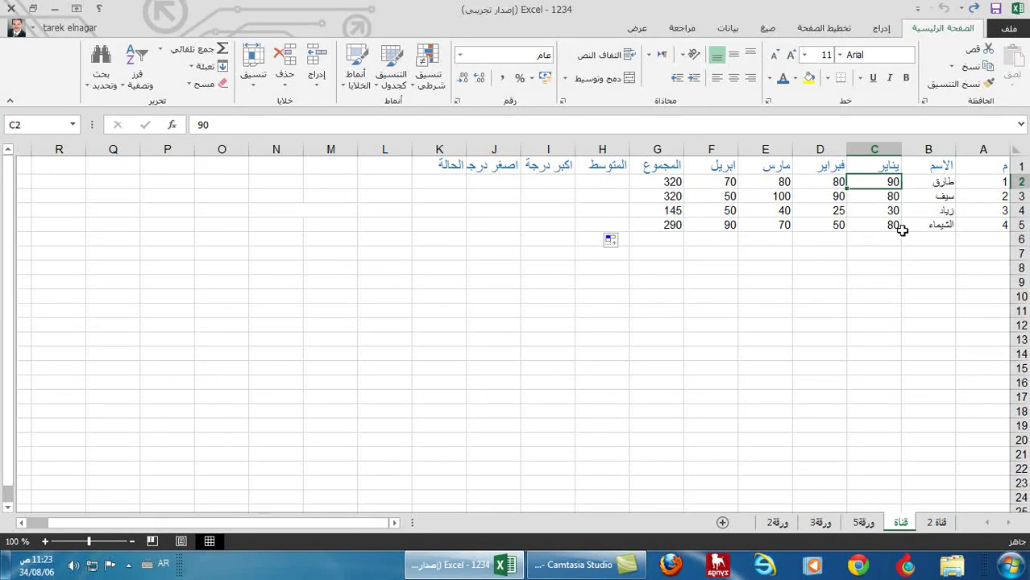
{"action": "type", "text": "100"}
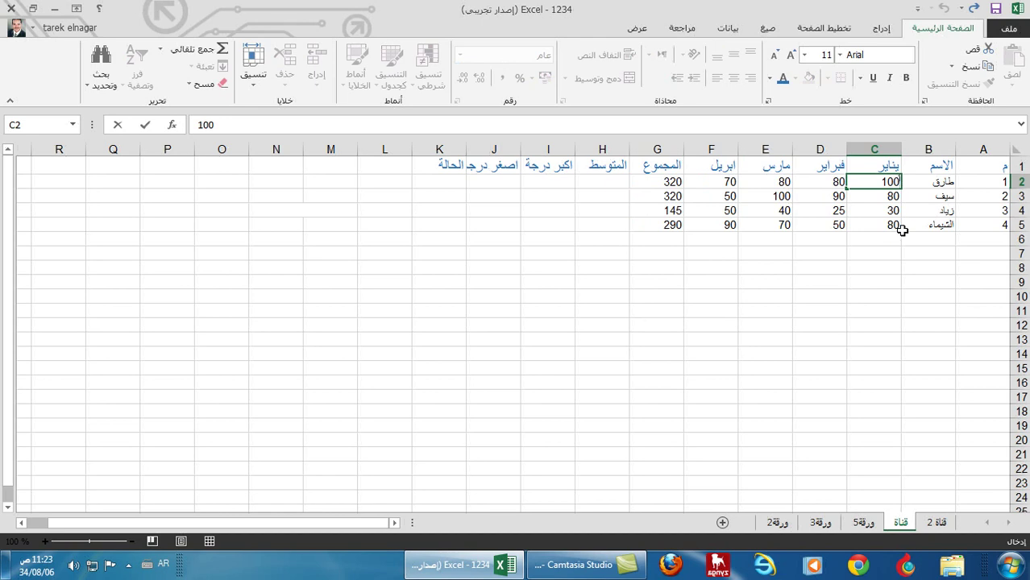
{"action": "key", "text": "Return"}
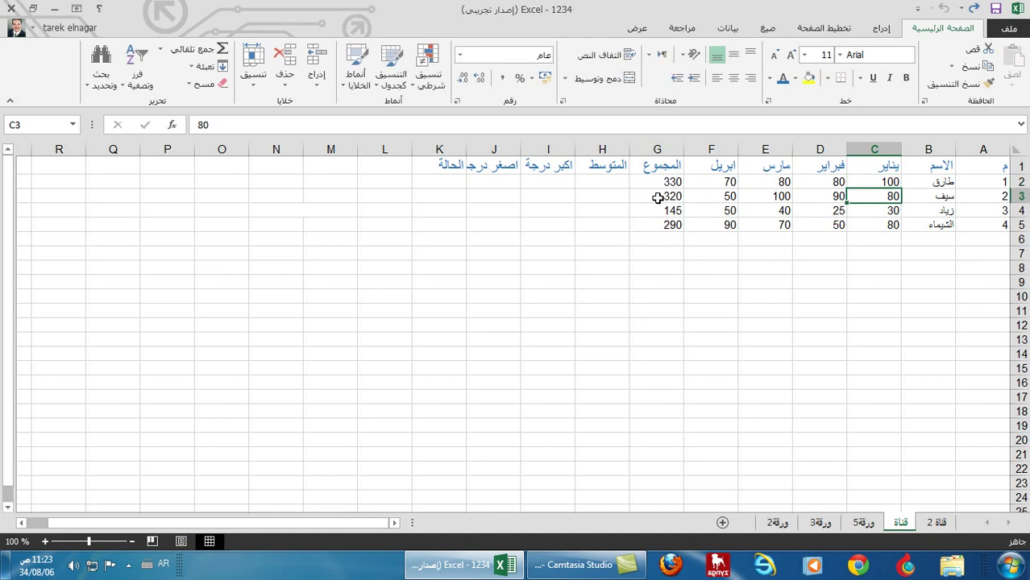
- Delete all the totals in G2:G5
{"action": "left_click", "coordinate": [659, 183]}
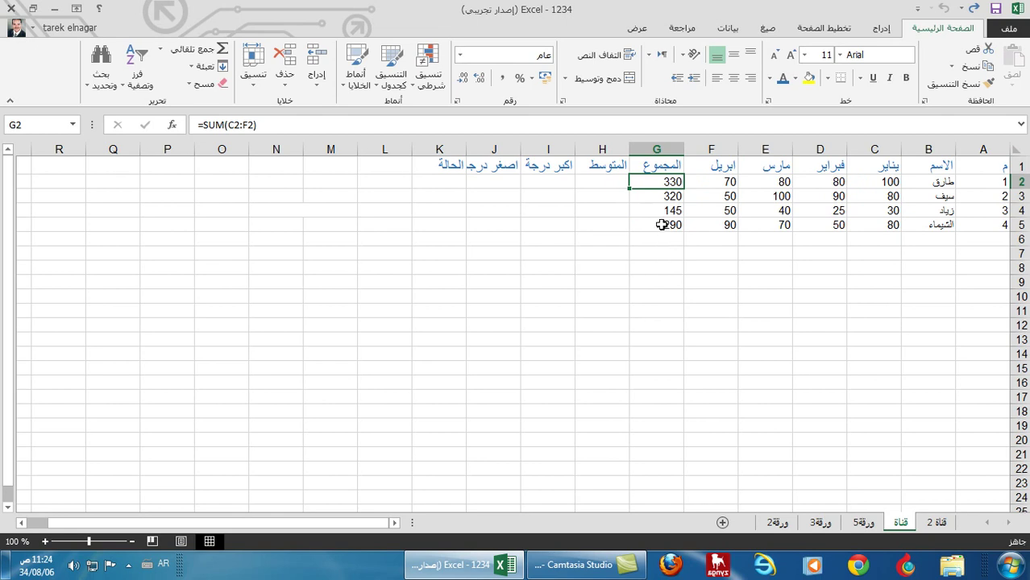
{"action": "left_click", "coordinate": [636, 210]}
{"action": "left_click", "coordinate": [638, 186]}
{"action": "left_click_drag", "start_coordinate": [639, 187], "coordinate": [639, 238]}
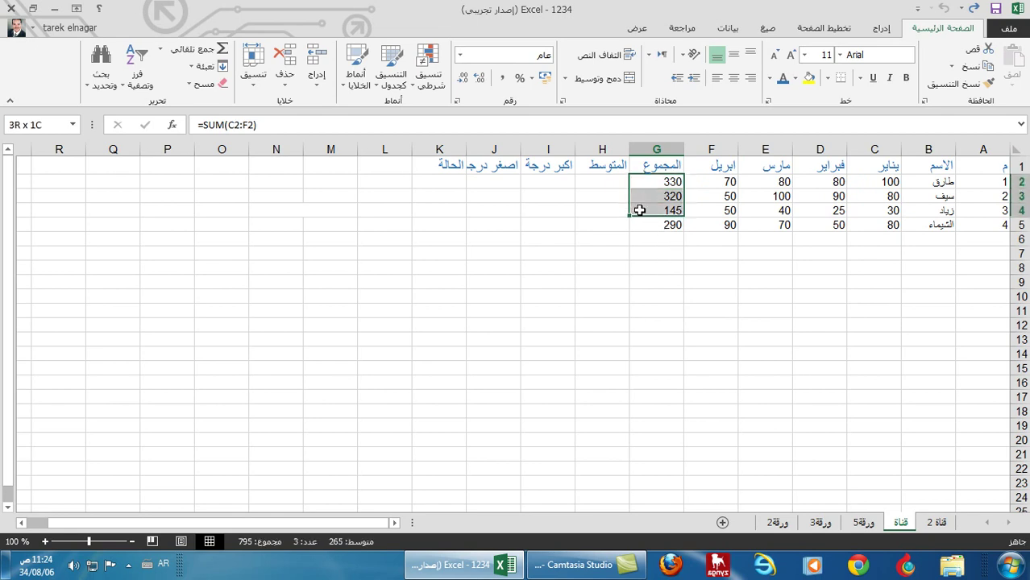
{"action": "key", "text": "Delete"}
{"action": "left_click", "coordinate": [674, 187]}
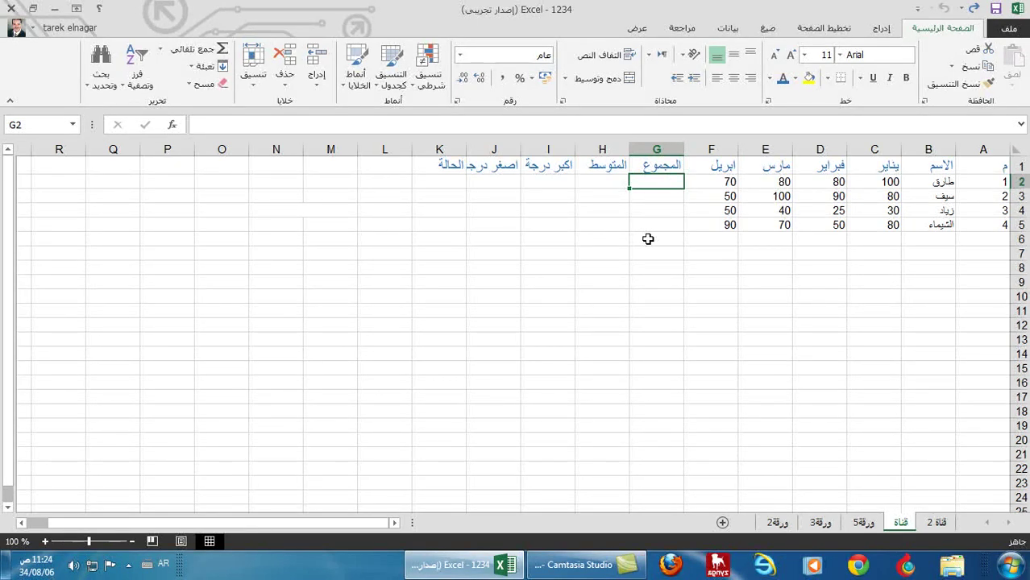
{"action": "key", "text": "alt+shift"}
{"action": "type", "text": "=su"}
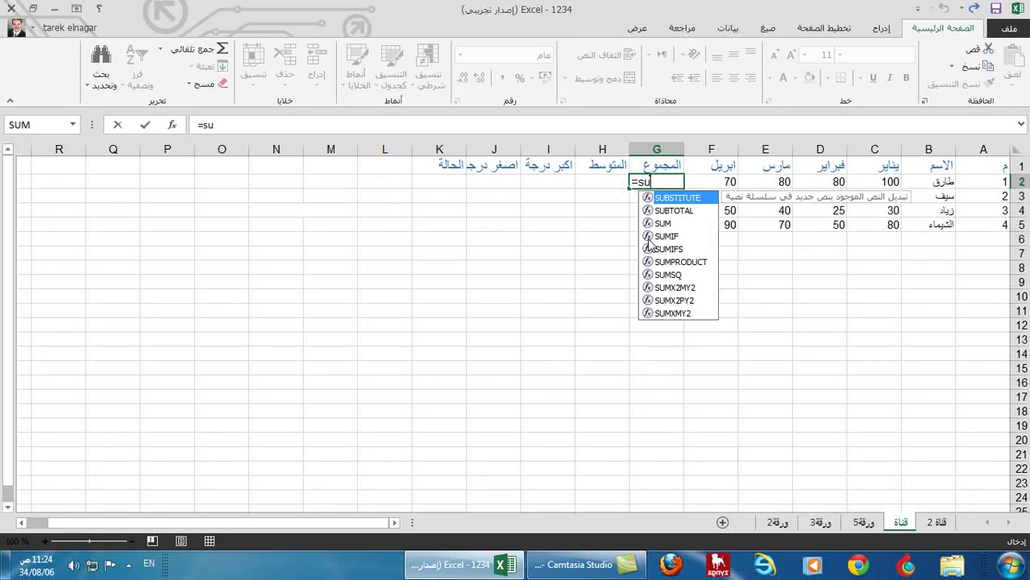
{"action": "type", "text": "m"}
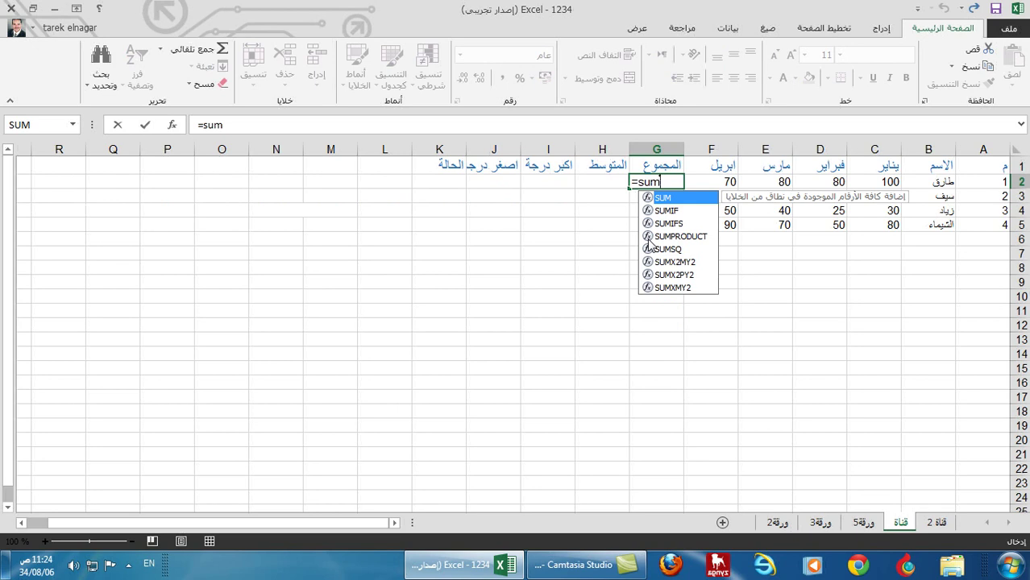
{"action": "type", "text": "("}
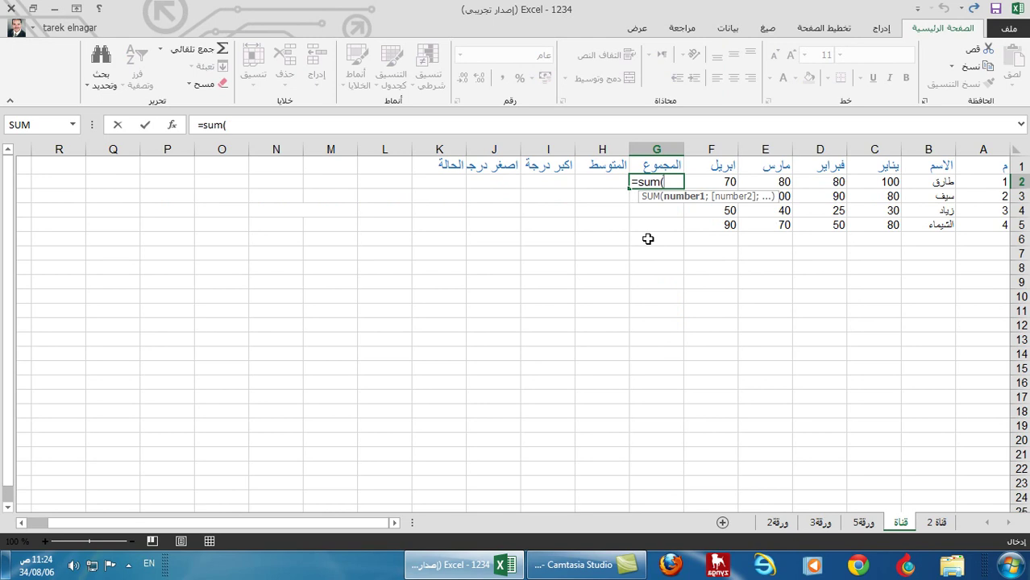
{"action": "type", "text": "c2"}
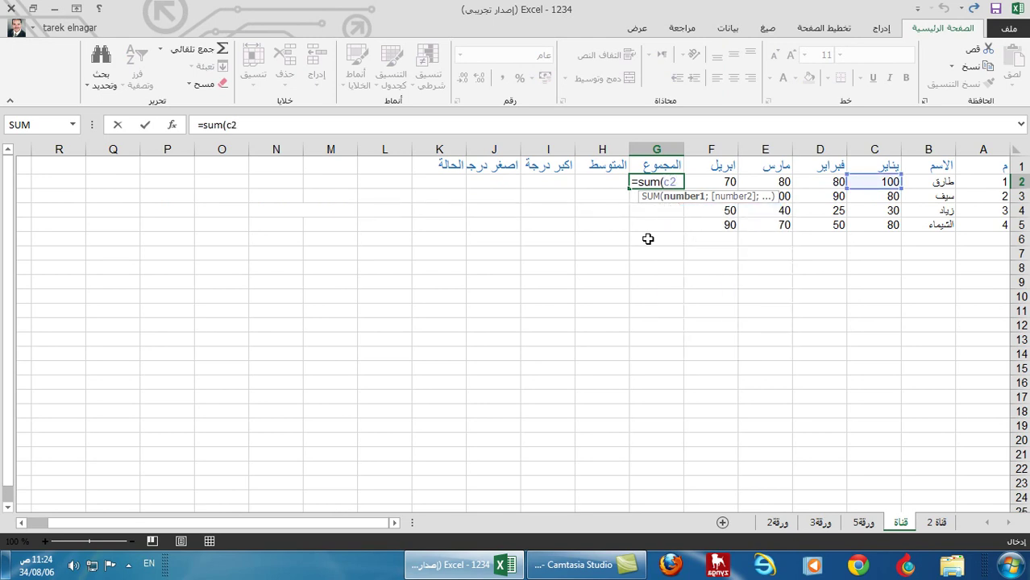
{"action": "type", "text": ":"}
{"action": "type", "text": "f2"}
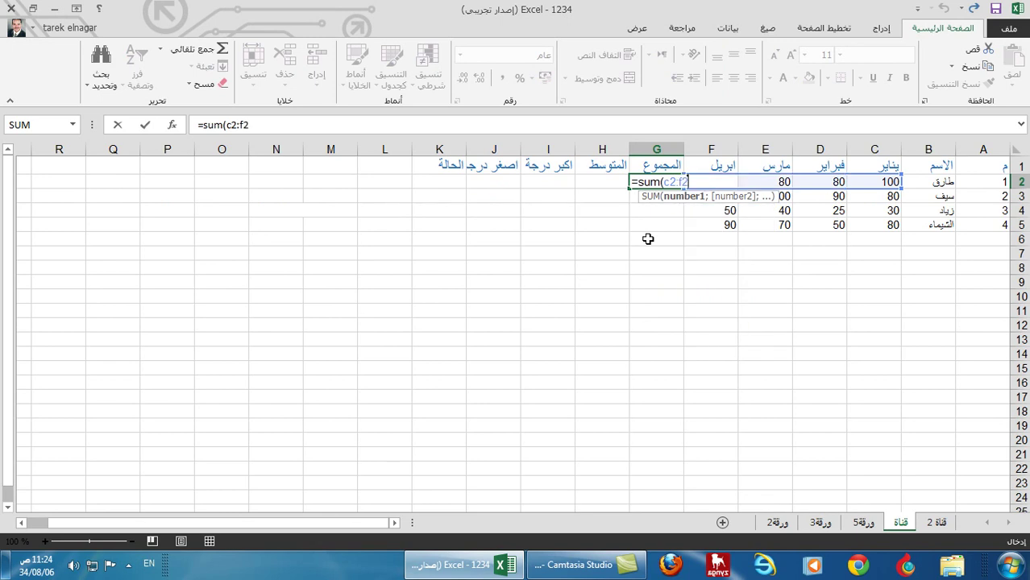
{"action": "type", "text": ")"}
{"action": "key", "text": "Return"}
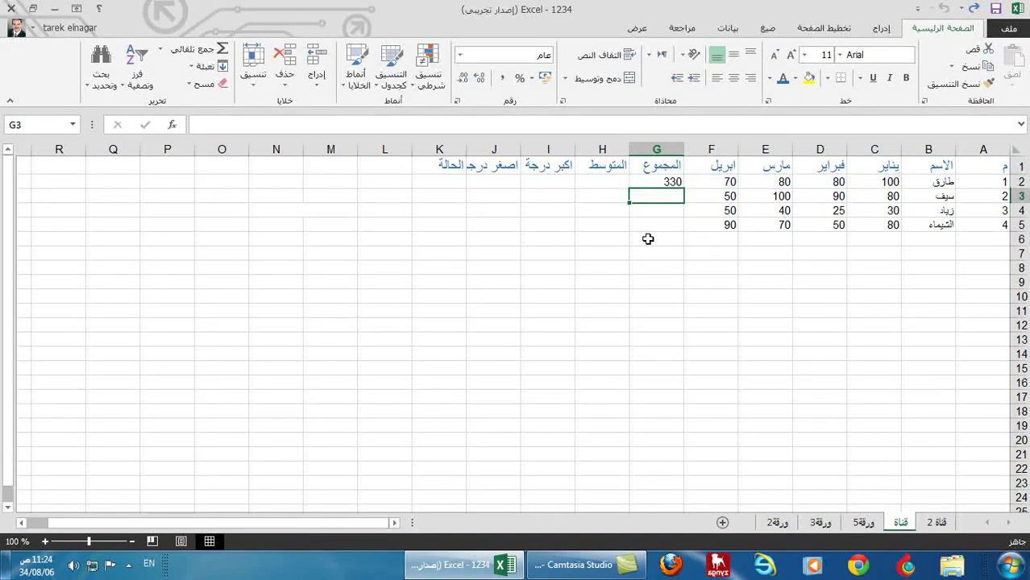
{"action": "left_click", "coordinate": [663, 182]}
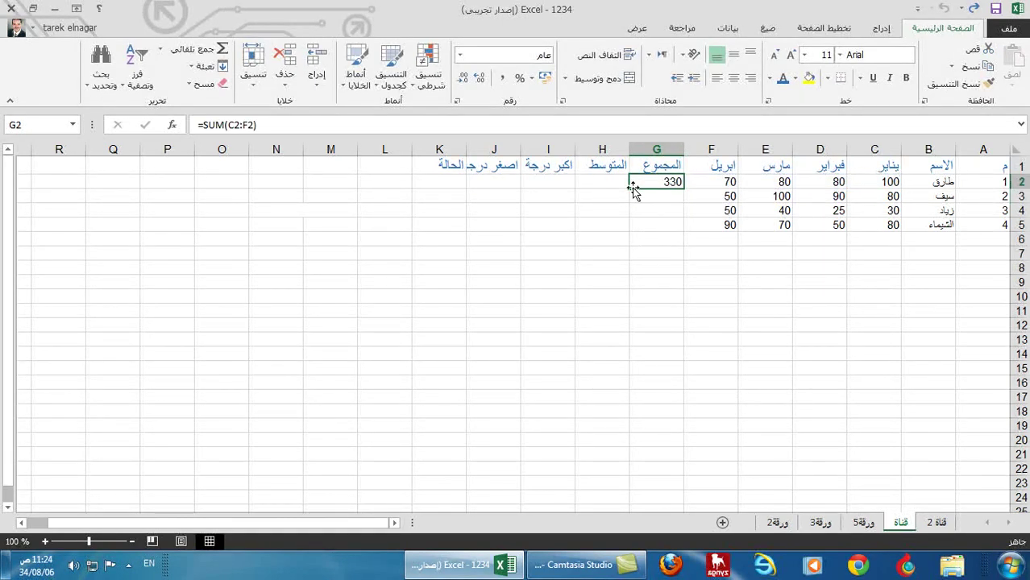
{"action": "left_click_drag", "start_coordinate": [631, 189], "coordinate": [634, 242]}
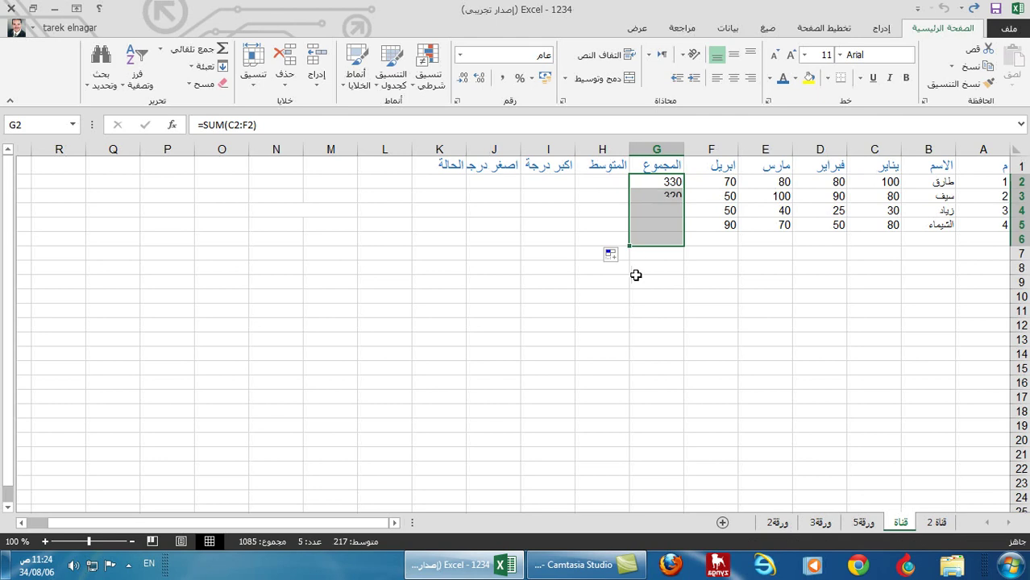
{"action": "left_click", "coordinate": [636, 278]}
{"action": "left_click_drag", "start_coordinate": [655, 183], "coordinate": [656, 249]}
{"action": "key", "text": "Delete"}
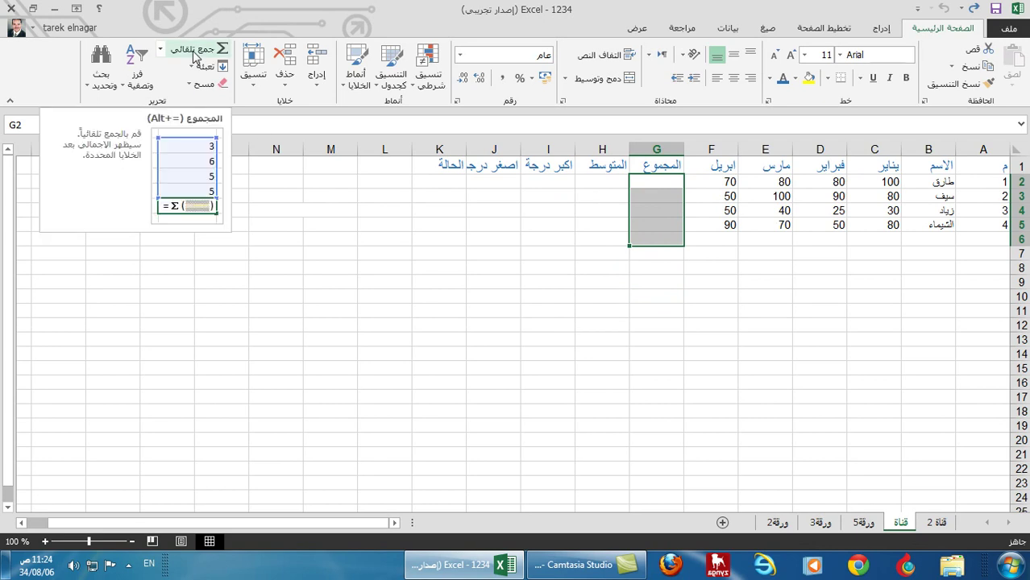
{"action": "left_click", "coordinate": [617, 309]}
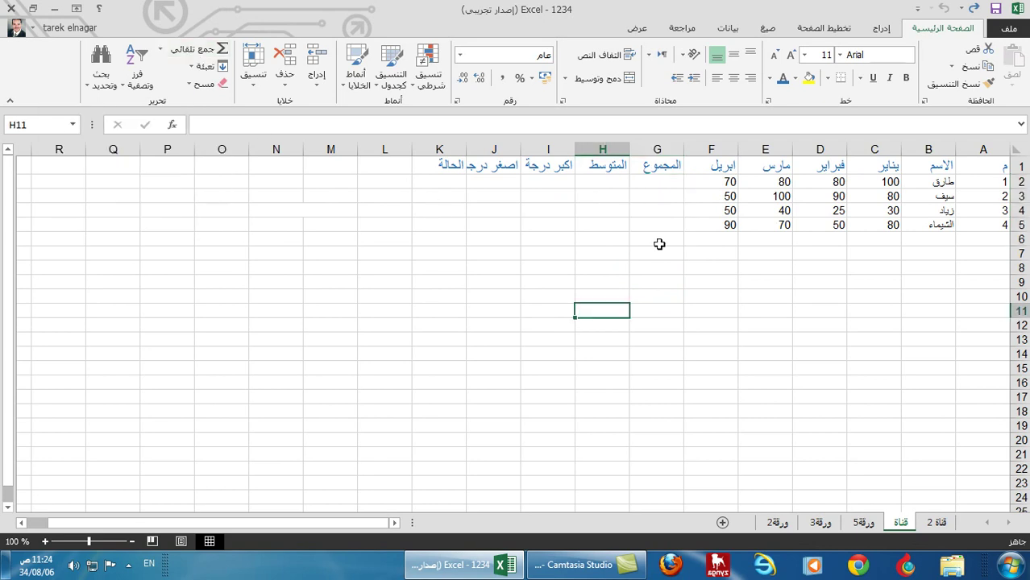
{"action": "left_click", "coordinate": [659, 182]}
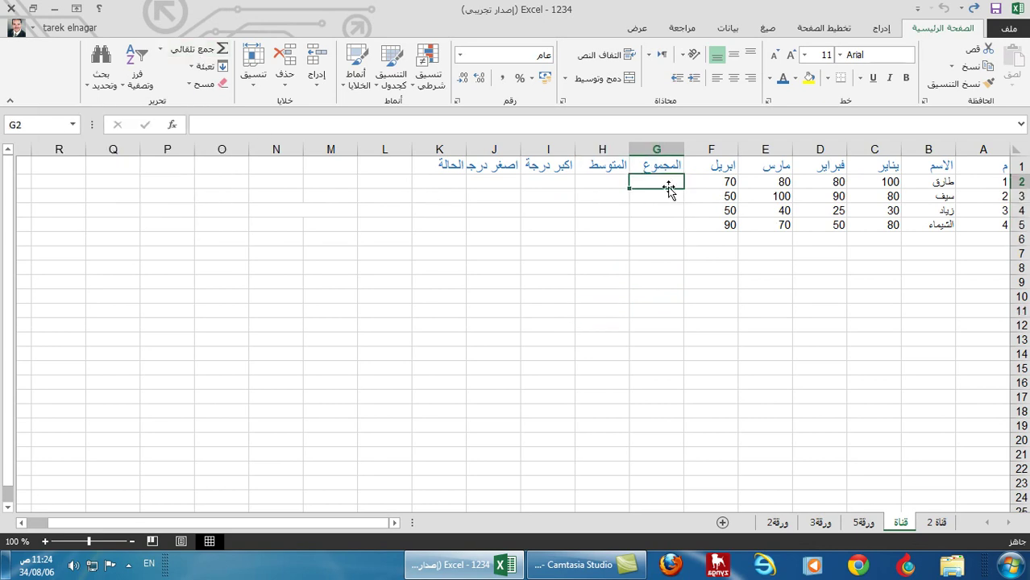
- Insert =SUM(C2:F2) in G2 from Math & Trig and fill down to G5
{"action": "left_click", "coordinate": [172, 125]}
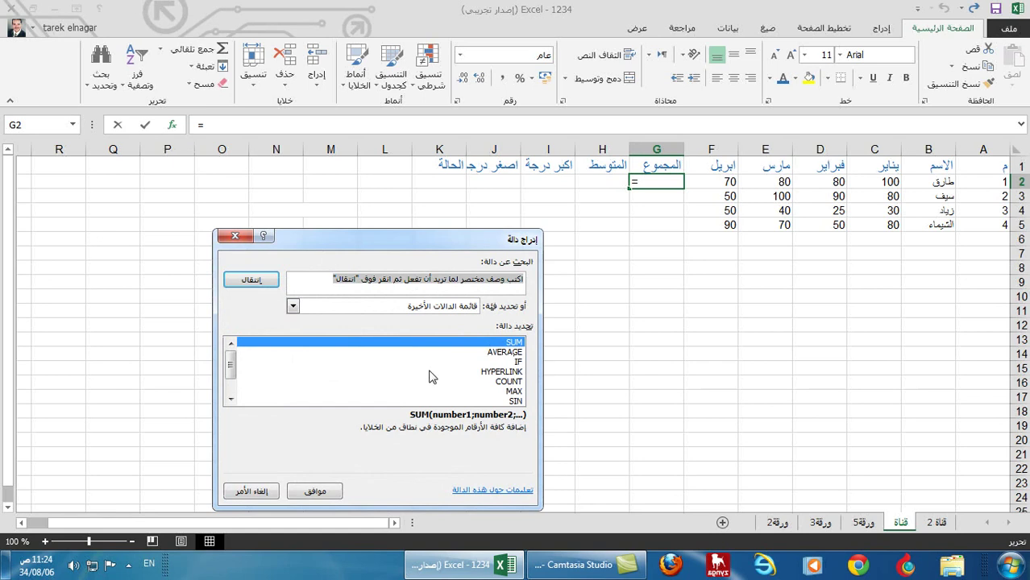
{"action": "left_click", "coordinate": [293, 307]}
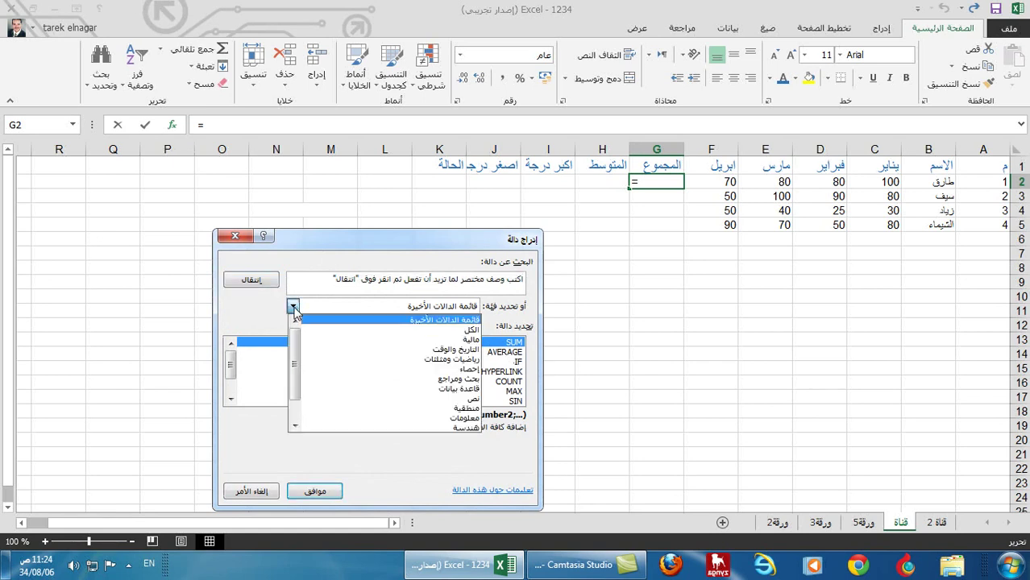
{"action": "left_click", "coordinate": [379, 361]}
{"action": "left_click", "coordinate": [508, 373]}
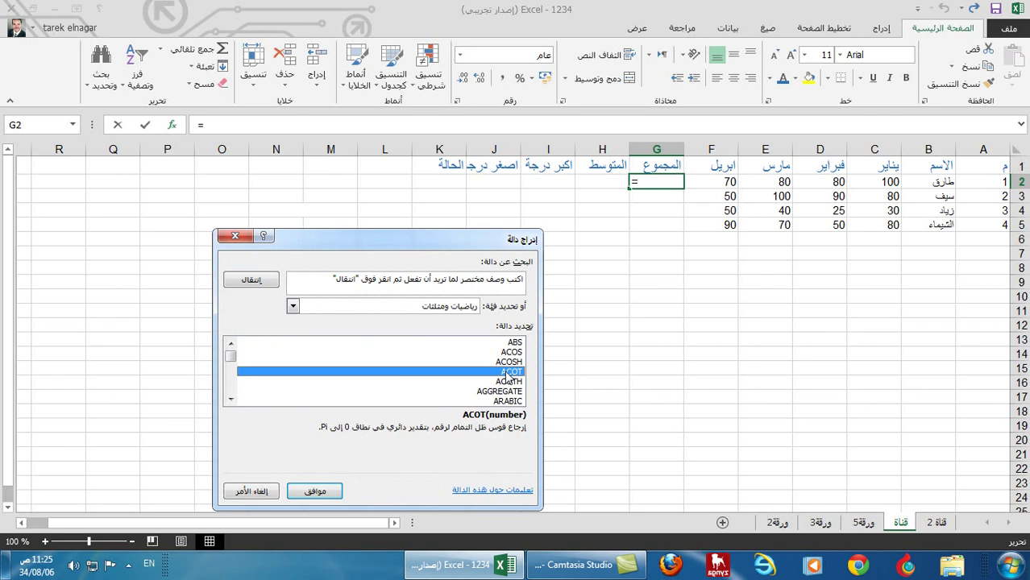
{"action": "key", "text": "s"}
{"action": "key", "text": "Down"}
{"action": "key", "text": "Down"}
{"action": "key", "text": "Down"}
{"action": "key", "text": "Down"}
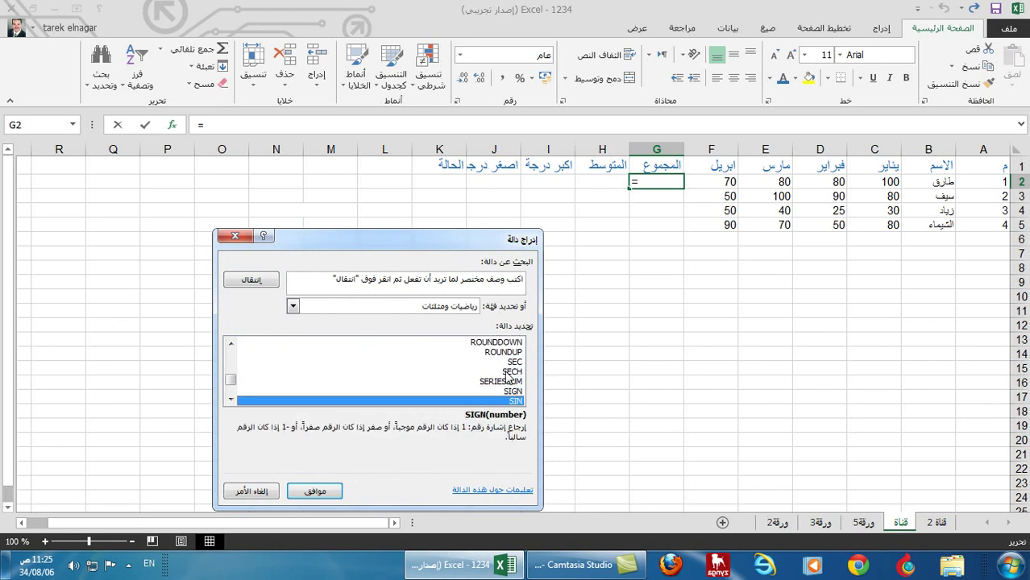
{"action": "key", "text": "Down"}
{"action": "key", "text": "Down"}
{"action": "key", "text": "Down"}
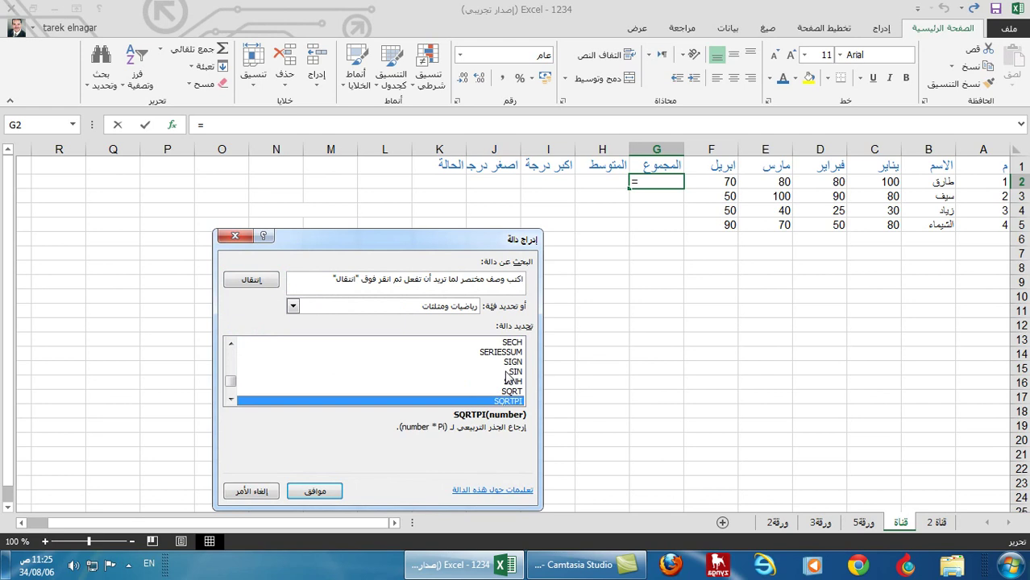
{"action": "key", "text": "Down"}
{"action": "key", "text": "Down"}
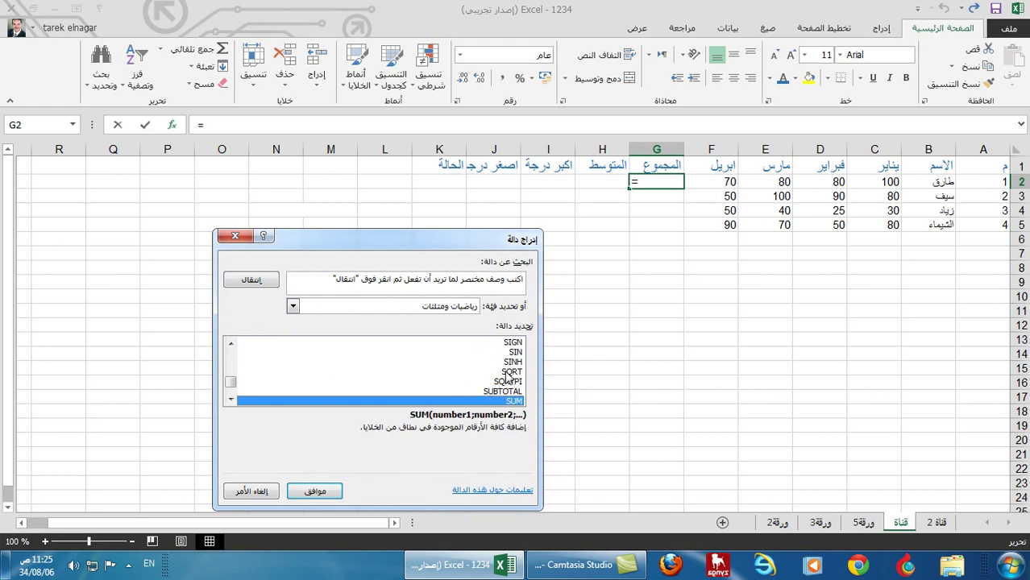
{"action": "left_click", "coordinate": [316, 492]}
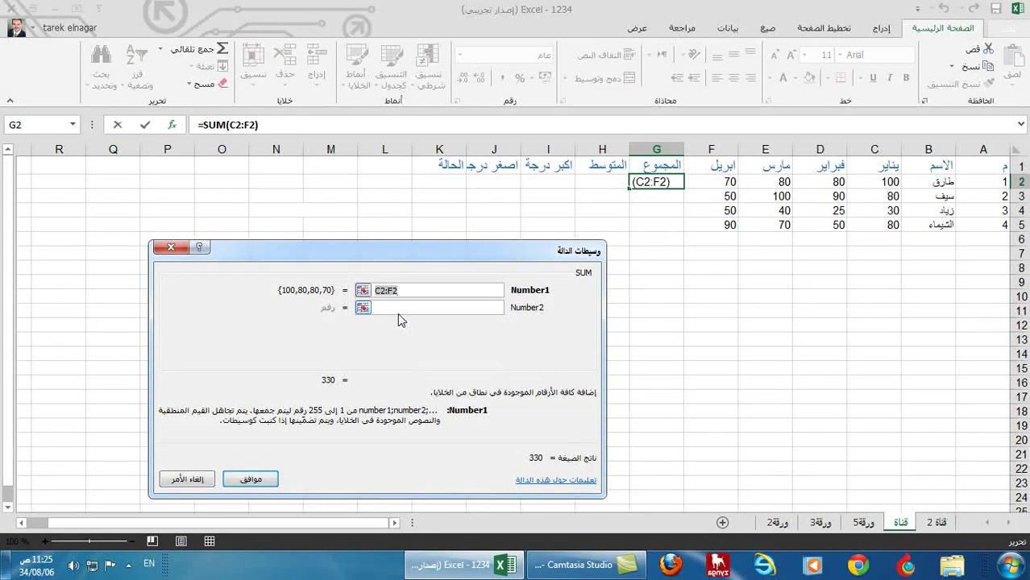
{"action": "left_click", "coordinate": [251, 478]}
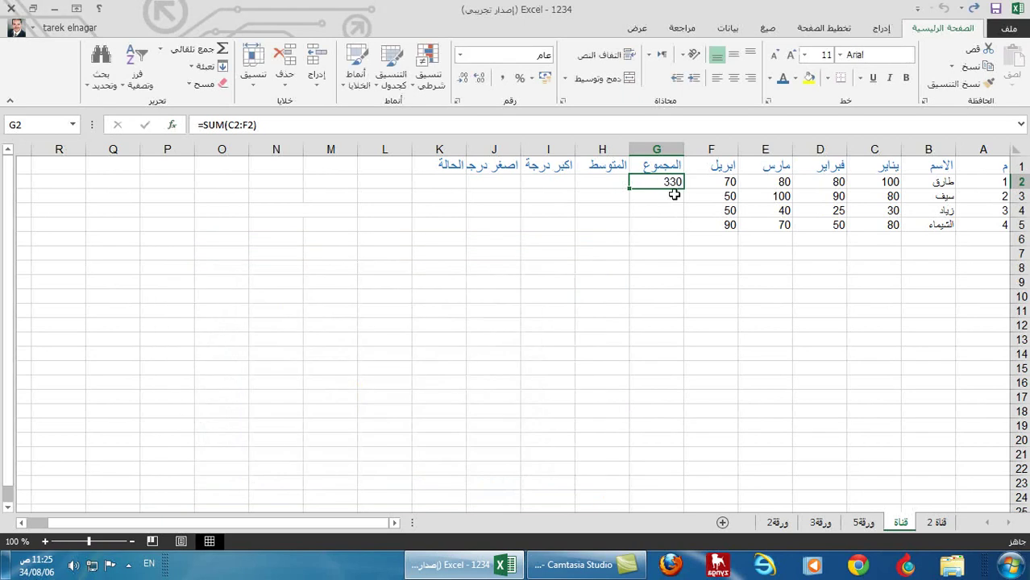
{"action": "left_click_drag", "start_coordinate": [630, 191], "coordinate": [630, 230]}
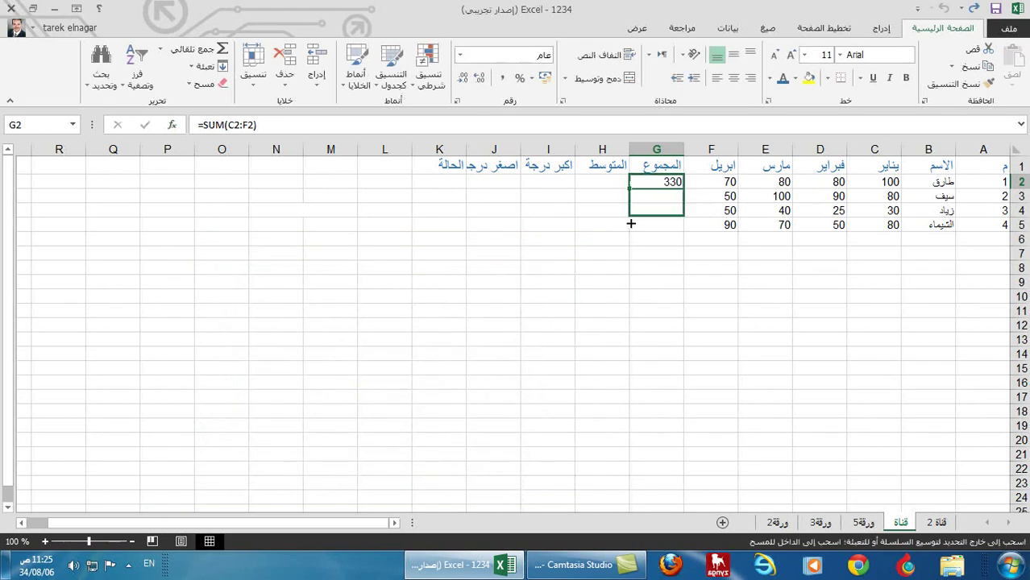
{"action": "left_click", "coordinate": [602, 182]}
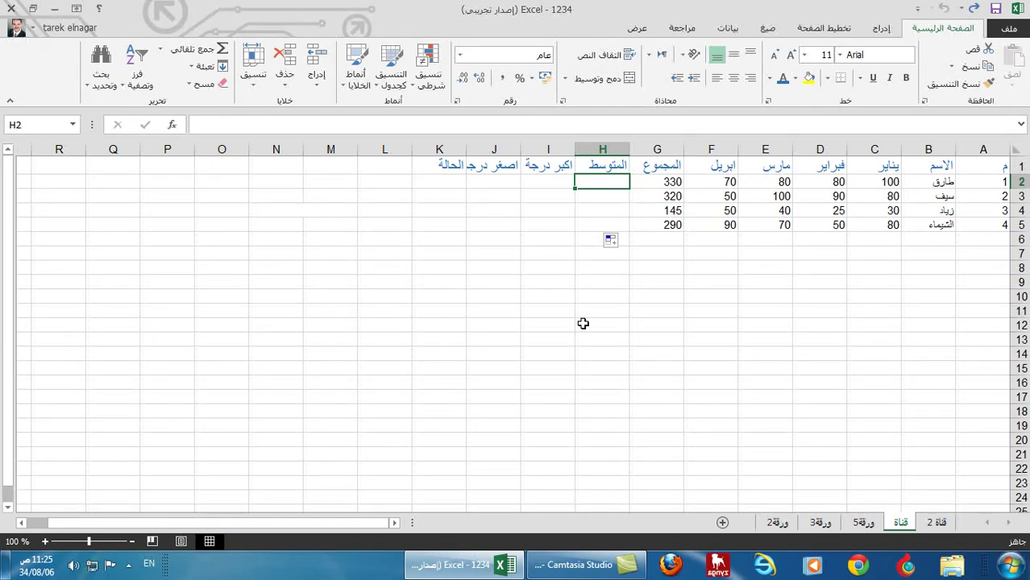
{"action": "type", "text": "="}
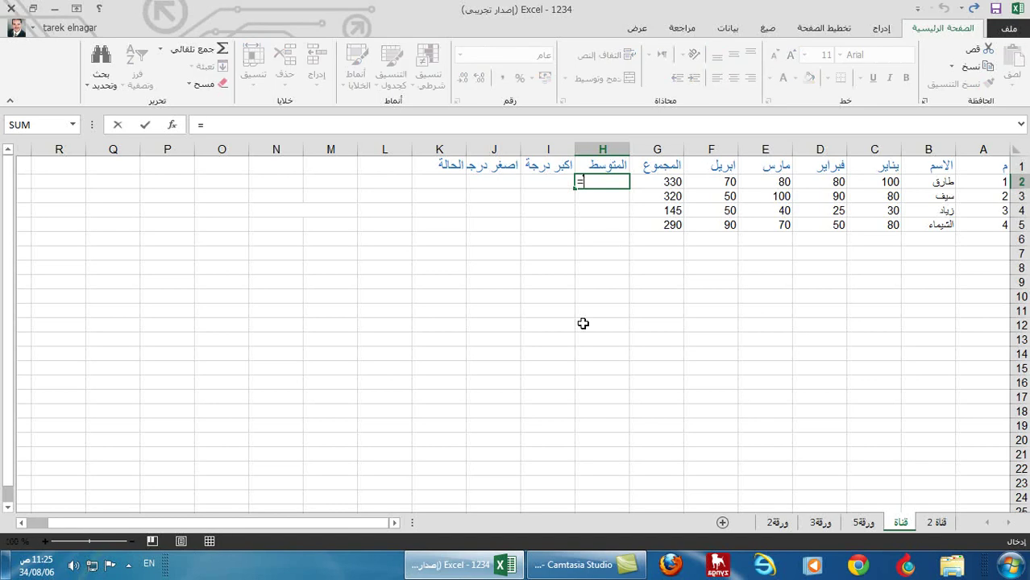
{"action": "key", "text": "alt+shift"}
{"action": "type", "text": "شرتقش"}
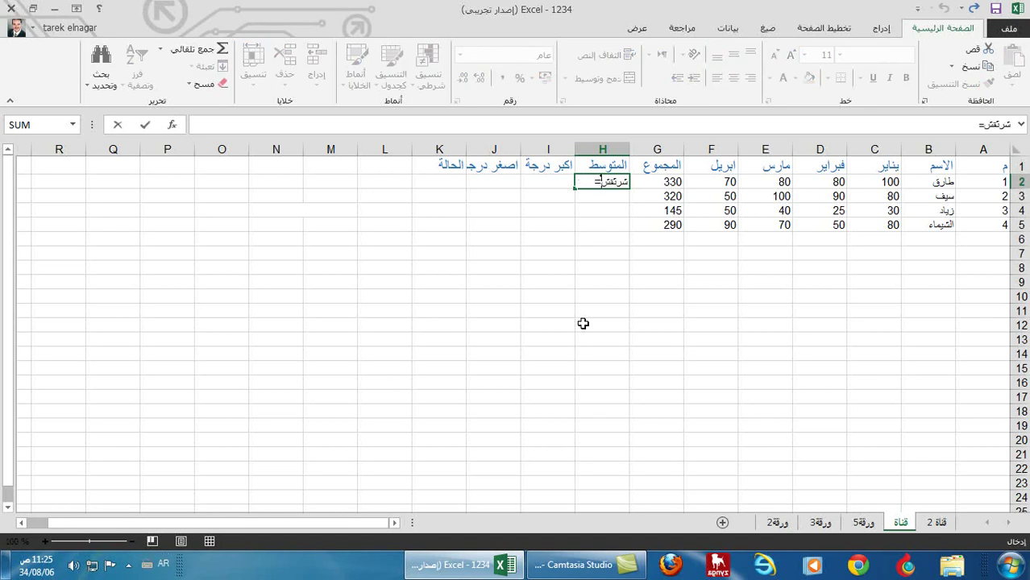
{"action": "type", "text": "لت("}
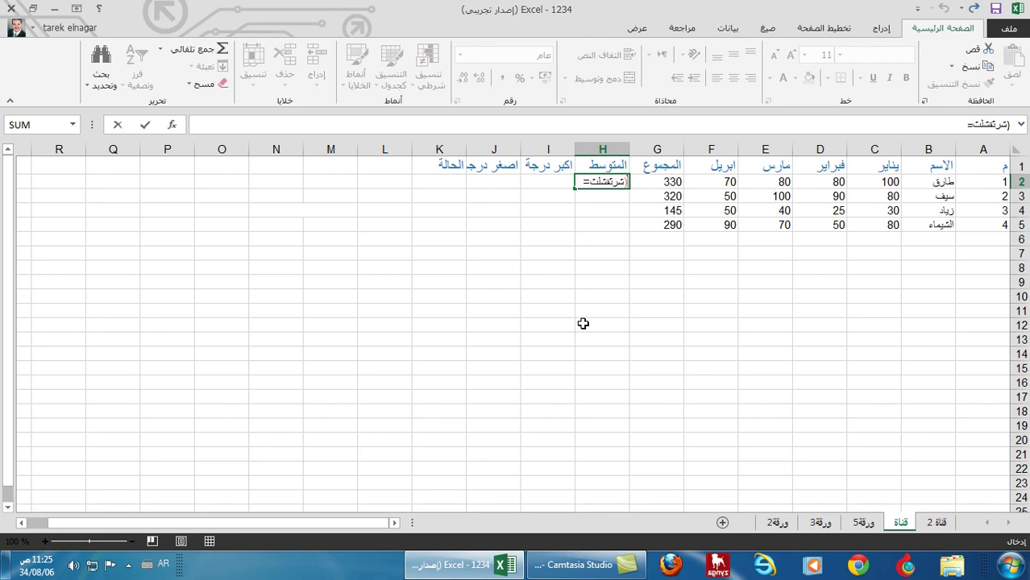
{"action": "type", "text": "ؤ2"}
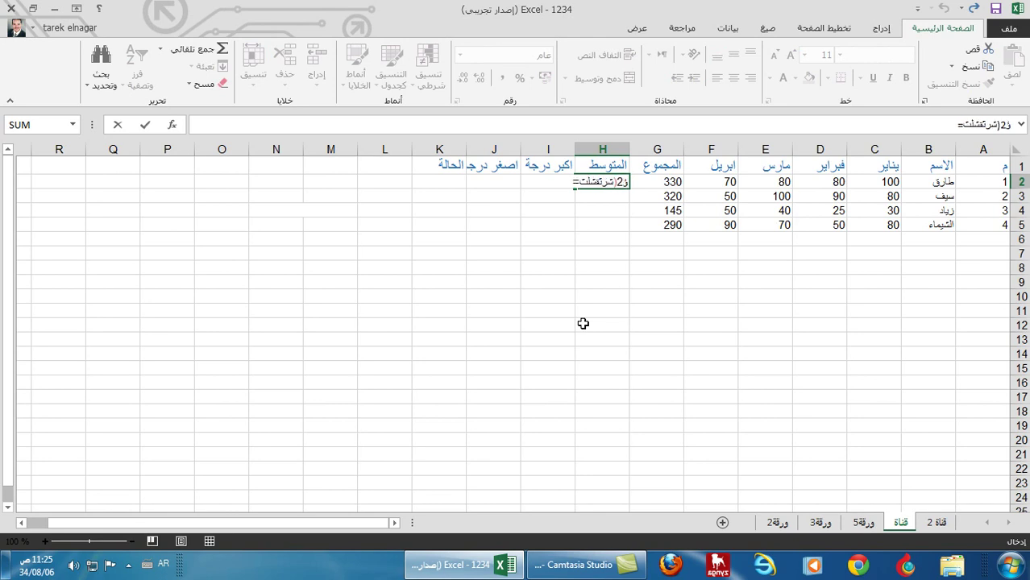
{"action": "key", "text": "BackSpace"}
{"action": "key", "text": "BackSpace"}
{"action": "key", "text": "BackSpace"}
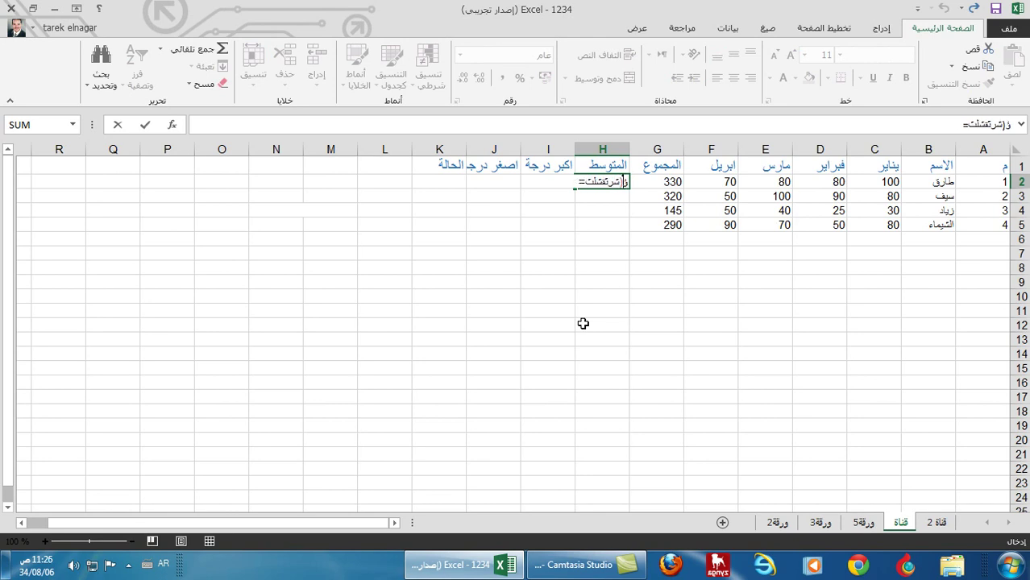
{"action": "key", "text": "BackSpace"}
{"action": "key", "text": "BackSpace"}
{"action": "key", "text": "BackSpace"}
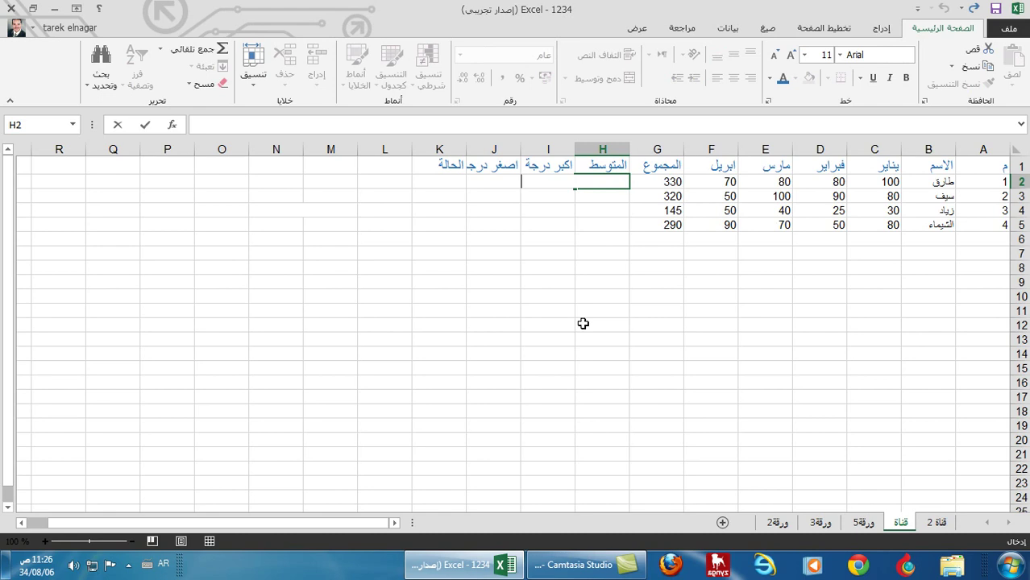
{"action": "key", "text": "alt+shift"}
{"action": "type", "text": "="}
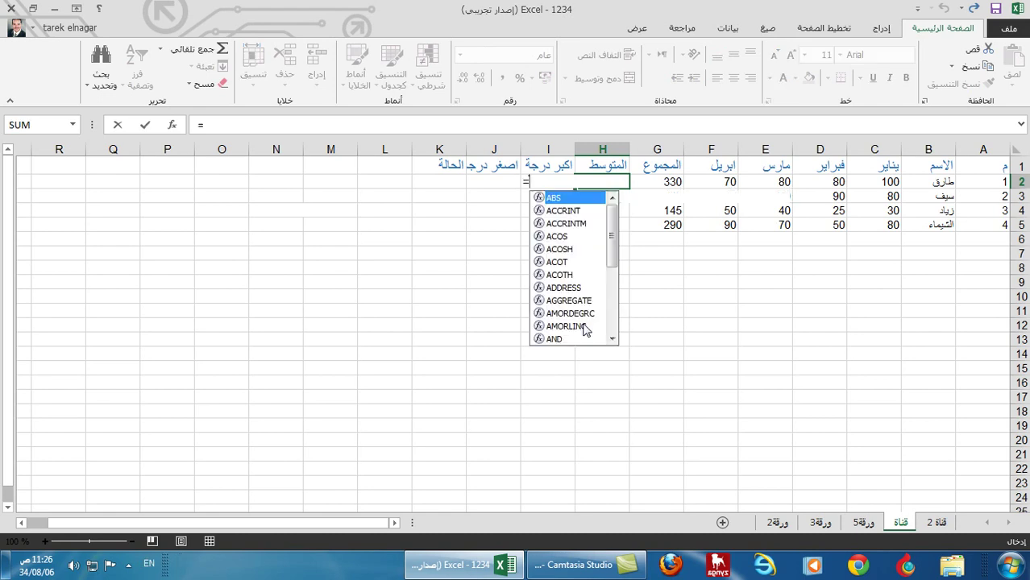
{"action": "type", "text": "average"}
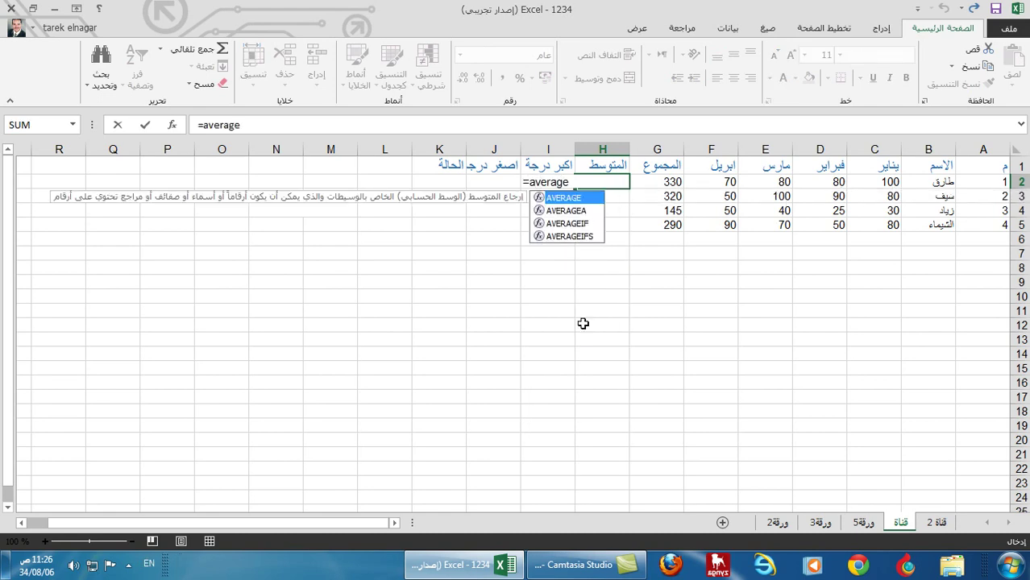
{"action": "type", "text": "(c2"}
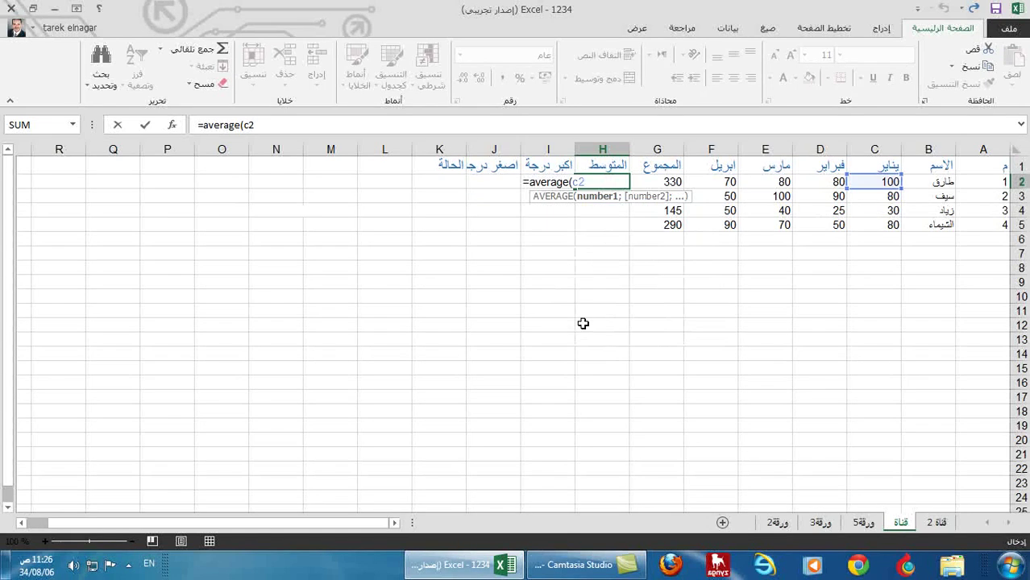
{"action": "type", "text": ":"}
{"action": "type", "text": "f2"}
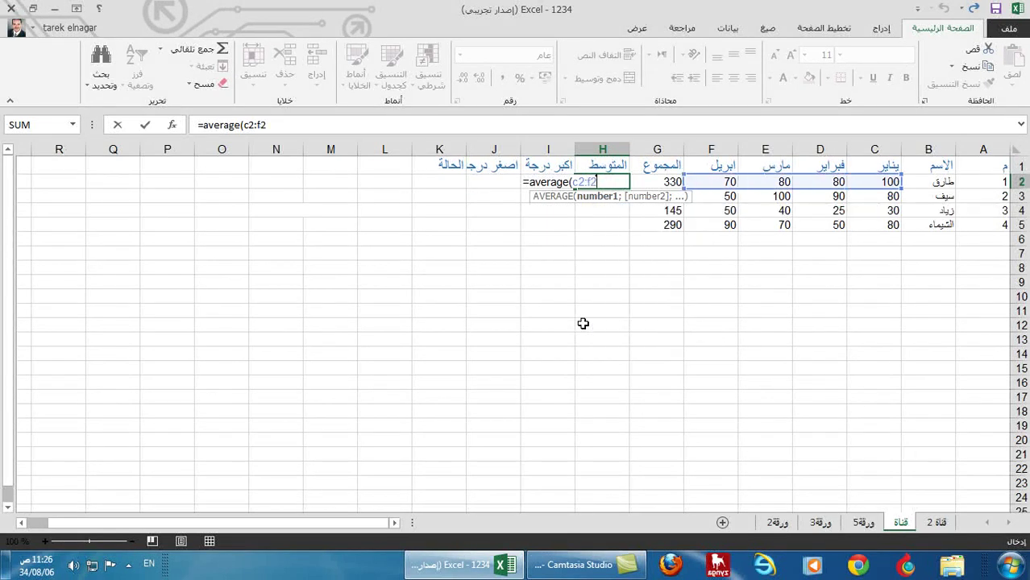
{"action": "type", "text": ")"}
{"action": "key", "text": "Return"}
{"action": "key", "text": "Return"}
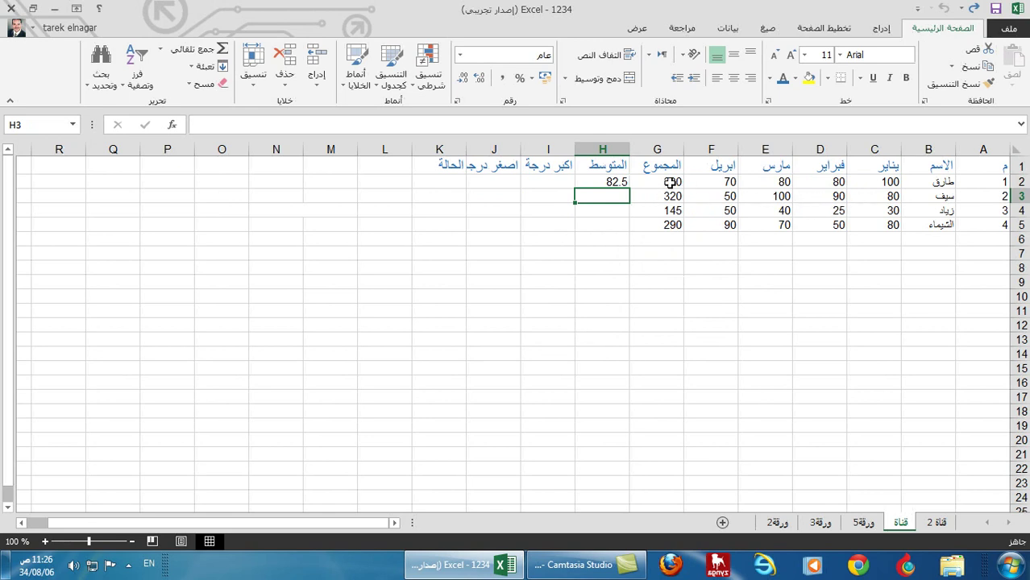
{"action": "left_click", "coordinate": [593, 180]}
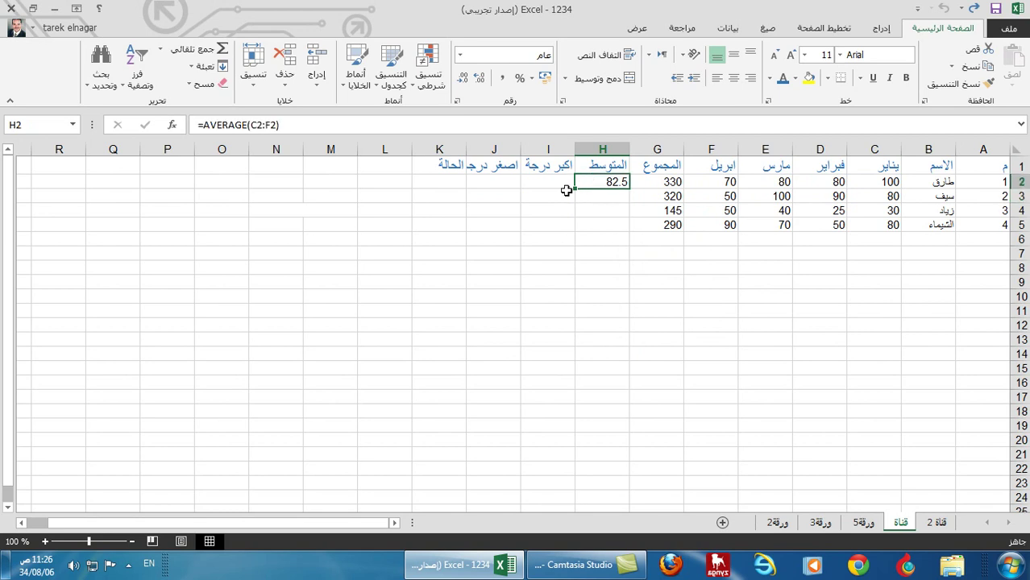
{"action": "left_click_drag", "start_coordinate": [576, 188], "coordinate": [593, 230]}
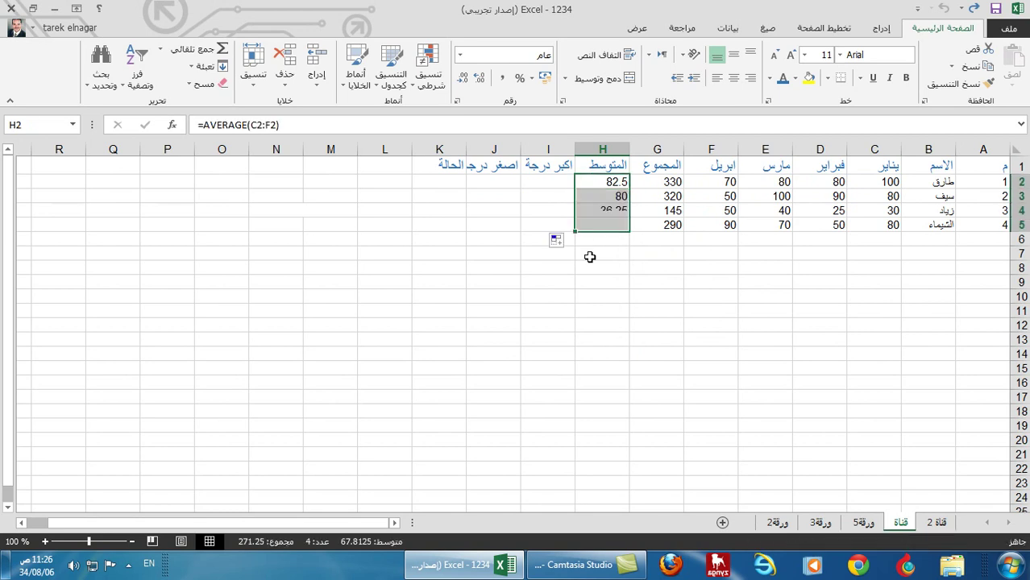
{"action": "left_click", "coordinate": [590, 256]}
{"action": "left_click_drag", "start_coordinate": [592, 181], "coordinate": [598, 236]}
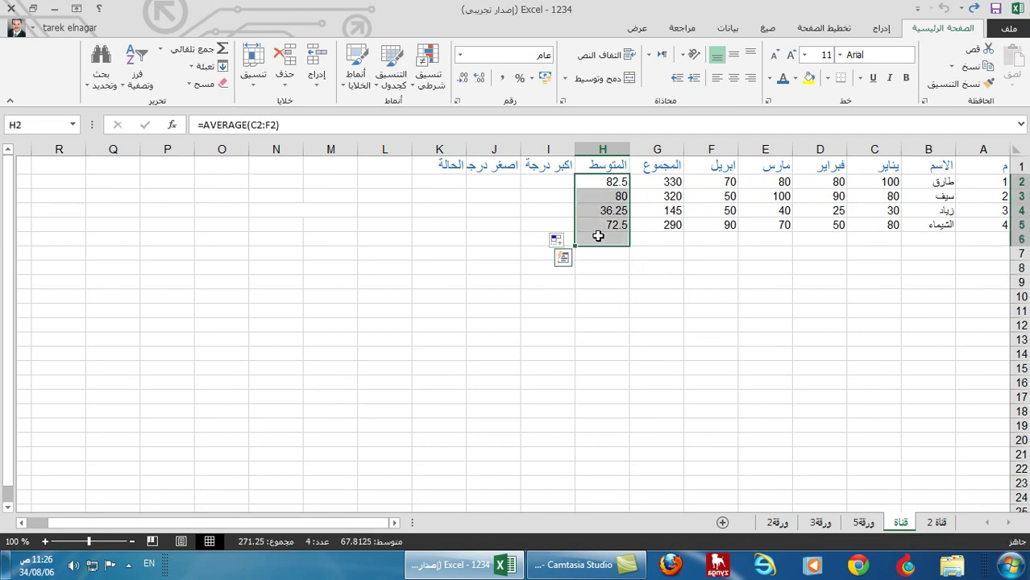
{"action": "key", "text": "Delete"}
{"action": "left_click", "coordinate": [614, 179]}
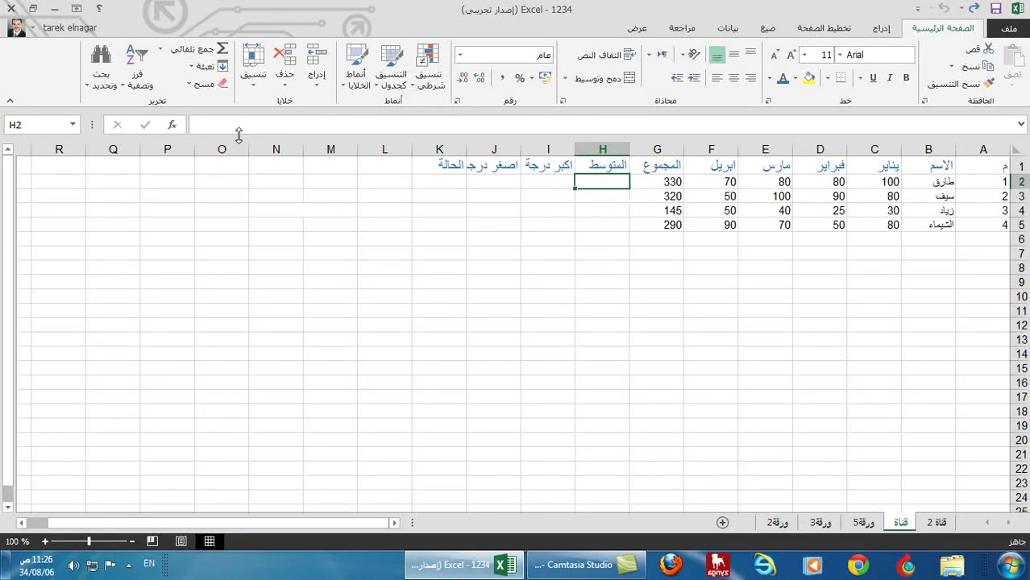
- Insert =AVERAGE(C2:F2) in H2 and fill down to H5 (82.5, 80, 36.25, 72.5)
{"action": "left_click", "coordinate": [172, 125]}
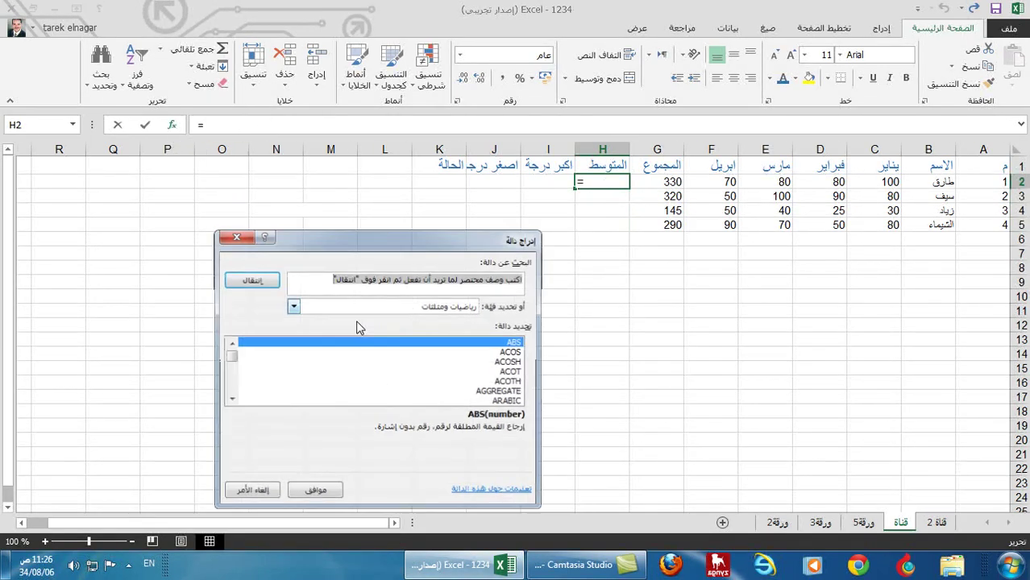
{"action": "left_click", "coordinate": [293, 307]}
{"action": "left_click", "coordinate": [442, 368]}
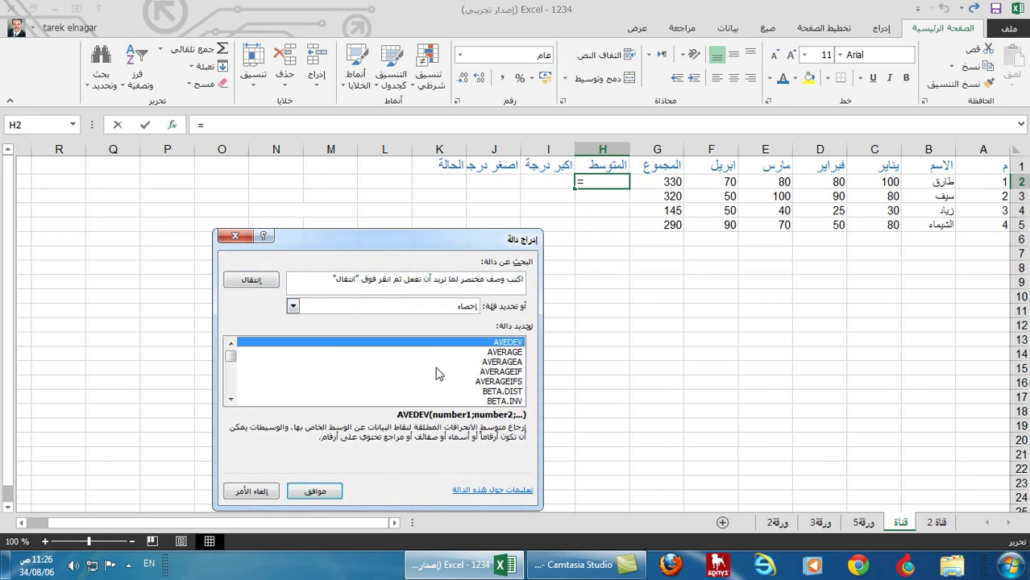
{"action": "left_click", "coordinate": [505, 353]}
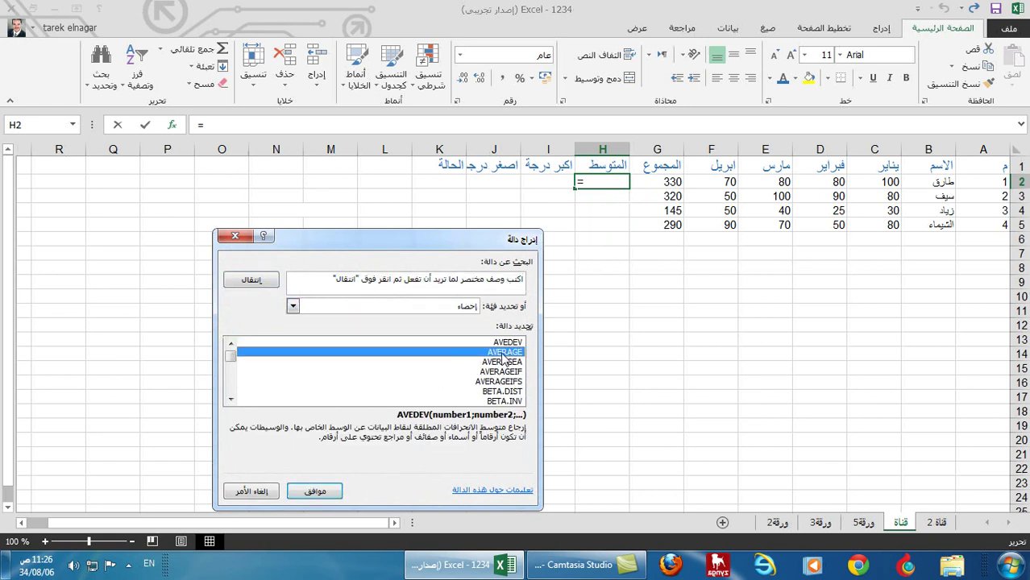
{"action": "left_click", "coordinate": [322, 492]}
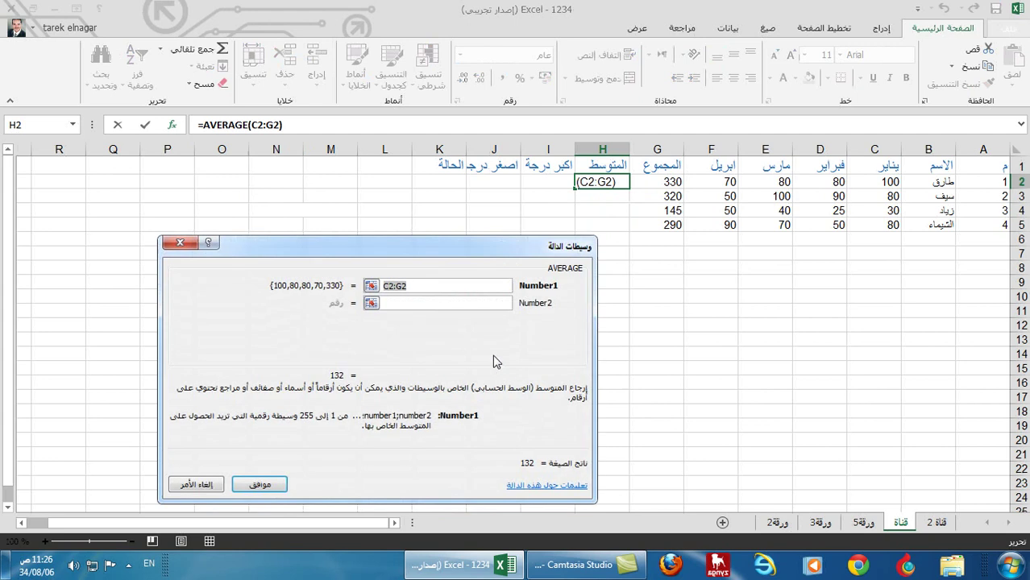
{"action": "left_click", "coordinate": [401, 289]}
{"action": "key", "text": "BackSpace"}
{"action": "type", "text": "f"}
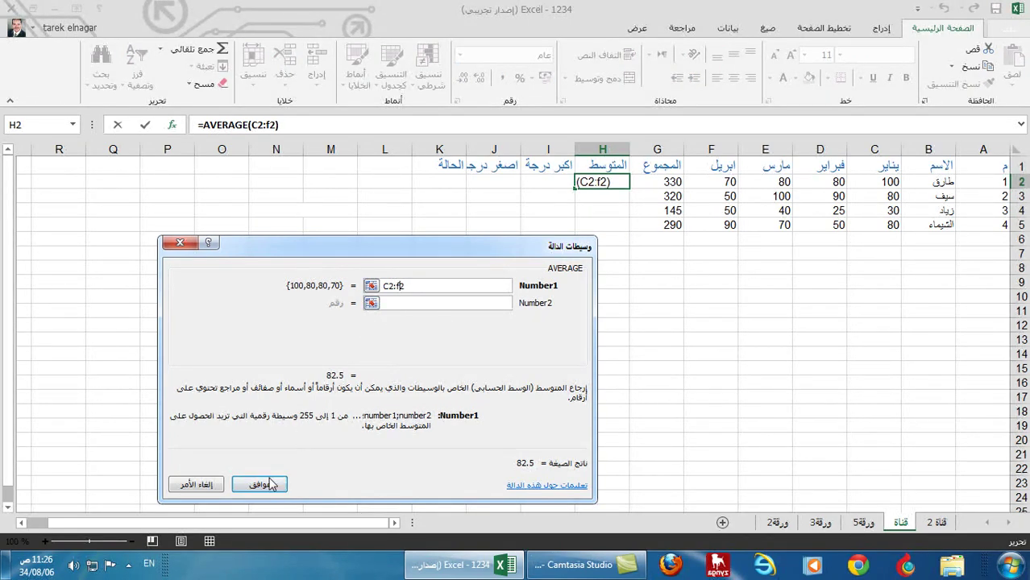
{"action": "left_click", "coordinate": [272, 484]}
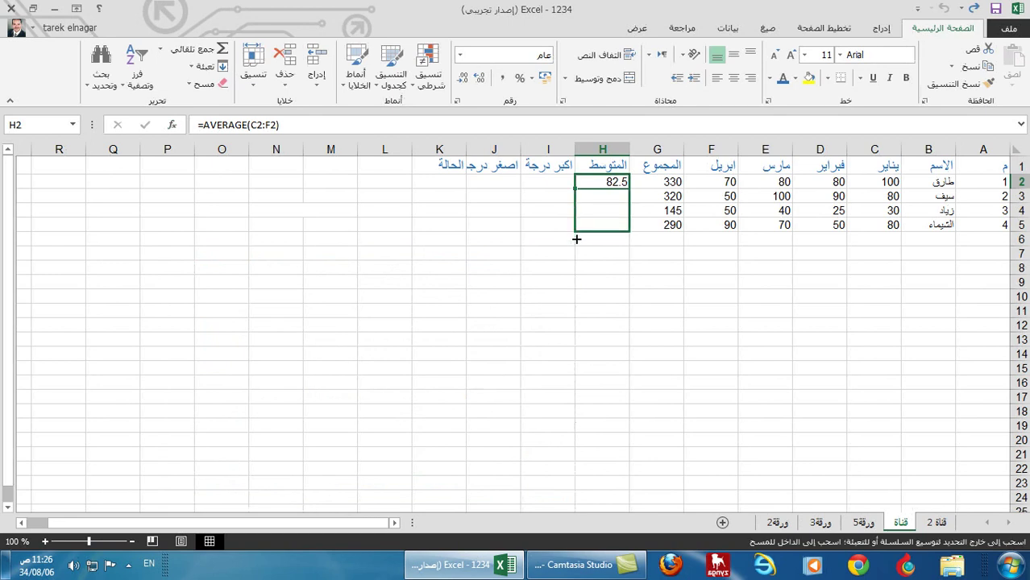
{"action": "left_click_drag", "start_coordinate": [577, 186], "coordinate": [577, 233]}
{"action": "left_click", "coordinate": [586, 285]}
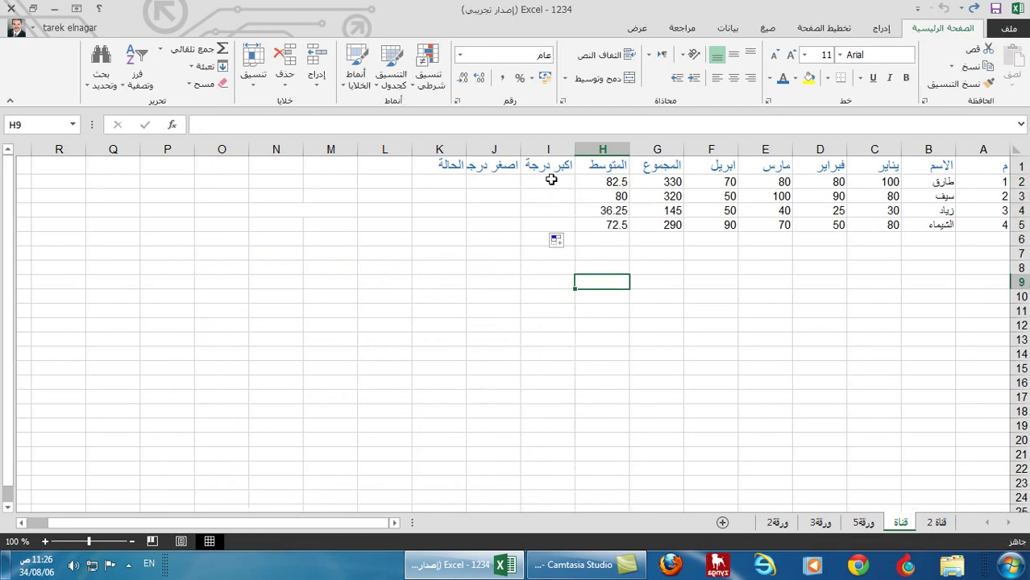
{"action": "left_click", "coordinate": [548, 184]}
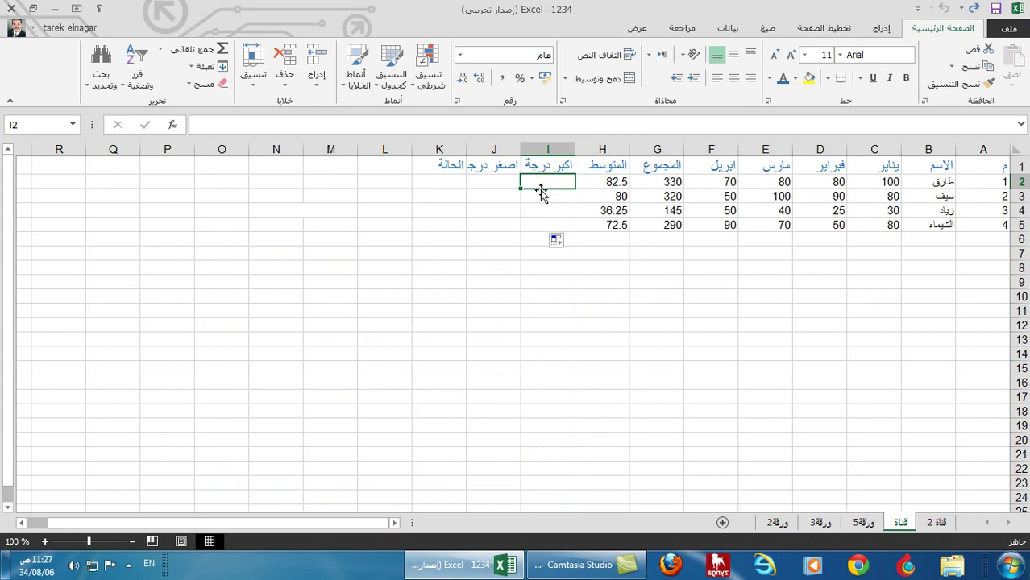
{"action": "type", "text": "=max"}
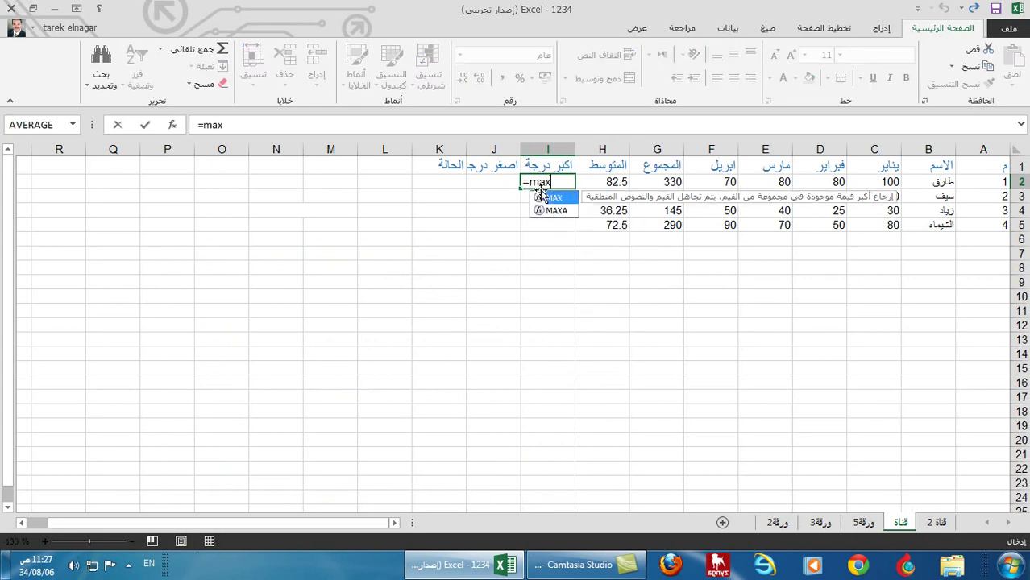
{"action": "type", "text": "(c2"}
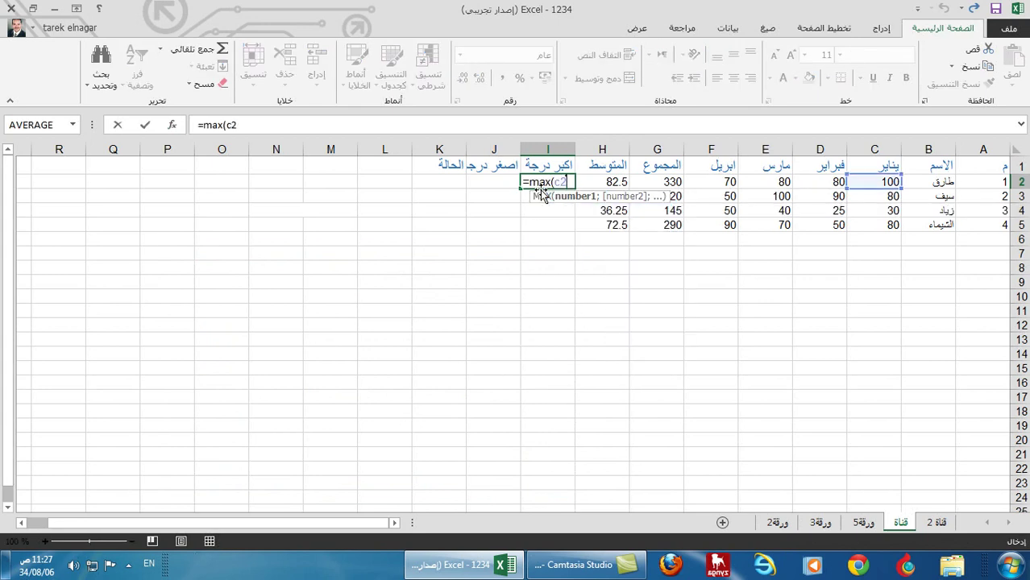
{"action": "type", "text": ":f2"}
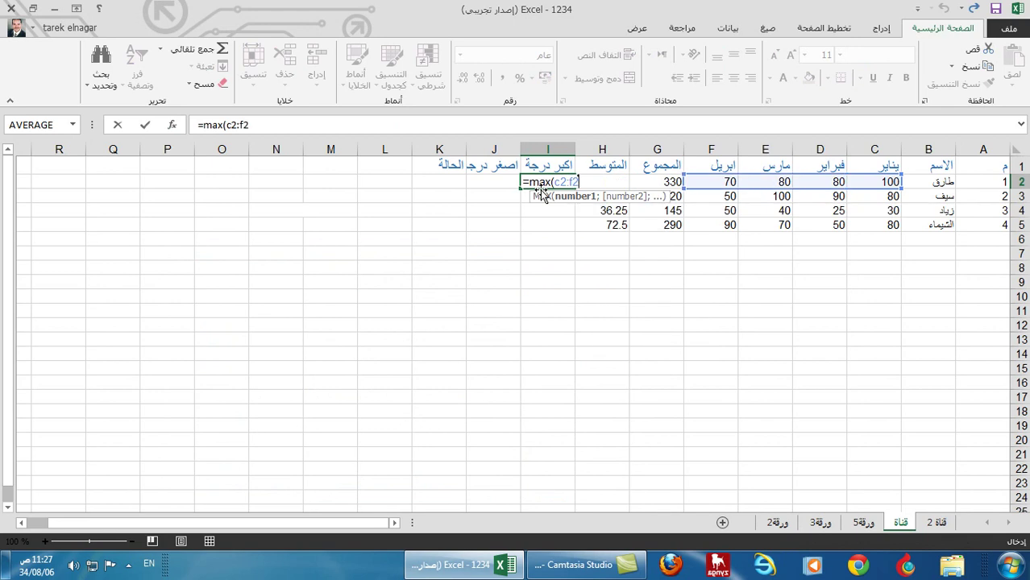
{"action": "type", "text": ")"}
{"action": "key", "text": "Return"}
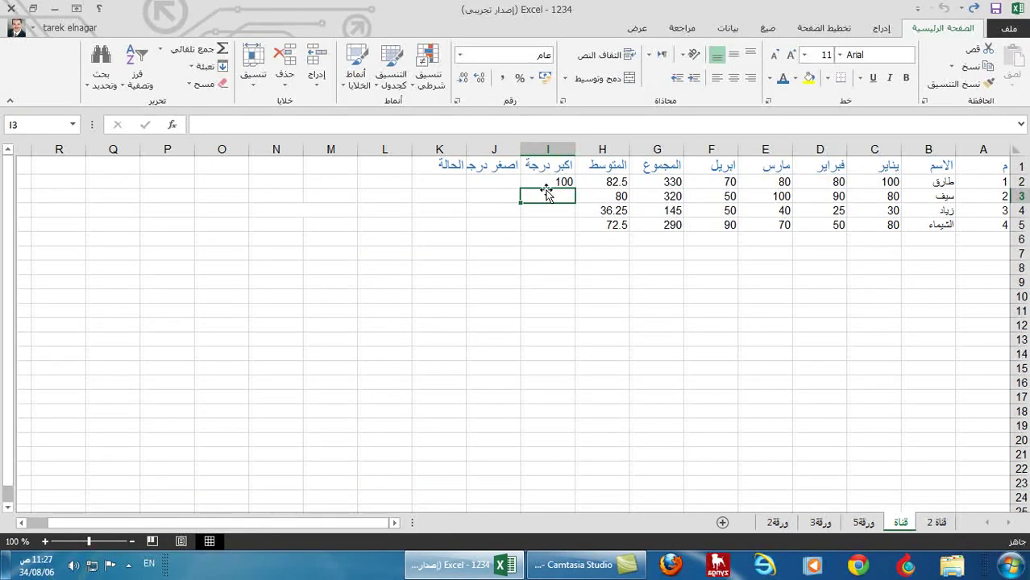
{"action": "left_click", "coordinate": [554, 181]}
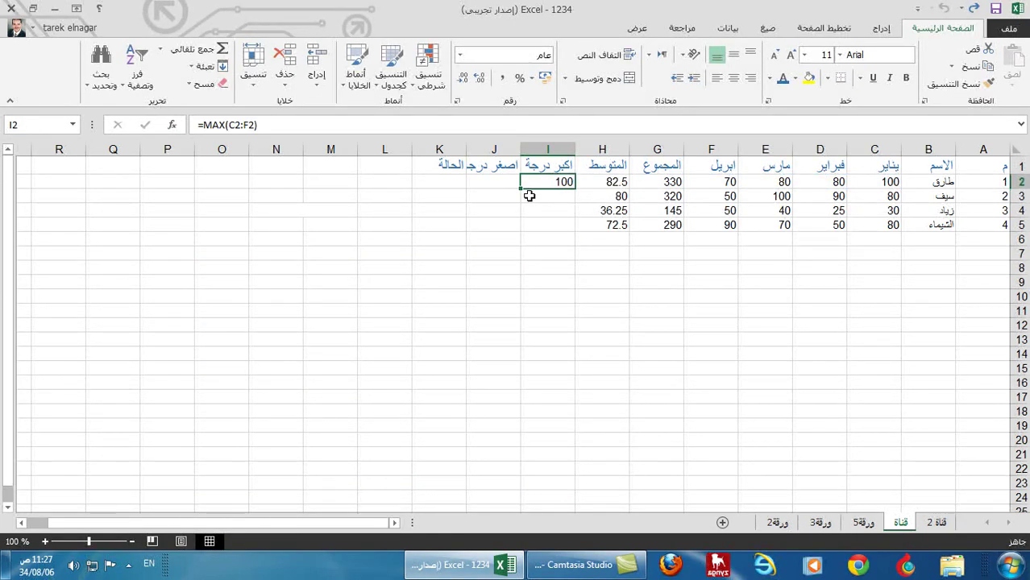
{"action": "left_click_drag", "start_coordinate": [521, 190], "coordinate": [528, 232]}
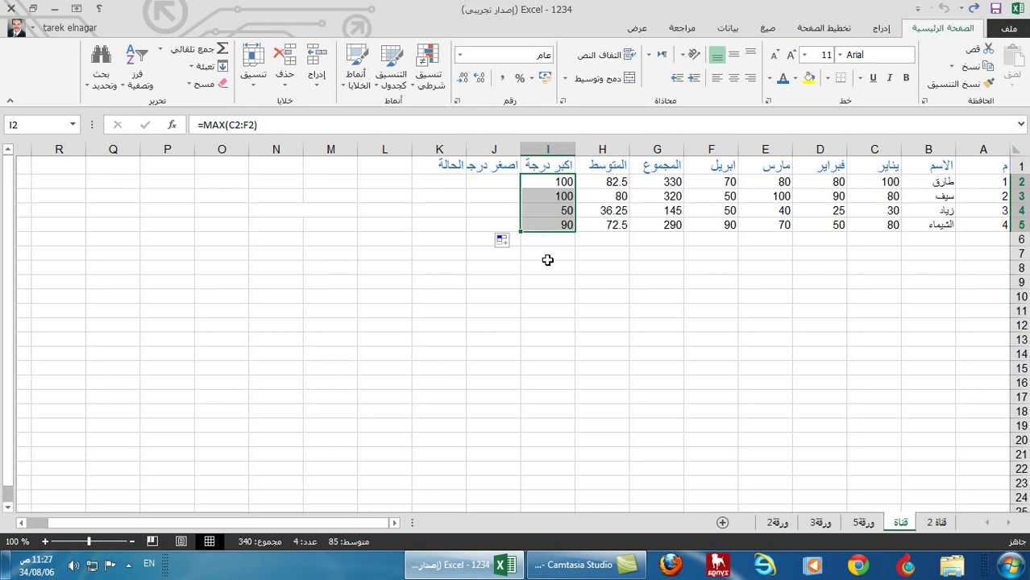
{"action": "left_click", "coordinate": [548, 254]}
{"action": "left_click_drag", "start_coordinate": [547, 178], "coordinate": [548, 226]}
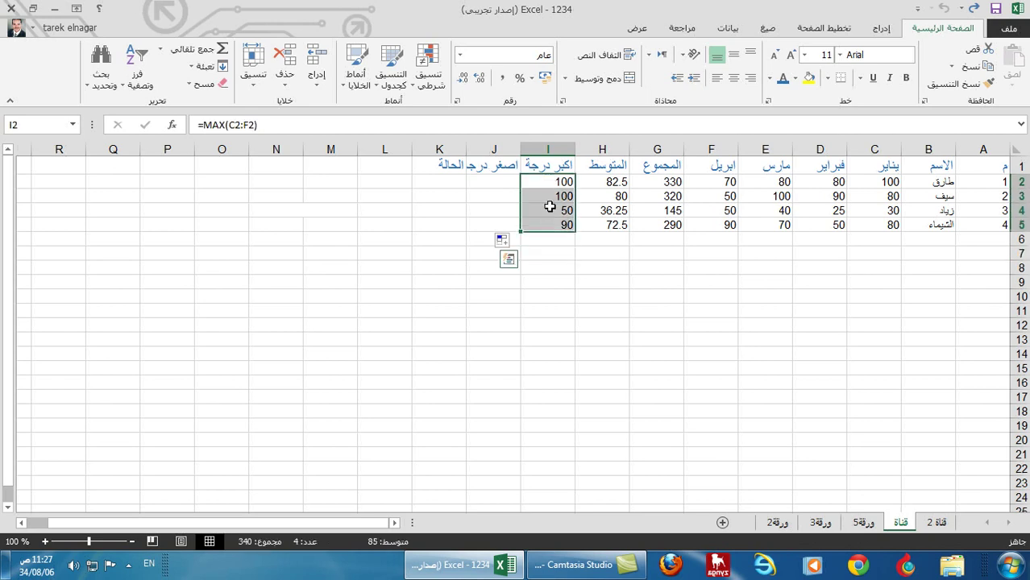
{"action": "key", "text": "Delete"}
{"action": "left_click", "coordinate": [550, 181]}
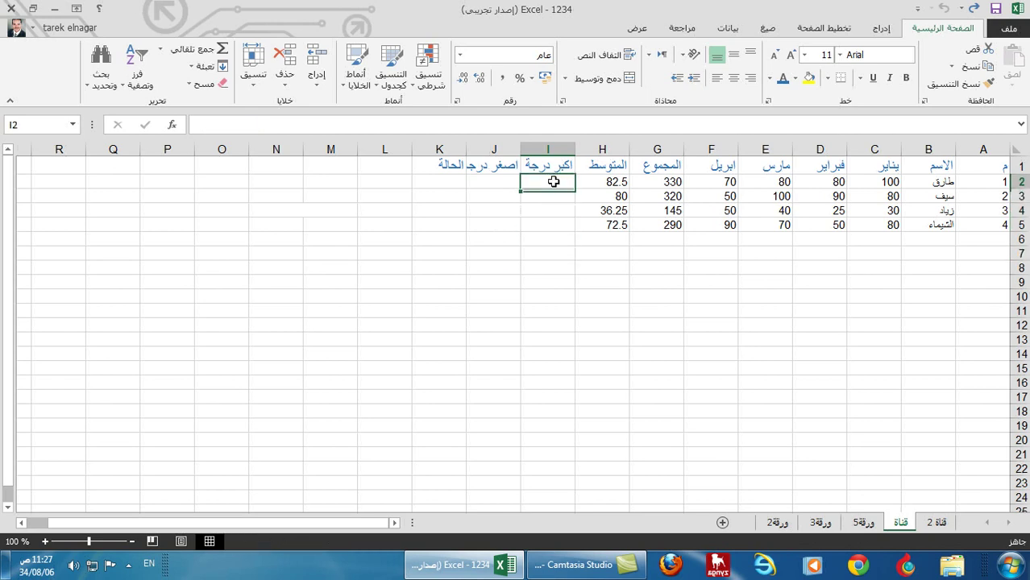
- Insert =MAX(C2:F2) in I2 and fill down to I5 (100, 100, 50, 90)
{"action": "left_click", "coordinate": [171, 124]}
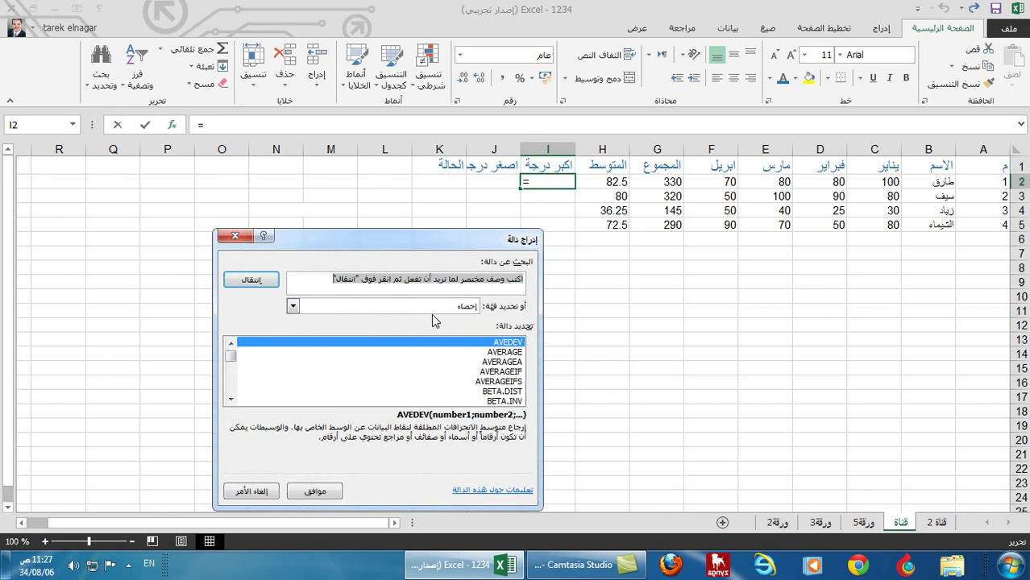
{"action": "left_click", "coordinate": [490, 382]}
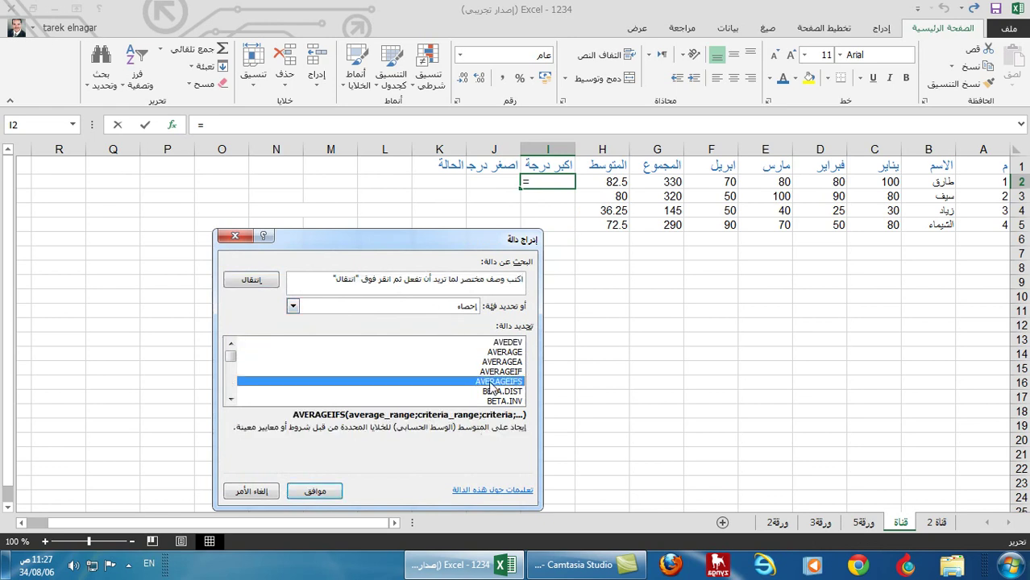
{"action": "key", "text": "m"}
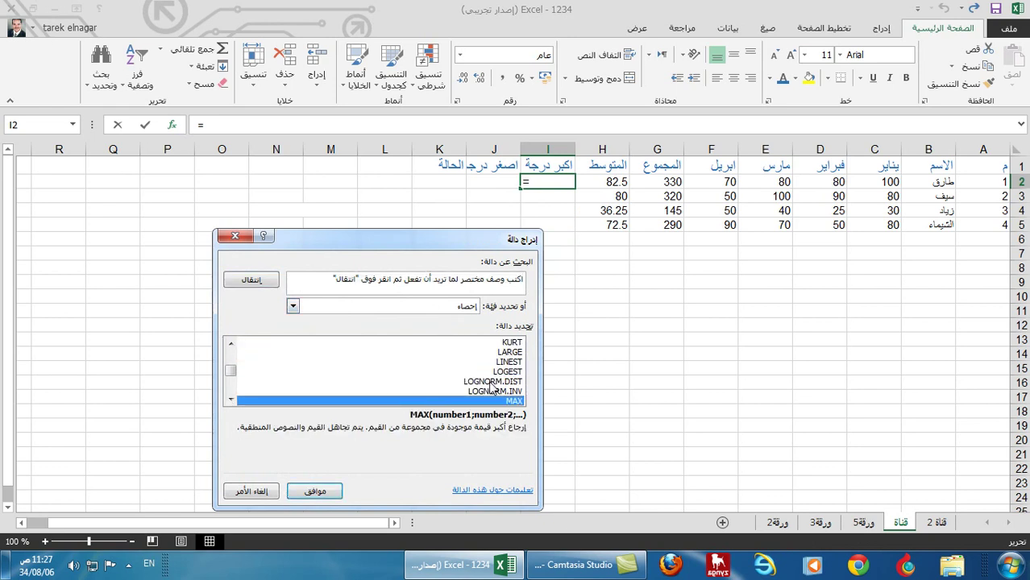
{"action": "left_click", "coordinate": [323, 494]}
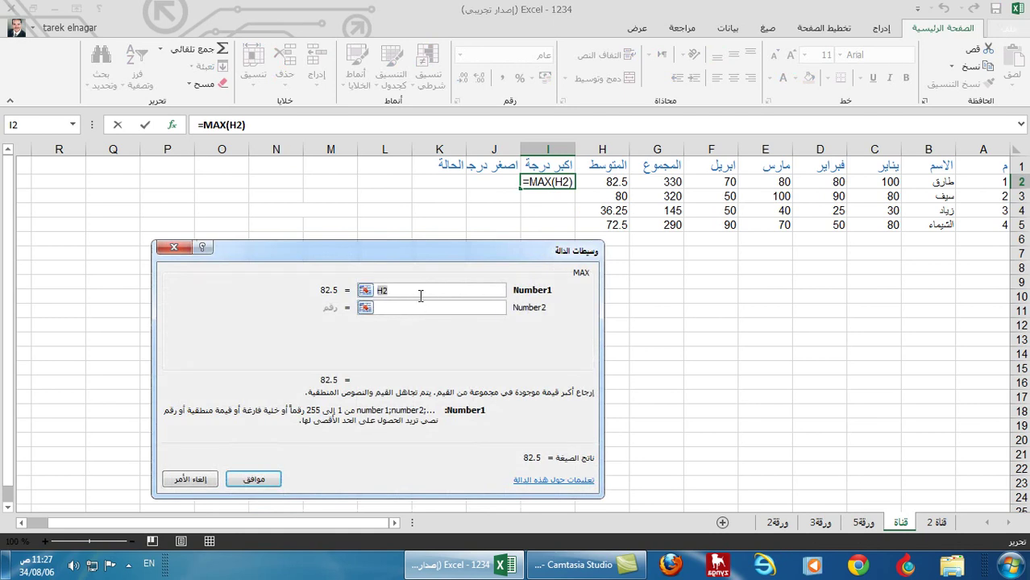
{"action": "type", "text": "c2"}
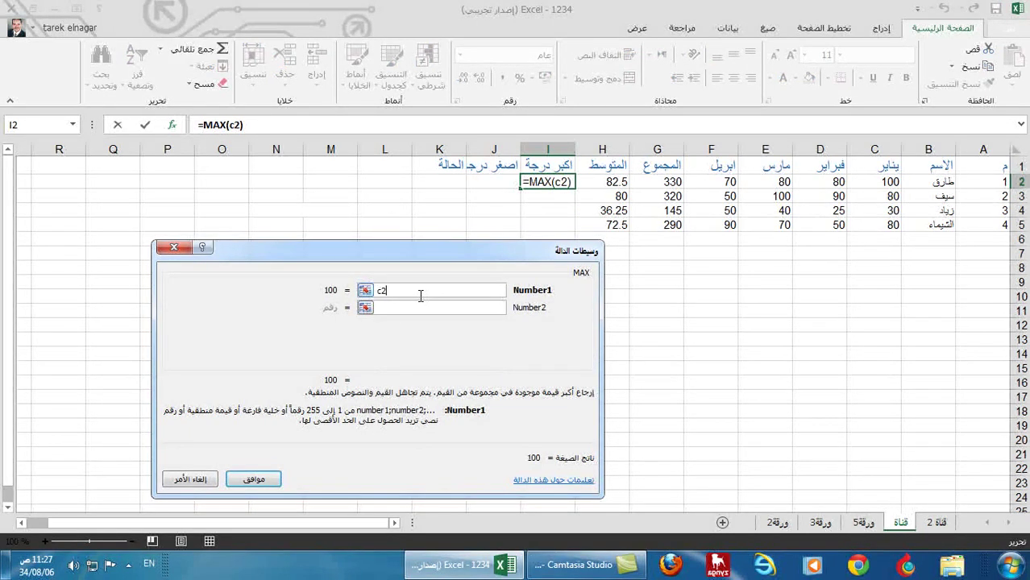
{"action": "type", "text": ":f2"}
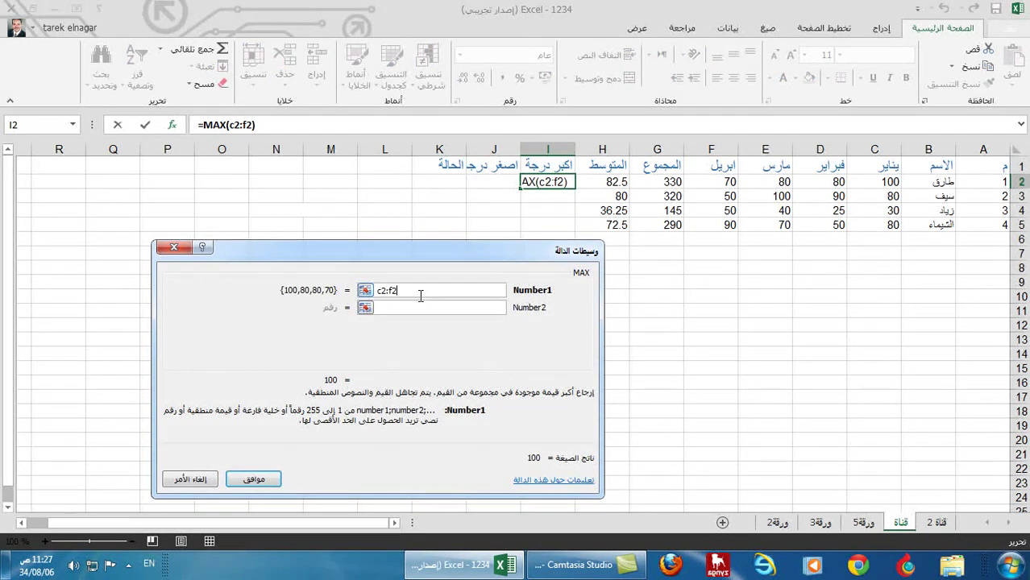
{"action": "left_click", "coordinate": [250, 480]}
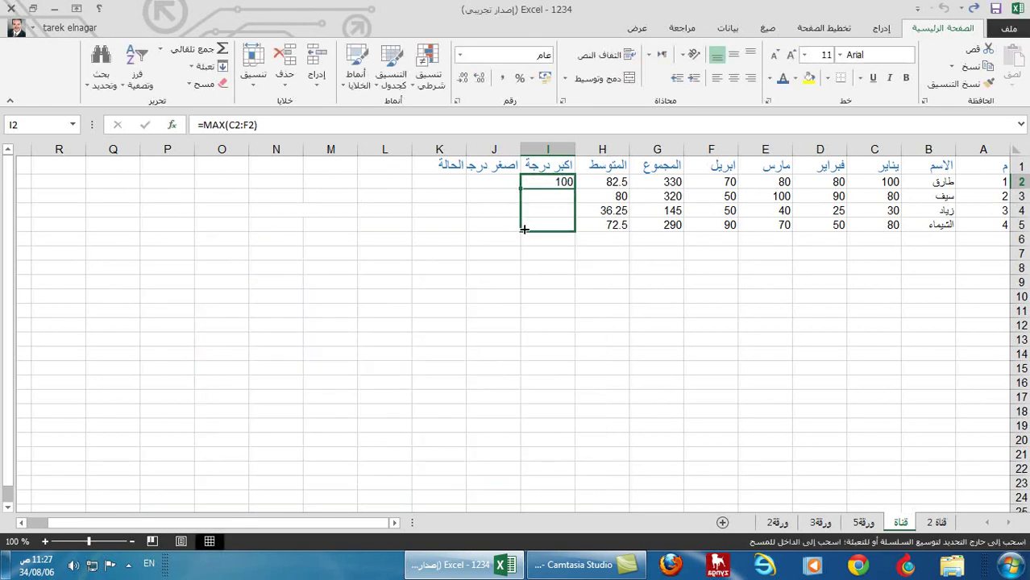
{"action": "left_click_drag", "start_coordinate": [521, 188], "coordinate": [522, 229]}
{"action": "left_click", "coordinate": [499, 183]}
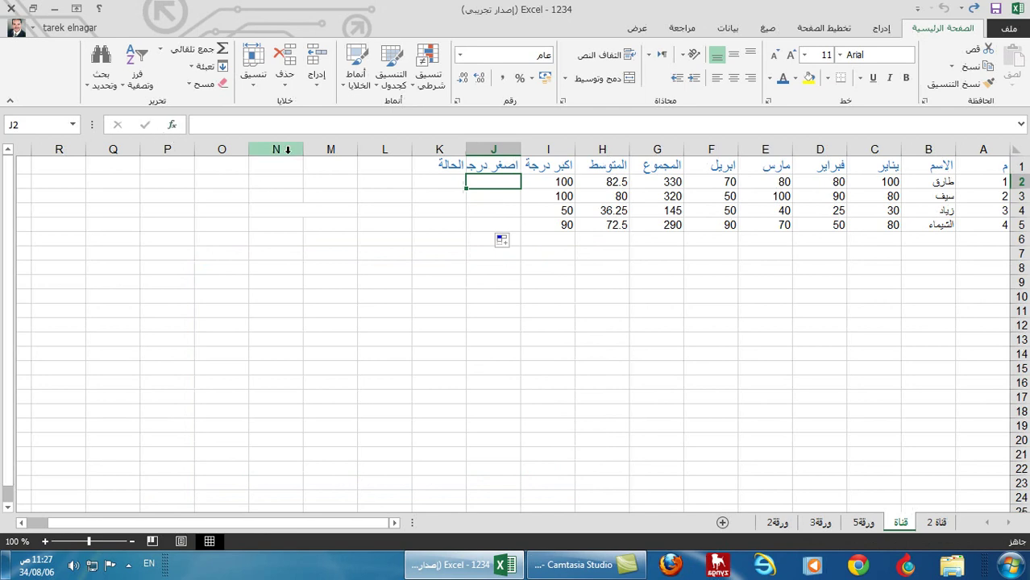
- Enter =MIN(C2:F2) in J2 and fill down to J5 (70, 50, 25, 50)
{"action": "type", "text": "="}
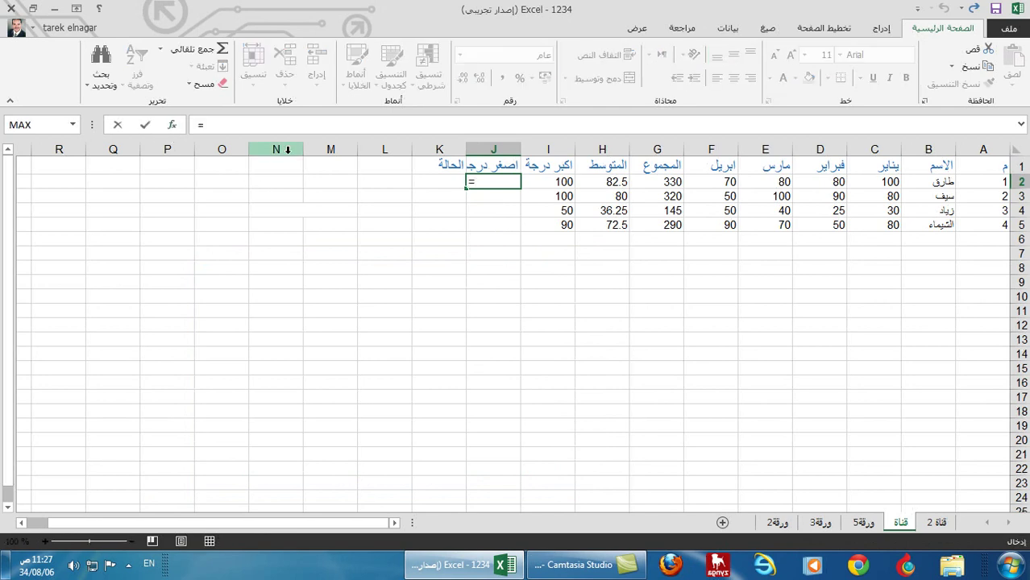
{"action": "type", "text": "min"}
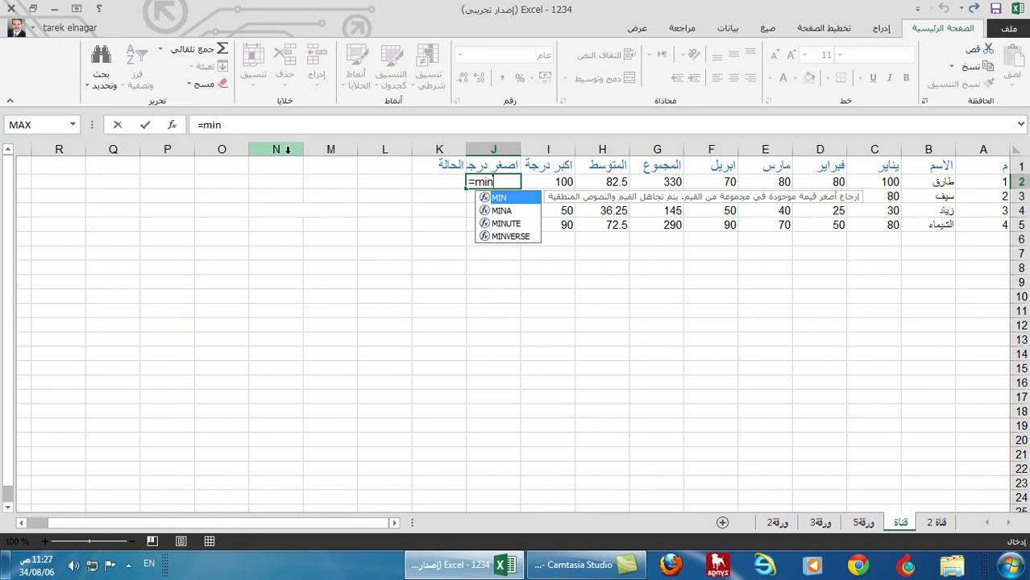
{"action": "type", "text": "("}
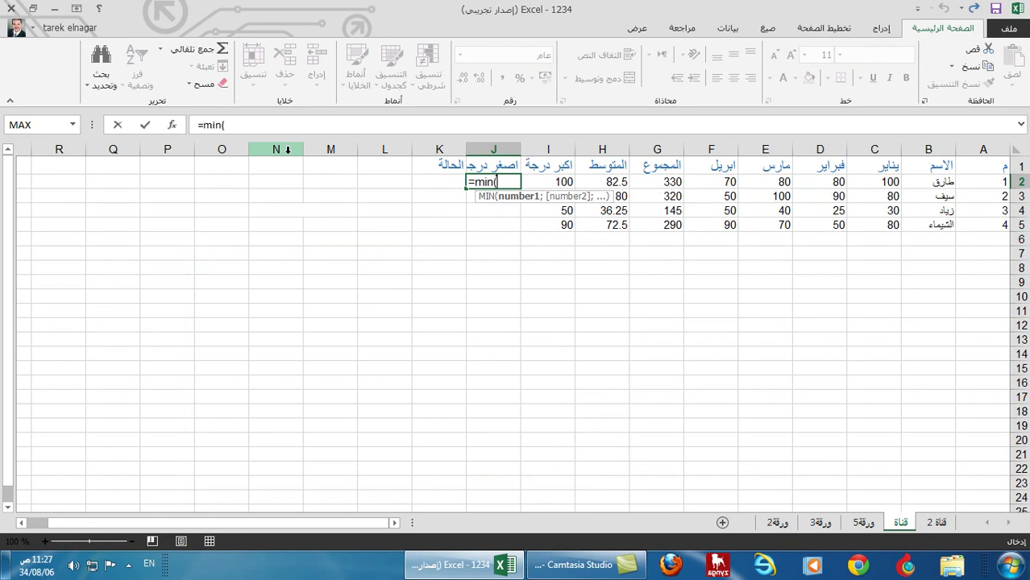
{"action": "type", "text": "c2:"}
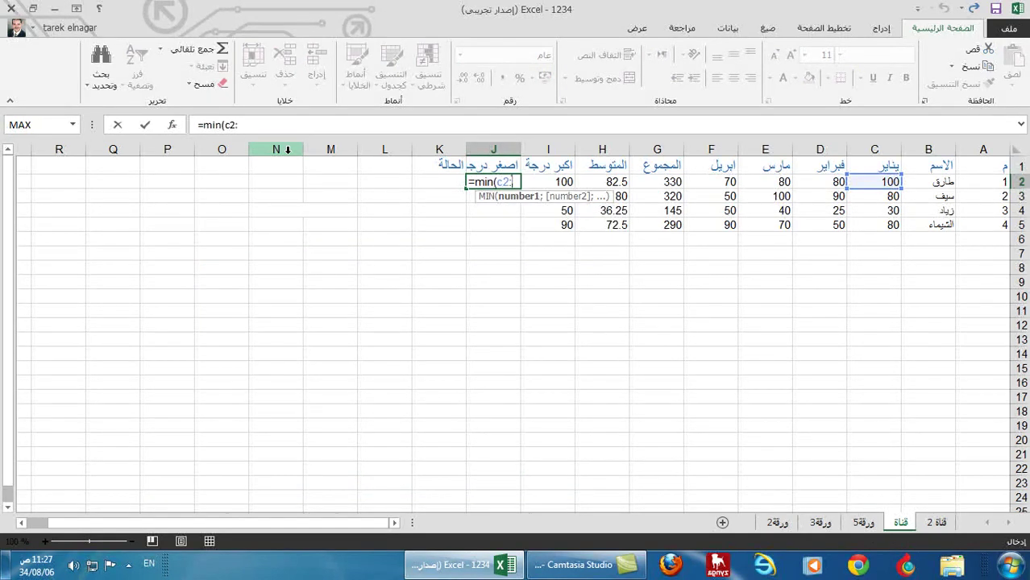
{"action": "type", "text": "f2)"}
{"action": "key", "text": "Return"}
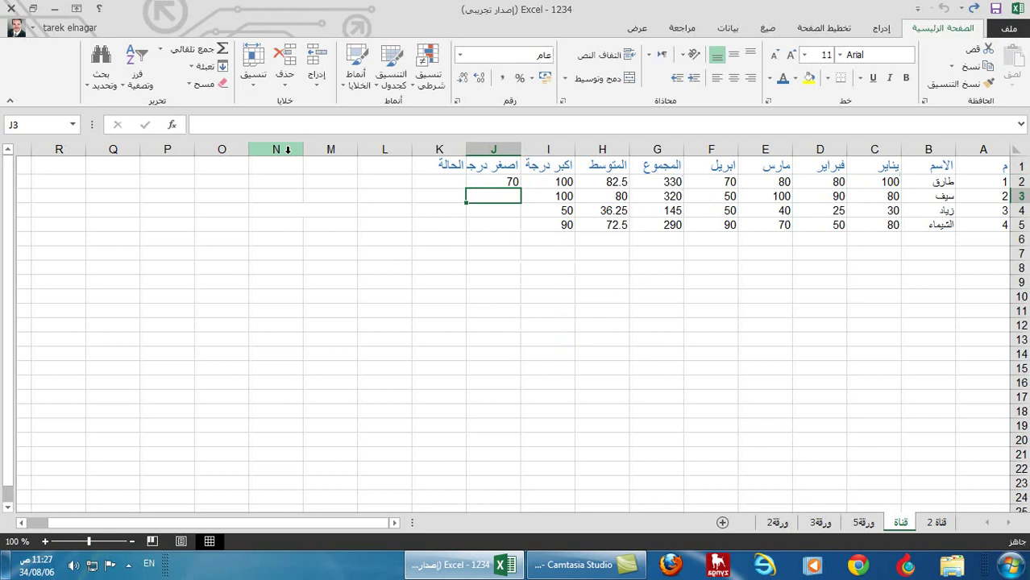
{"action": "left_click", "coordinate": [489, 183]}
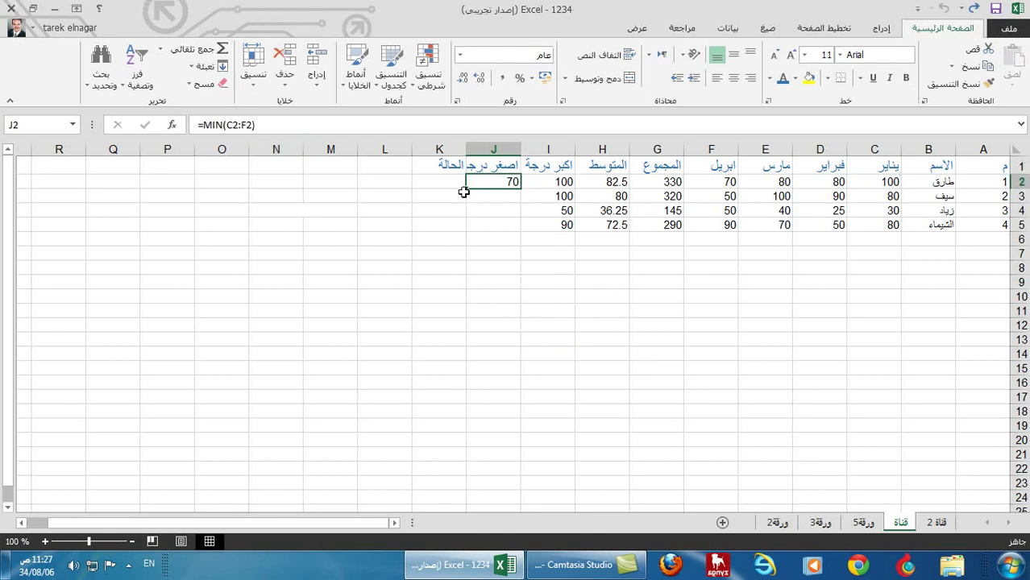
{"action": "left_click_drag", "start_coordinate": [466, 190], "coordinate": [474, 231]}
{"action": "left_click", "coordinate": [489, 267]}
{"action": "left_click", "coordinate": [446, 180]}
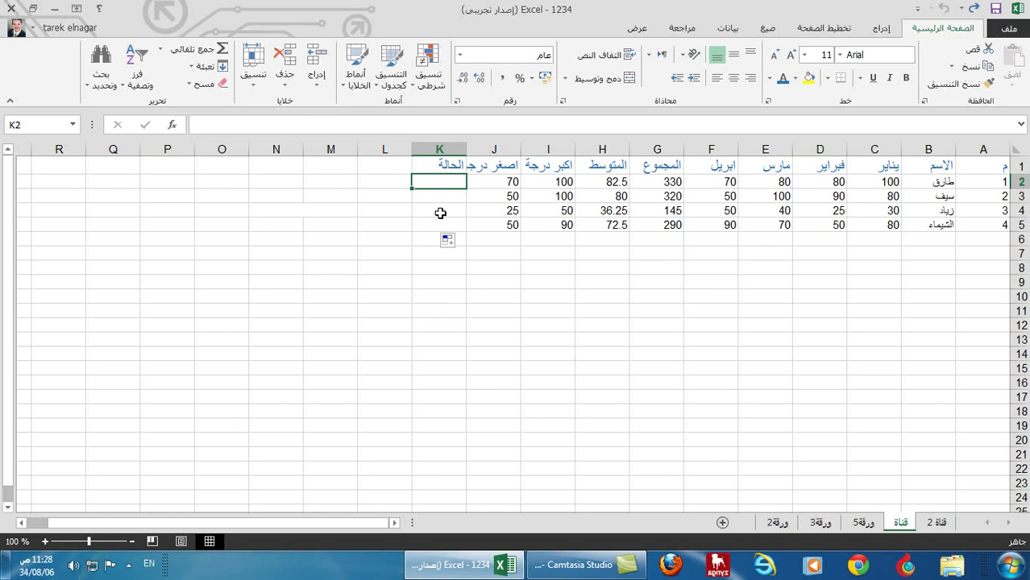
- Insert the IF function from the Logical category into cell K2
{"action": "left_click", "coordinate": [172, 127]}
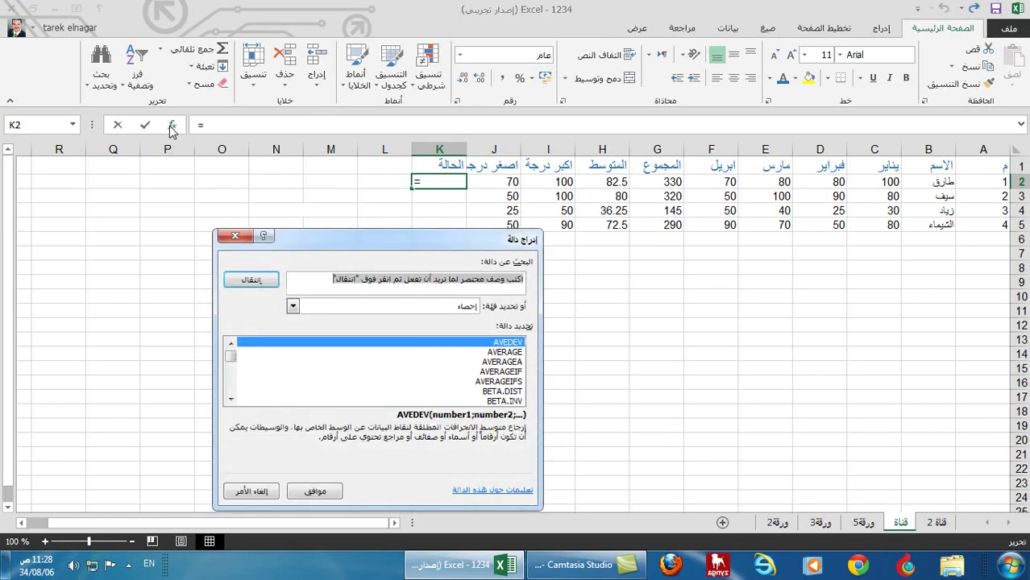
{"action": "left_click", "coordinate": [391, 307]}
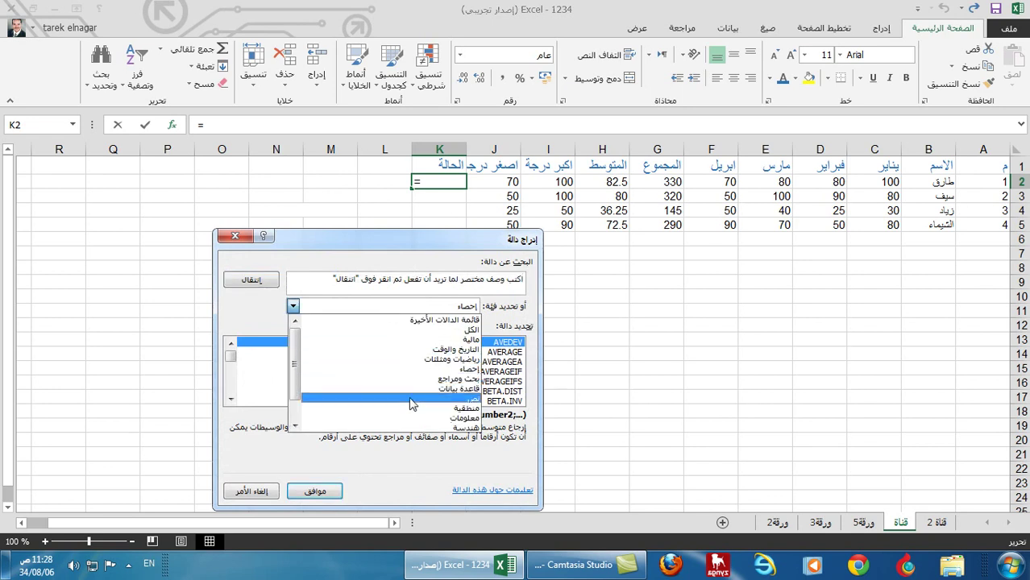
{"action": "left_click", "coordinate": [430, 417]}
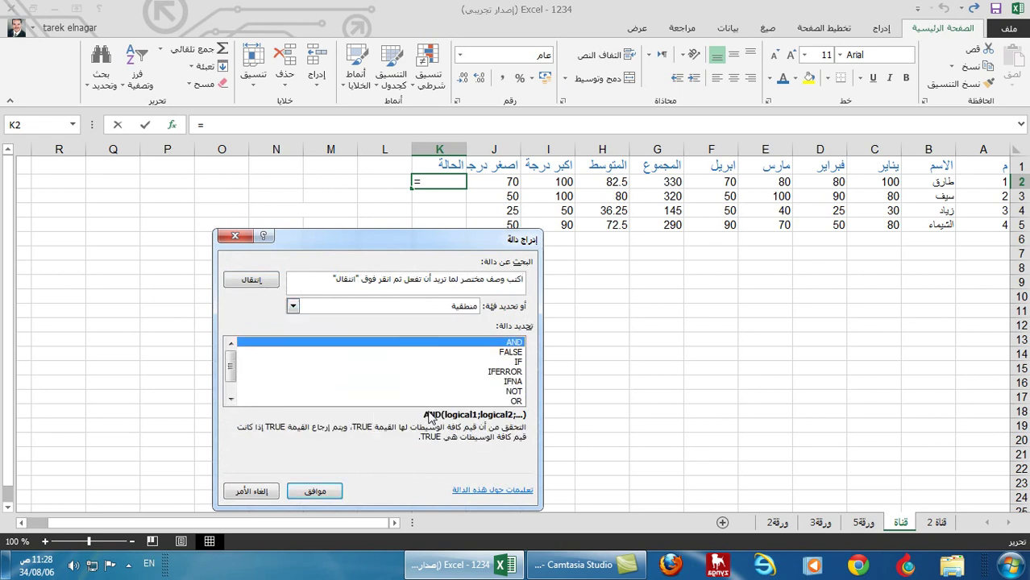
{"action": "left_click", "coordinate": [515, 362]}
{"action": "left_click", "coordinate": [322, 493]}
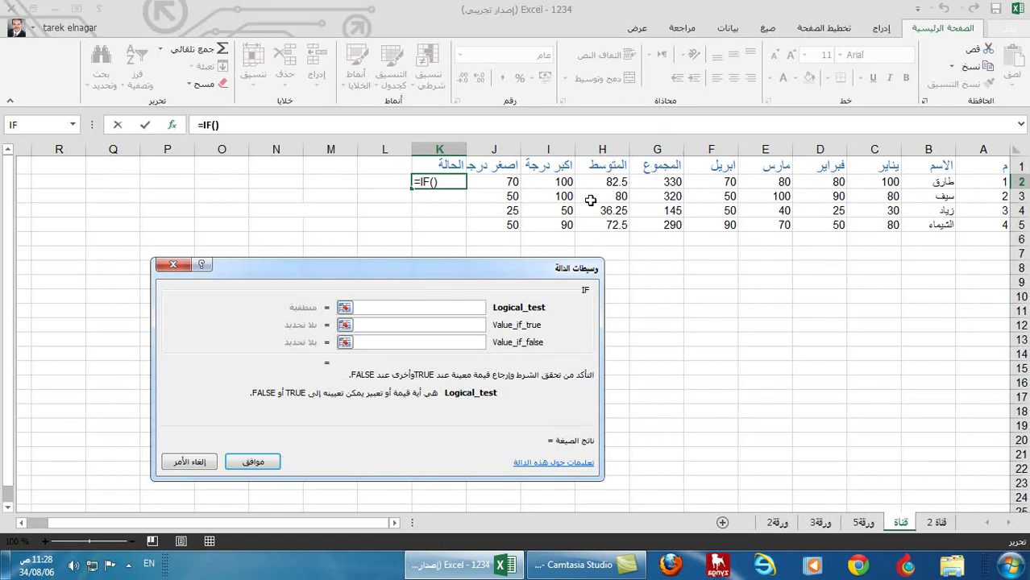
- Set the IF test to G2>=200, returning ناجح if true and راسب otherwise
{"action": "type", "text": "g2"}
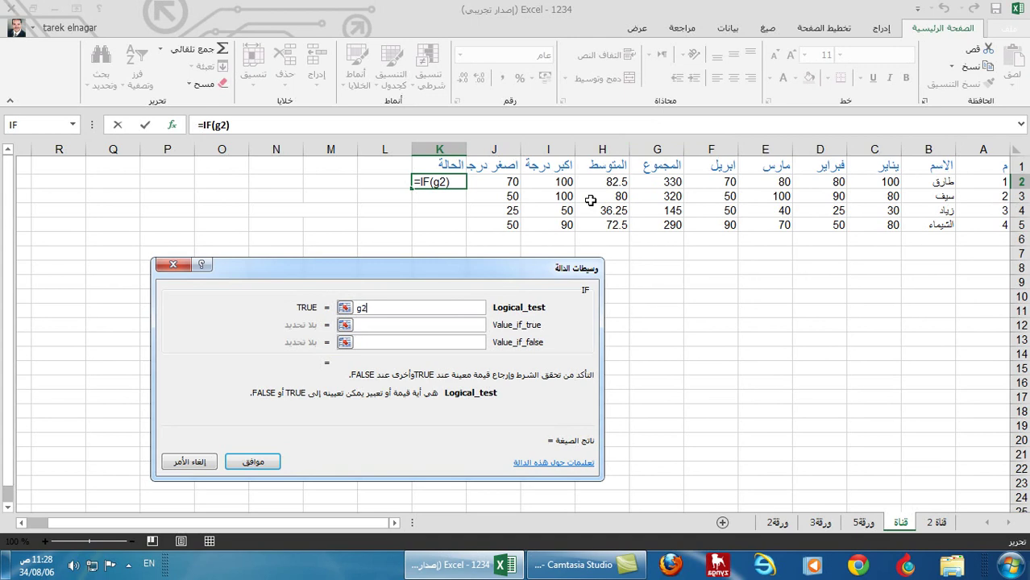
{"action": "type", "text": ">"}
{"action": "type", "text": "=2"}
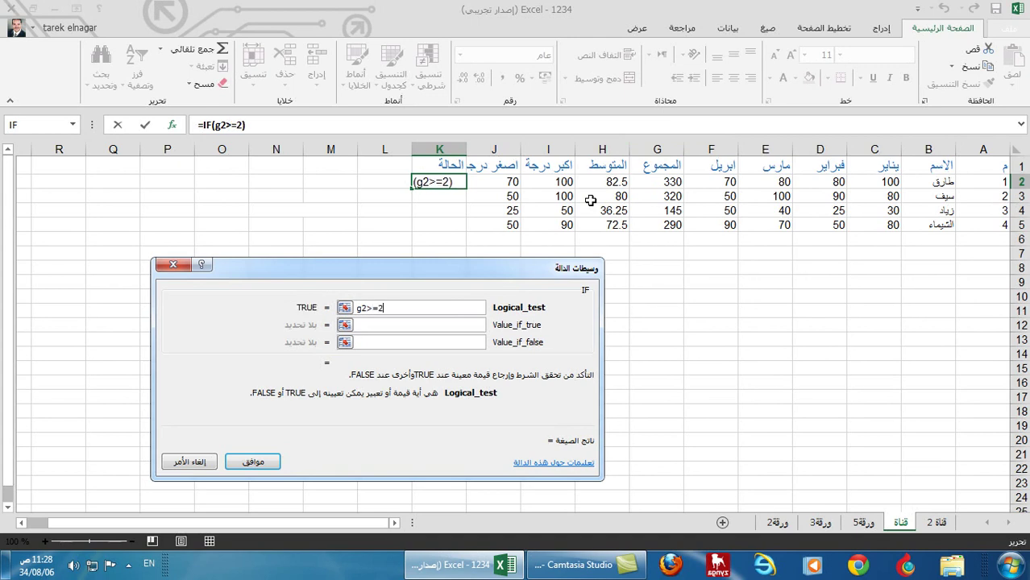
{"action": "type", "text": "00"}
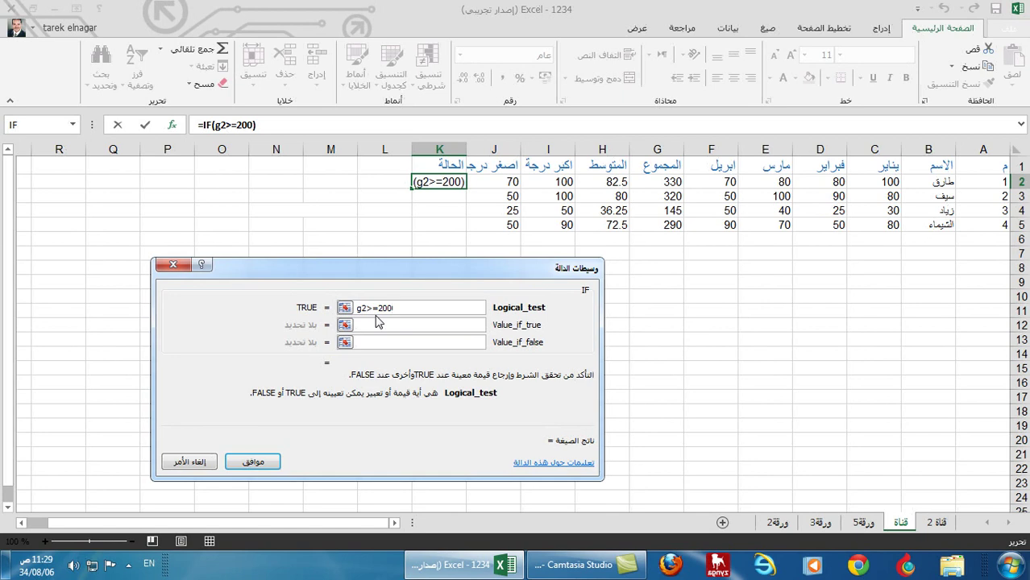
{"action": "left_click", "coordinate": [378, 331]}
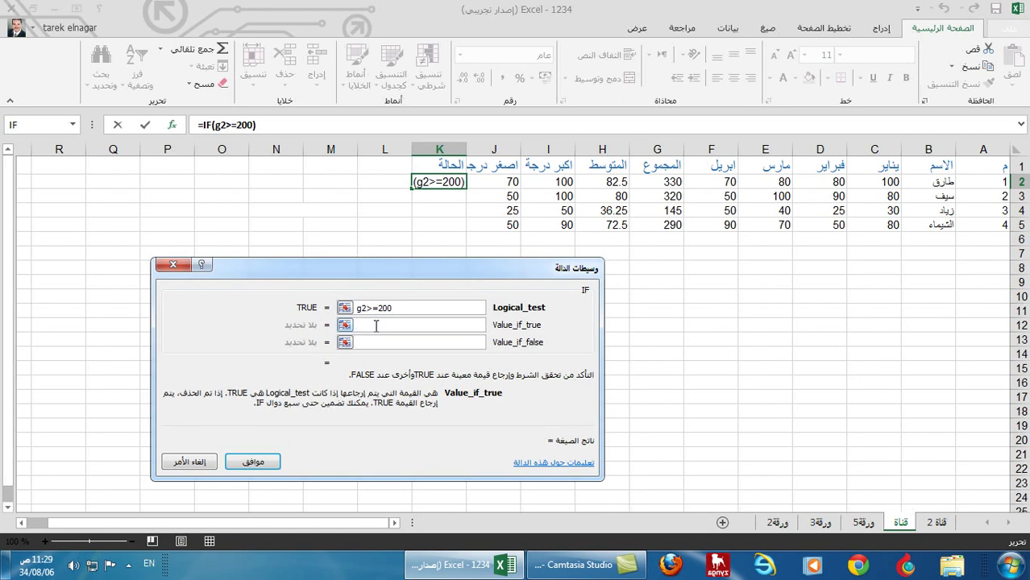
{"action": "key", "text": "alt+shift"}
{"action": "type", "text": "ناجح"}
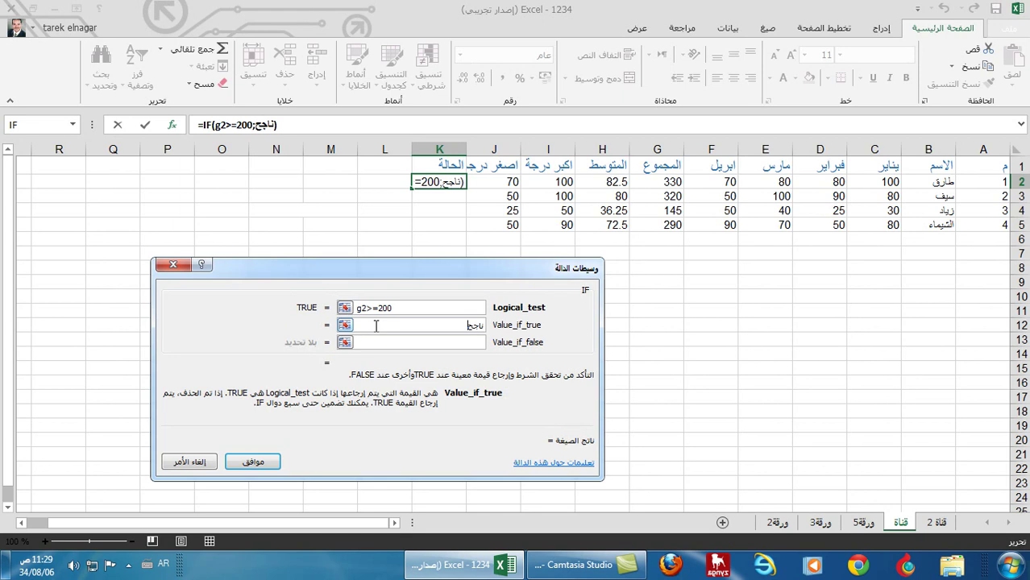
{"action": "left_click", "coordinate": [386, 347]}
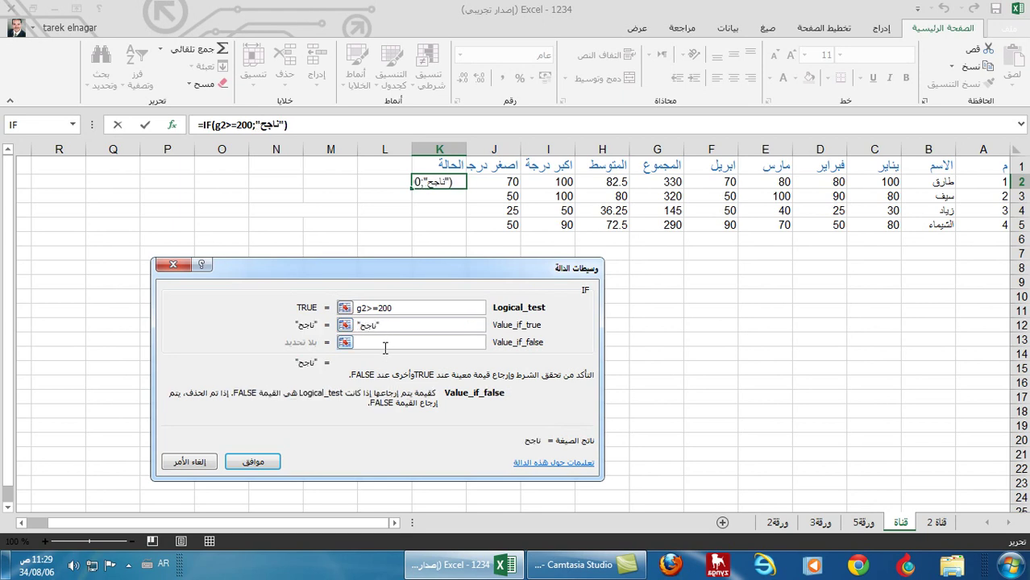
{"action": "type", "text": "راسب"}
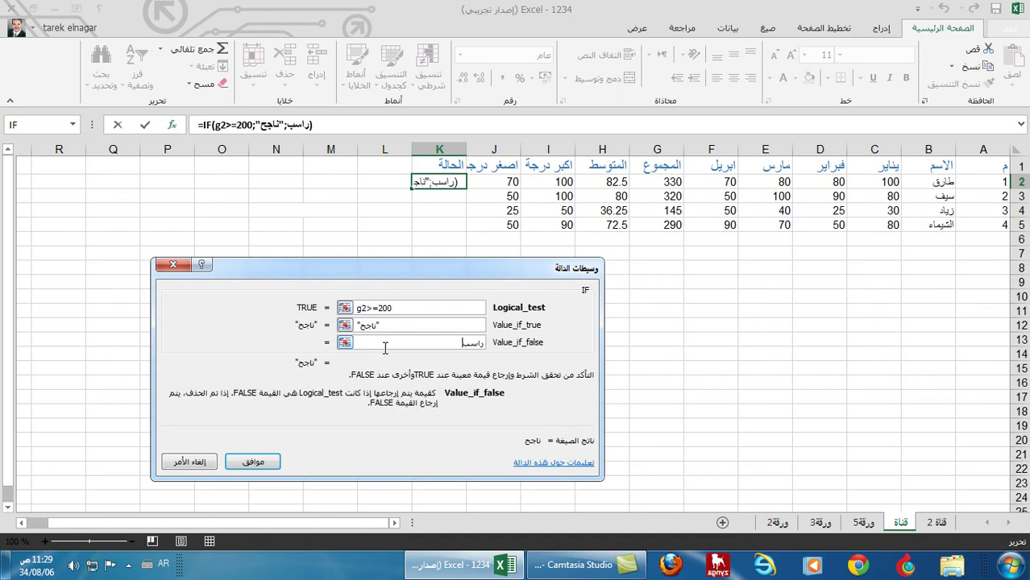
{"action": "left_click", "coordinate": [253, 462]}
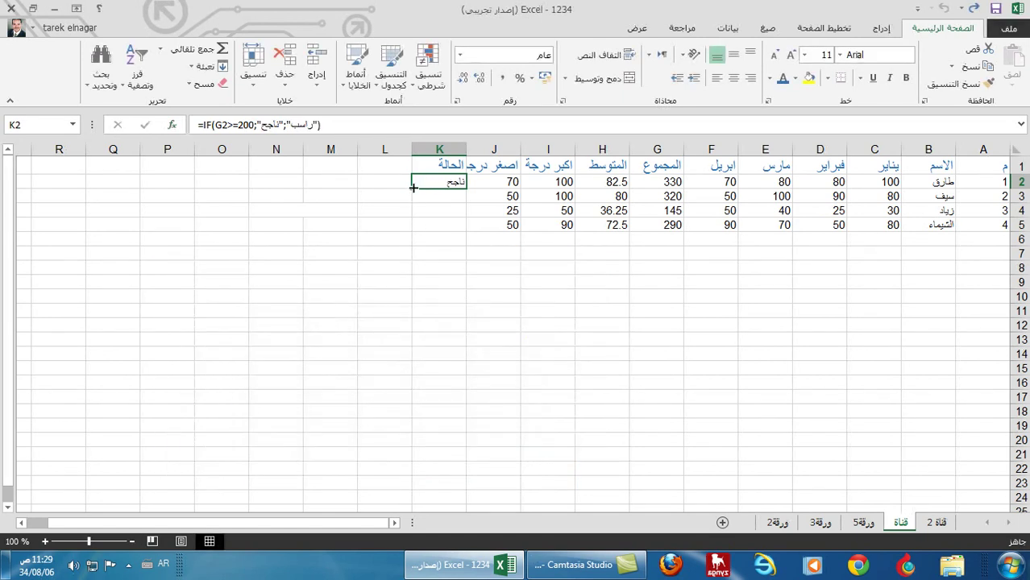
- Copy K2's status formula down to K5, giving ناجح, ناجح, راسب, ناجح
{"action": "left_click_drag", "start_coordinate": [413, 187], "coordinate": [413, 232]}
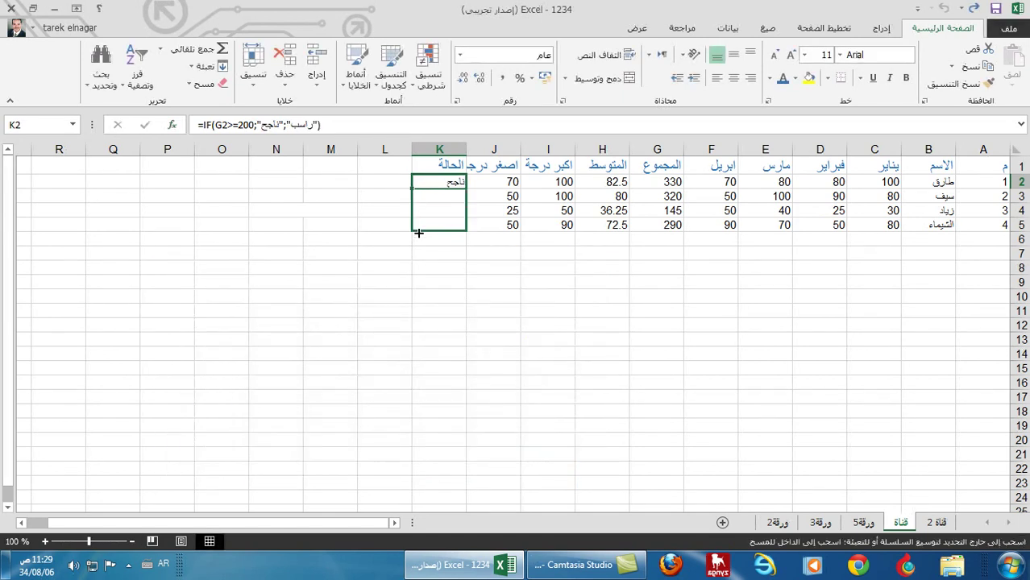
{"action": "left_click", "coordinate": [479, 335]}
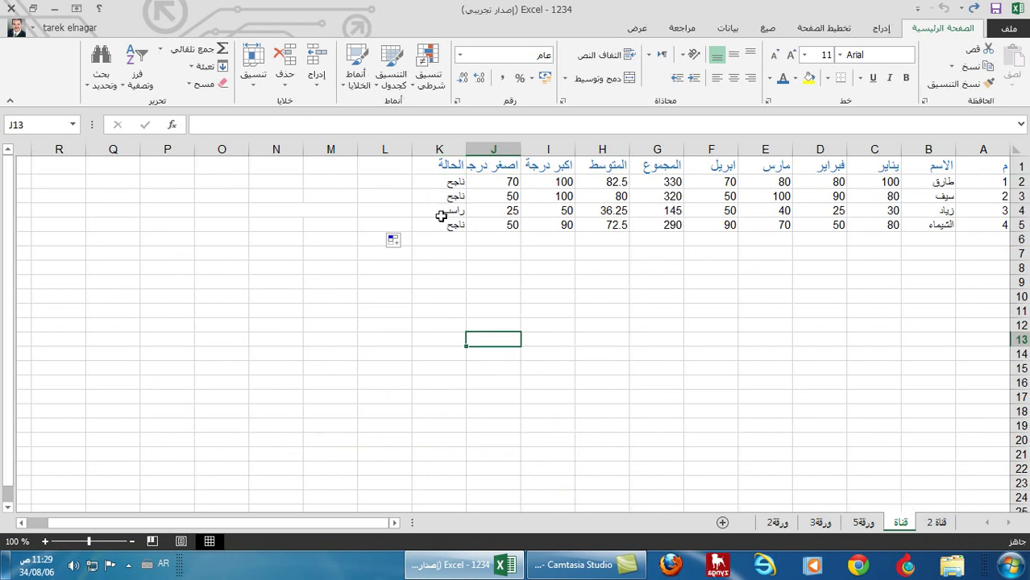
{"action": "left_click", "coordinate": [594, 296]}
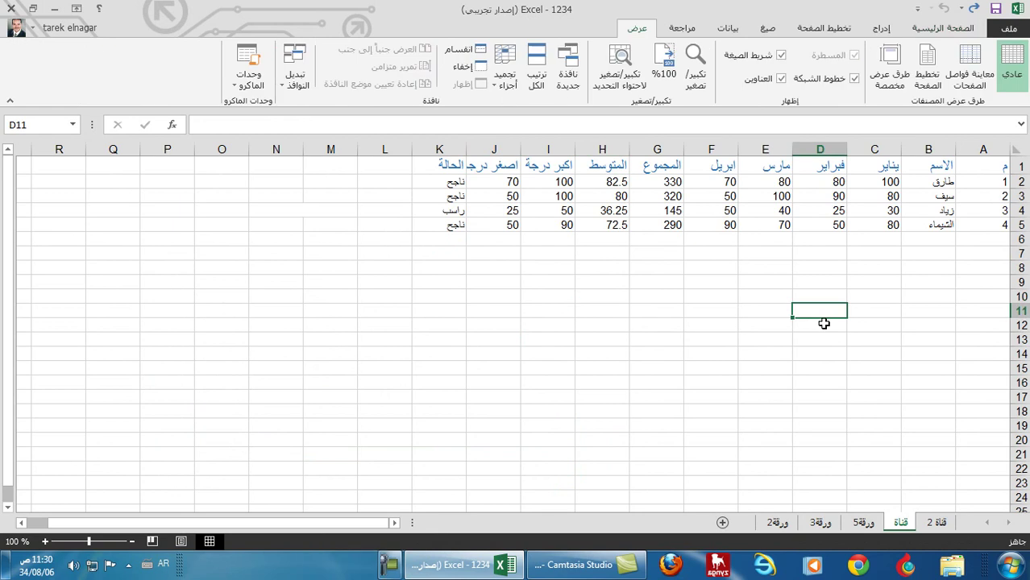
- Select B1:F5 and preview a stacked column in Recommended Charts, then cancel
{"action": "left_click", "coordinate": [862, 286]}
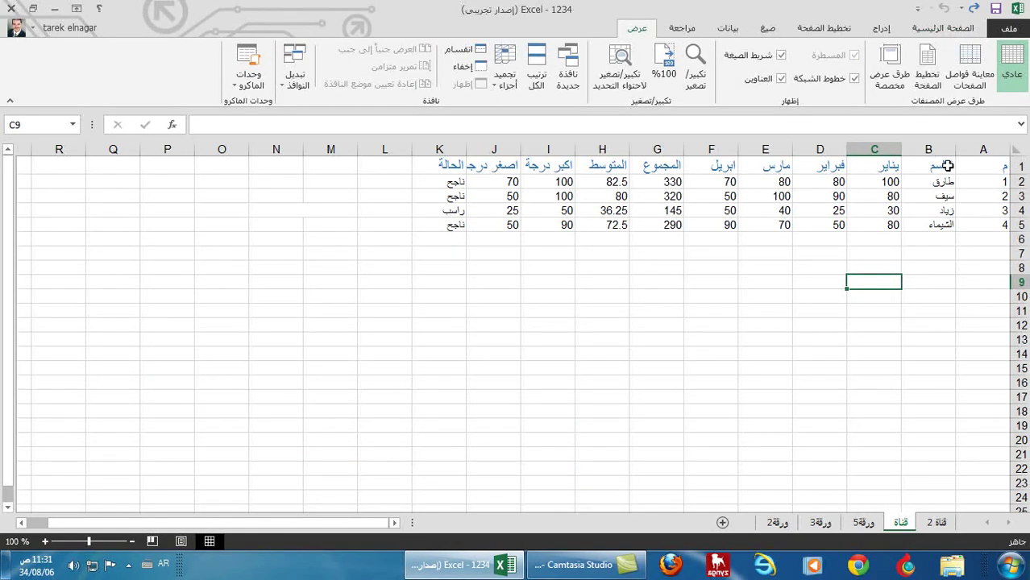
{"action": "left_click_drag", "start_coordinate": [947, 165], "coordinate": [726, 227]}
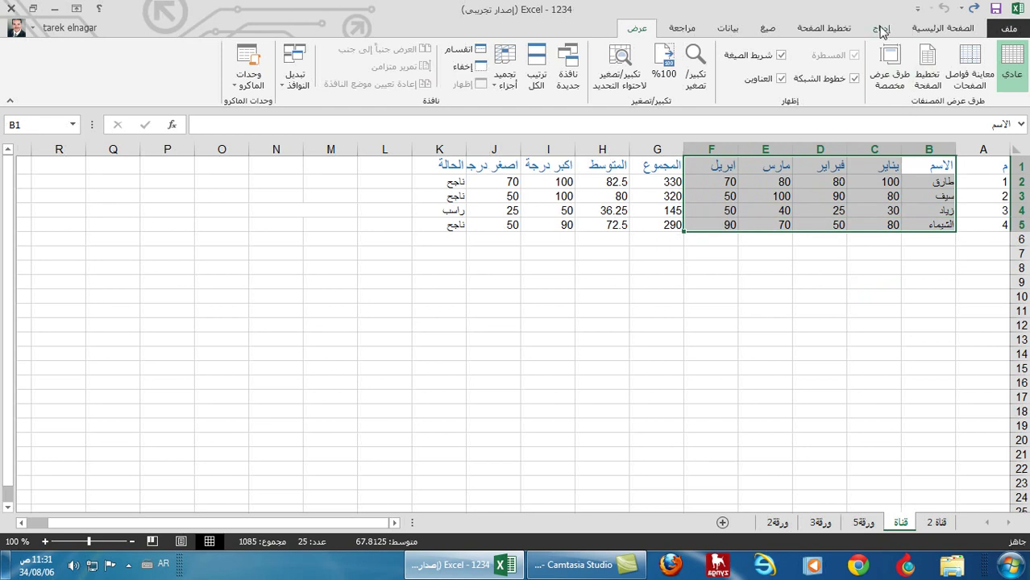
{"action": "left_click", "coordinate": [881, 28]}
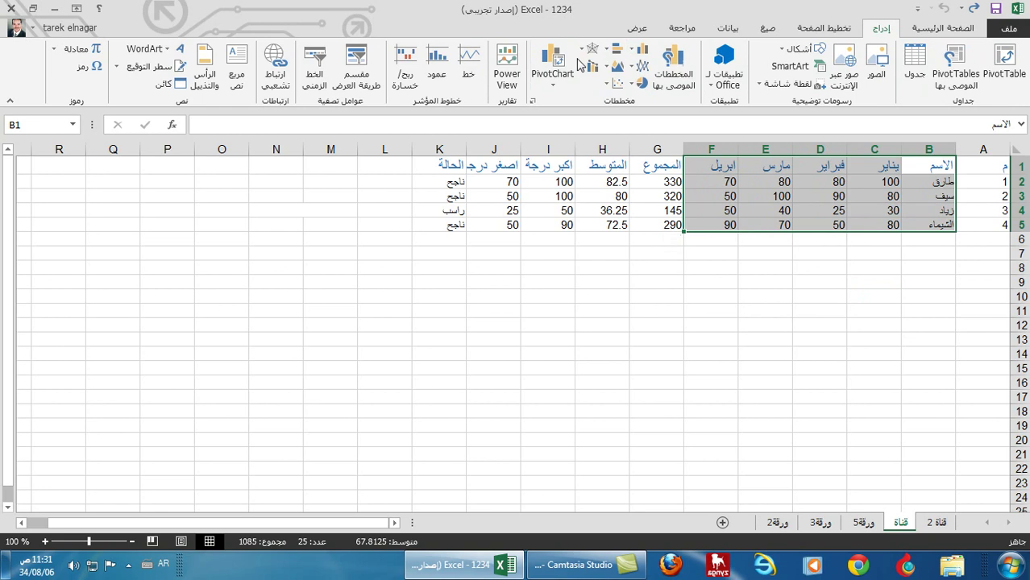
{"action": "left_click", "coordinate": [679, 85]}
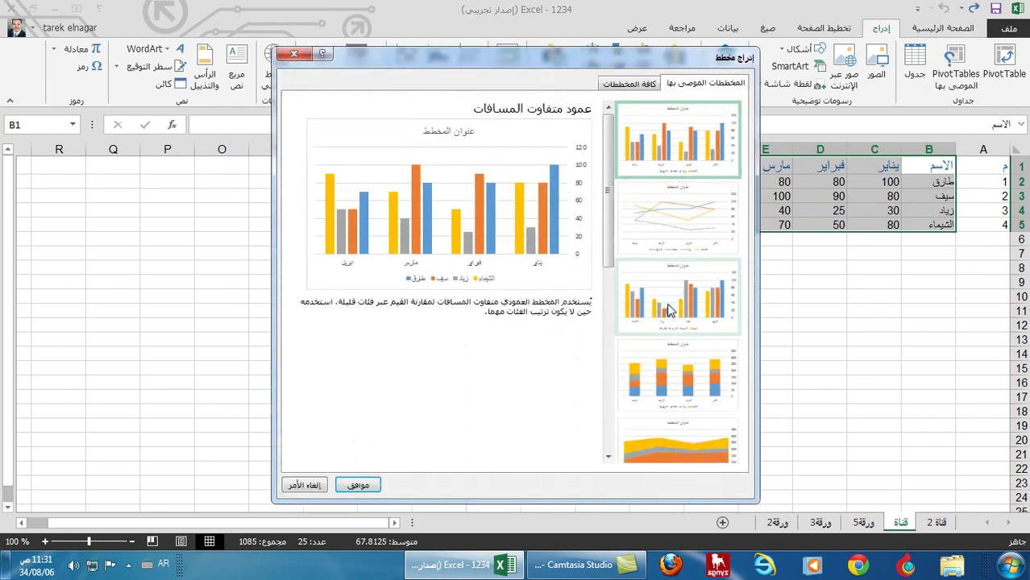
{"action": "left_click", "coordinate": [662, 378]}
{"action": "left_click", "coordinate": [309, 486]}
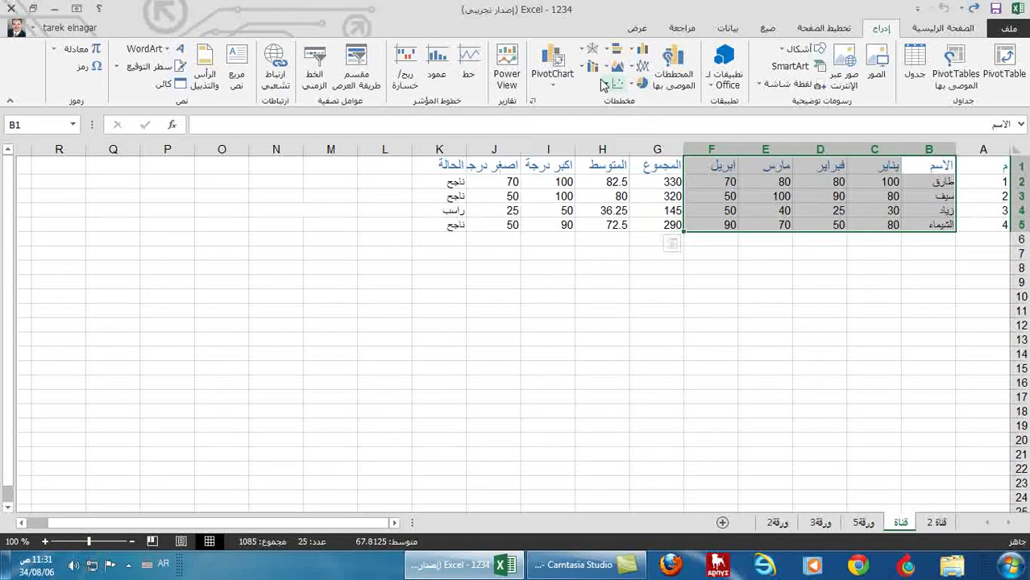
- Insert a clustered column chart of the grades below the table and open Format Chart Area
{"action": "left_click", "coordinate": [642, 55]}
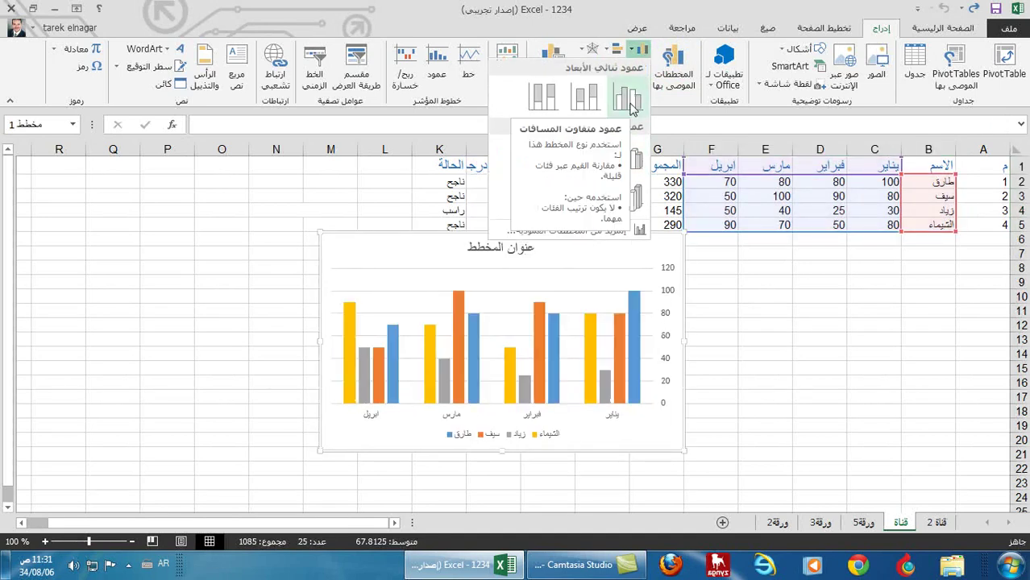
{"action": "left_click", "coordinate": [631, 104]}
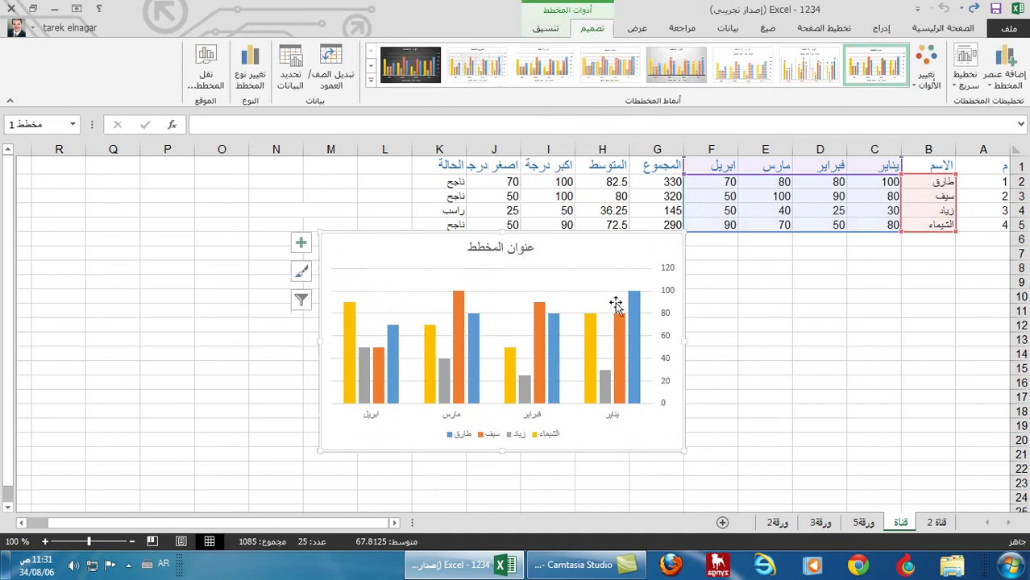
{"action": "left_click_drag", "start_coordinate": [435, 225], "coordinate": [347, 273]}
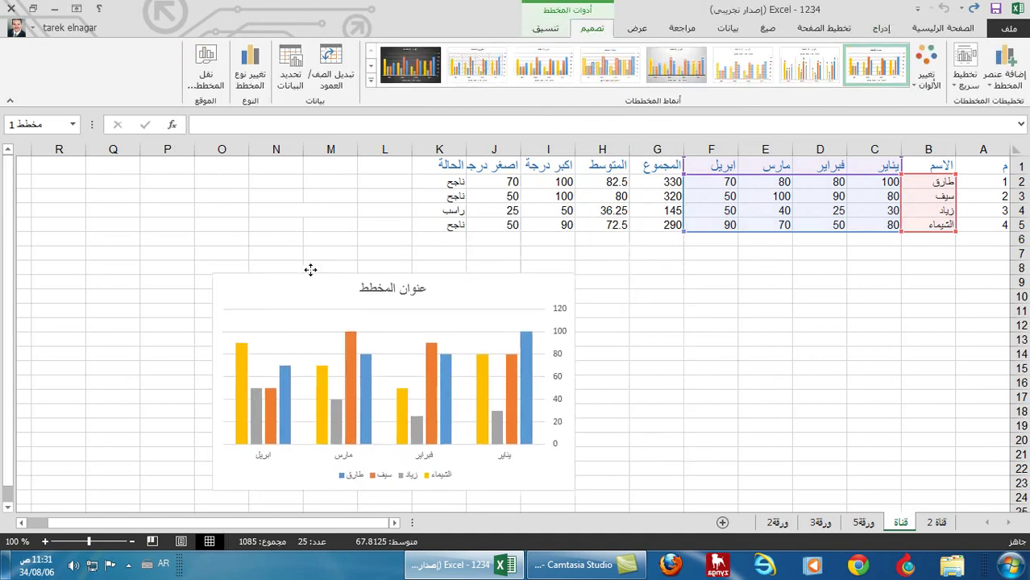
{"action": "left_click", "coordinate": [707, 340]}
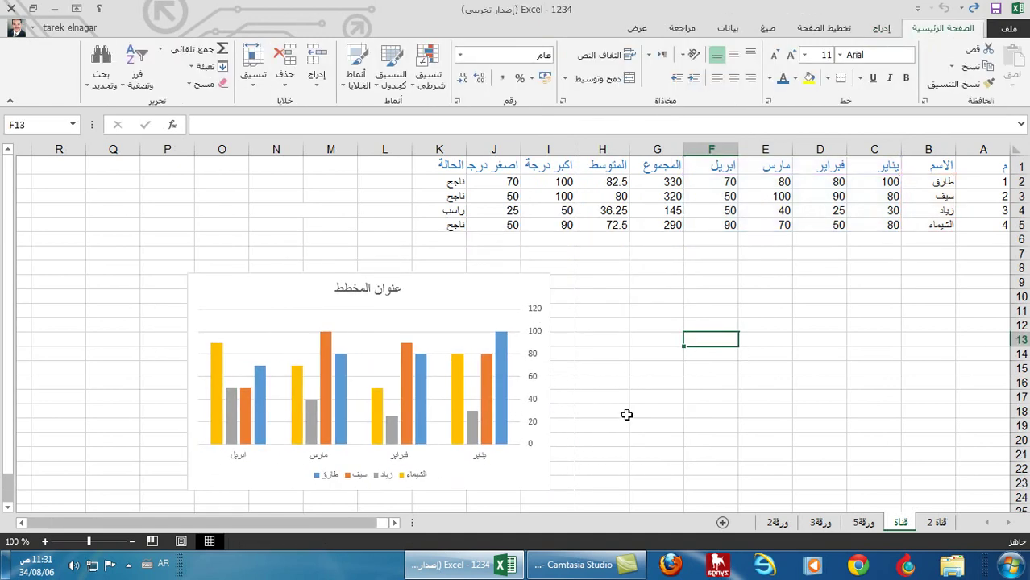
{"action": "double_click", "coordinate": [502, 288]}
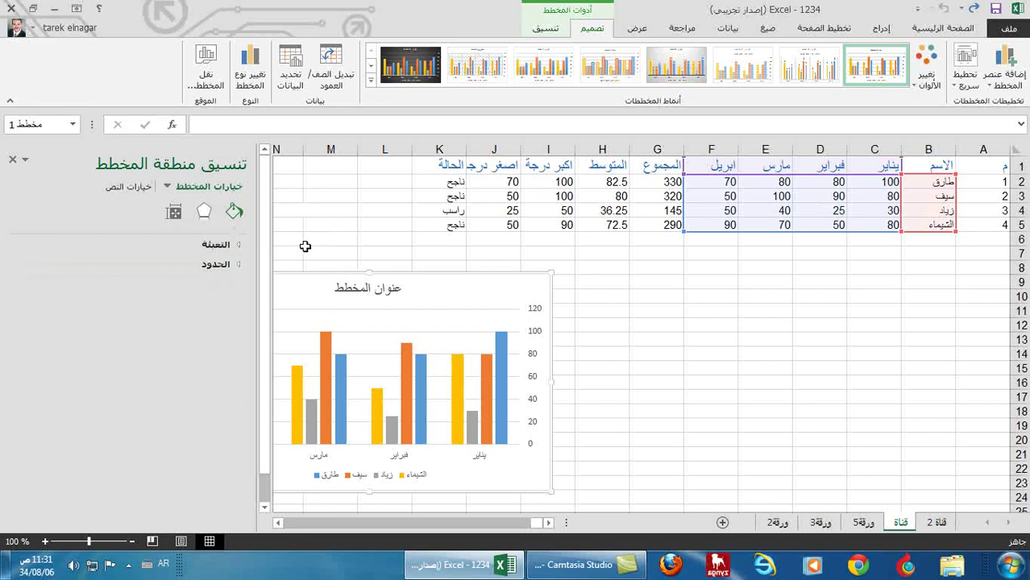
- Apply the blue monochrome colour palette to the grades chart
{"action": "left_click", "coordinate": [12, 159]}
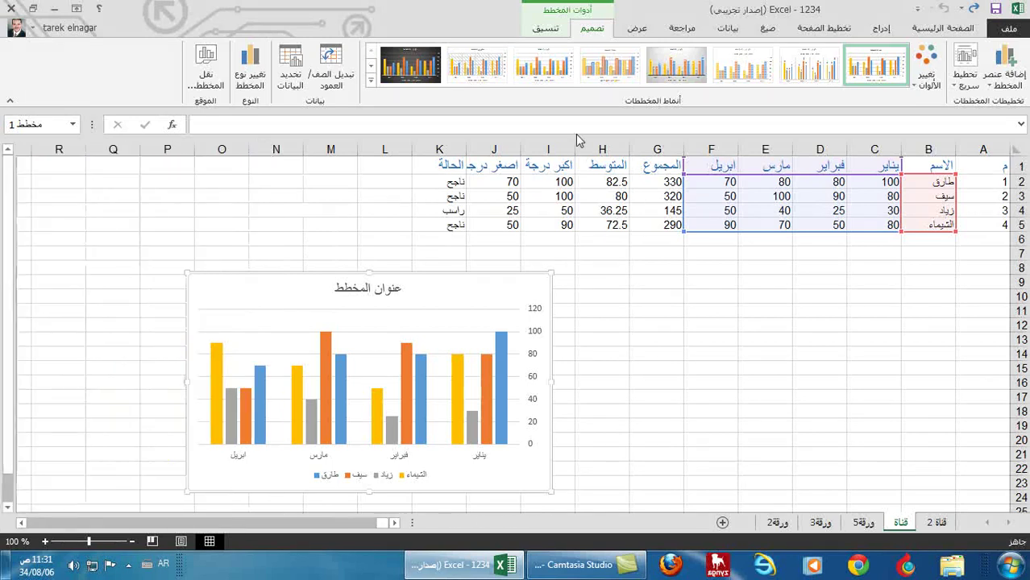
{"action": "left_click", "coordinate": [919, 86]}
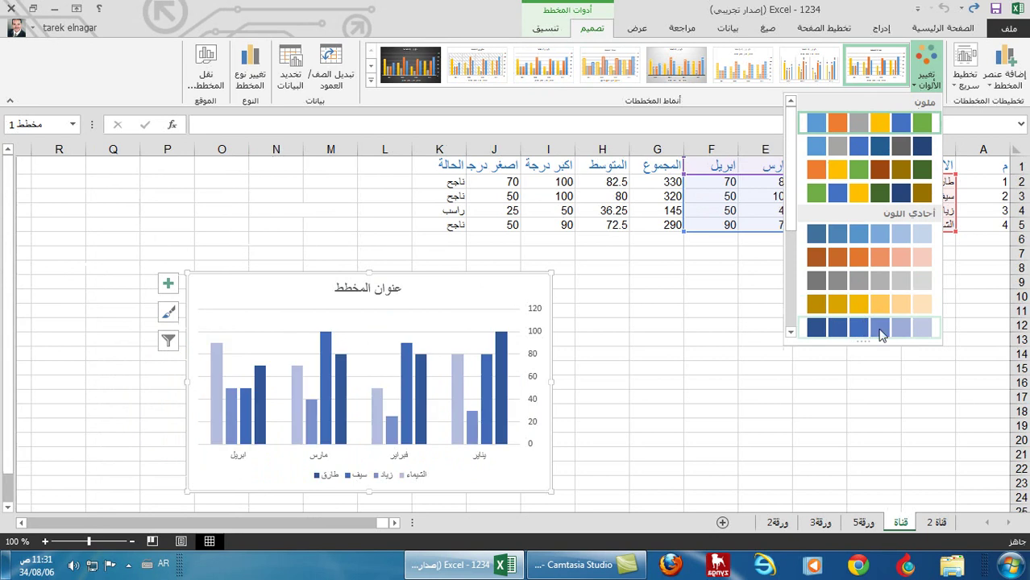
{"action": "left_click", "coordinate": [881, 329]}
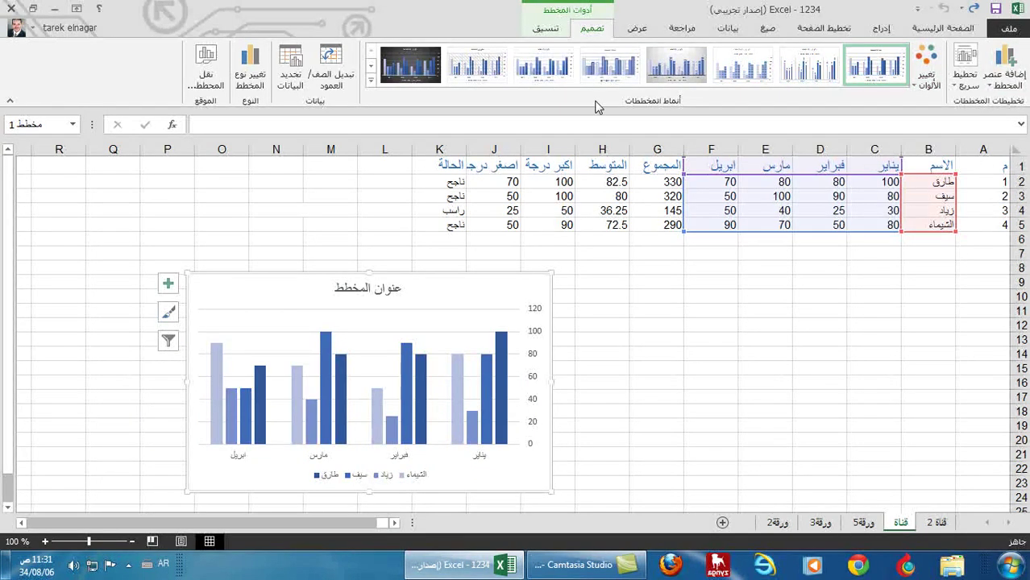
- Browse the chart styles, then bring up the Change Chart Type choices
{"action": "left_click", "coordinate": [370, 80]}
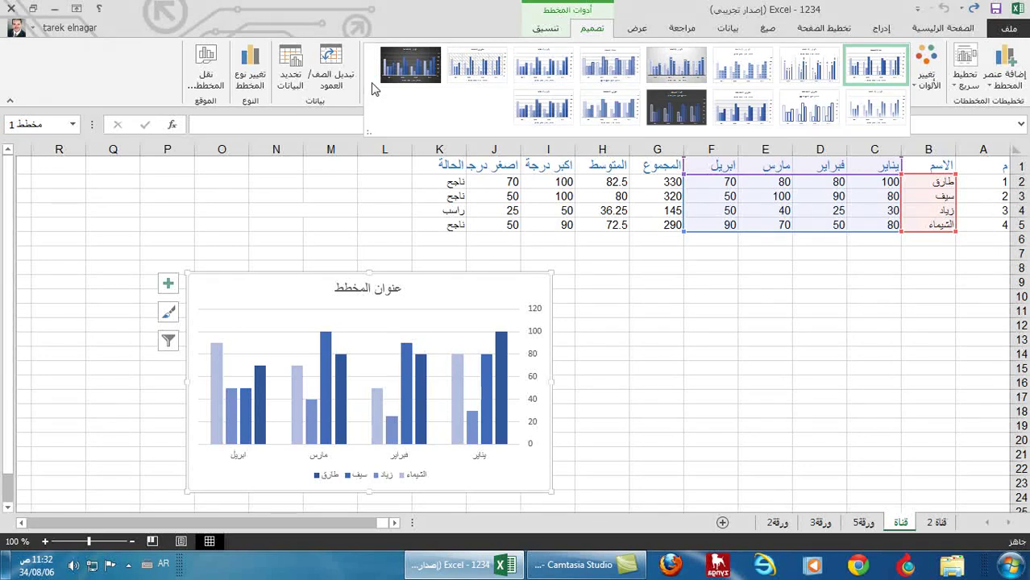
{"action": "left_click", "coordinate": [250, 80]}
{"action": "left_click", "coordinate": [250, 80]}
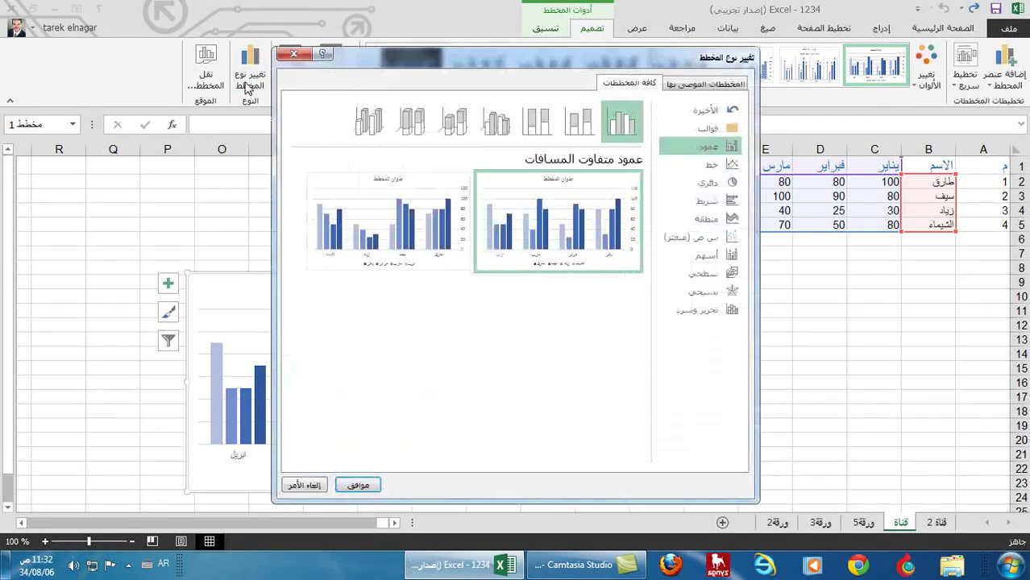
{"action": "left_click", "coordinate": [294, 55]}
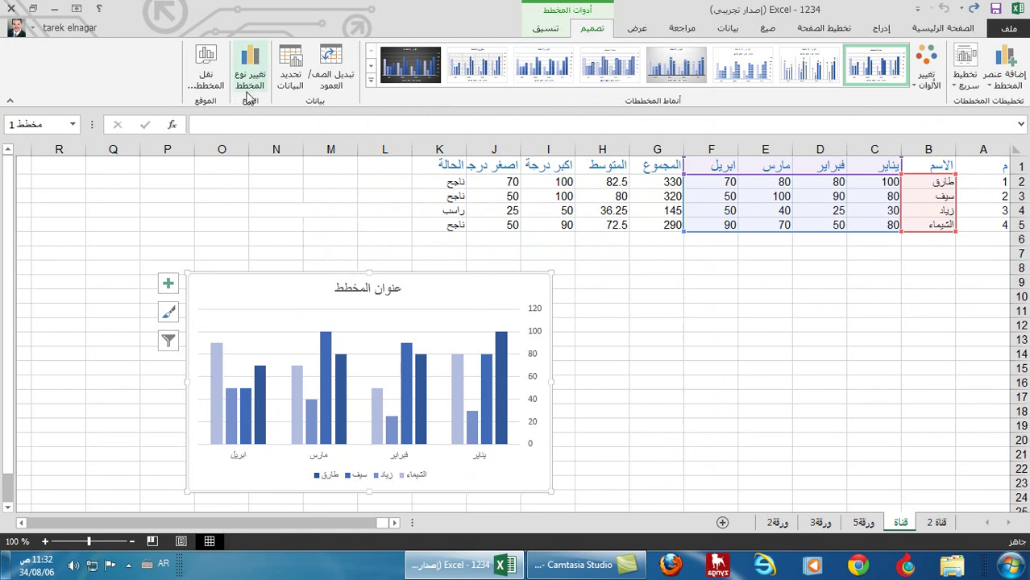
{"action": "left_click", "coordinate": [251, 76]}
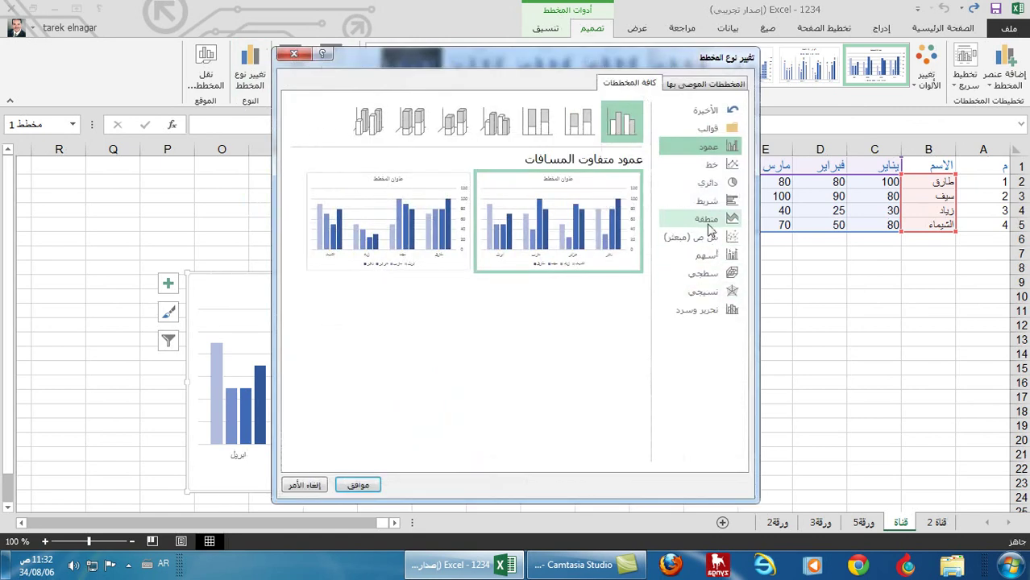
{"action": "left_click", "coordinate": [709, 164]}
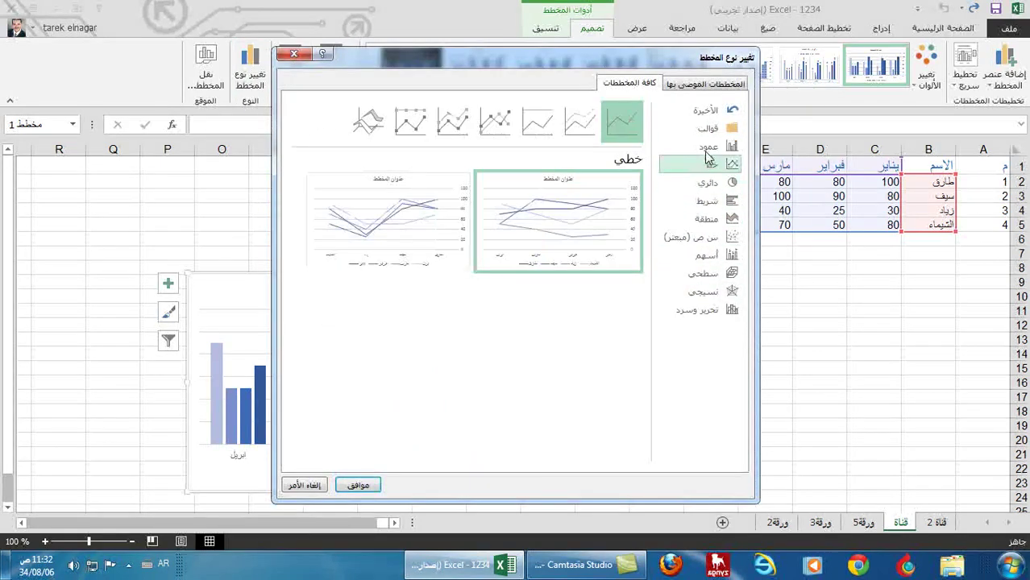
{"action": "left_click", "coordinate": [710, 146]}
{"action": "left_click", "coordinate": [708, 109]}
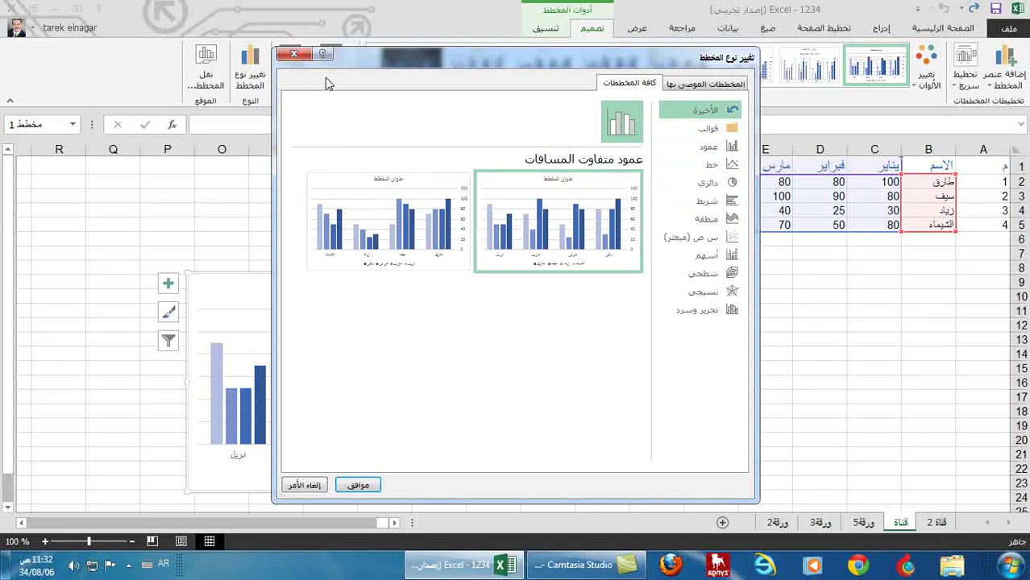
{"action": "left_click", "coordinate": [283, 54]}
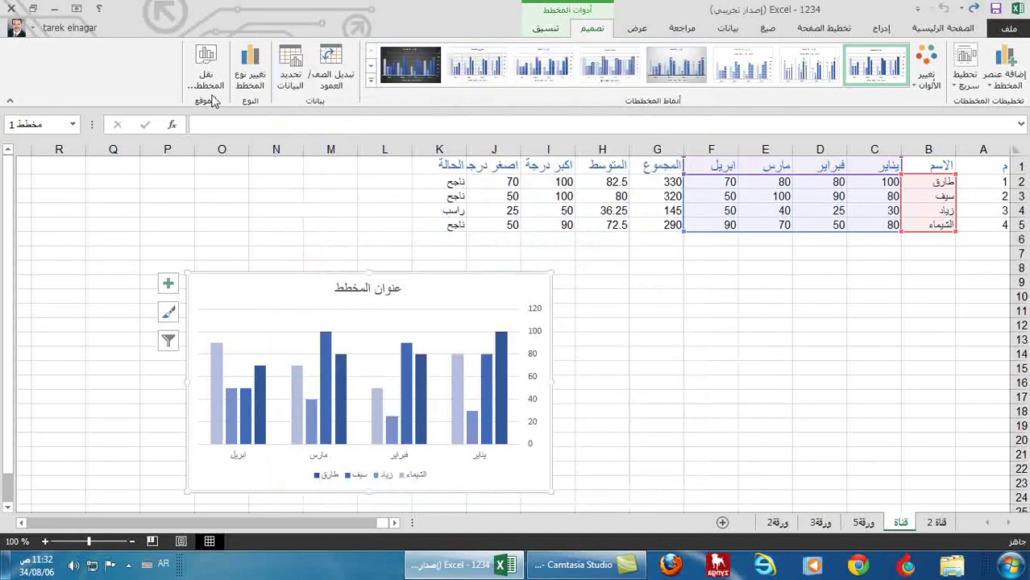
{"action": "left_click", "coordinate": [208, 81]}
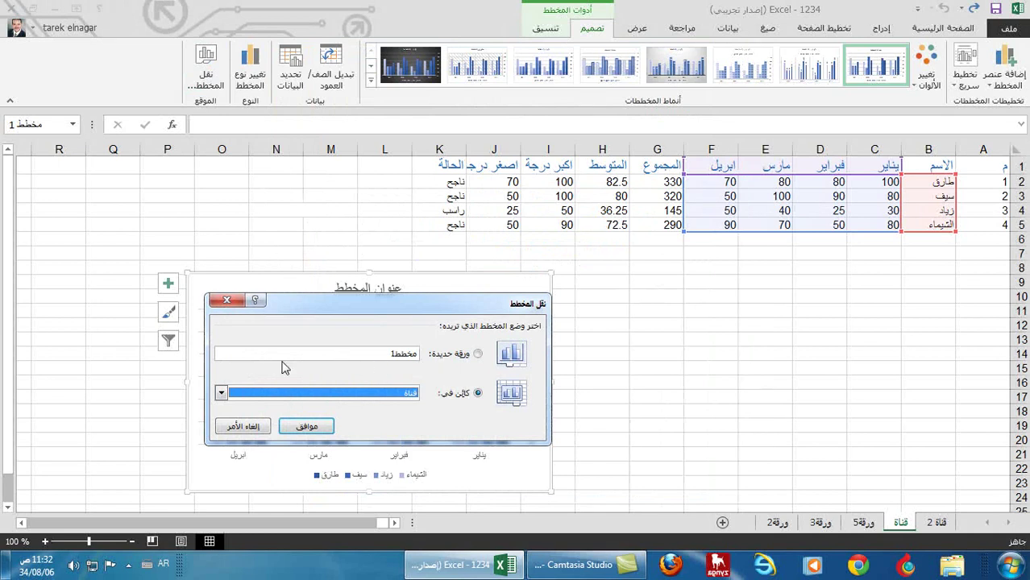
{"action": "left_click", "coordinate": [222, 393]}
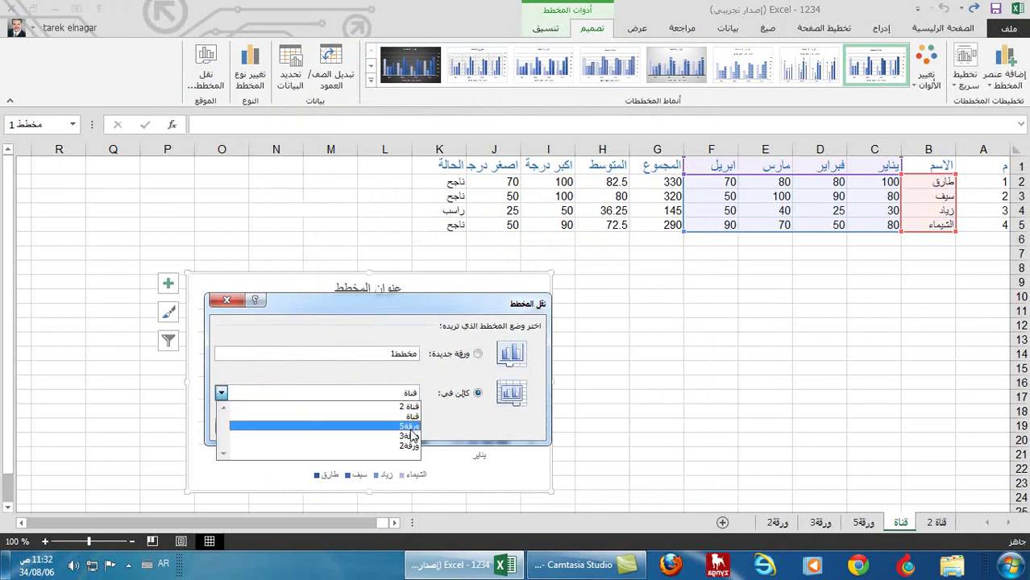
{"action": "left_click", "coordinate": [483, 430]}
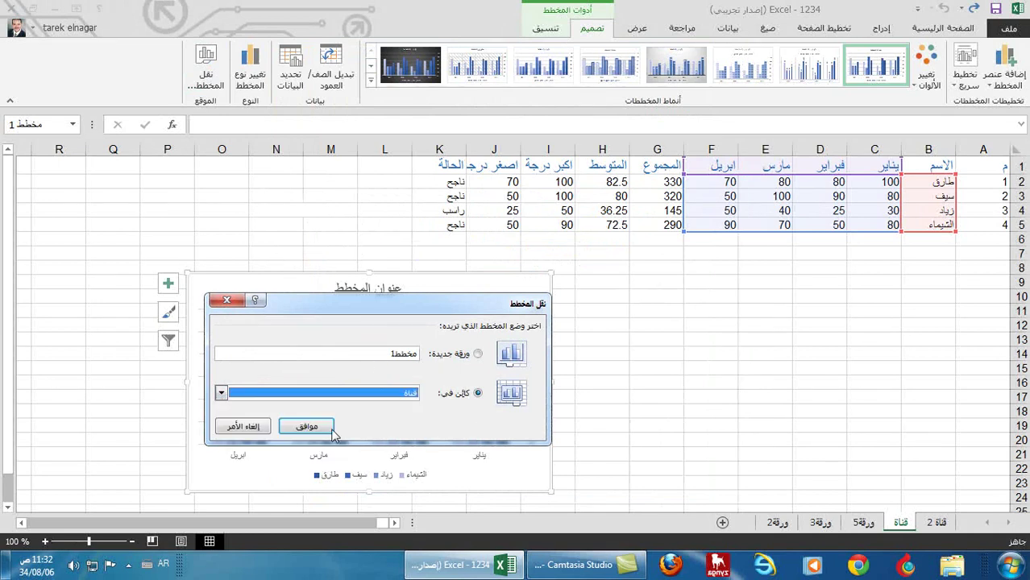
{"action": "left_click", "coordinate": [245, 426]}
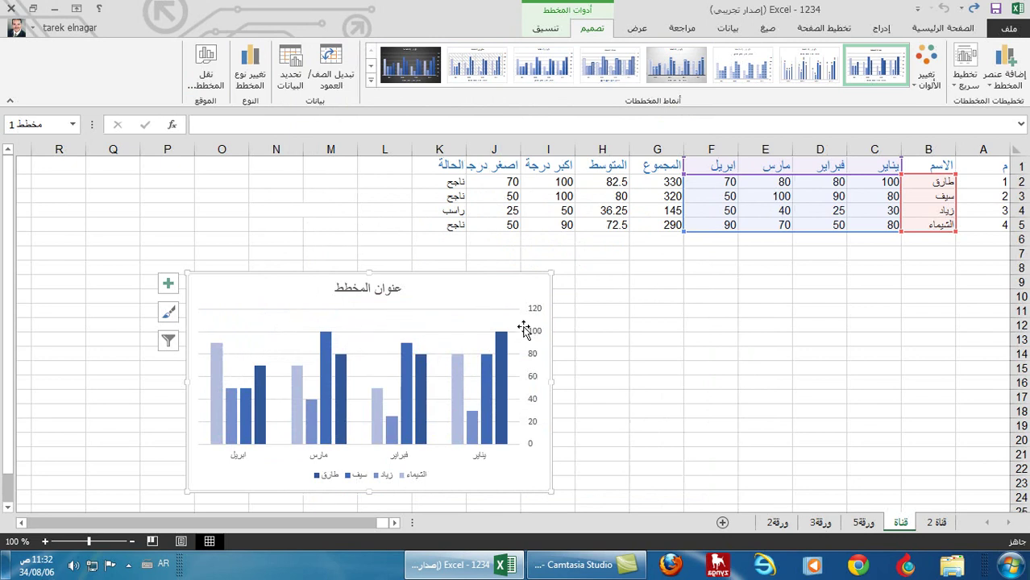
- Give the chart area a solid light yellow fill
{"action": "double_click", "coordinate": [501, 295]}
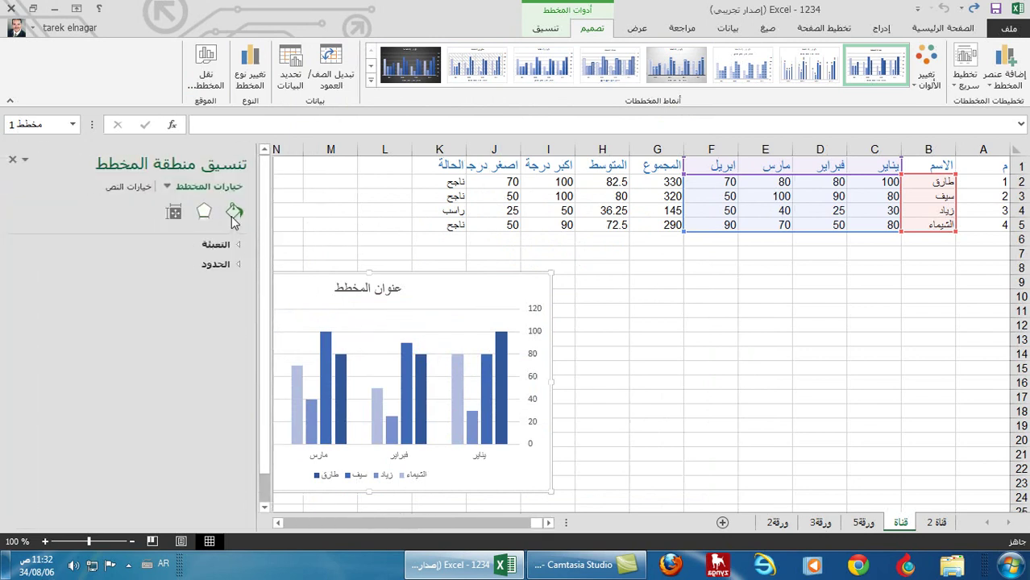
{"action": "left_click", "coordinate": [216, 244]}
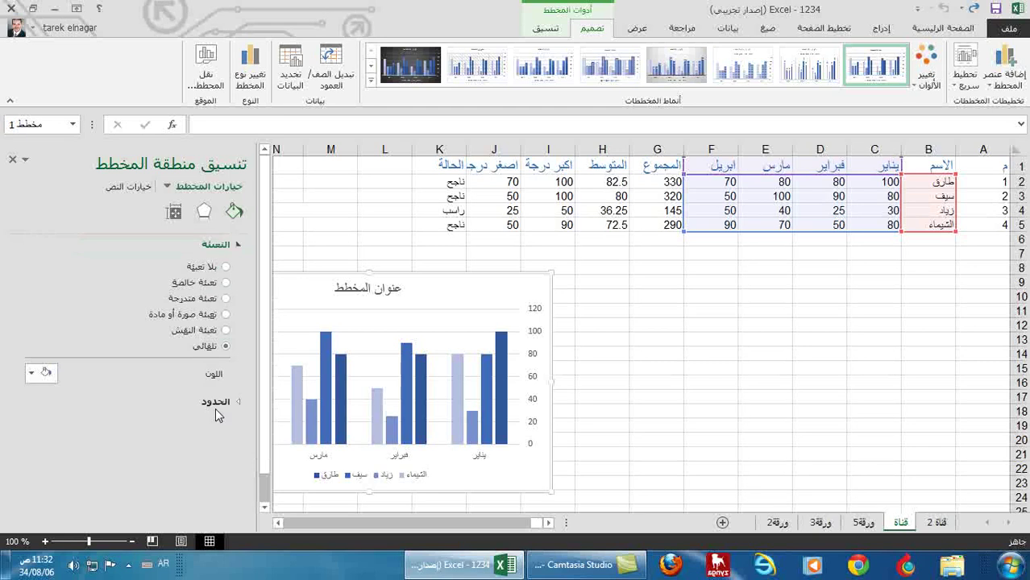
{"action": "left_click", "coordinate": [227, 283]}
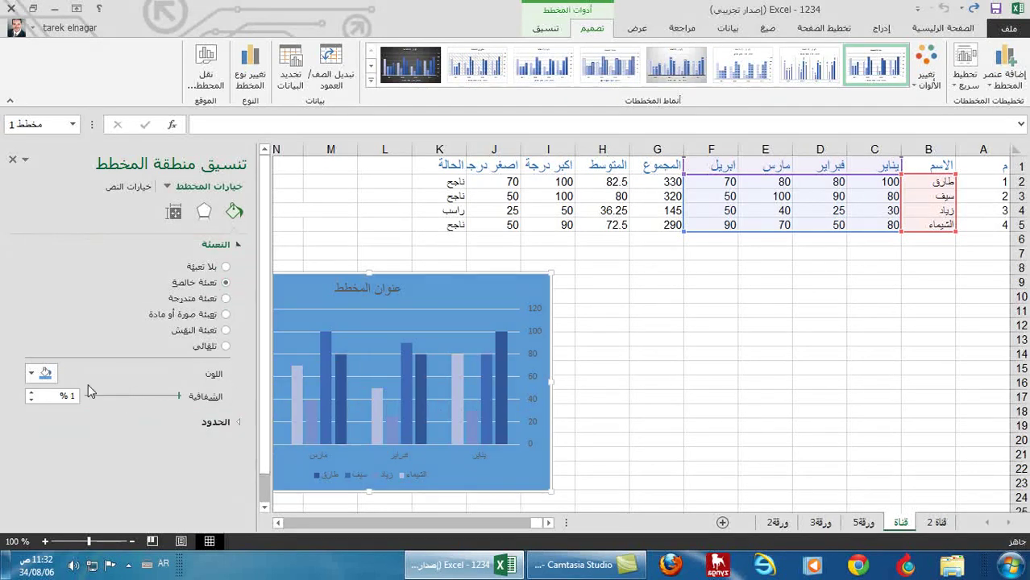
{"action": "left_click", "coordinate": [38, 373]}
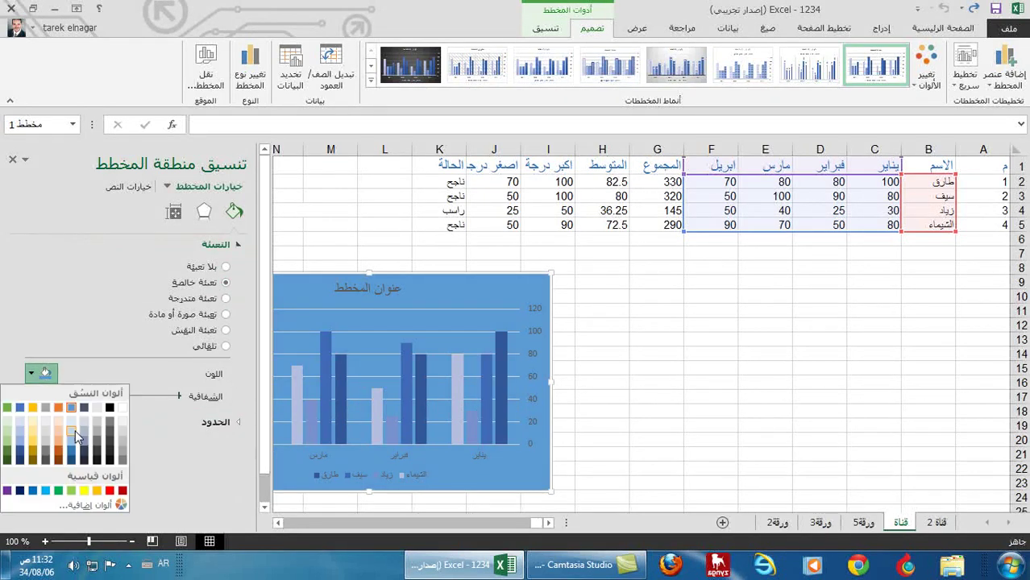
{"action": "left_click", "coordinate": [33, 421]}
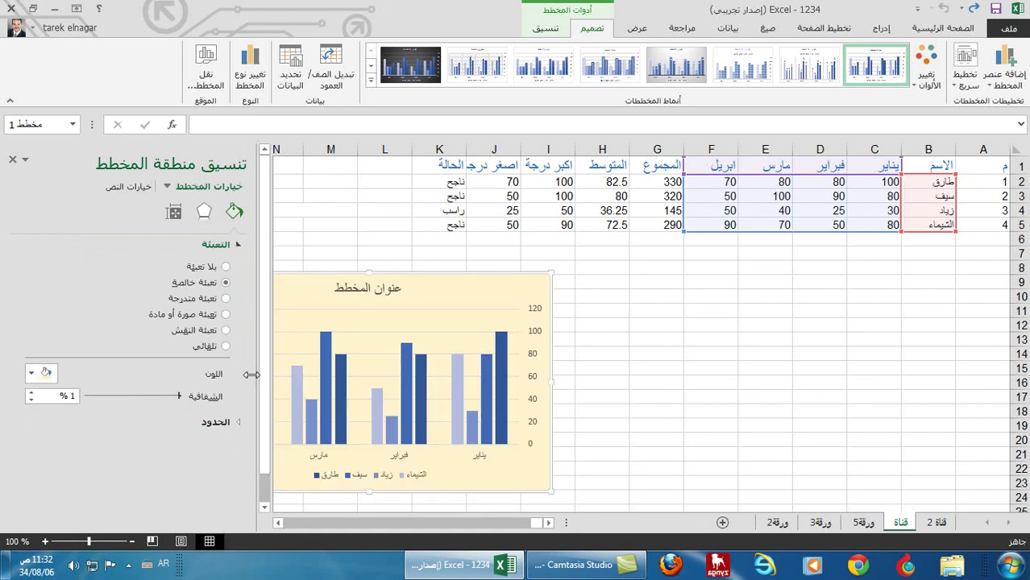
{"action": "left_click", "coordinate": [499, 395]}
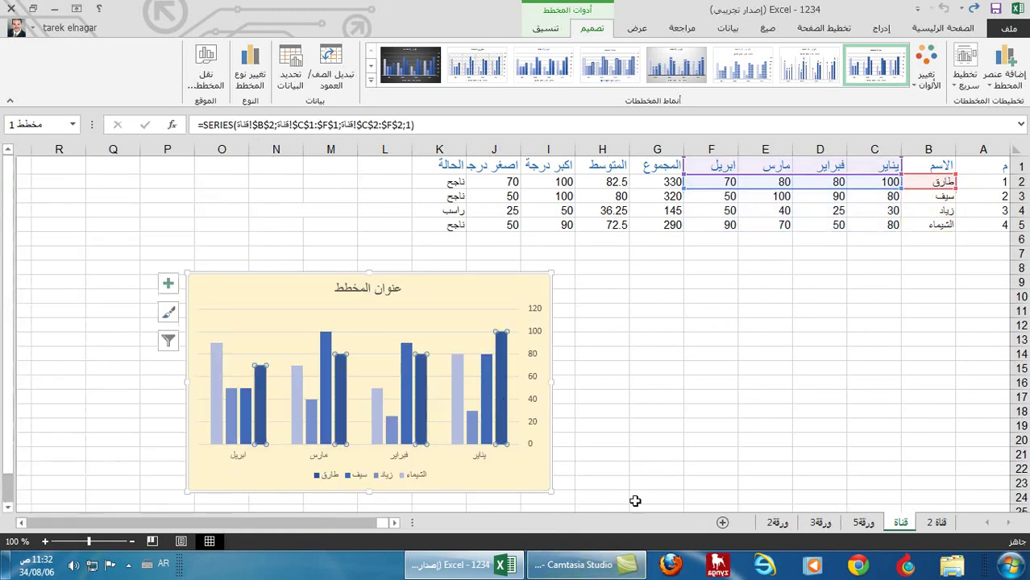
- Fill the first student's January bar (100) with a pattern after trying gradient and picture fills
{"action": "left_click", "coordinate": [497, 403]}
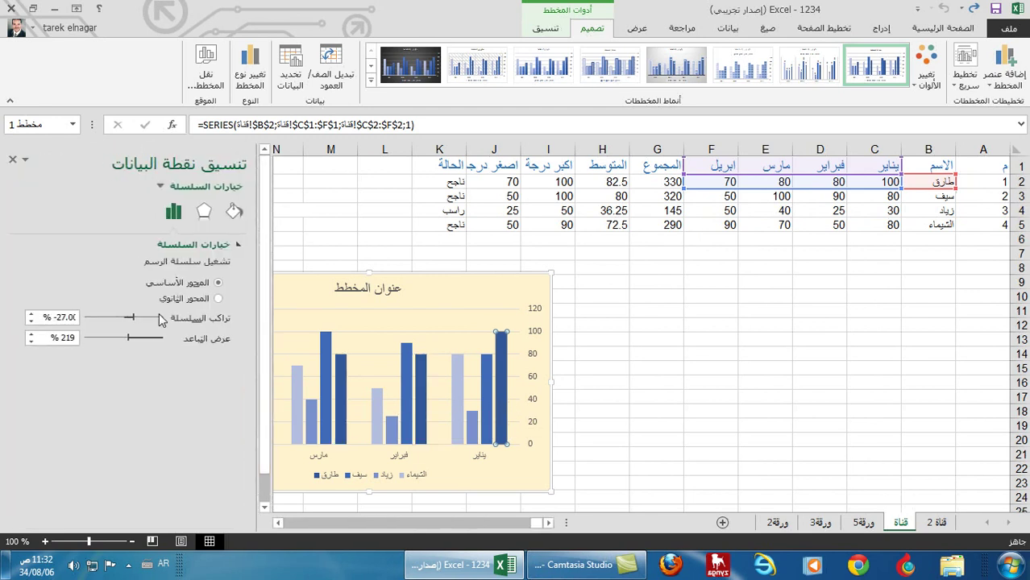
{"action": "left_click", "coordinate": [234, 212]}
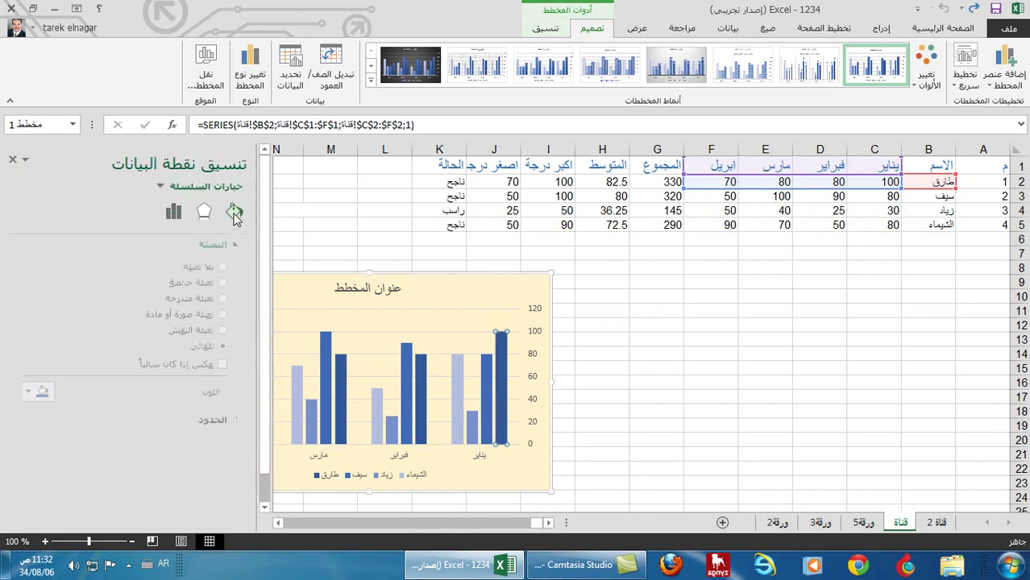
{"action": "left_click", "coordinate": [211, 299]}
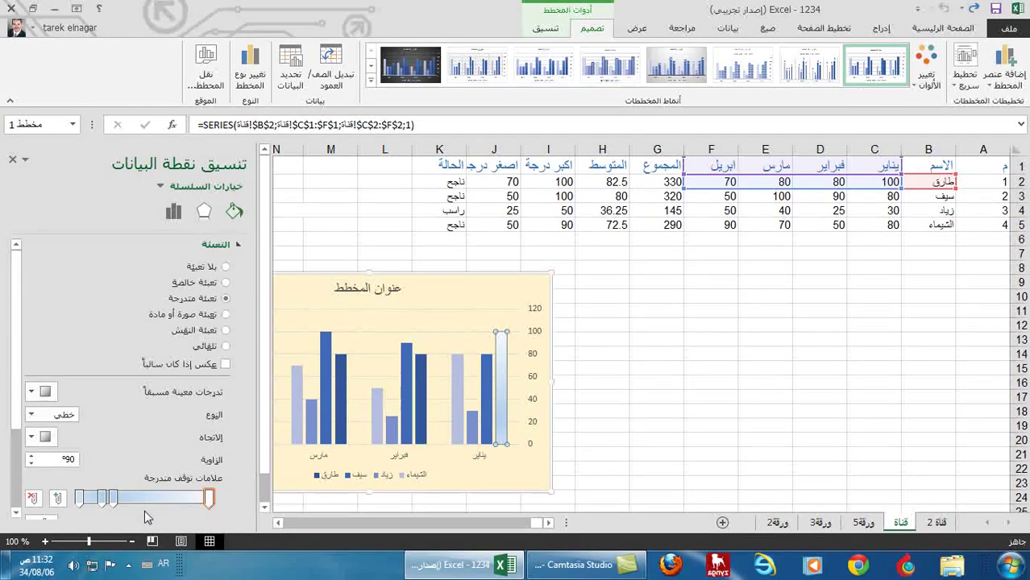
{"action": "left_click_drag", "start_coordinate": [209, 500], "coordinate": [176, 501]}
{"action": "left_click", "coordinate": [208, 318]}
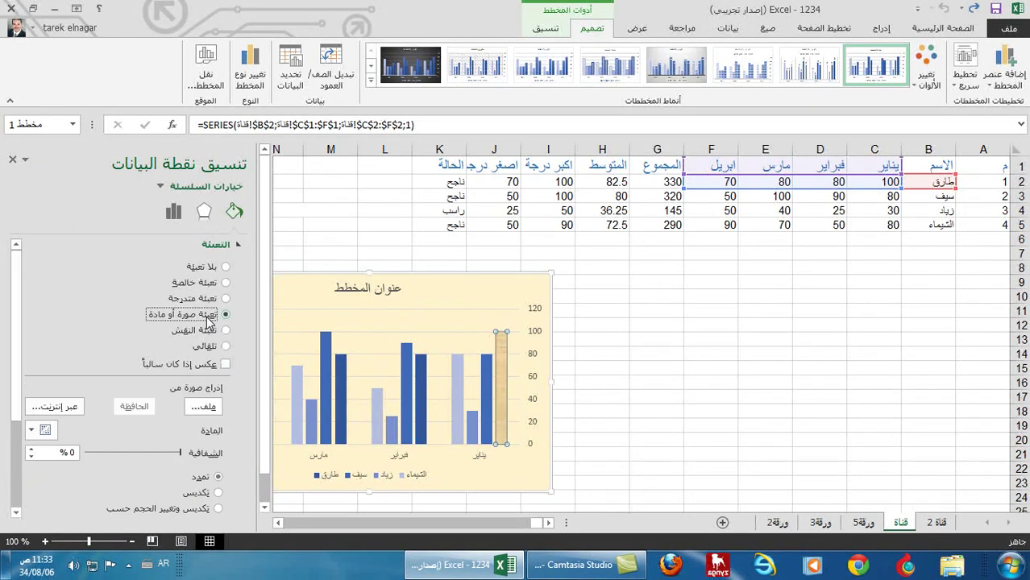
{"action": "left_click", "coordinate": [225, 332]}
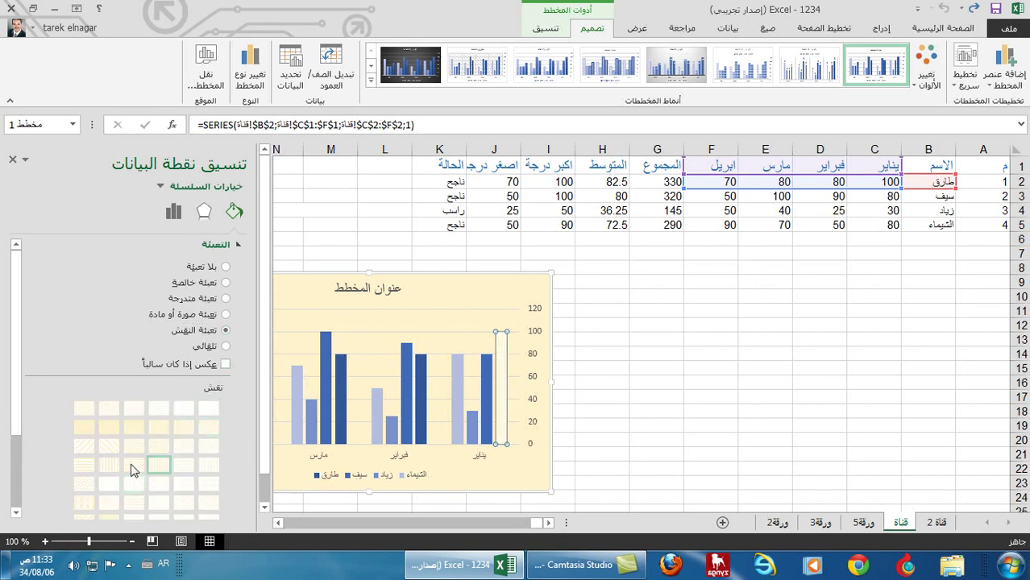
{"action": "left_click", "coordinate": [184, 464]}
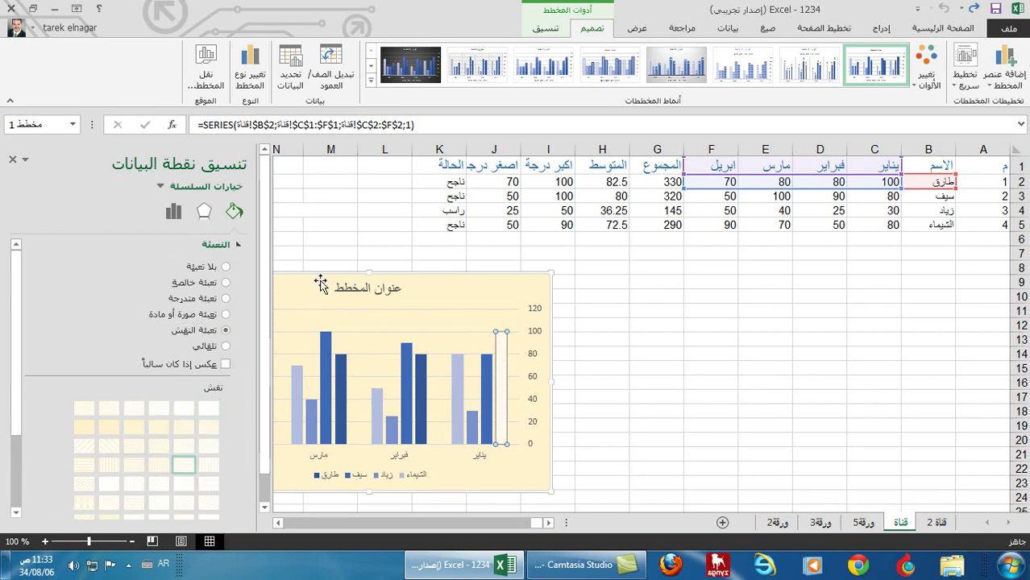
{"action": "left_click", "coordinate": [12, 162]}
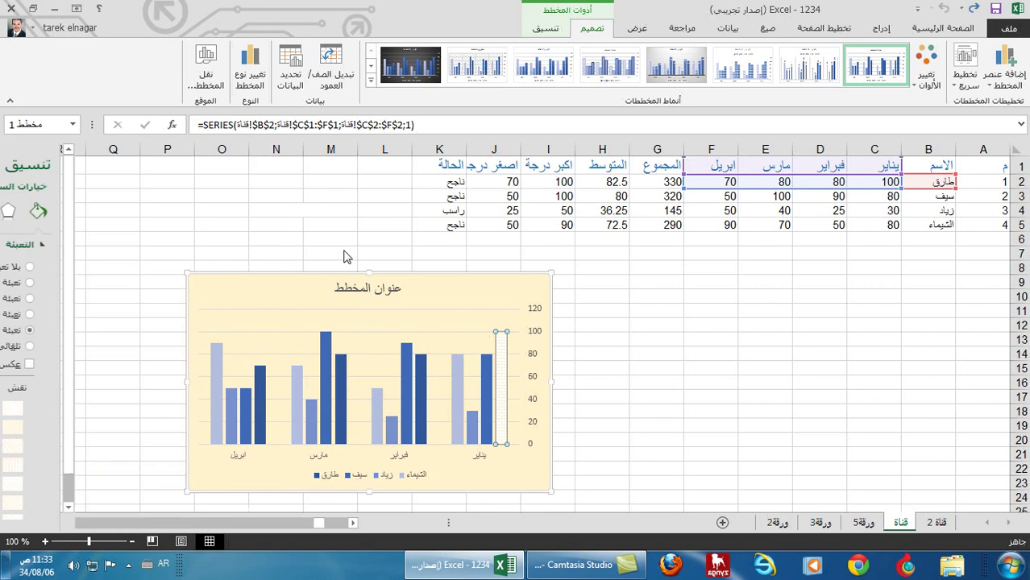
- Resize the grades chart, widening it and then making it narrower again
{"action": "left_click", "coordinate": [632, 377]}
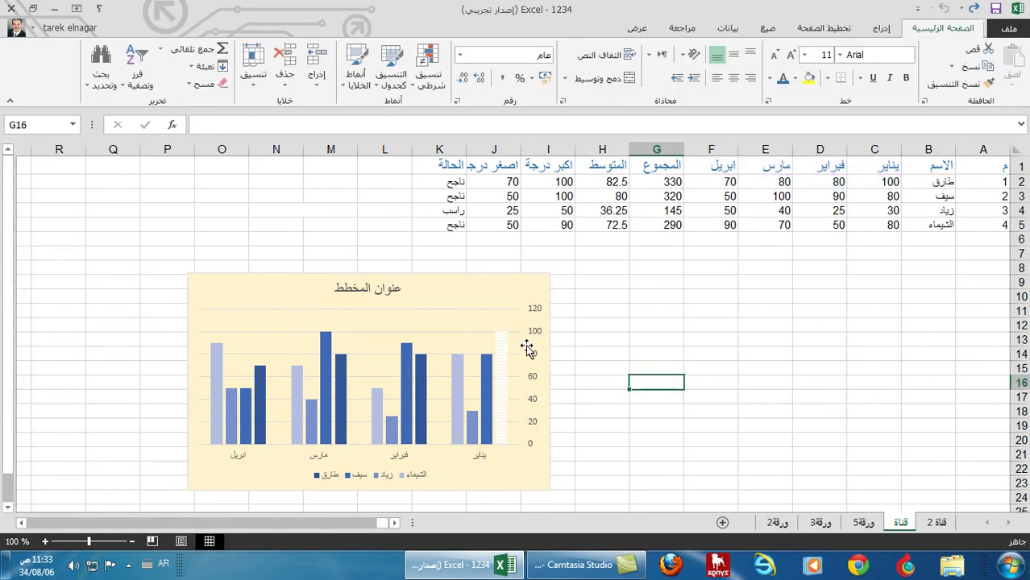
{"action": "left_click", "coordinate": [551, 292]}
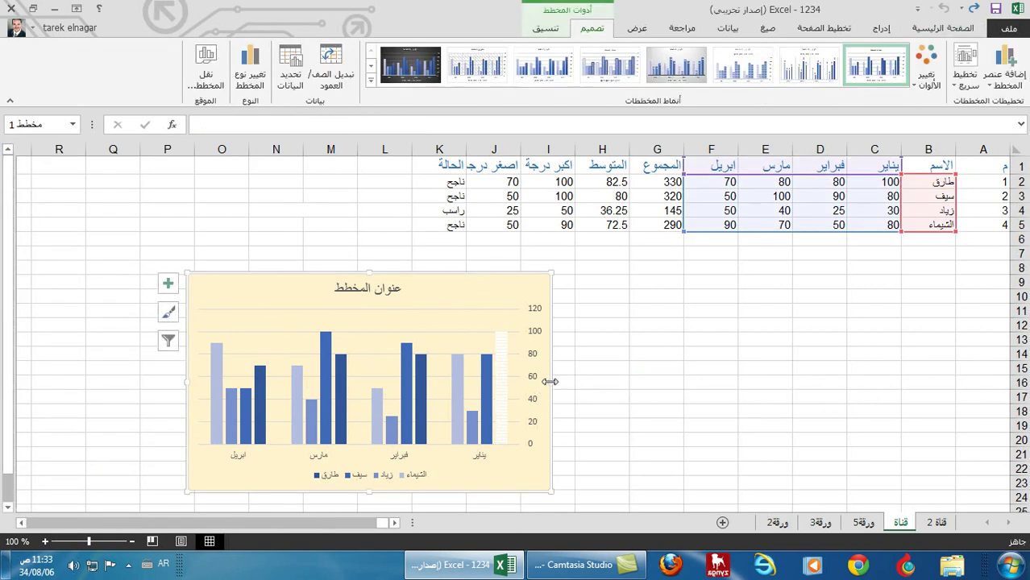
{"action": "mouse_move", "coordinate": [550, 390]}
{"action": "left_mouse_down"}
{"action": "mouse_move", "coordinate": [678, 390]}
{"action": "mouse_move", "coordinate": [509, 383]}
{"action": "left_mouse_up"}
{"action": "left_click", "coordinate": [666, 395]}
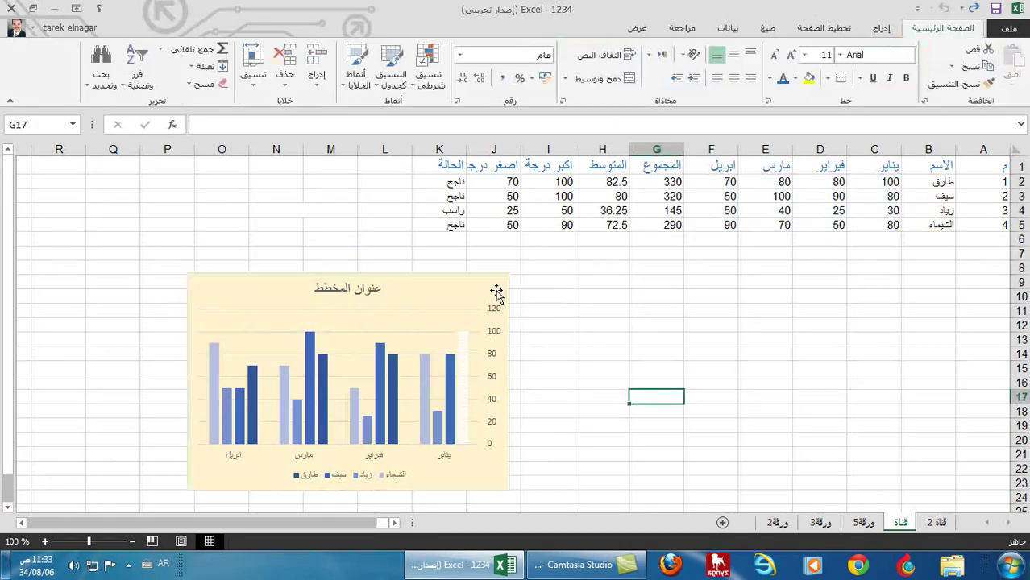
- Delete the chart, restore it with Ctrl+Z, and open its Format Chart Area settings
{"action": "left_click", "coordinate": [495, 293]}
{"action": "key", "text": "Delete"}
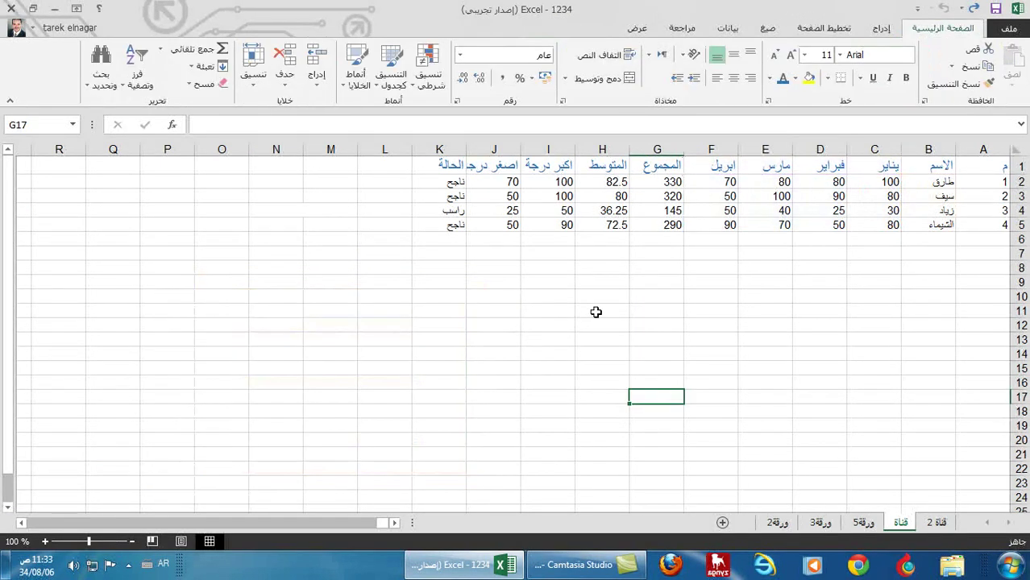
{"action": "key", "text": "ctrl+z"}
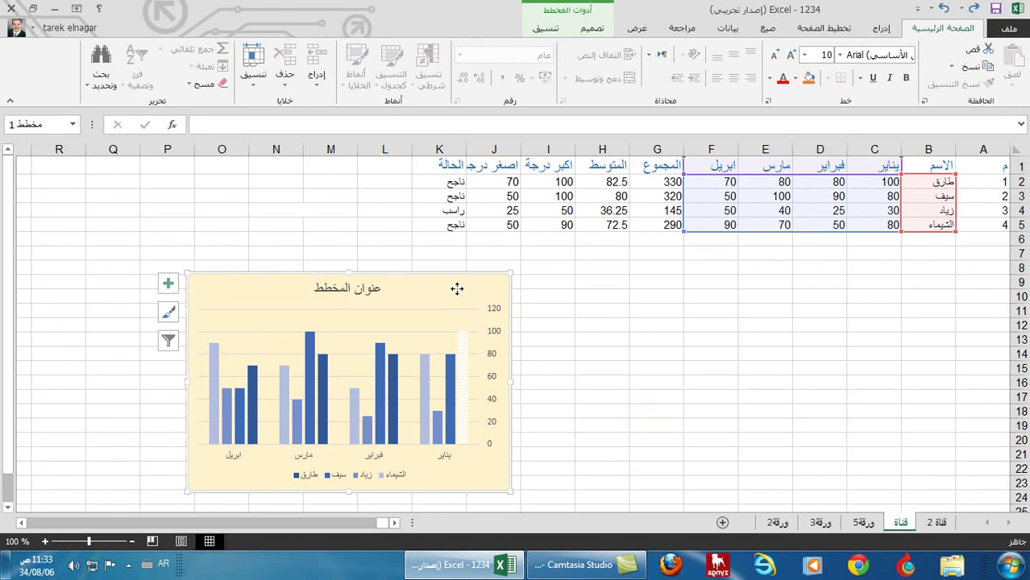
{"action": "double_click", "coordinate": [457, 288]}
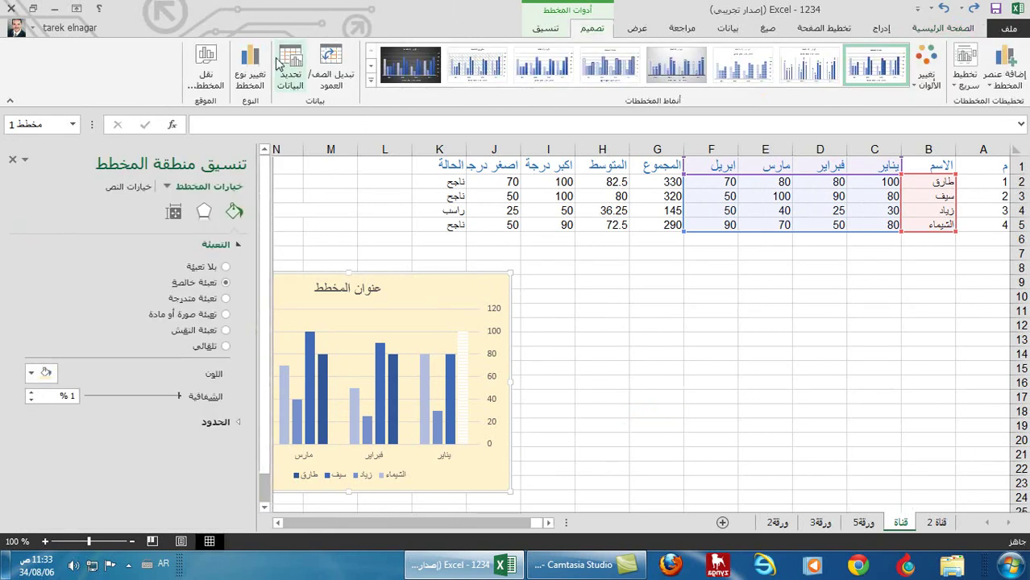
- Change the grades chart type to Pie > Bar of Pie and close the Format pane
{"action": "left_click", "coordinate": [250, 69]}
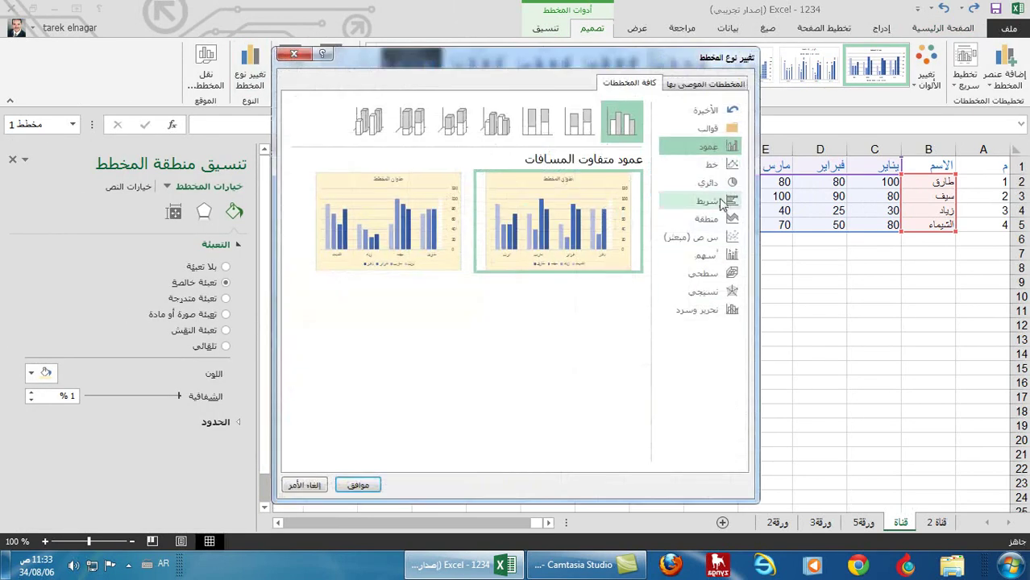
{"action": "left_click", "coordinate": [709, 182]}
{"action": "mouse_move", "coordinate": [538, 122]}
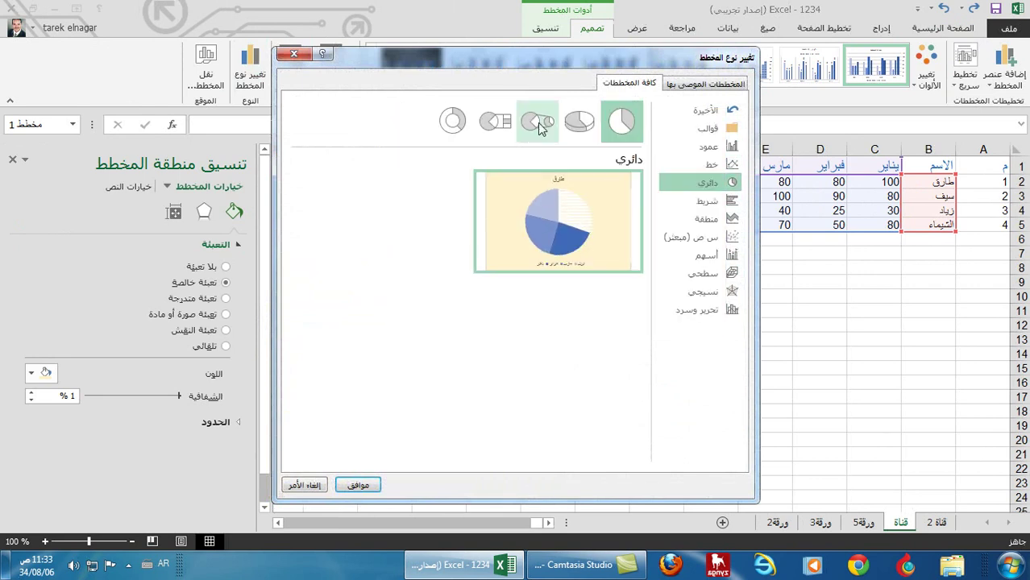
{"action": "left_click", "coordinate": [497, 127]}
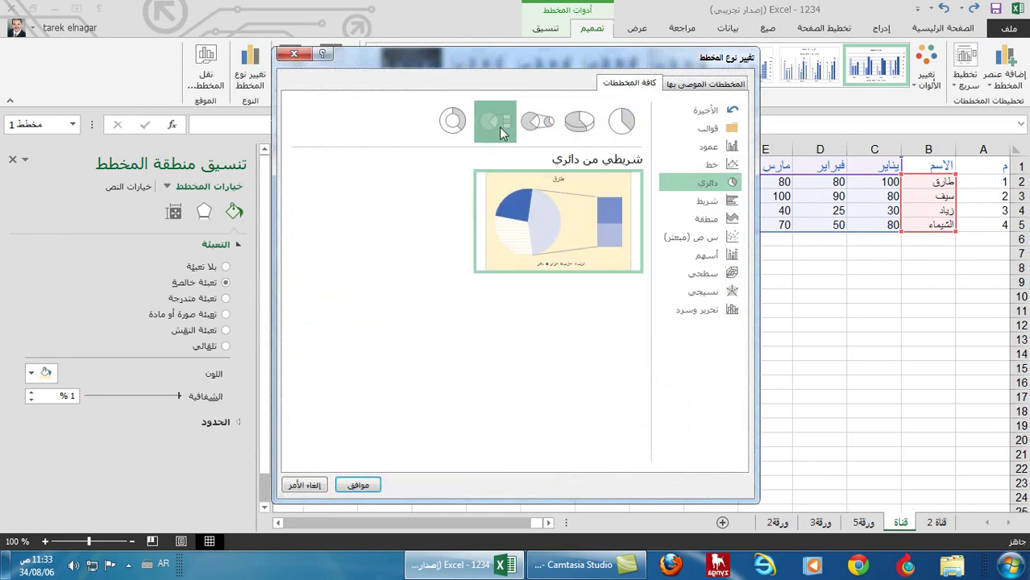
{"action": "left_click", "coordinate": [357, 484]}
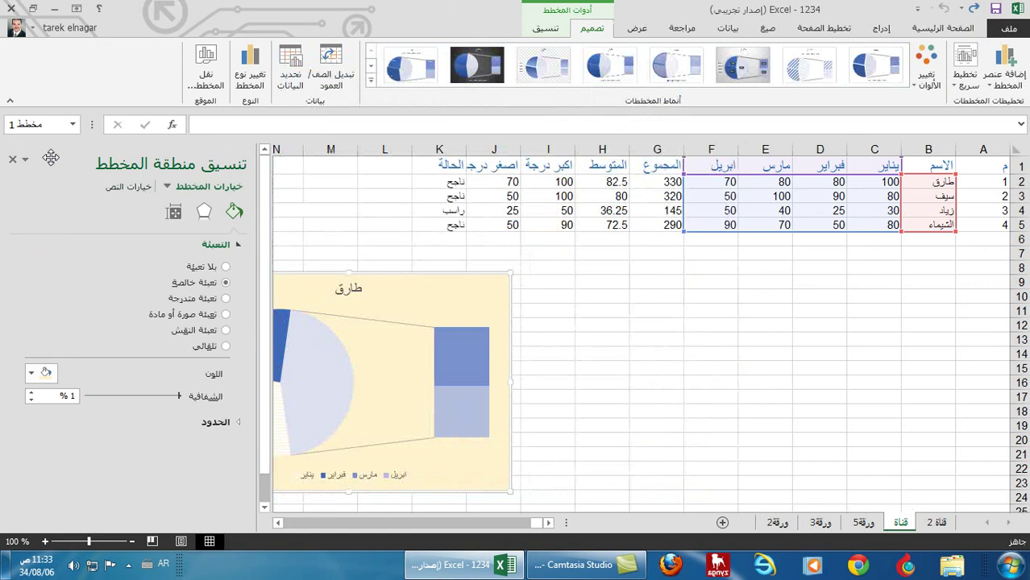
{"action": "left_click", "coordinate": [13, 156]}
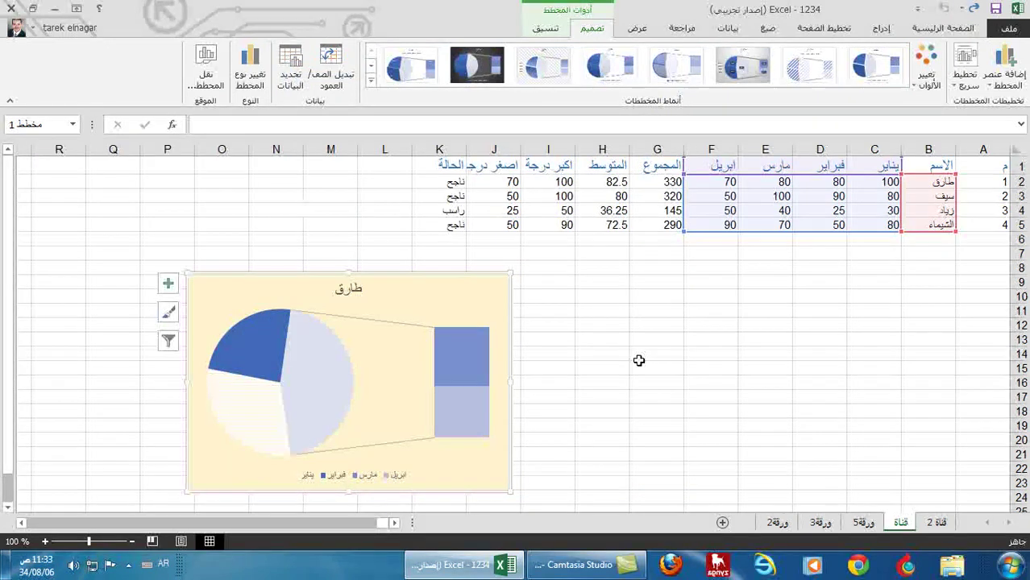
{"action": "left_click", "coordinate": [641, 354]}
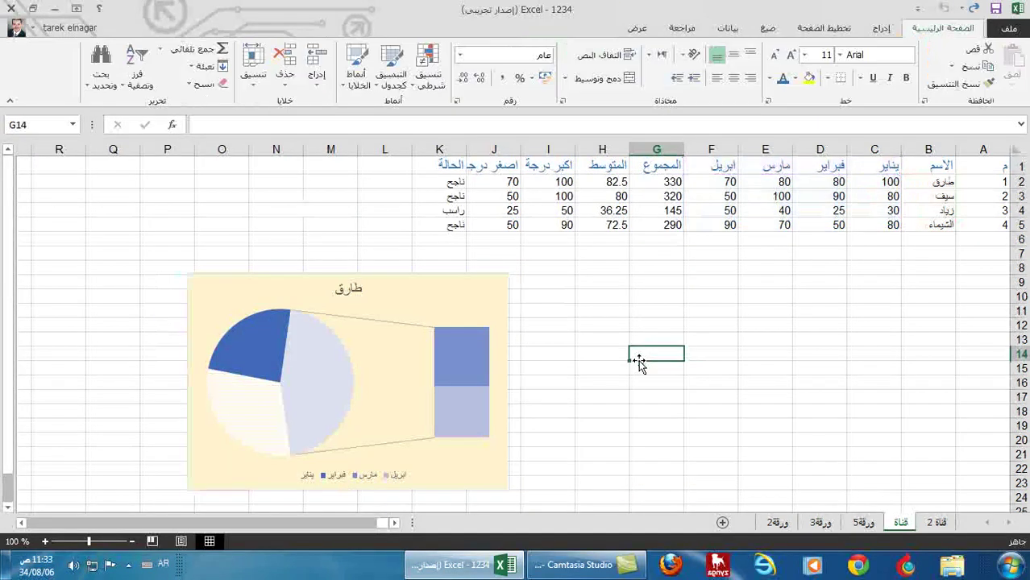
{"action": "double_click", "coordinate": [469, 299]}
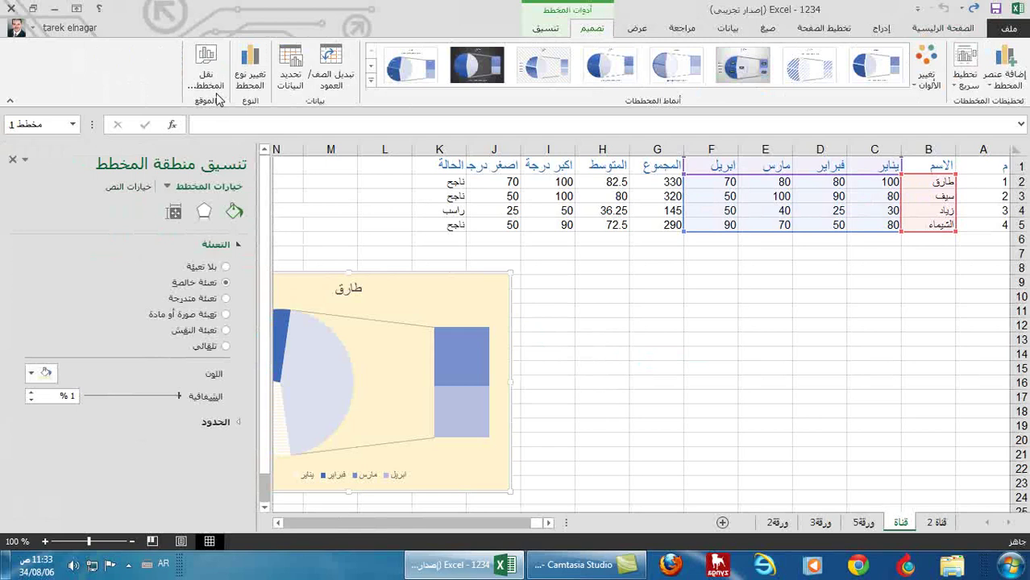
{"action": "left_click", "coordinate": [206, 76]}
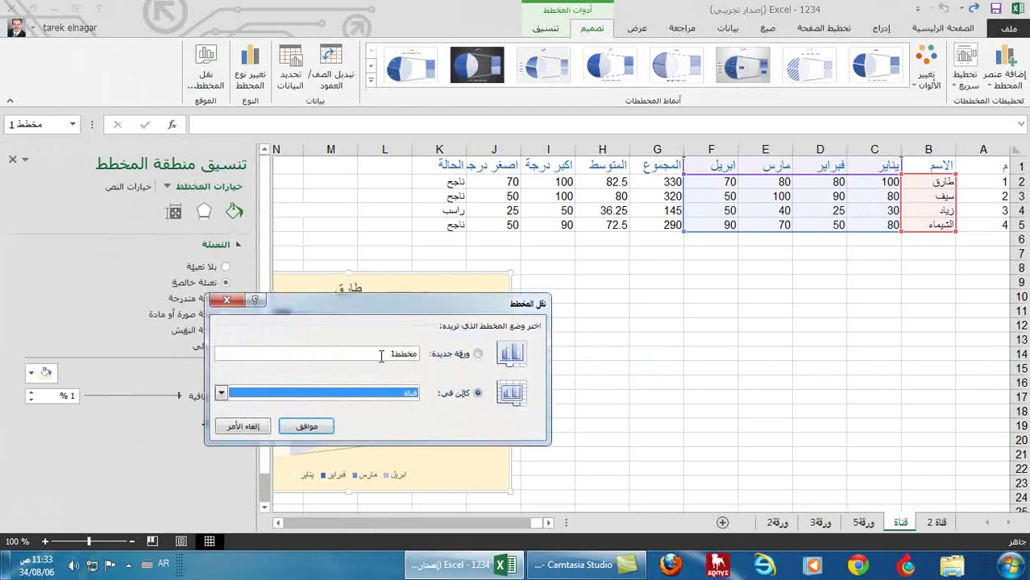
{"action": "left_click", "coordinate": [412, 394]}
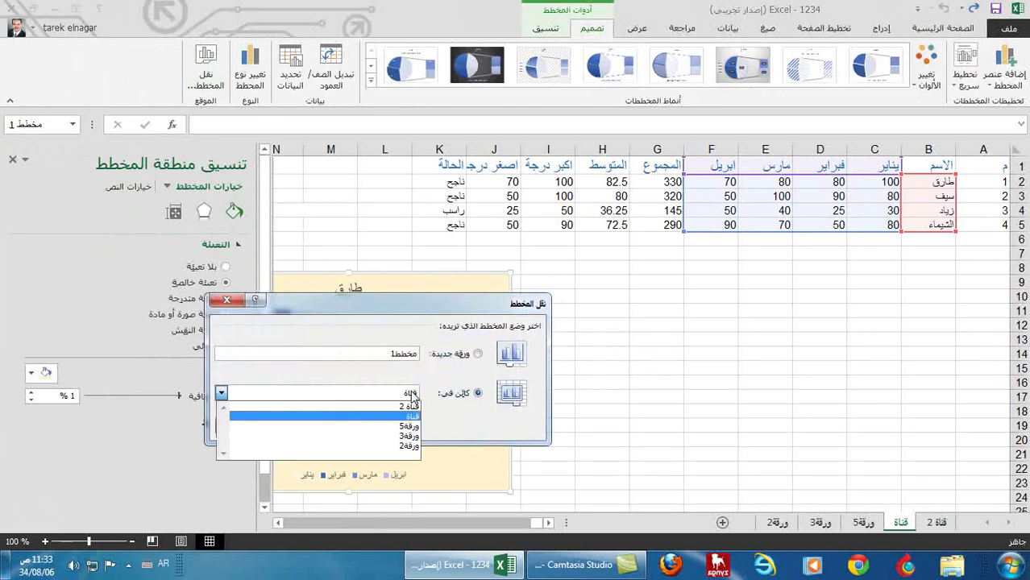
{"action": "left_click", "coordinate": [323, 432]}
{"action": "left_click", "coordinate": [306, 428]}
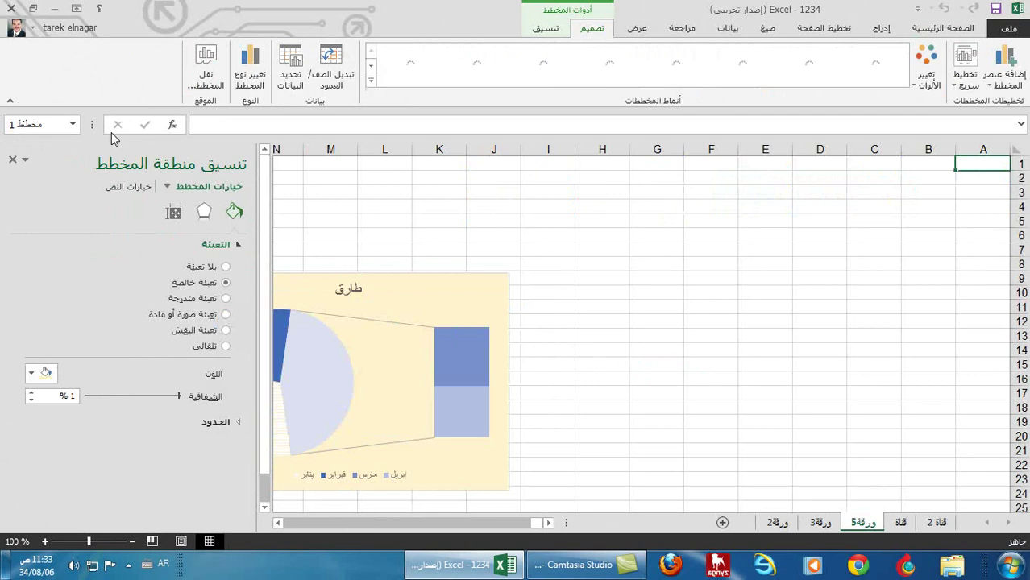
{"action": "left_click", "coordinate": [12, 161]}
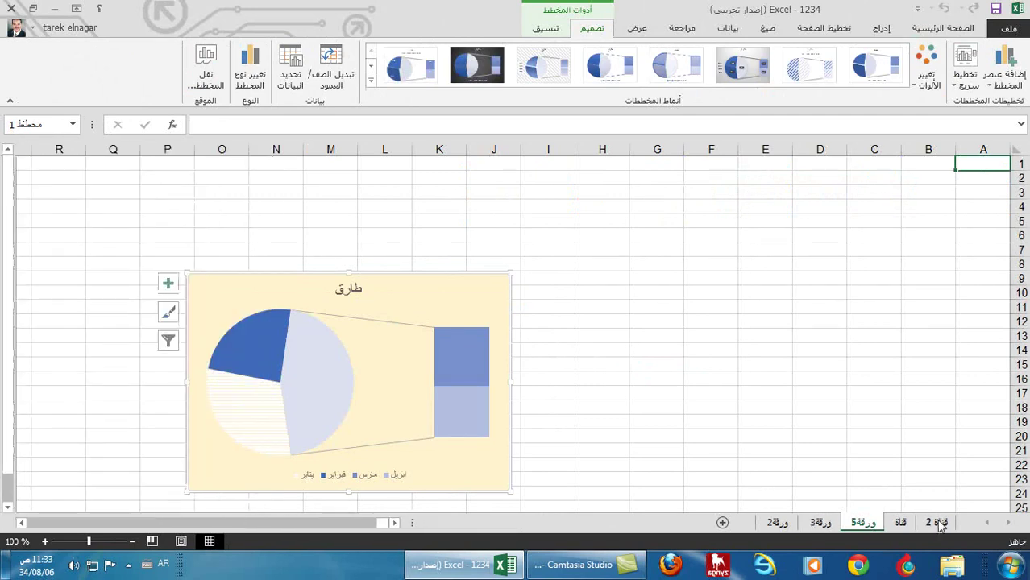
{"action": "left_click", "coordinate": [900, 524]}
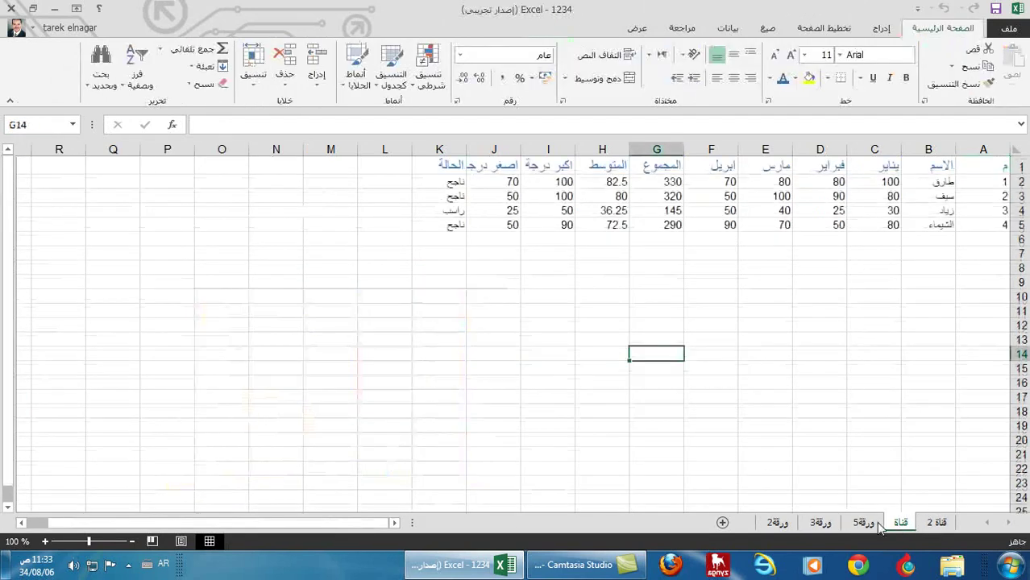
{"action": "left_click", "coordinate": [868, 525]}
{"action": "double_click", "coordinate": [450, 294]}
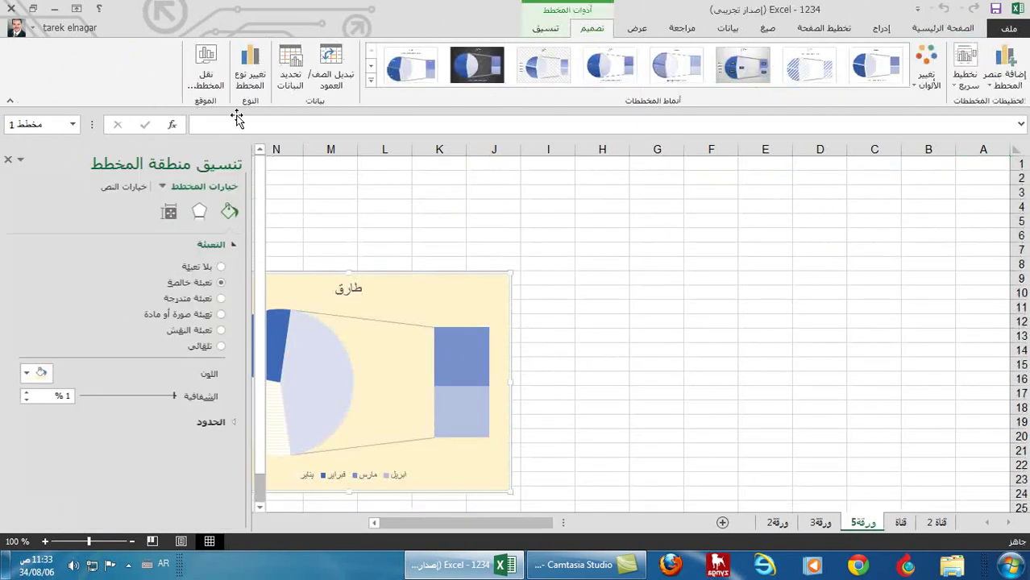
{"action": "left_click", "coordinate": [211, 91]}
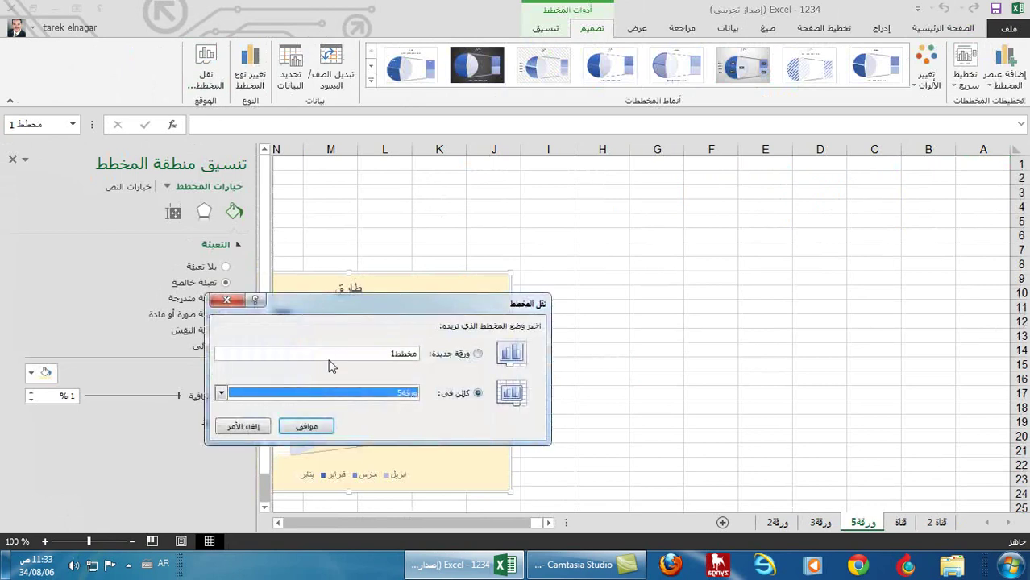
{"action": "left_click", "coordinate": [343, 401]}
{"action": "left_click", "coordinate": [337, 418]}
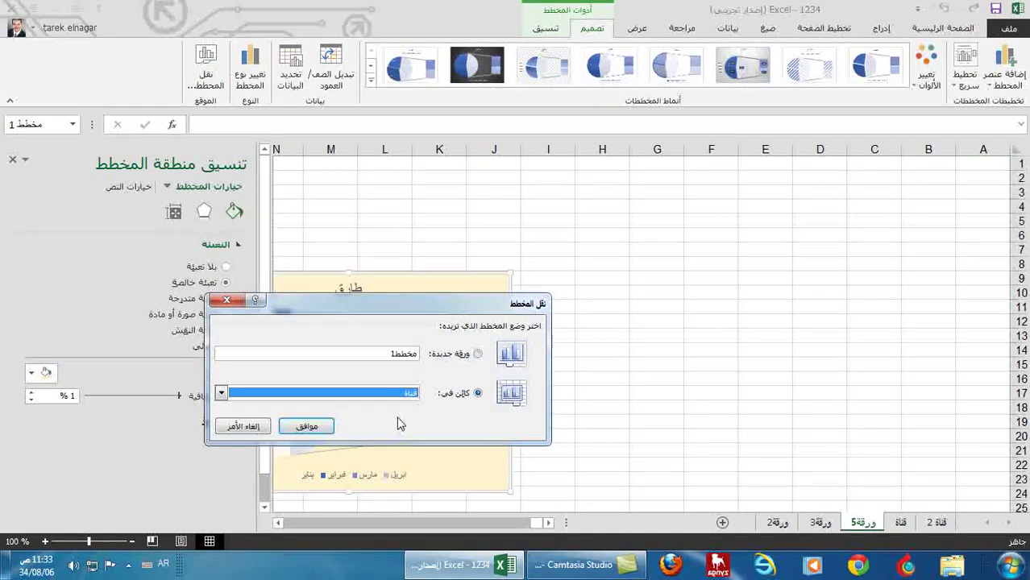
{"action": "left_click", "coordinate": [331, 427]}
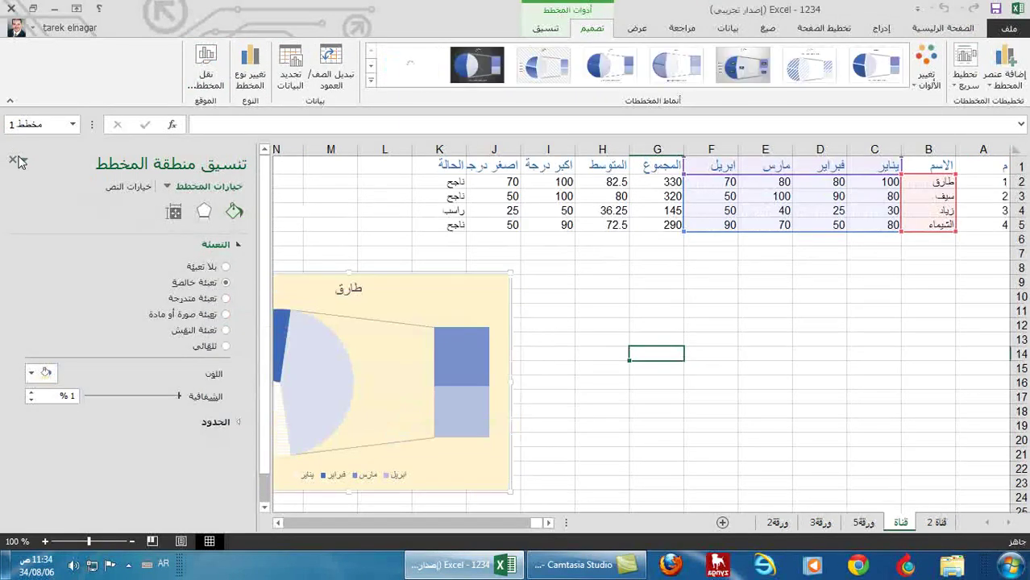
{"action": "left_click", "coordinate": [12, 161]}
{"action": "left_click", "coordinate": [724, 339]}
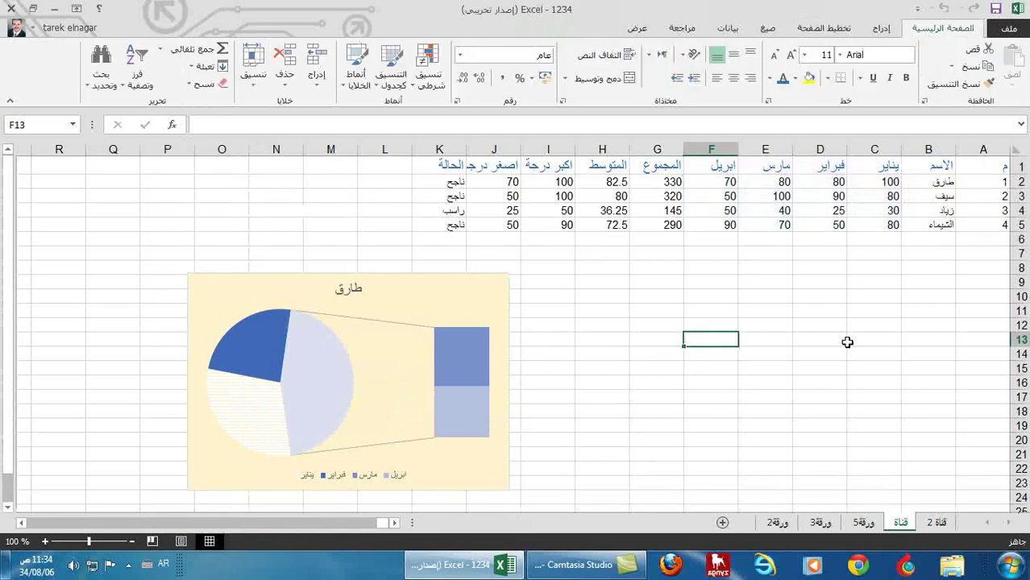
- Add Print Preview and Print to the Quick Access Toolbar and preview the grades sheet
{"action": "left_click", "coordinate": [847, 343]}
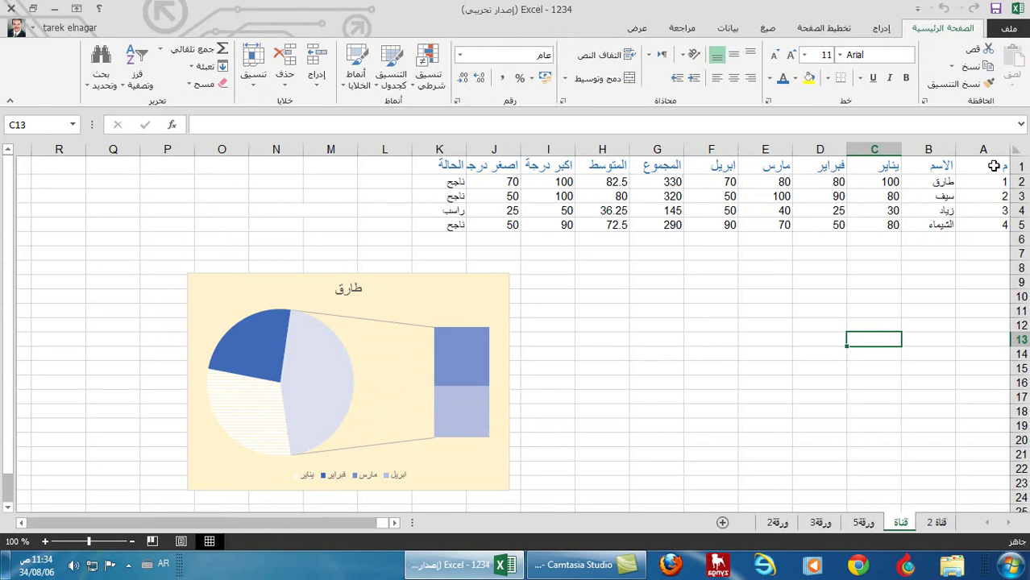
{"action": "left_click", "coordinate": [916, 10]}
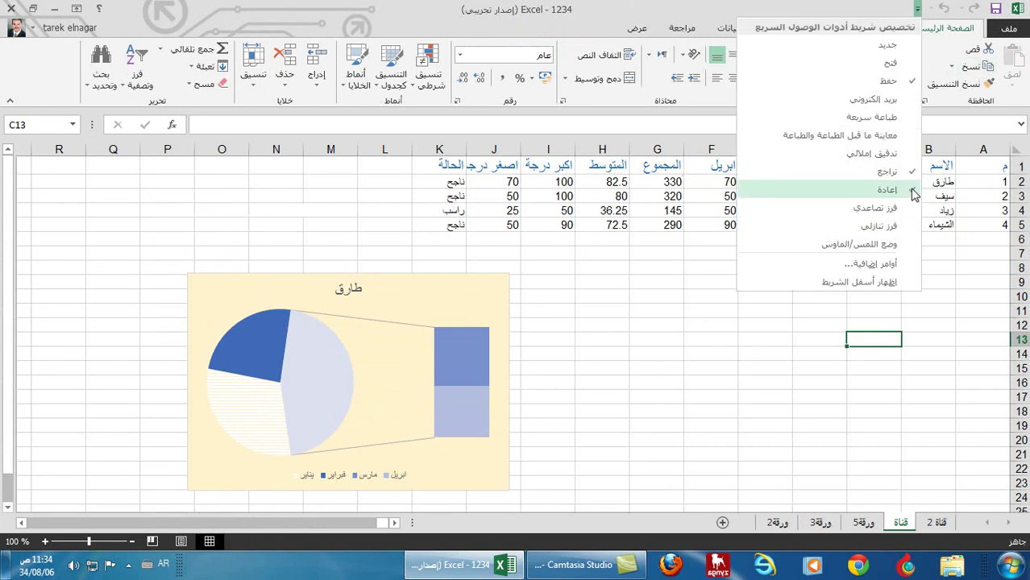
{"action": "left_click", "coordinate": [746, 431]}
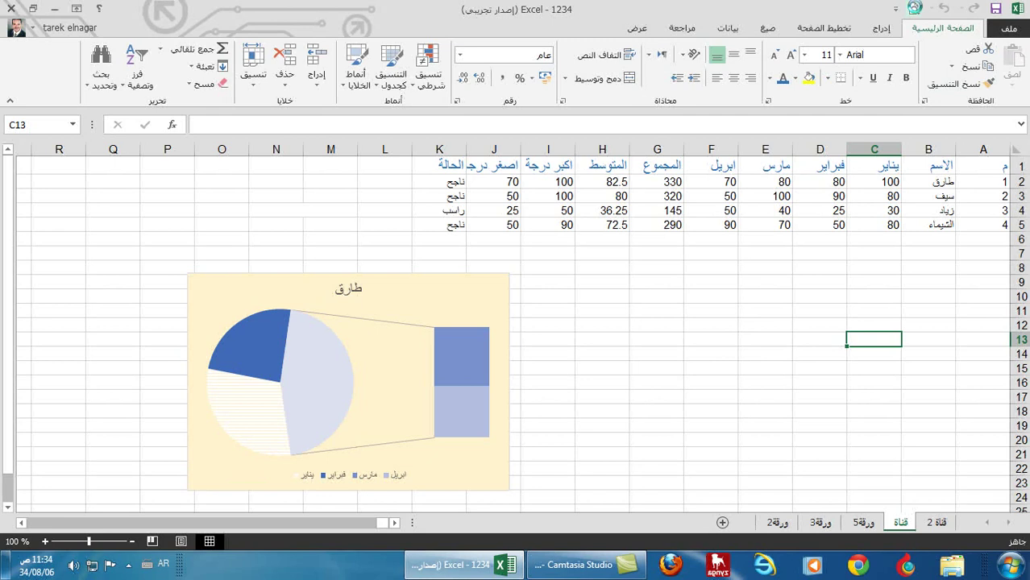
{"action": "left_click", "coordinate": [914, 8]}
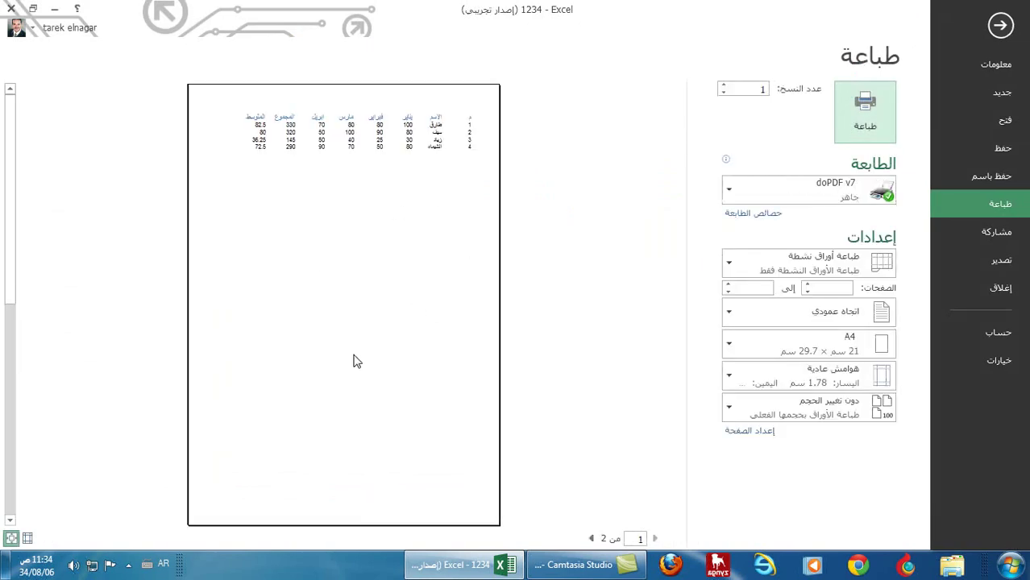
- Apply All Borders to the grades table A1:K5
{"action": "left_click", "coordinate": [1001, 25]}
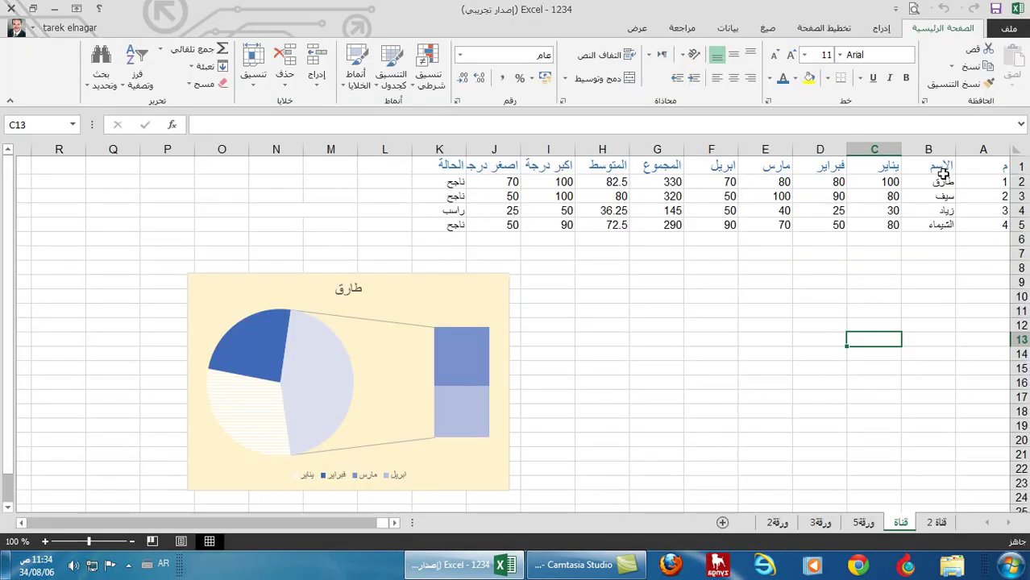
{"action": "left_click", "coordinate": [973, 164]}
{"action": "left_click_drag", "start_coordinate": [974, 163], "coordinate": [445, 231]}
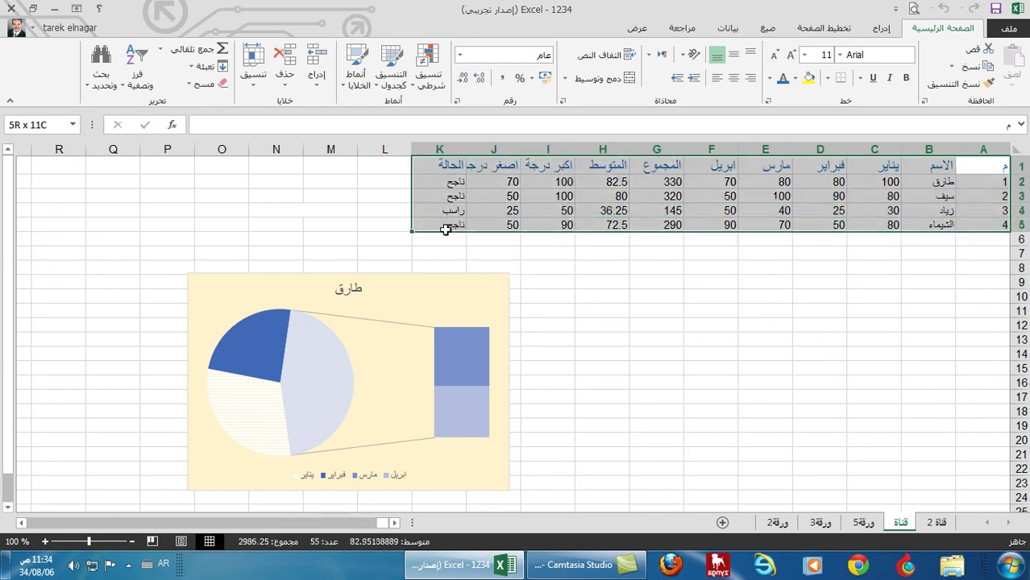
{"action": "left_click", "coordinate": [829, 79]}
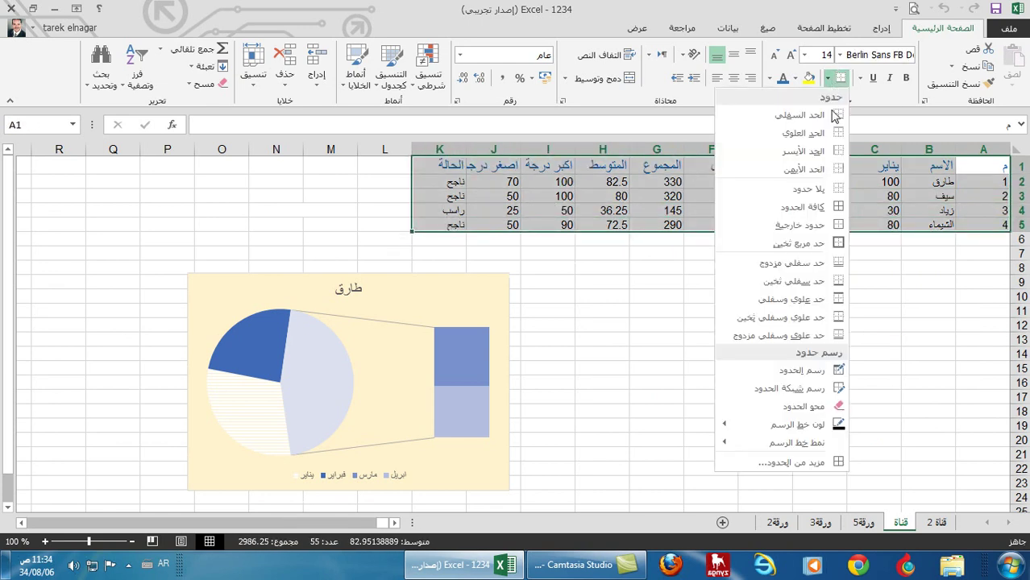
{"action": "left_click", "coordinate": [834, 206]}
{"action": "left_click", "coordinate": [775, 353]}
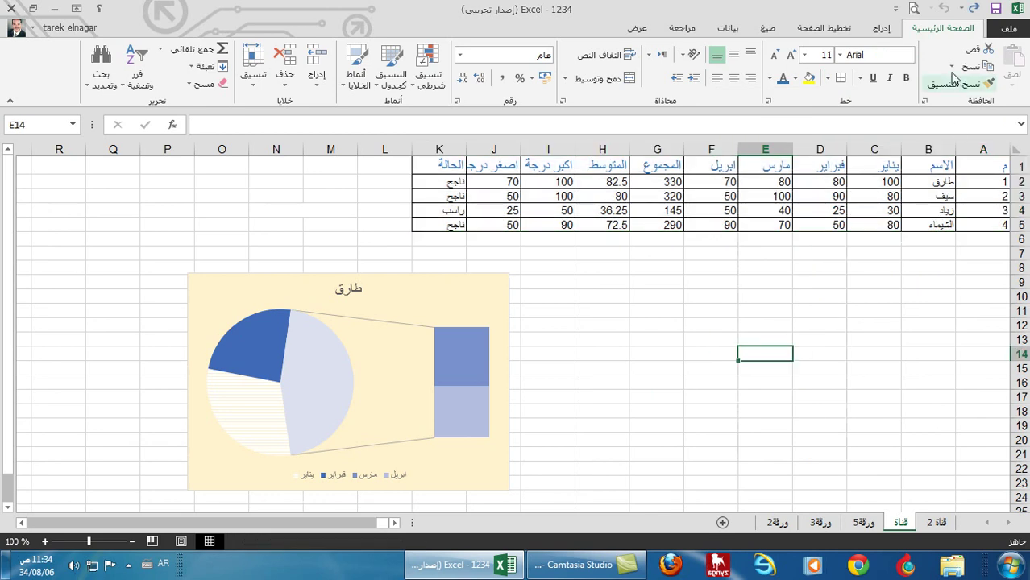
- Check the bordered table in print preview, then return to the sheet
{"action": "left_click", "coordinate": [915, 8]}
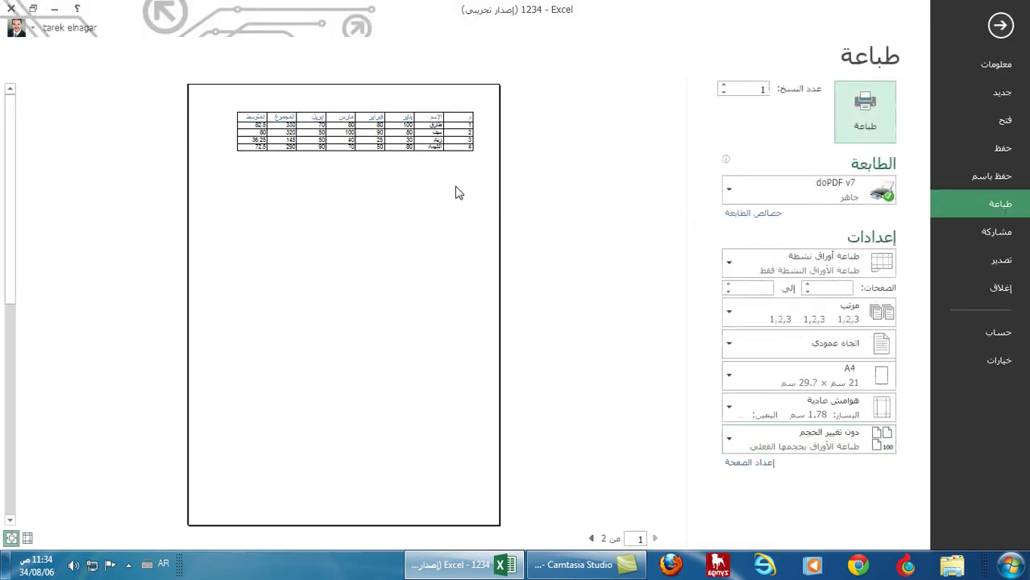
{"action": "left_click", "coordinate": [1000, 25]}
{"action": "left_click", "coordinate": [640, 313]}
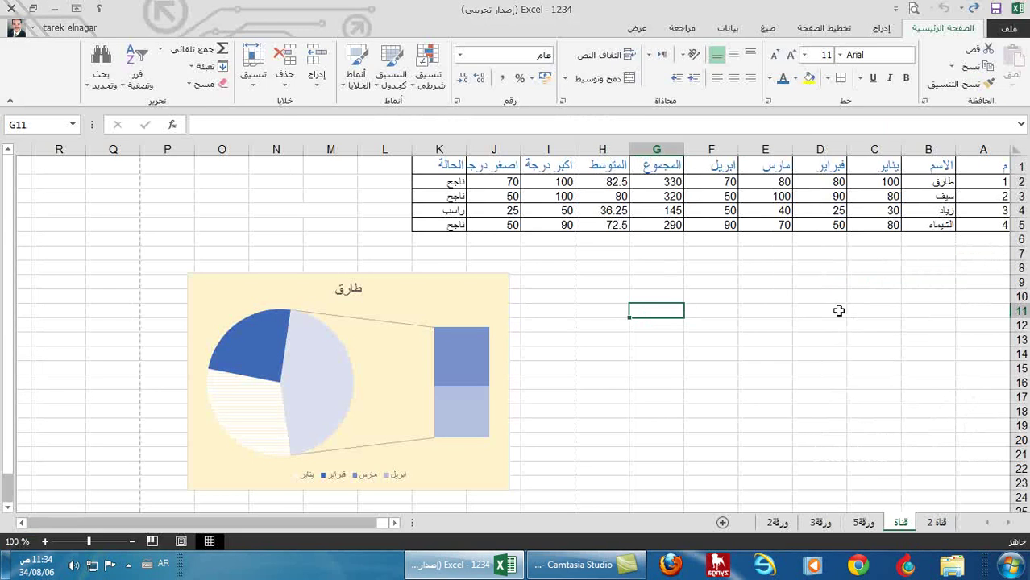
{"action": "left_click", "coordinate": [884, 324]}
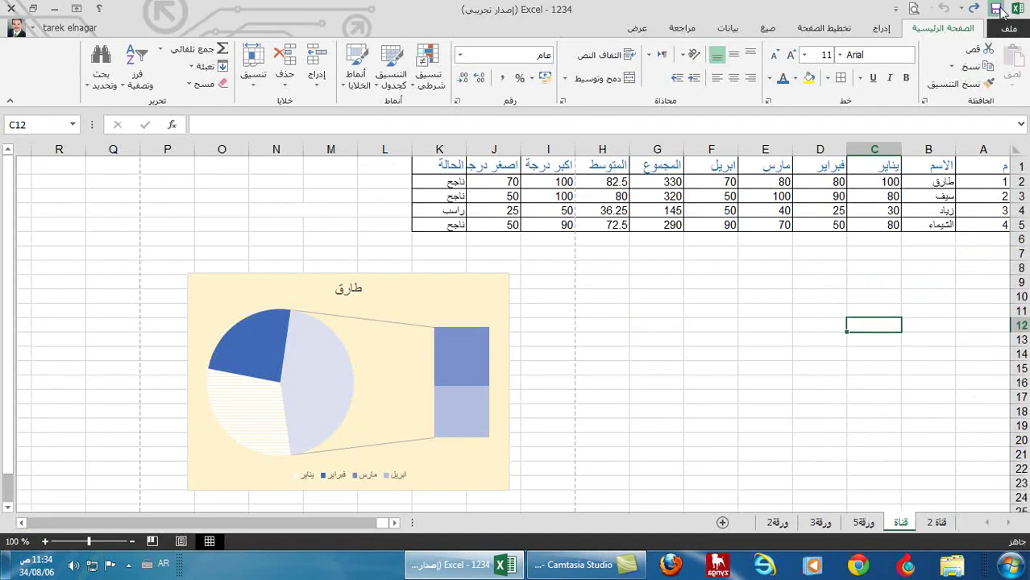
{"action": "left_click", "coordinate": [760, 282]}
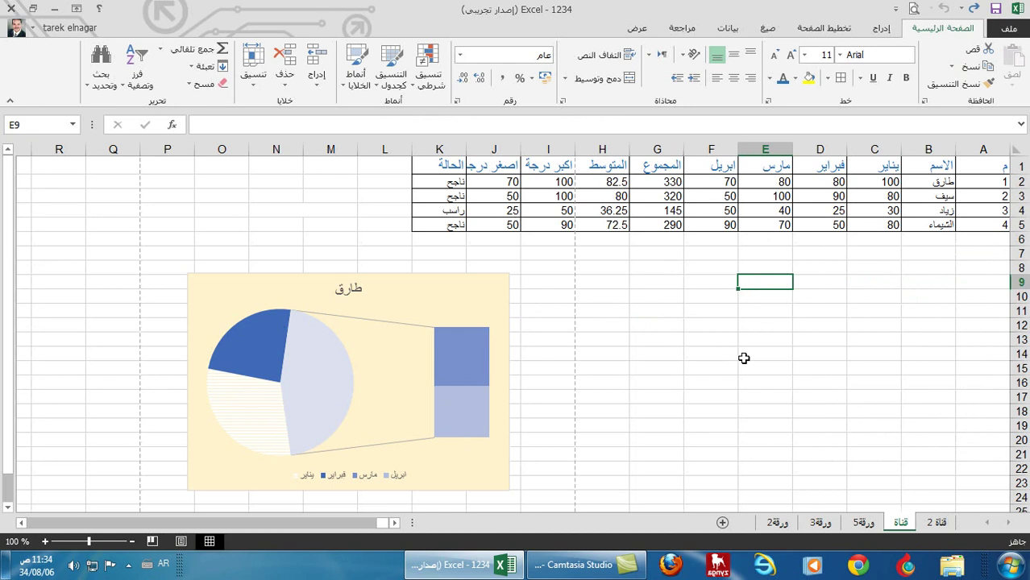